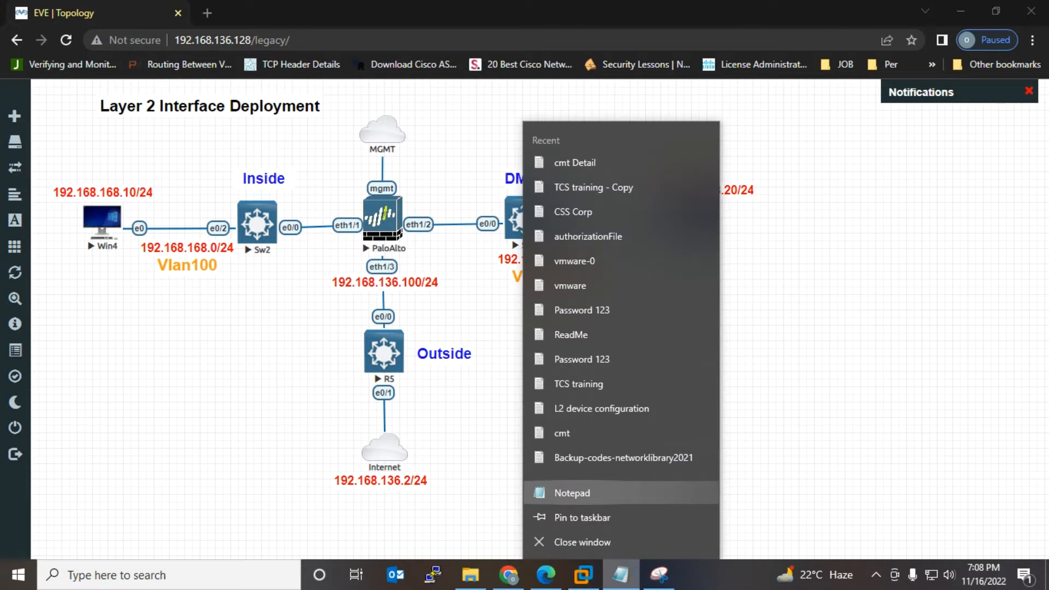
Step: Open a new Notepad note and loop the Win4–PaloAlto–Win6 row on the topology snip in blue pen
{"action": "left_click", "coordinate": [572, 493]}
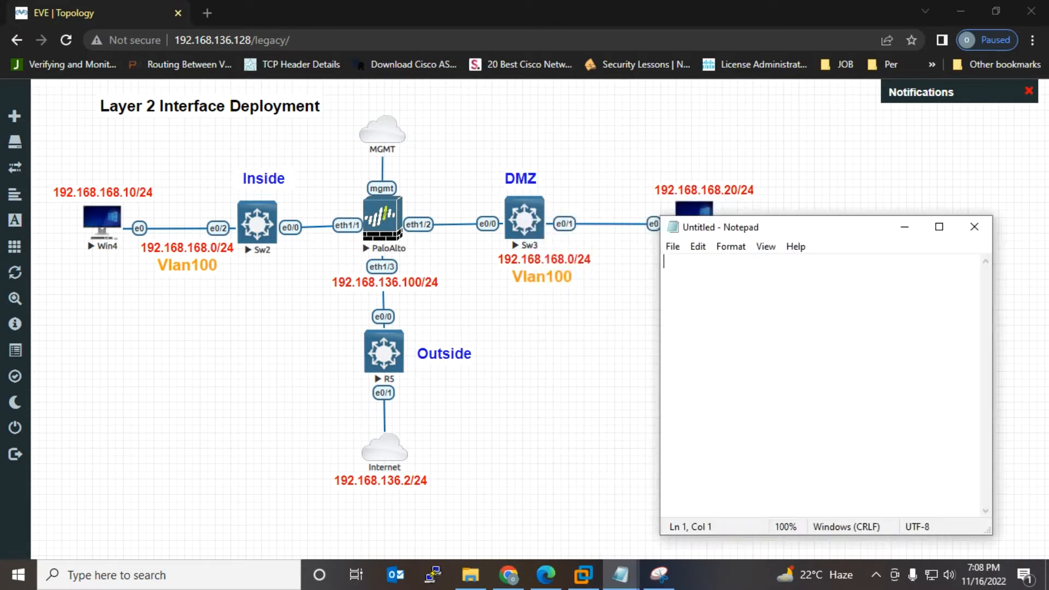
{"action": "left_click", "coordinate": [658, 575]}
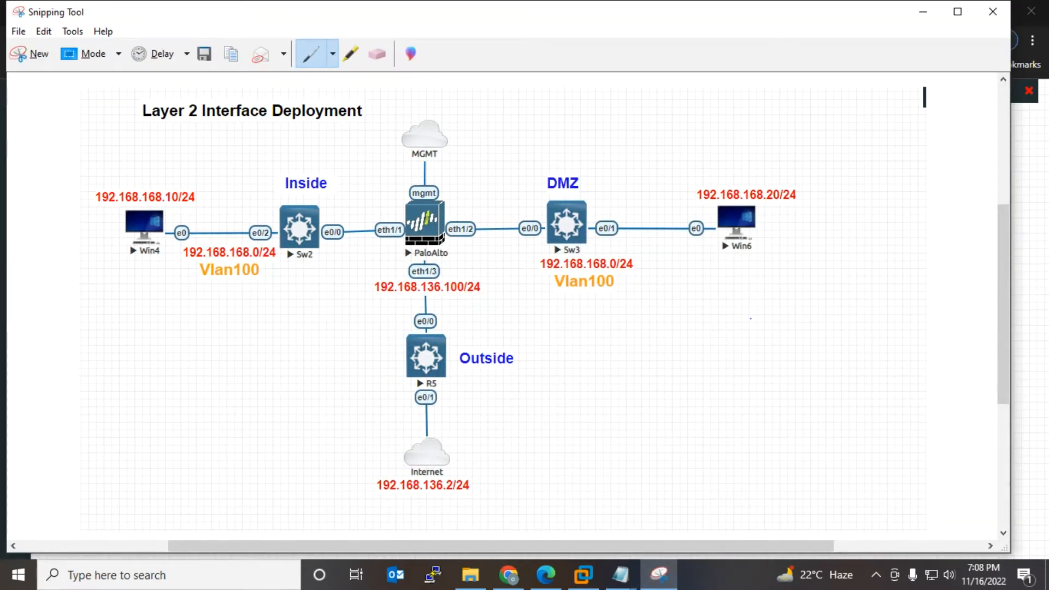
{"action": "mouse_move", "coordinate": [177, 164]}
{"action": "left_mouse_down"}
{"action": "mouse_move", "coordinate": [82, 188]}
{"action": "mouse_move", "coordinate": [212, 265]}
{"action": "mouse_move", "coordinate": [814, 254]}
{"action": "mouse_move", "coordinate": [784, 193]}
{"action": "mouse_move", "coordinate": [509, 193]}
{"action": "mouse_move", "coordinate": [175, 163]}
{"action": "left_mouse_up"}
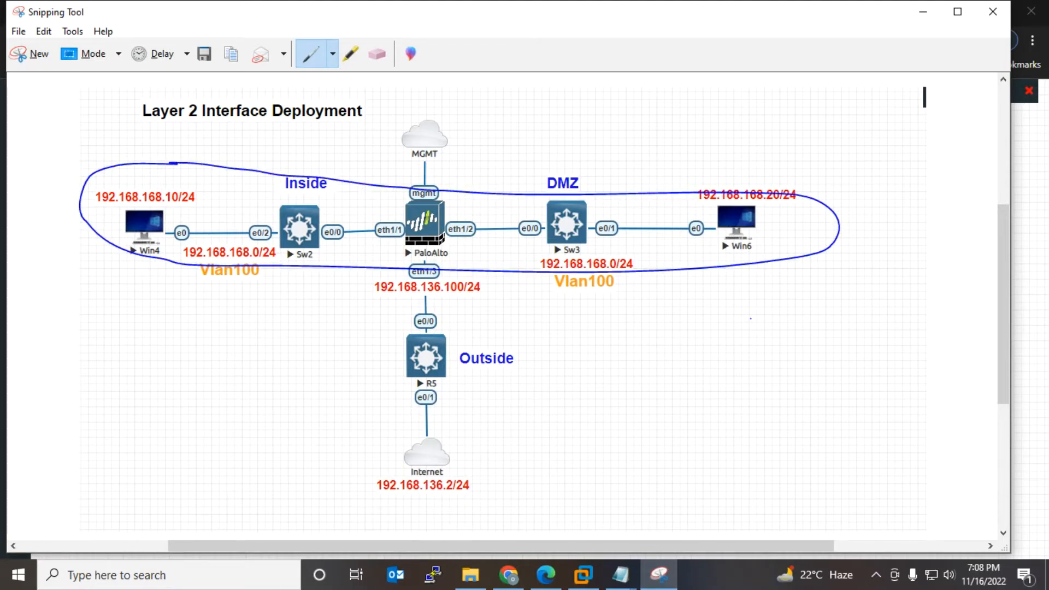
{"action": "left_click", "coordinate": [620, 575]}
Step: List Zone, Vlan, Interface and Policy on four lines in the Notepad note
{"action": "left_click", "coordinate": [675, 508]}
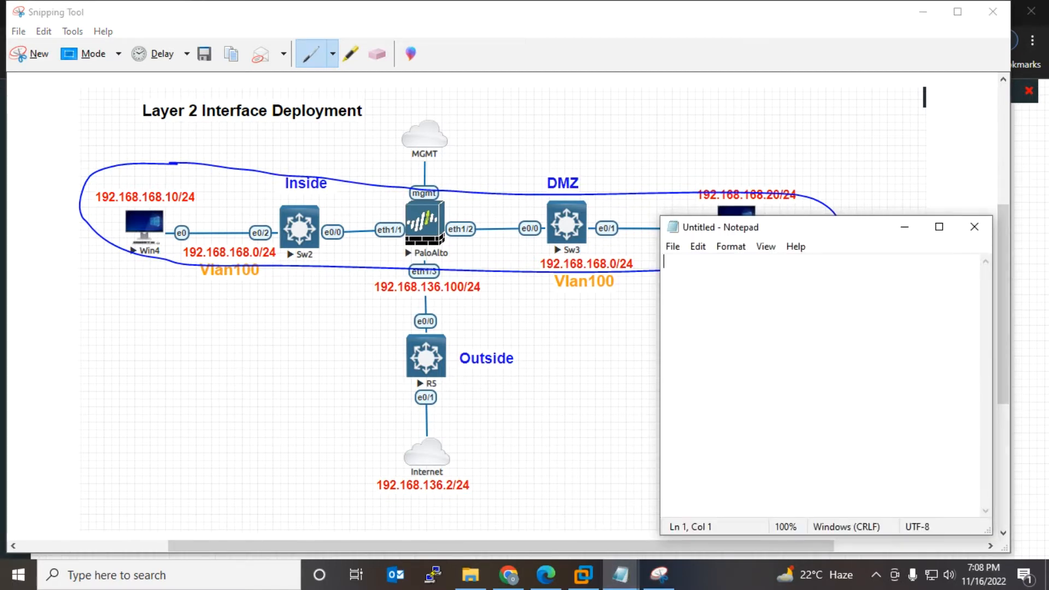
{"action": "type", "text": "Zone"}
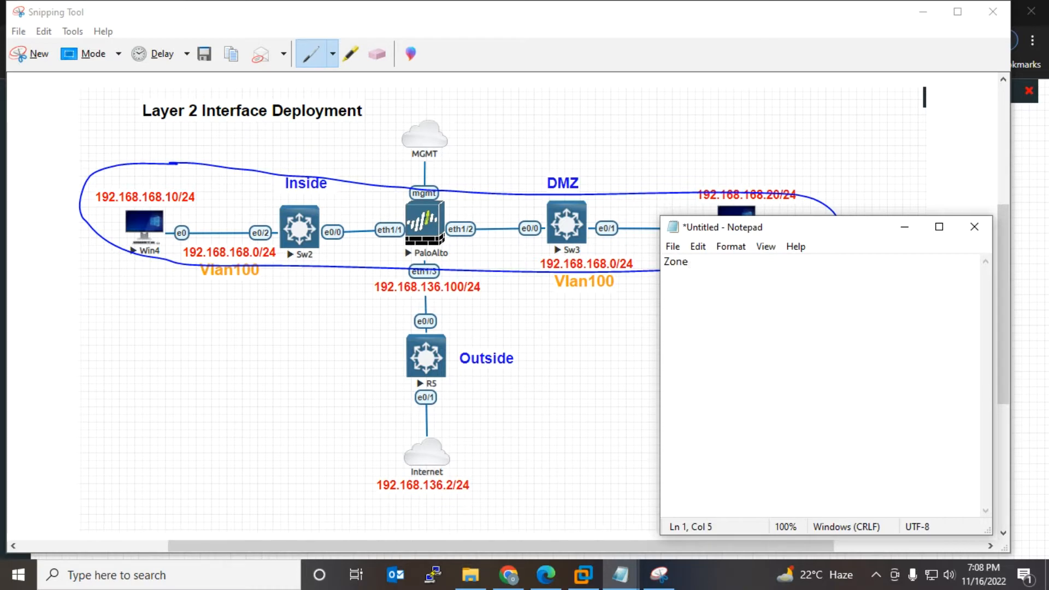
{"action": "key", "text": "Return"}
{"action": "type", "text": "Vlan"}
{"action": "key", "text": "Return"}
{"action": "type", "text": "Policy"}
{"action": "left_click", "coordinate": [689, 275]}
{"action": "key", "text": "Return"}
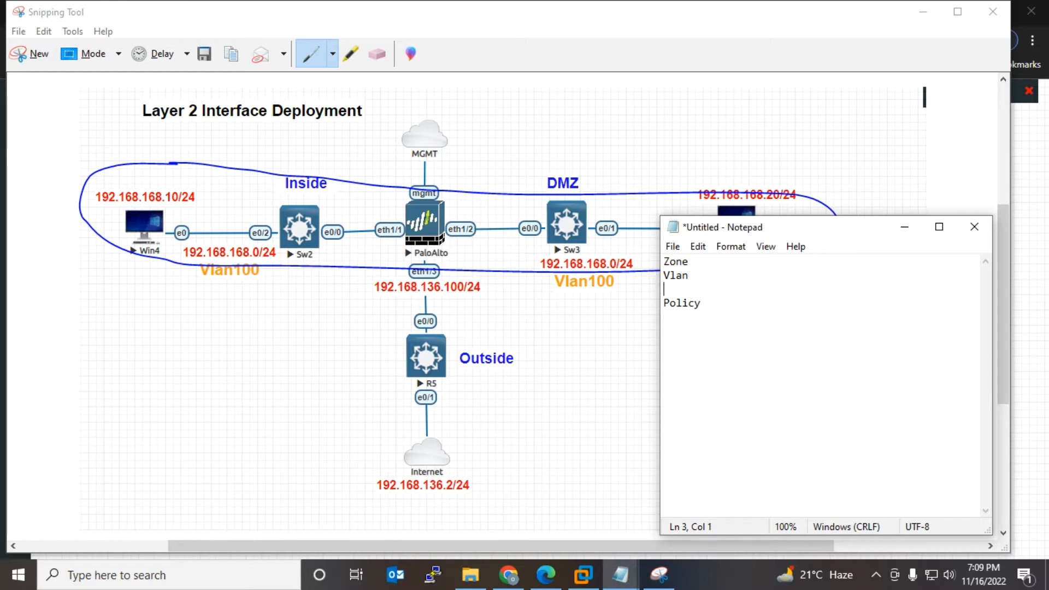
{"action": "type", "text": "Interface"}
{"action": "left_click", "coordinate": [701, 303]}
{"action": "left_click_drag", "start_coordinate": [701, 303], "coordinate": [663, 261]}
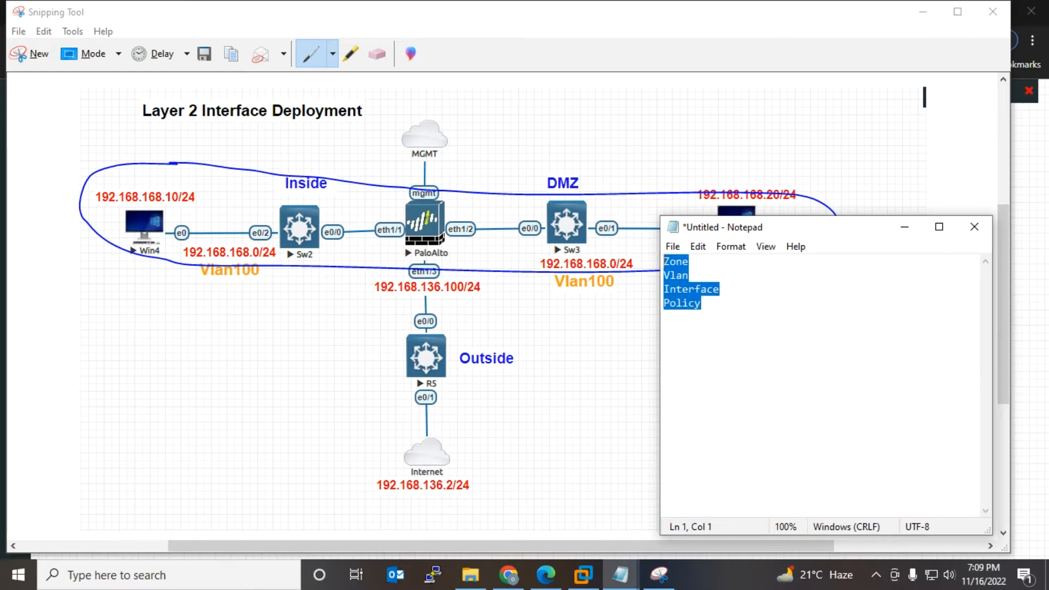
Step: Circle the Inside/DMZ zones and the Outside branch down to the Internet cloud on the snip
{"action": "left_click", "coordinate": [751, 318]}
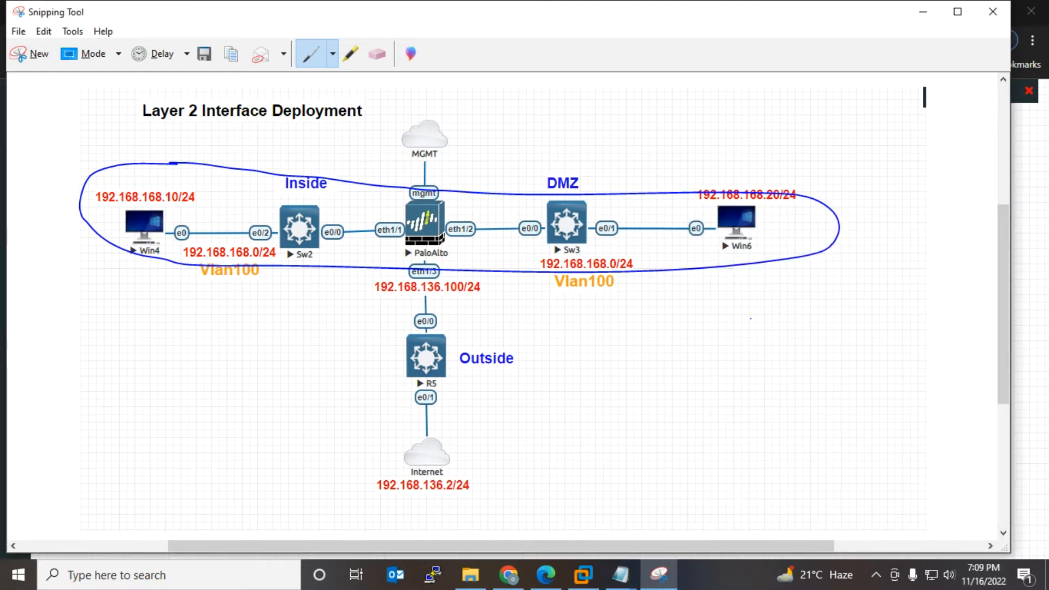
{"action": "mouse_move", "coordinate": [582, 167]}
{"action": "left_mouse_down"}
{"action": "mouse_move", "coordinate": [250, 174]}
{"action": "mouse_move", "coordinate": [486, 219]}
{"action": "mouse_move", "coordinate": [570, 197]}
{"action": "mouse_move", "coordinate": [581, 173]}
{"action": "mouse_move", "coordinate": [568, 163]}
{"action": "left_mouse_up"}
{"action": "mouse_move", "coordinate": [471, 189]}
{"action": "left_mouse_down"}
{"action": "mouse_move", "coordinate": [385, 201]}
{"action": "mouse_move", "coordinate": [361, 477]}
{"action": "mouse_move", "coordinate": [524, 489]}
{"action": "mouse_move", "coordinate": [516, 286]}
{"action": "mouse_move", "coordinate": [471, 177]}
{"action": "mouse_move", "coordinate": [454, 175]}
{"action": "left_mouse_up"}
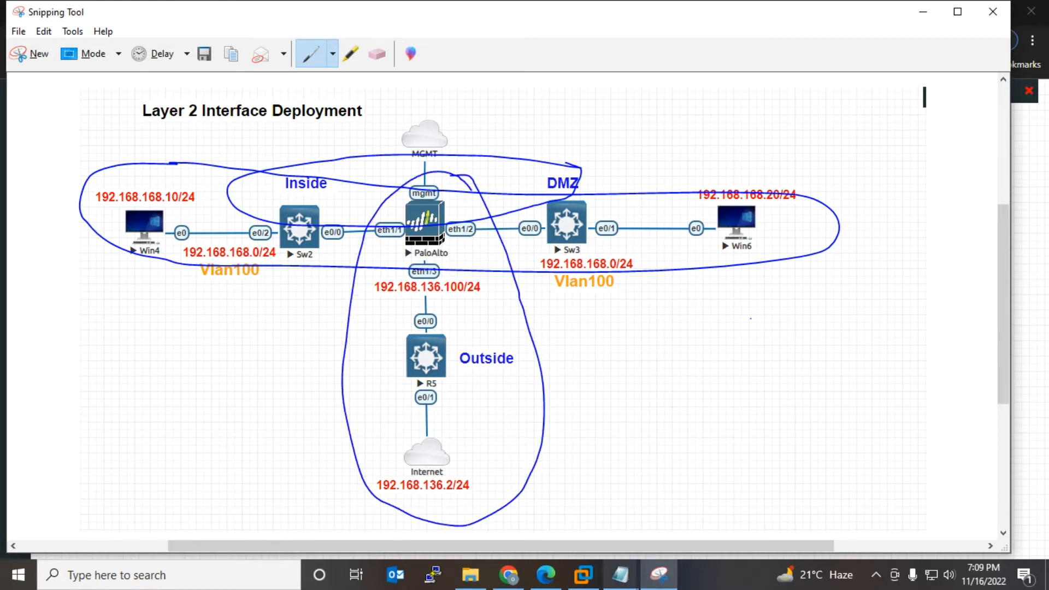
Step: Return to the list note and select its Zone and Vlan lines
{"action": "left_click", "coordinate": [621, 575]}
{"action": "left_click", "coordinate": [673, 505]}
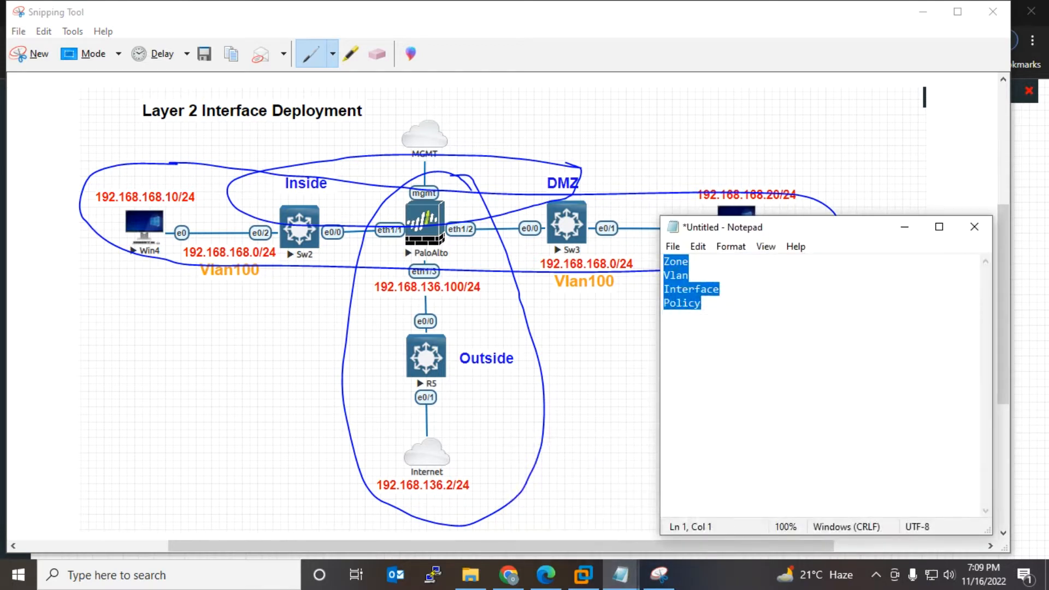
{"action": "left_click", "coordinate": [705, 304]}
{"action": "left_click_drag", "start_coordinate": [663, 261], "coordinate": [700, 303]}
{"action": "key", "text": "ctrl+c"}
Step: Paste a second copy of the list, renaming Vlan to Vlan-SVI and adding NAT at the end
{"action": "left_click", "coordinate": [703, 304]}
{"action": "key", "text": "Return"}
{"action": "key", "text": "Return"}
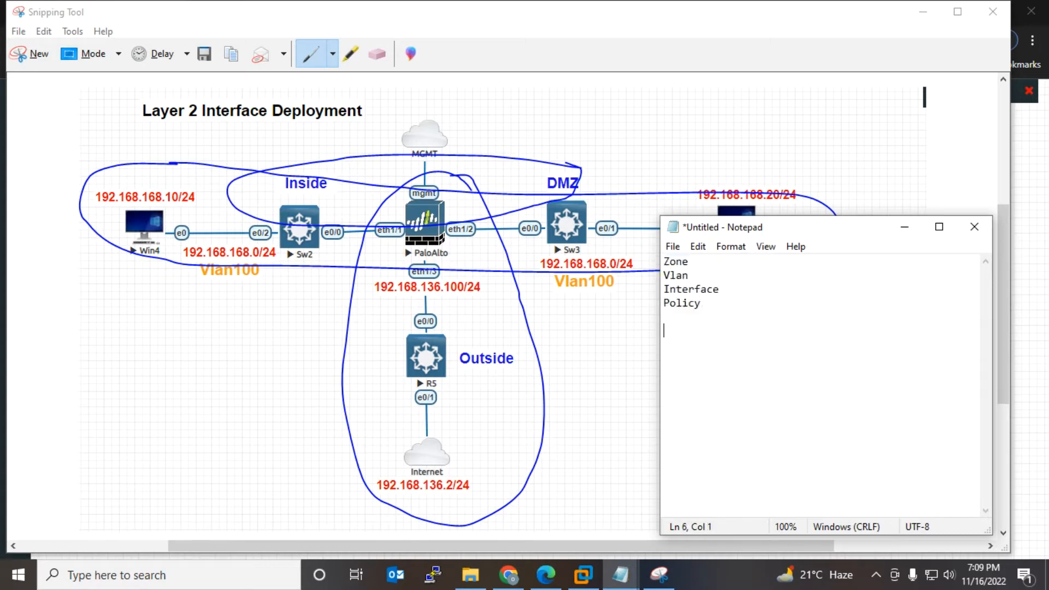
{"action": "key", "text": "ctrl+v"}
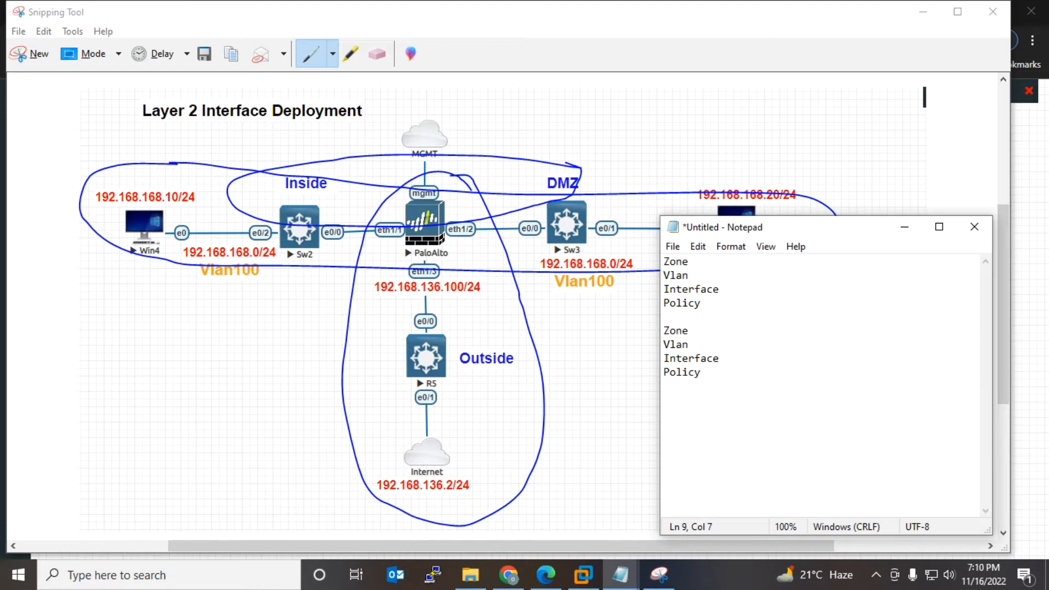
{"action": "key", "text": "Up"}
{"action": "key", "text": "Up"}
{"action": "type", "text": "-SVI"}
{"action": "key", "text": "shift+Left"}
{"action": "key", "text": "shift+Left"}
{"action": "key", "text": "shift+Left"}
{"action": "key", "text": "End"}
{"action": "key", "text": "shift+Home"}
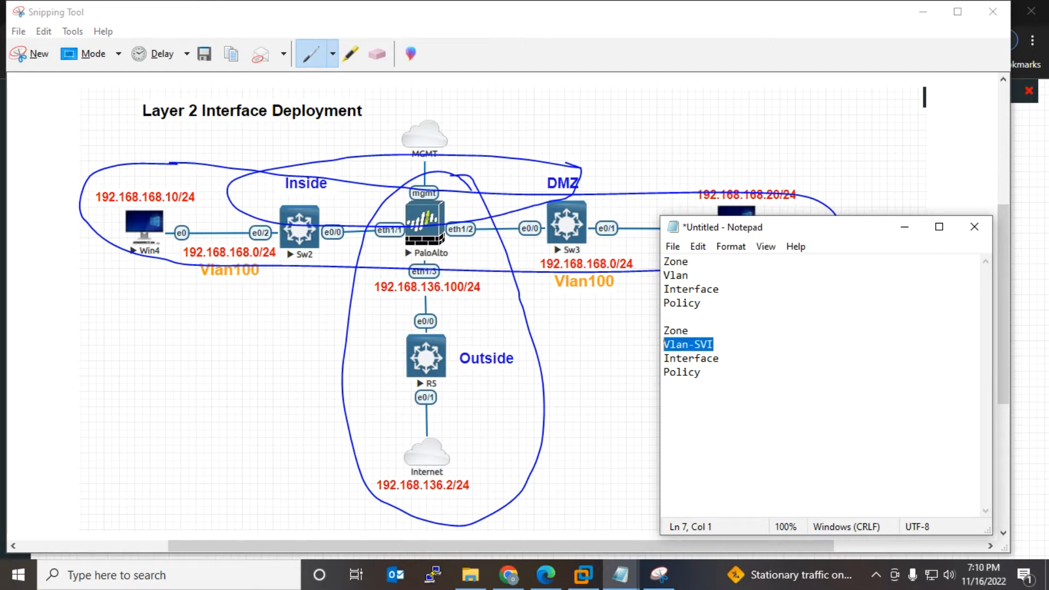
{"action": "left_click", "coordinate": [702, 373]}
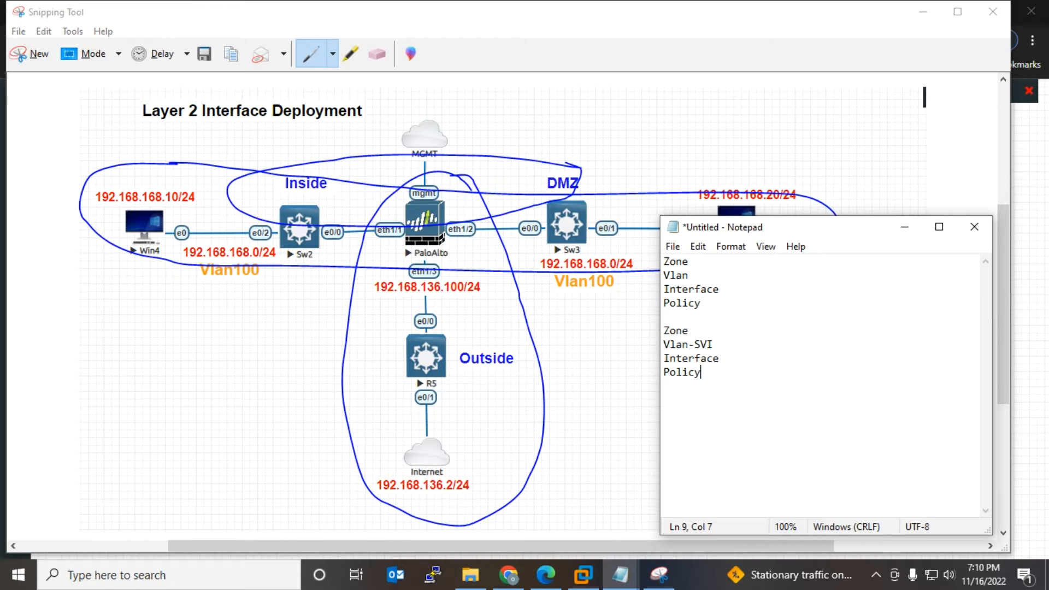
{"action": "key", "text": "Return"}
{"action": "type", "text": "NAT"}
Step: Add the heading 'Part 1-for Layer 2 Deployment' above the first list
{"action": "left_click_drag", "start_coordinate": [705, 303], "coordinate": [664, 262]}
{"action": "left_click", "coordinate": [676, 276]}
{"action": "left_click", "coordinate": [664, 262]}
{"action": "key", "text": "Return"}
{"action": "key", "text": "Return"}
{"action": "key", "text": "Up"}
{"action": "key", "text": "Up"}
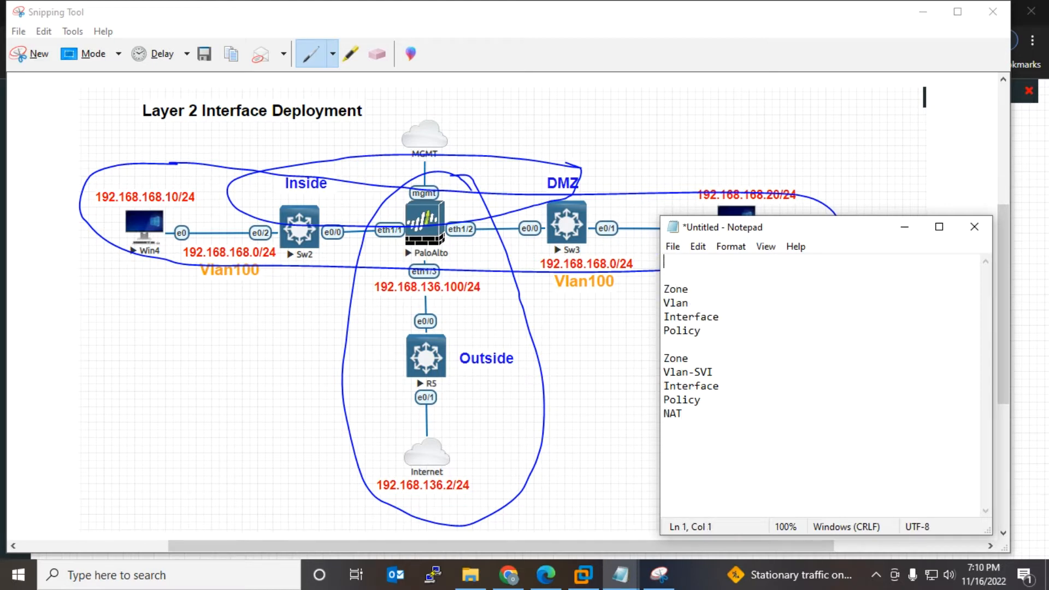
{"action": "type", "text": "Part 1-for Layer 2 De"}
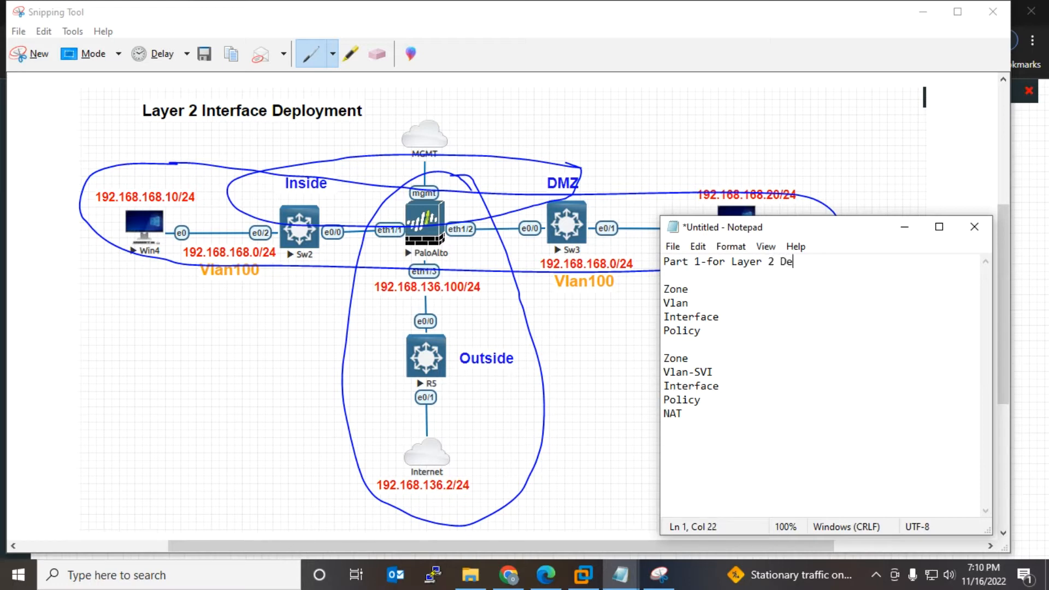
{"action": "type", "text": "ployment"}
Step: Add the heading 'Part 2 -For internet communication' above the second list
{"action": "left_click_drag", "start_coordinate": [663, 359], "coordinate": [684, 414]}
{"action": "left_click", "coordinate": [684, 414]}
{"action": "left_click", "coordinate": [664, 359]}
{"action": "key", "text": "Return"}
{"action": "key", "text": "Return"}
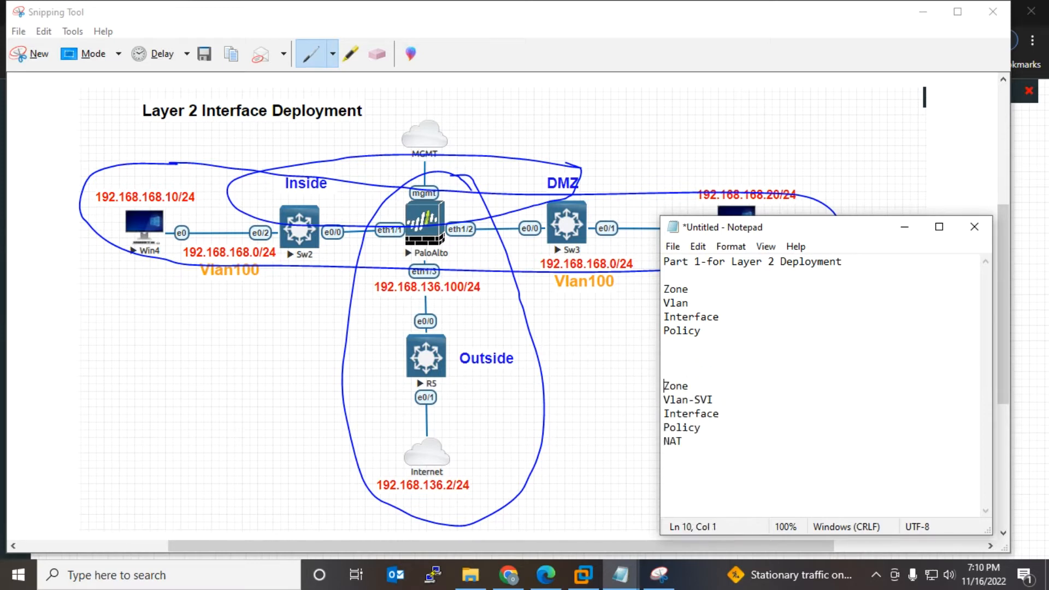
{"action": "left_click", "coordinate": [664, 359]}
{"action": "type", "text": "Part 2 -Fort"}
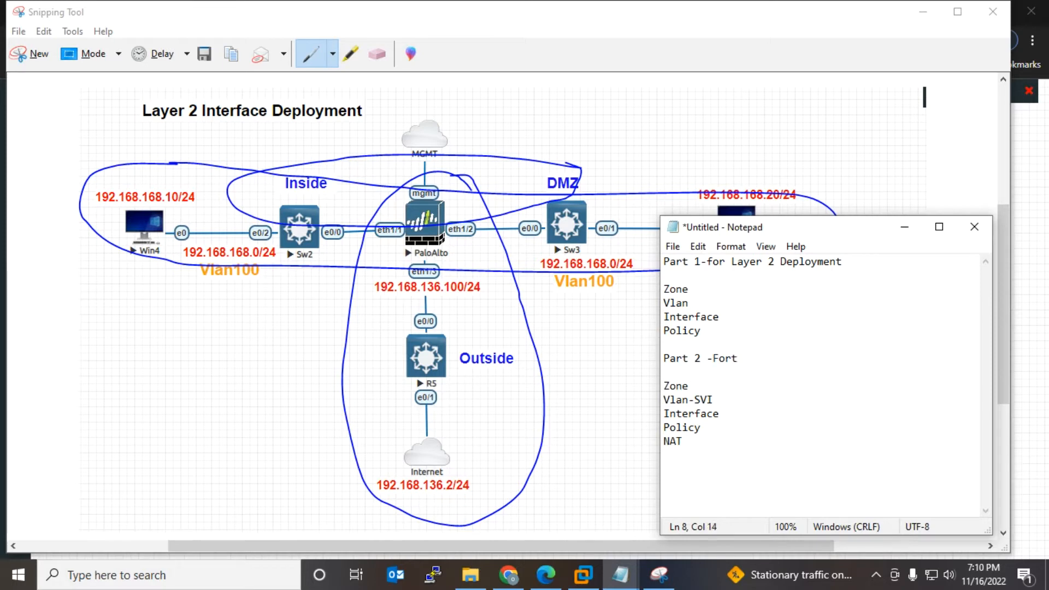
{"action": "key", "text": "BackSpace"}
{"action": "key", "text": "BackSpace"}
{"action": "type", "text": "internet communication"}
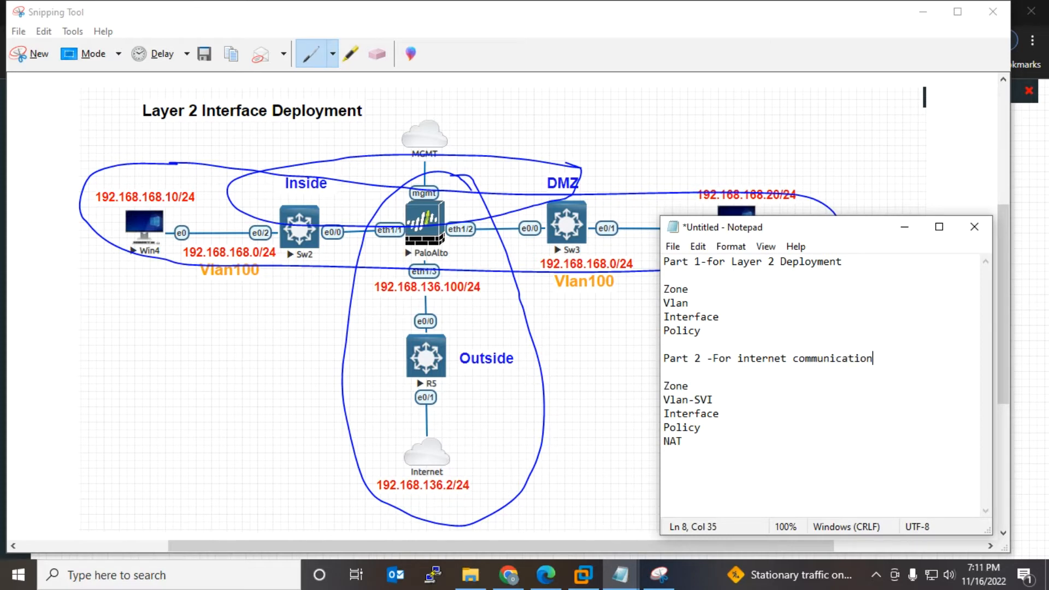
{"action": "left_click", "coordinate": [508, 575]}
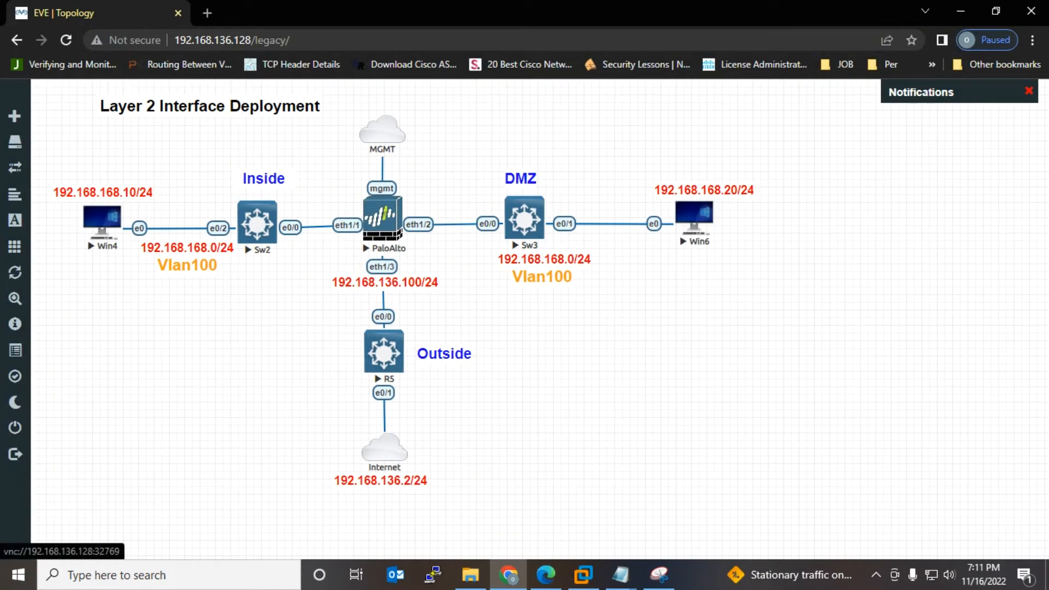
Step: Launch the PaloAlto console to read its management address 192.168.136.129, then start a new browser tab
{"action": "left_click", "coordinate": [383, 219]}
{"action": "left_click", "coordinate": [564, 146]}
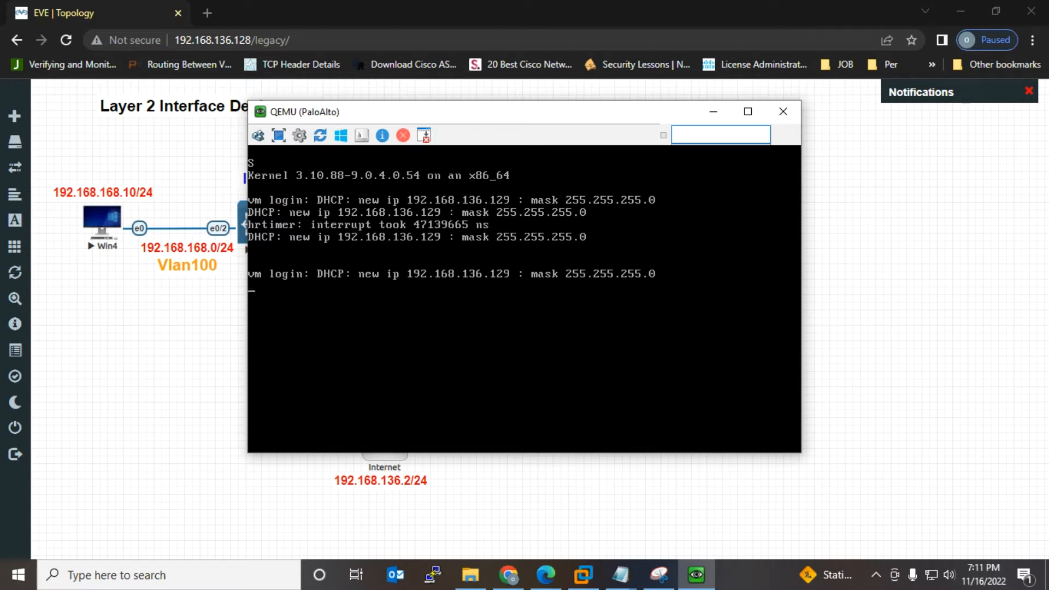
{"action": "left_click", "coordinate": [713, 111]}
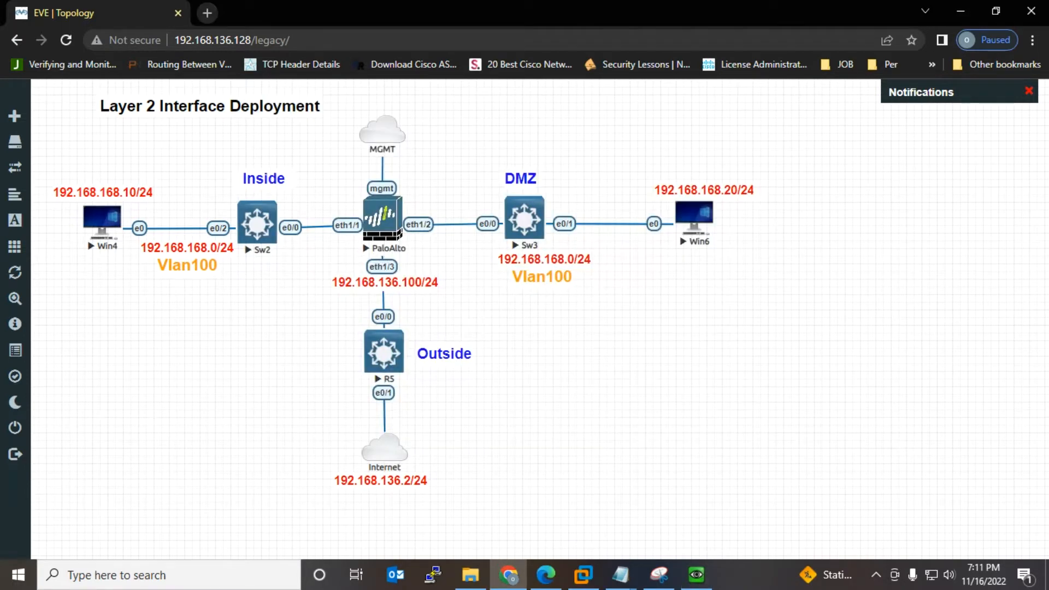
{"action": "left_click", "coordinate": [207, 13]}
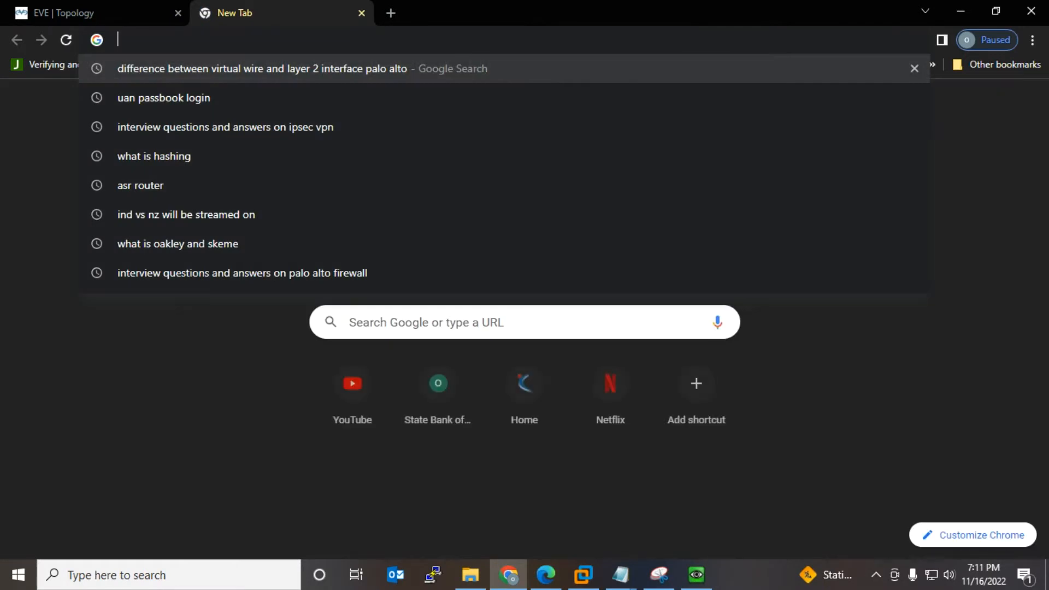
{"action": "type", "text": "https"}
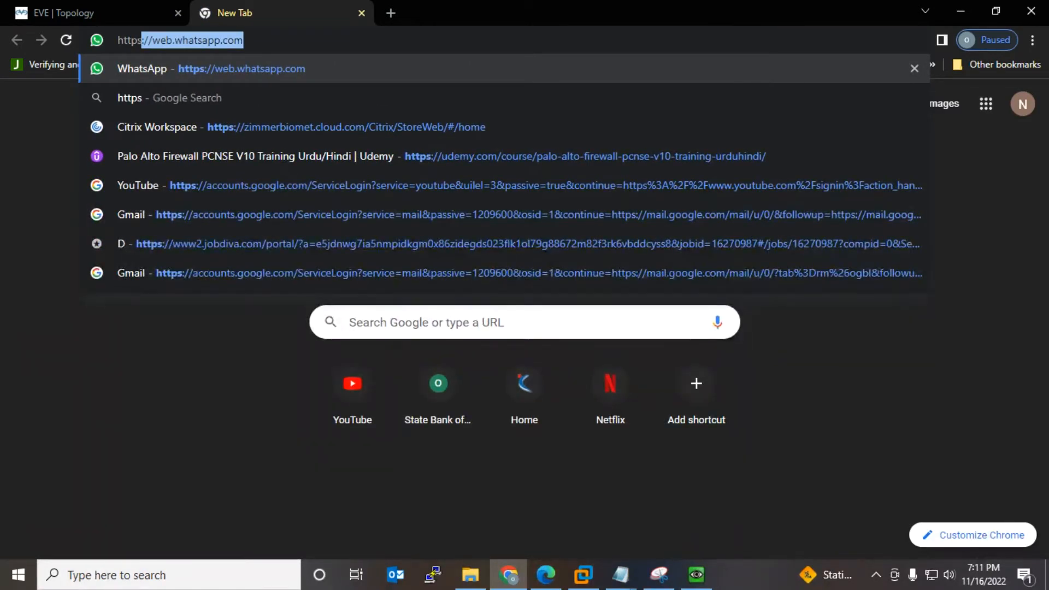
{"action": "type", "text": "://"}
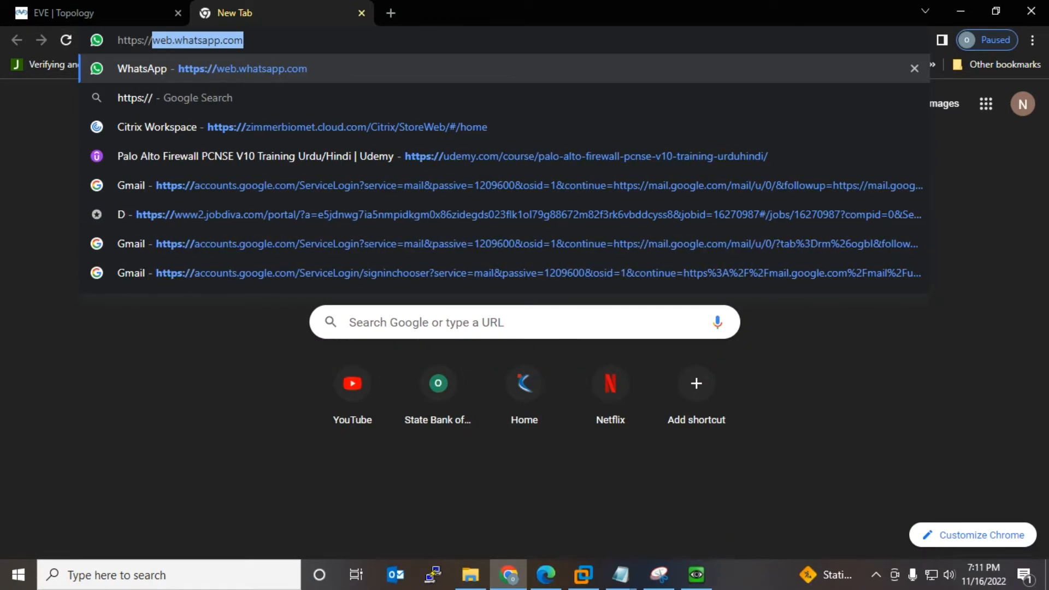
{"action": "type", "text": "192.168.136.129"}
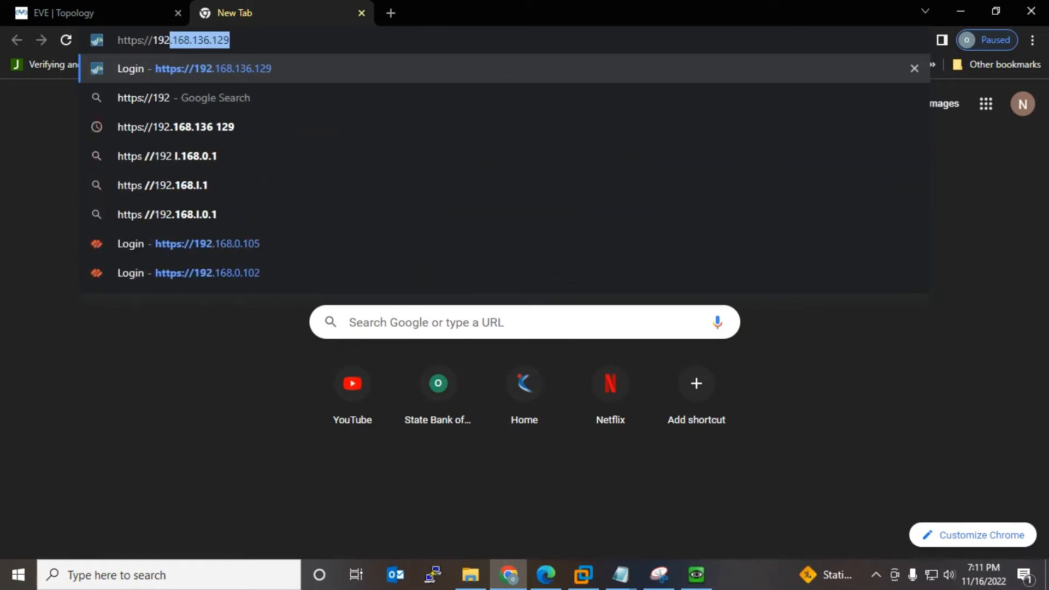
{"action": "key", "text": "Return"}
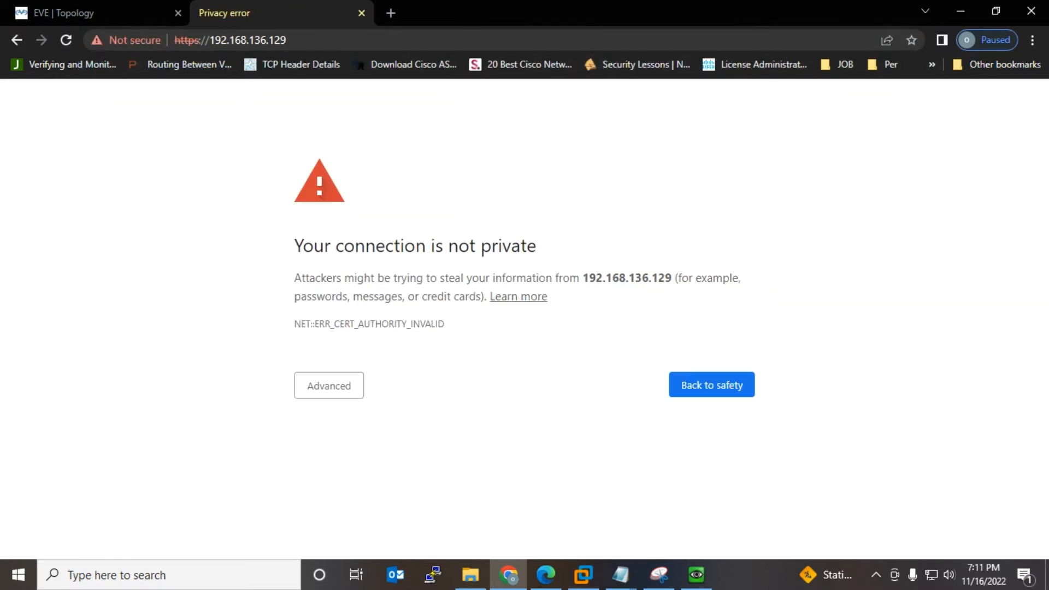
{"action": "left_click", "coordinate": [329, 385]}
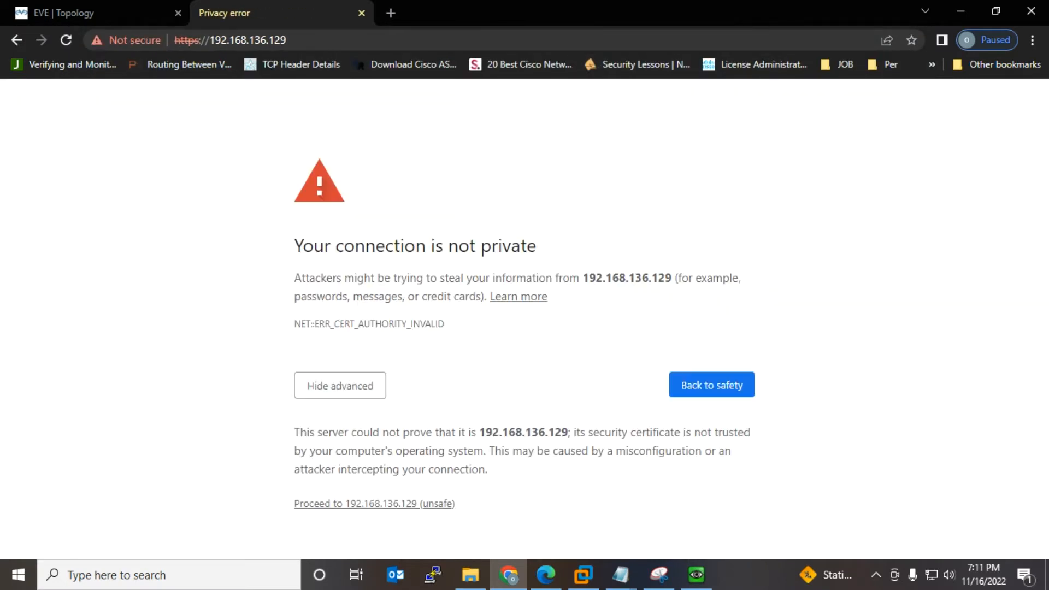
{"action": "left_click", "coordinate": [374, 504]}
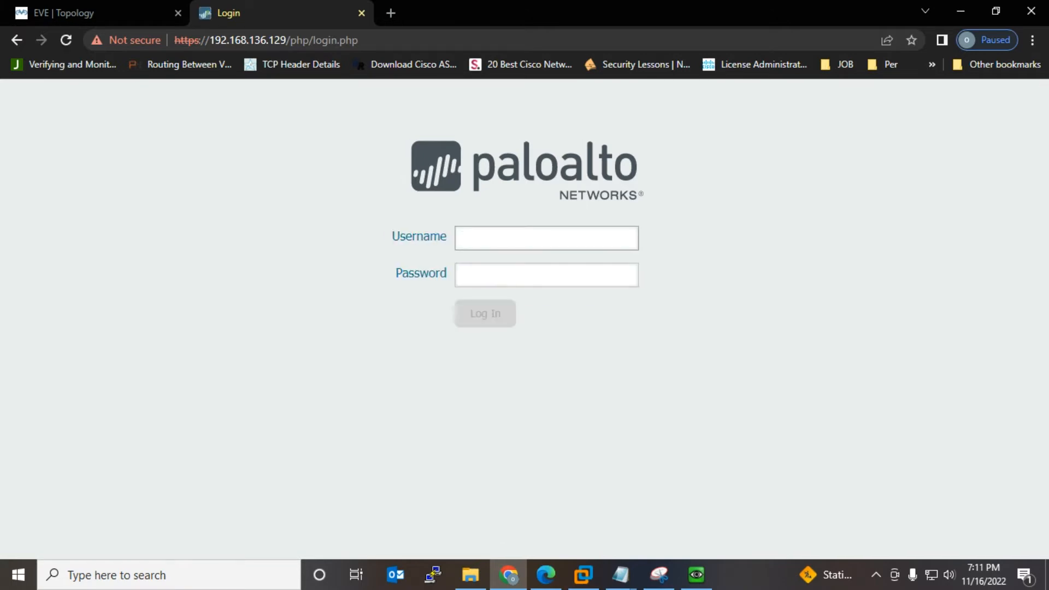
{"action": "type", "text": "admin"}
{"action": "key", "text": "Tab"}
{"action": "type", "text": "admin"}
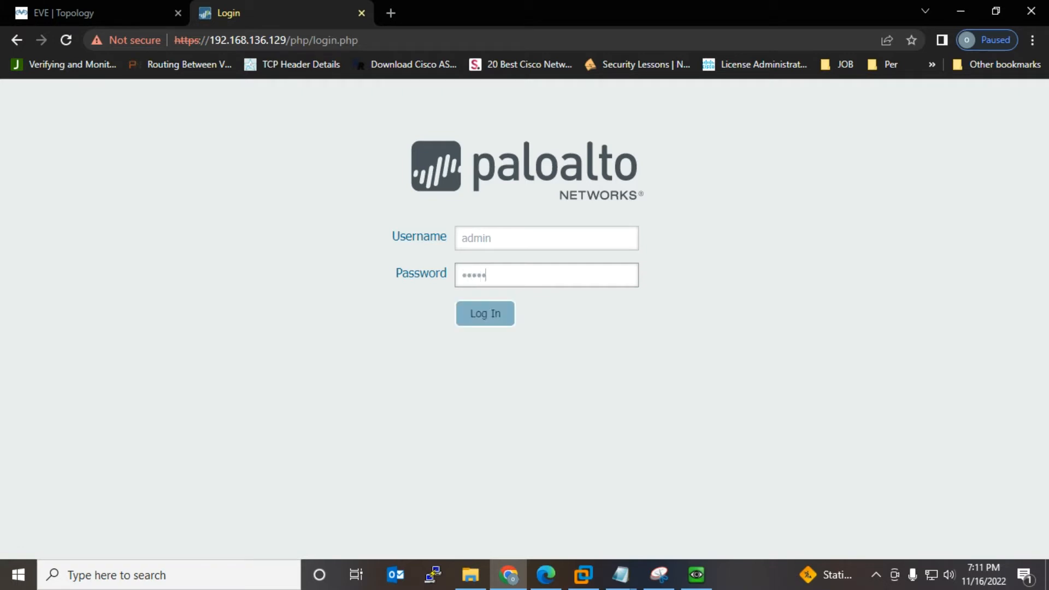
{"action": "key", "text": "Return"}
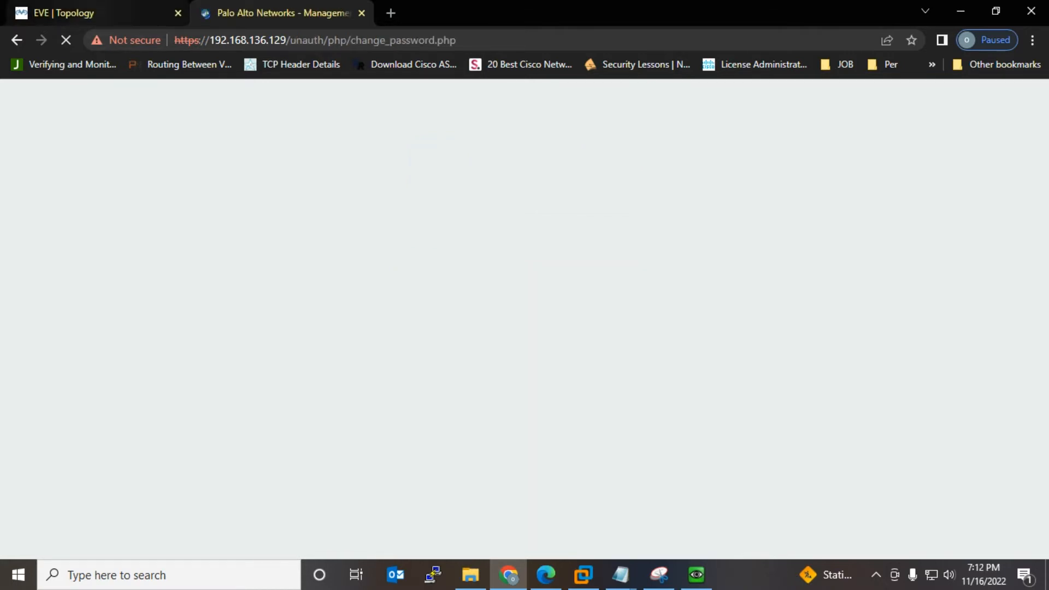
Step: Open the Win4 console from the EVE topology, log in to Windows 7 and minimize it
{"action": "left_click", "coordinate": [103, 13]}
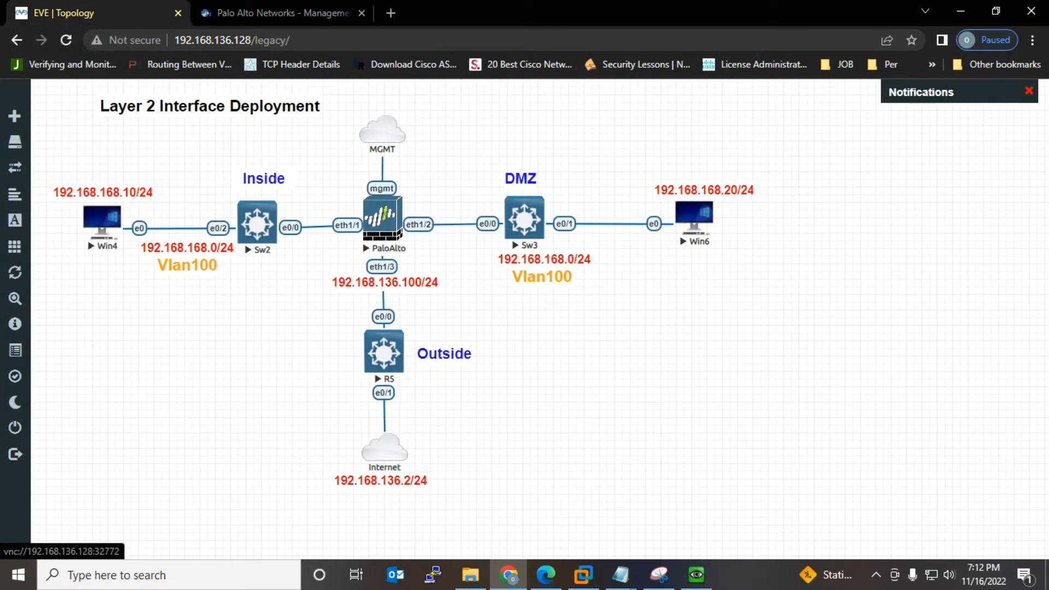
{"action": "left_click", "coordinate": [102, 220]}
{"action": "left_click", "coordinate": [564, 145]}
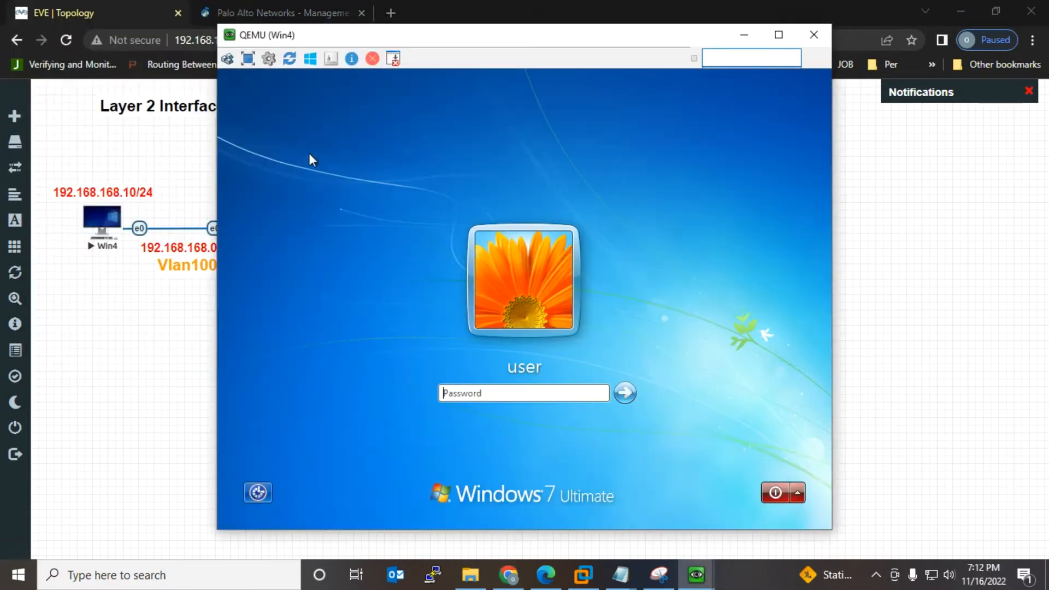
{"action": "left_click", "coordinate": [530, 397]}
{"action": "type", "text": "eve"}
{"action": "key", "text": "BackSpace"}
{"action": "key", "text": "BackSpace"}
{"action": "key", "text": "BackSpace"}
{"action": "type", "text": "••••"}
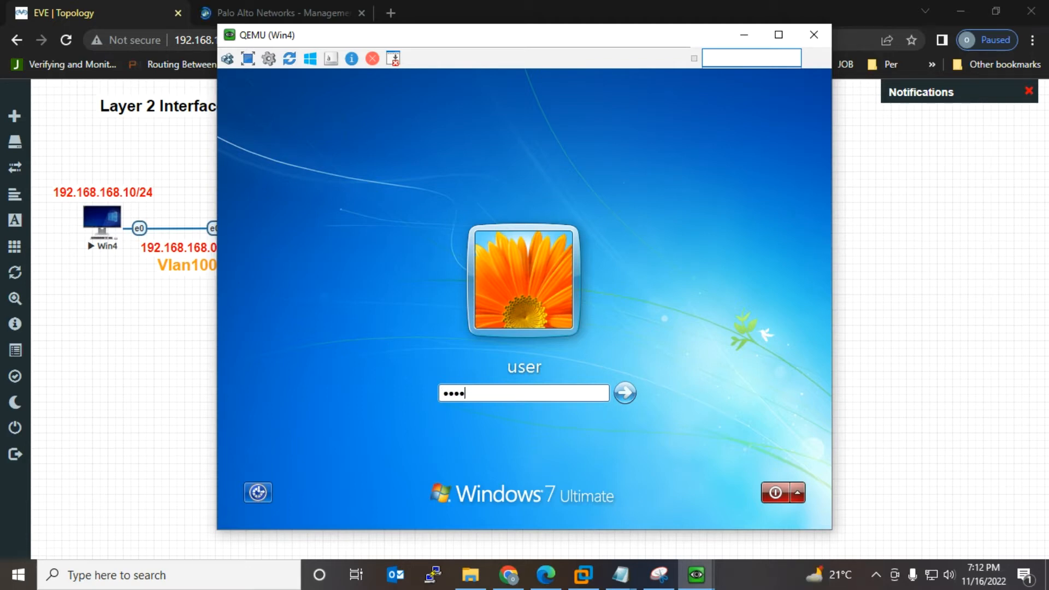
{"action": "type", "text": "••••"}
{"action": "key", "text": "Return"}
{"action": "left_click", "coordinate": [744, 35]}
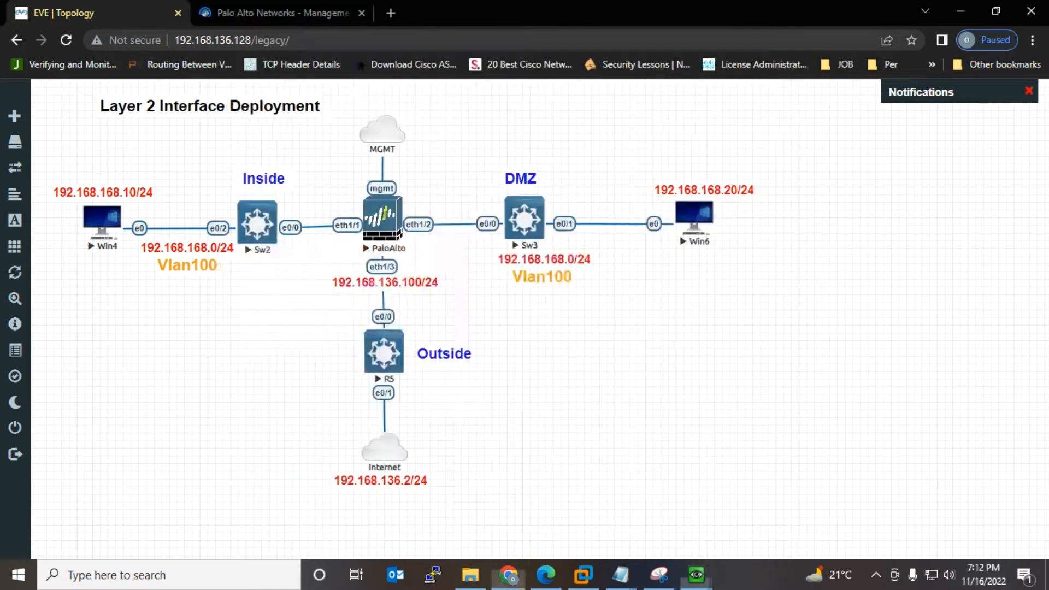
Step: Log in to the Win6 console, minimize it and return to the firewall's change-password page
{"action": "left_click", "coordinate": [694, 216]}
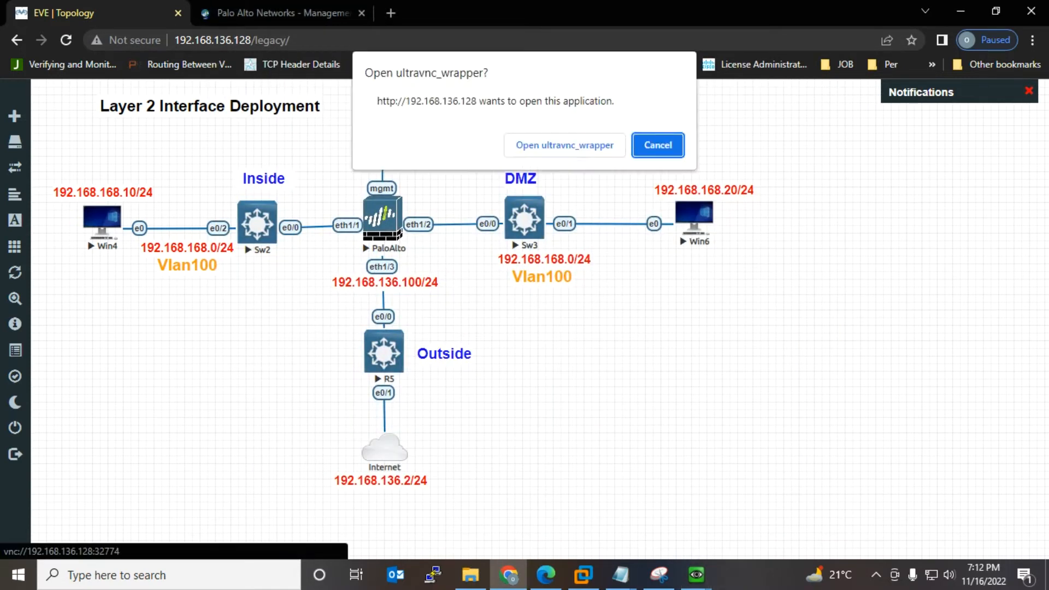
{"action": "left_click", "coordinate": [565, 145]}
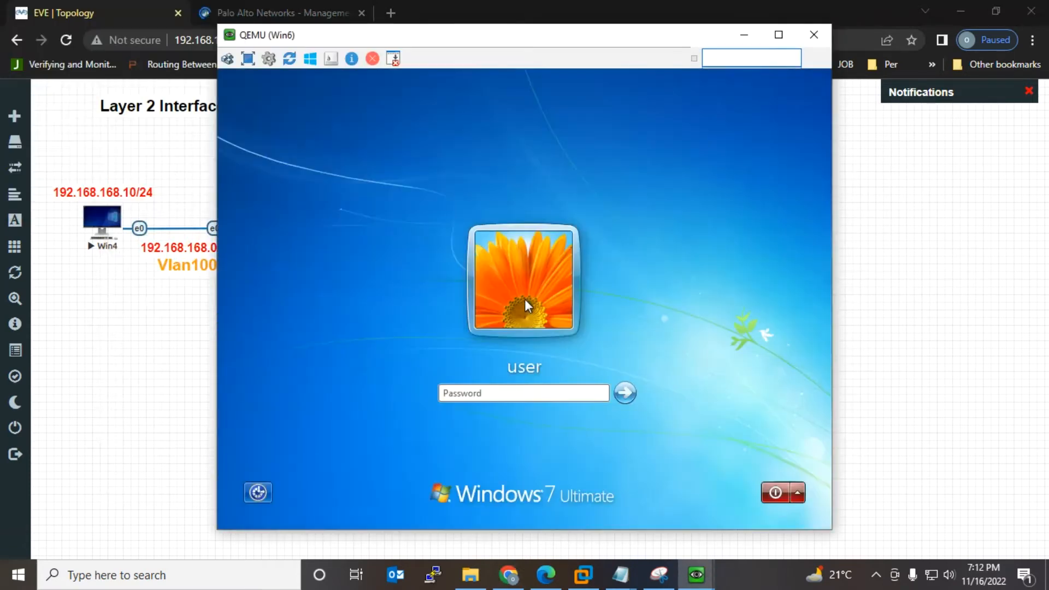
{"action": "left_click", "coordinate": [515, 395]}
{"action": "type", "text": "•"}
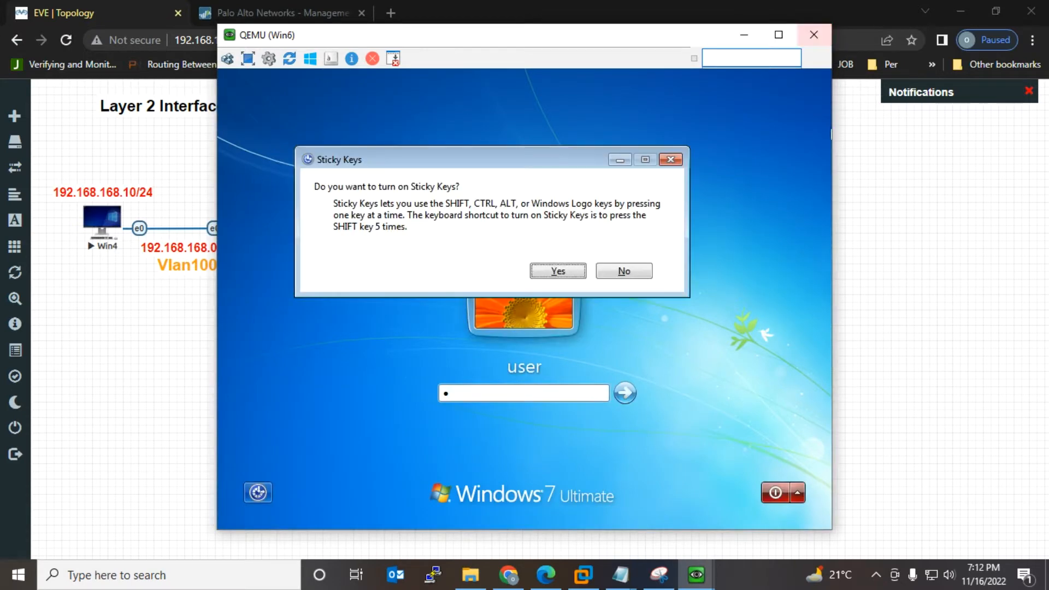
{"action": "left_click", "coordinate": [620, 272]}
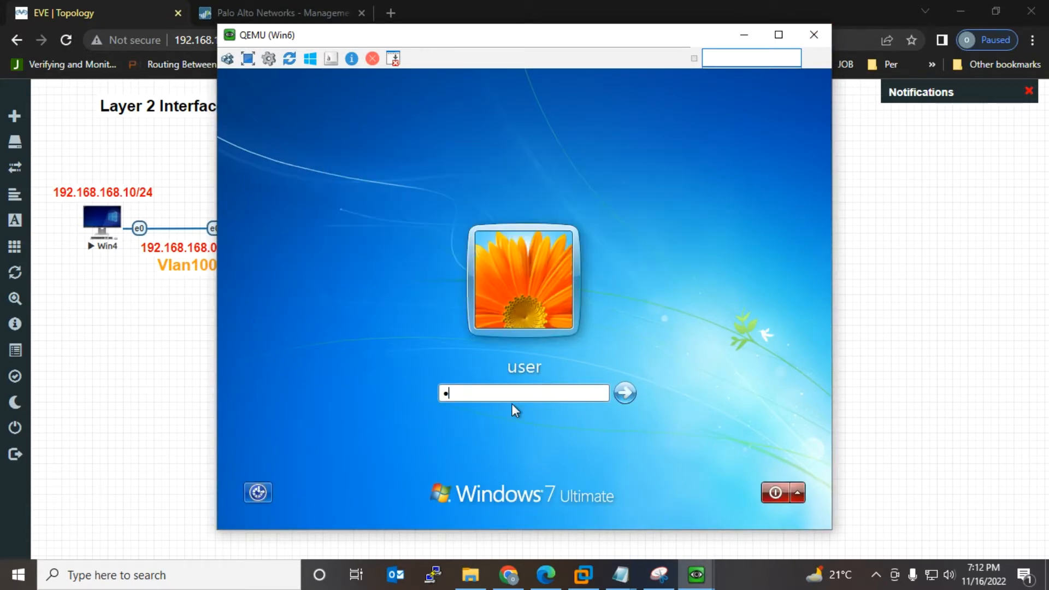
{"action": "double_click", "coordinate": [508, 391]}
{"action": "type", "text": "Test123"}
{"action": "key", "text": "Return"}
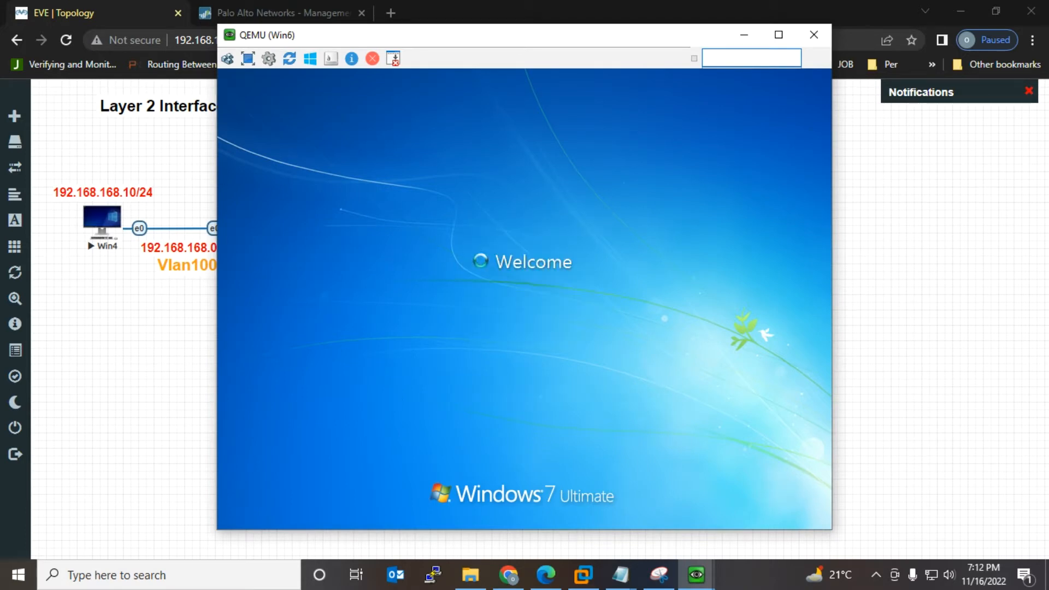
{"action": "left_click", "coordinate": [744, 34]}
{"action": "left_click", "coordinate": [282, 13]}
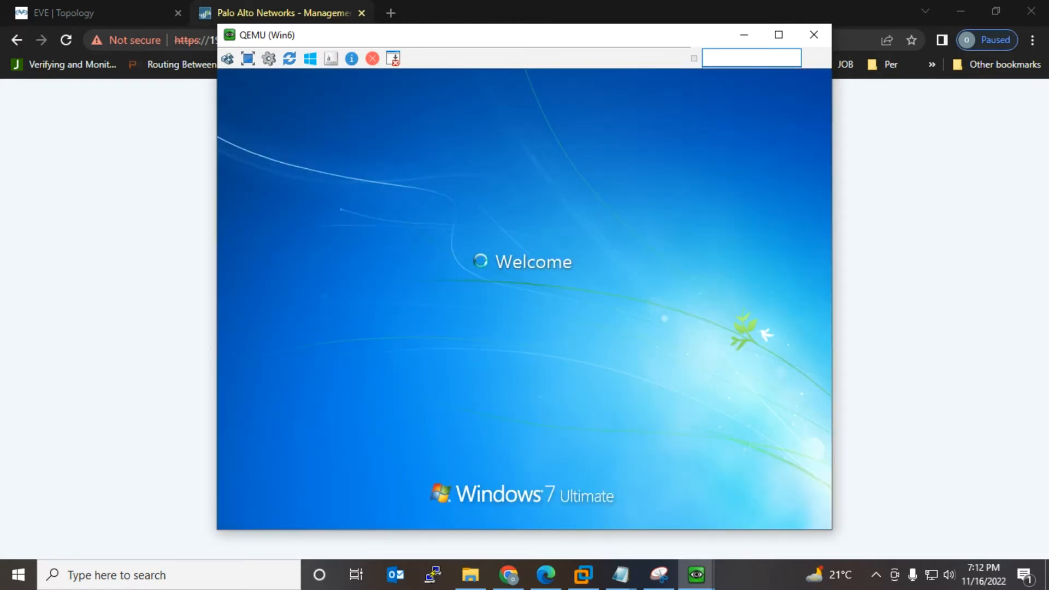
{"action": "left_click", "coordinate": [744, 34]}
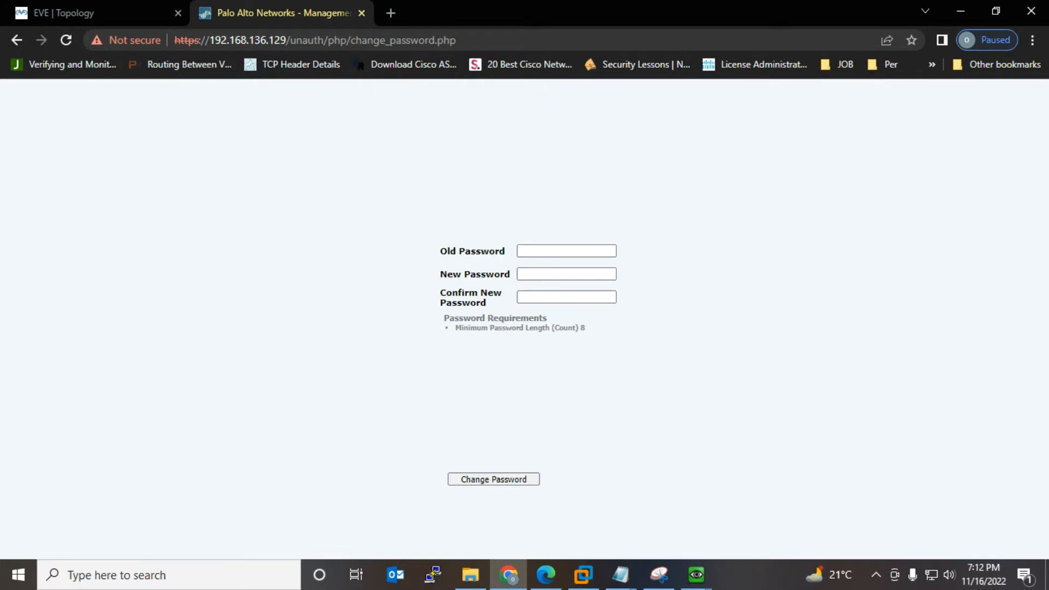
Step: Change the admin password and log back in to the PAN-OS web interface as admin
{"action": "type", "text": "••••••••"}
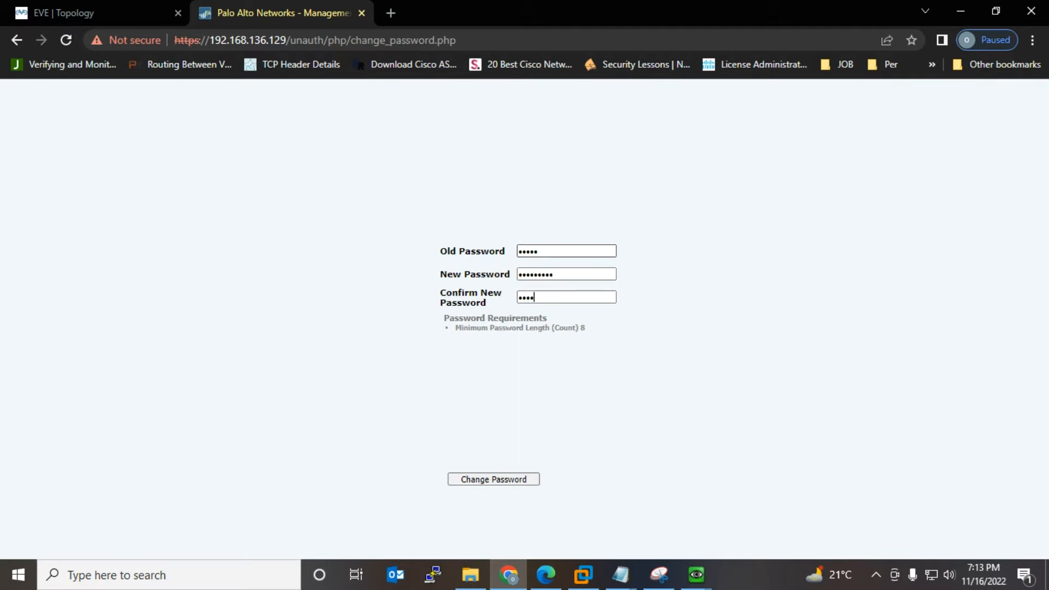
{"action": "type", "text": "•••••"}
{"action": "key", "text": "Return"}
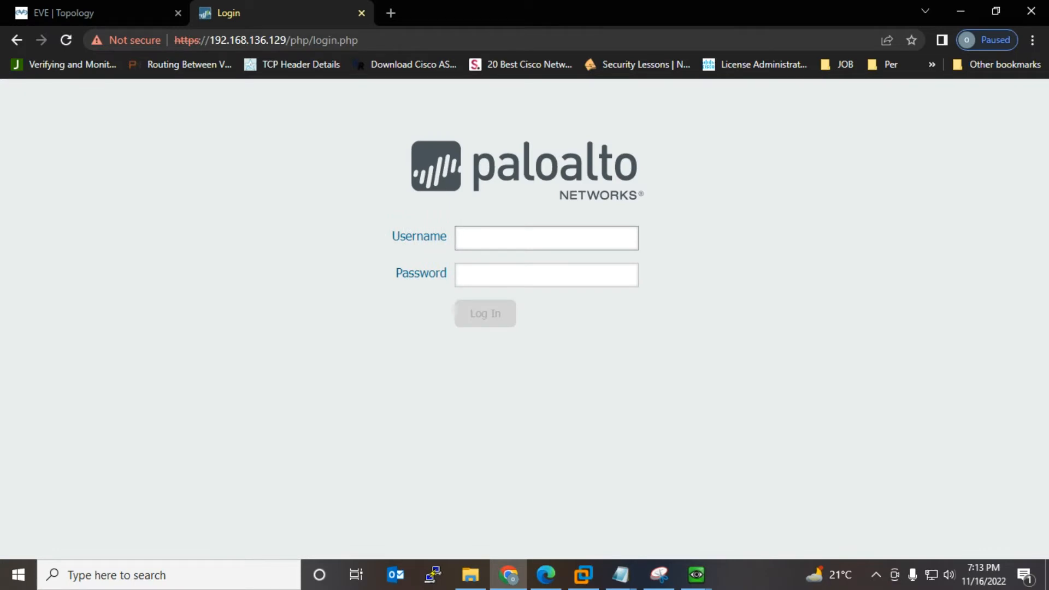
{"action": "type", "text": "admin"}
{"action": "key", "text": "Tab"}
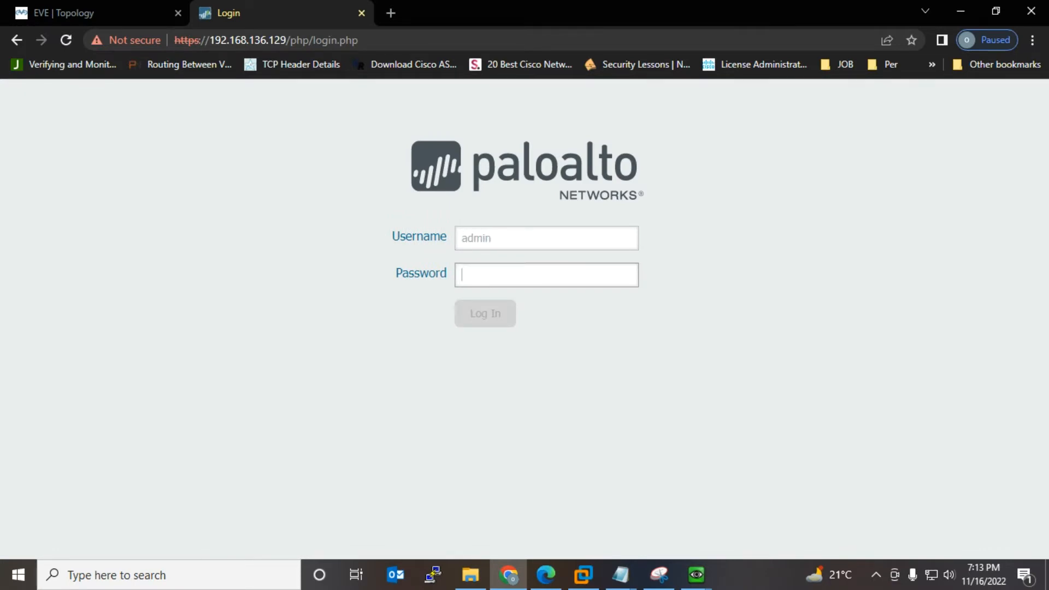
{"action": "type", "text": "ad"}
{"action": "type", "text": "•••"}
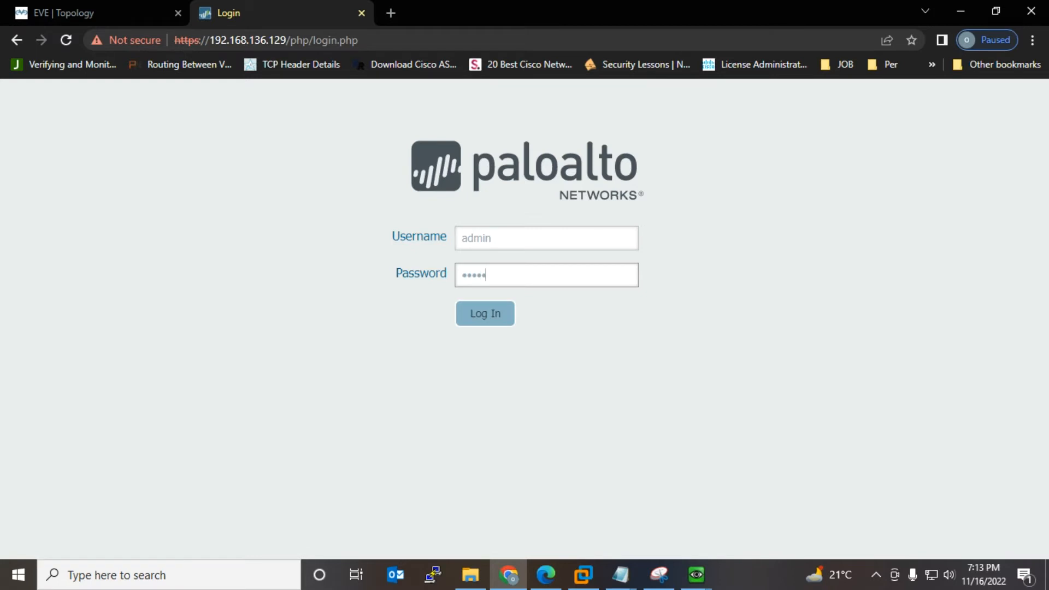
{"action": "type", "text": "••"}
{"action": "key", "text": "Return"}
{"action": "mouse_move", "coordinate": [696, 575]}
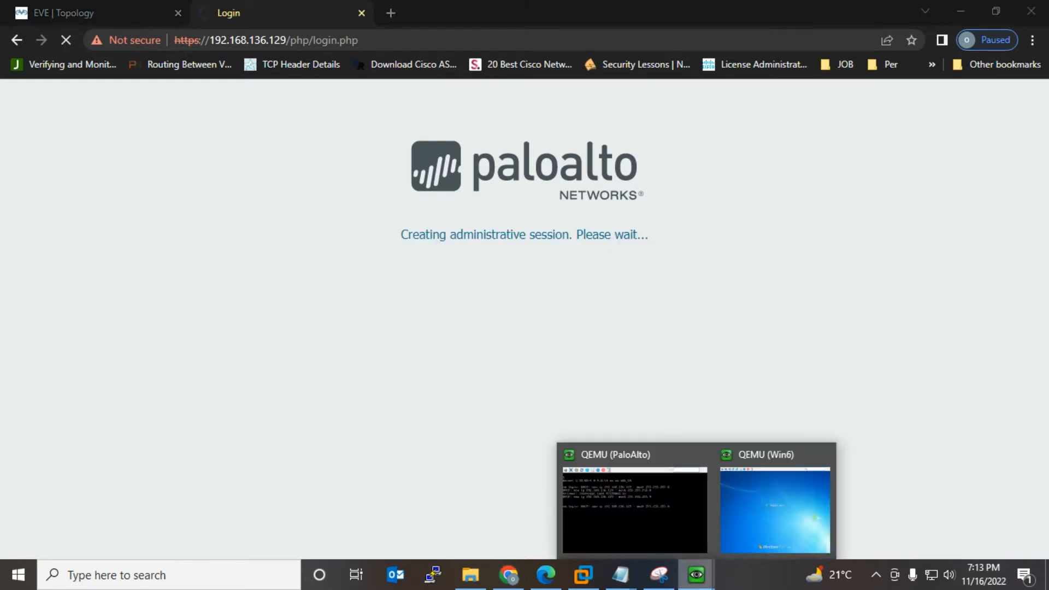
{"action": "left_click", "coordinate": [634, 500]}
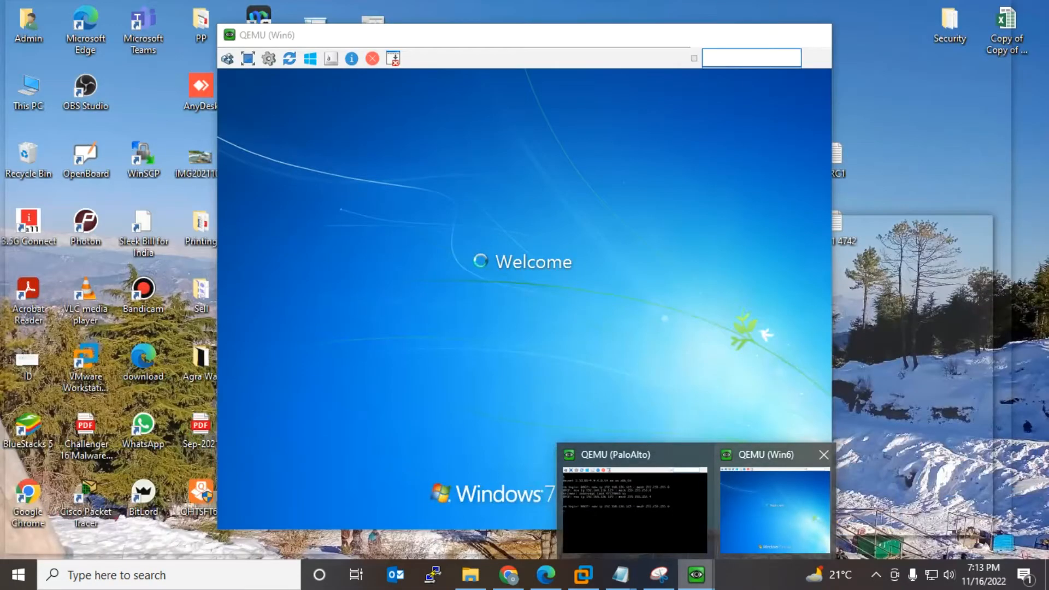
Step: Bring up the Win6 console, dismiss its restart prompt and reposition the window
{"action": "left_click", "coordinate": [775, 508]}
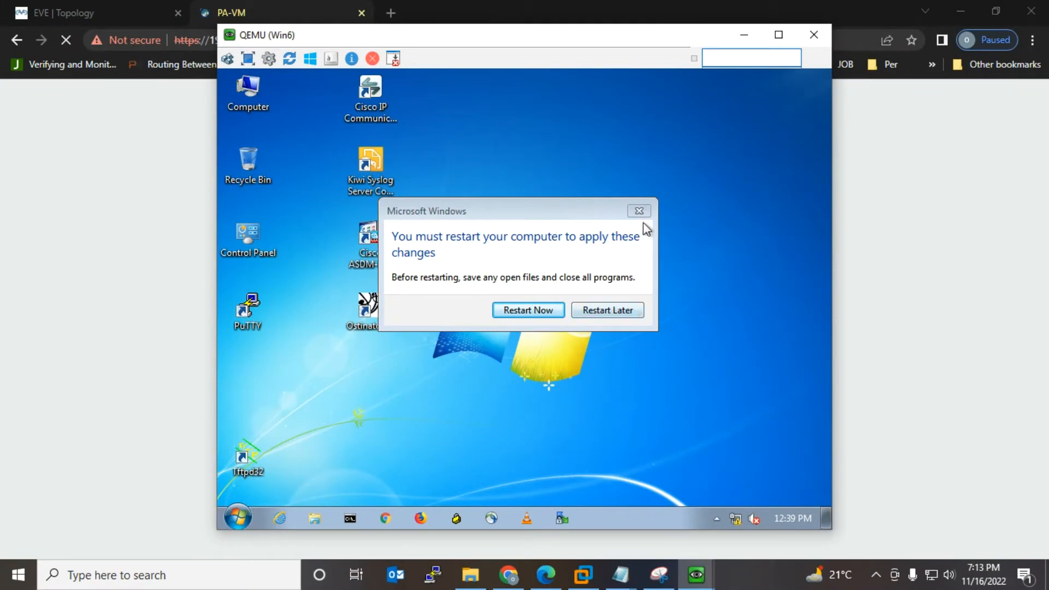
{"action": "left_click", "coordinate": [646, 218]}
{"action": "left_click", "coordinate": [60, 13]}
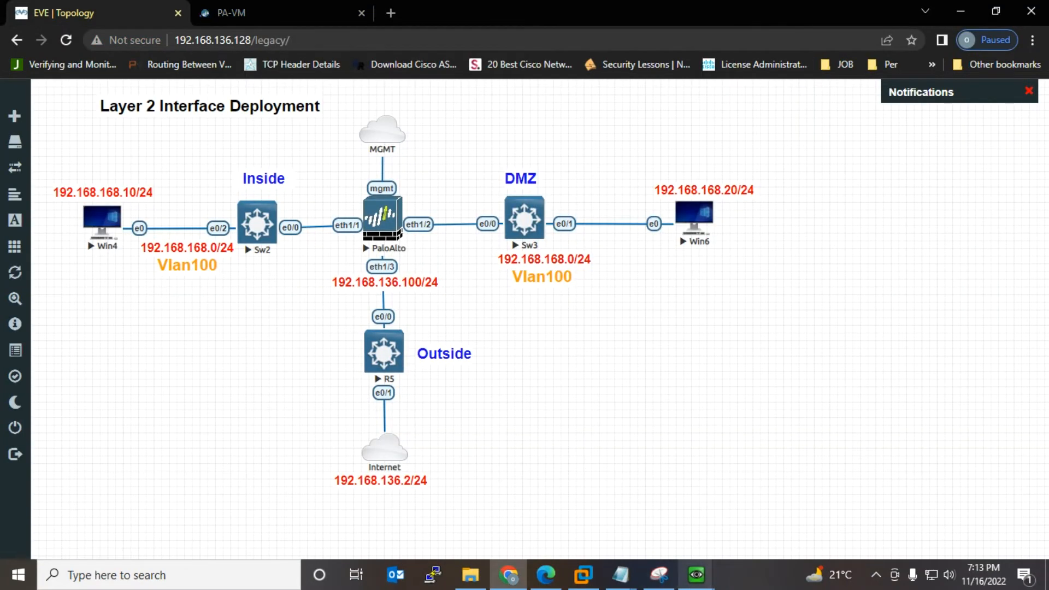
{"action": "mouse_move", "coordinate": [696, 575]}
{"action": "left_click", "coordinate": [724, 454]}
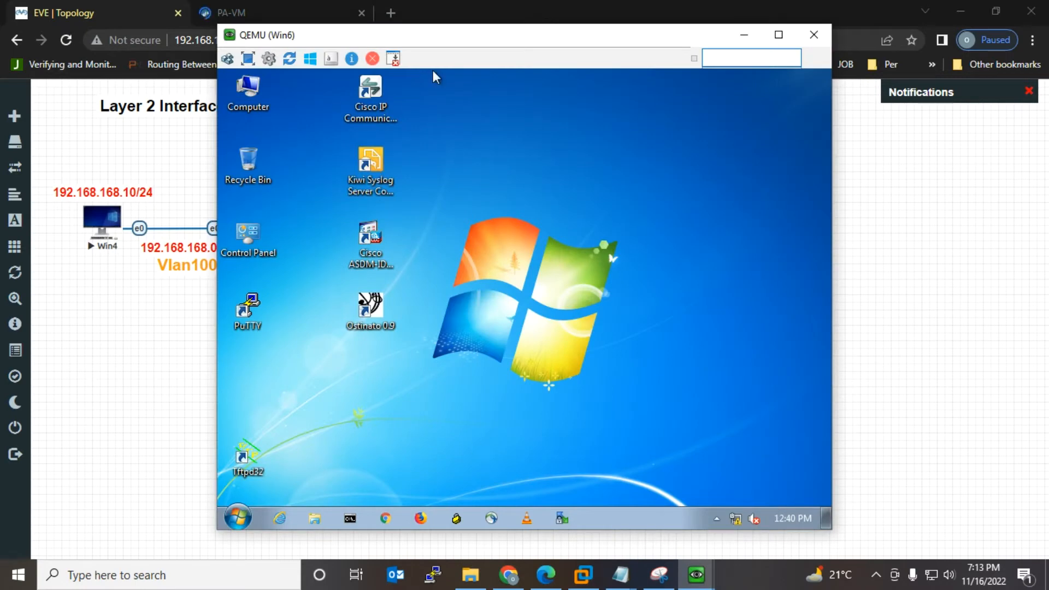
{"action": "left_click_drag", "start_coordinate": [492, 42], "coordinate": [301, 66]}
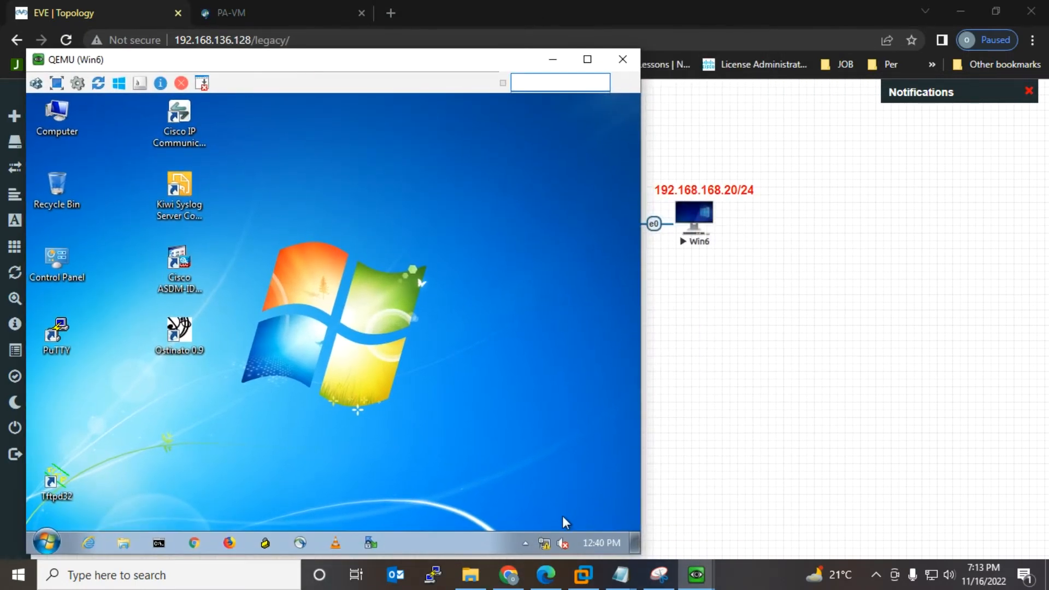
Step: Open the IPv4 properties of Win6's Local Area Connection via Network and Sharing Center
{"action": "right_click", "coordinate": [541, 539]}
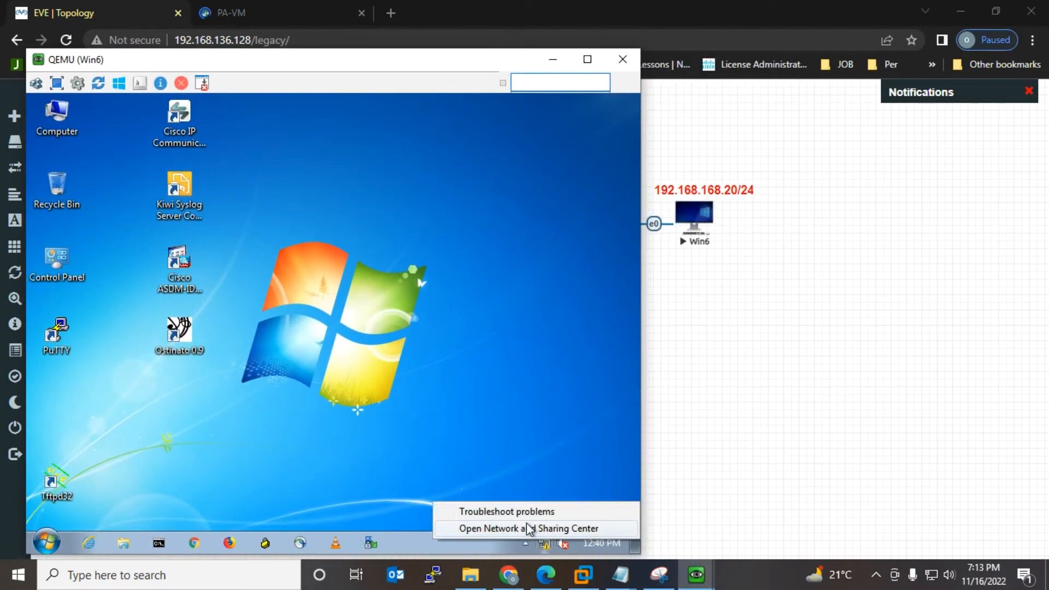
{"action": "left_click", "coordinate": [524, 530]}
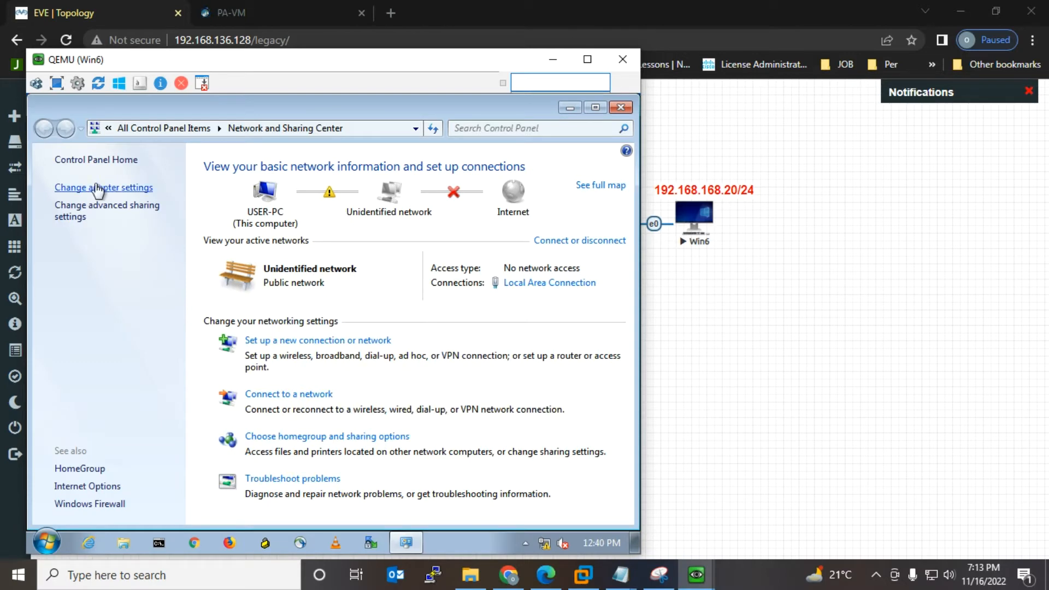
{"action": "left_click", "coordinate": [98, 188]}
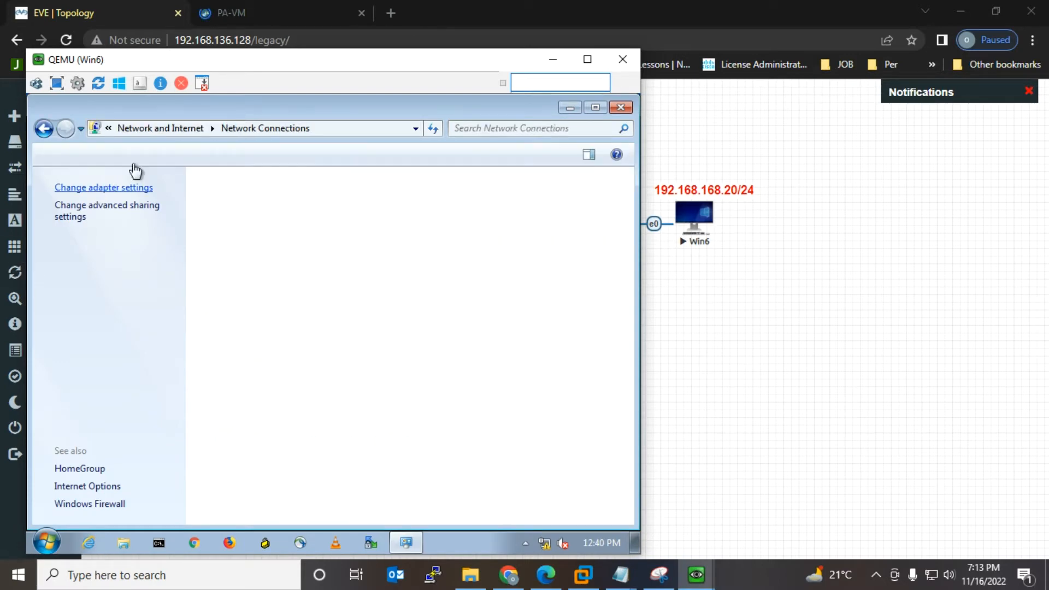
{"action": "right_click", "coordinate": [91, 193]}
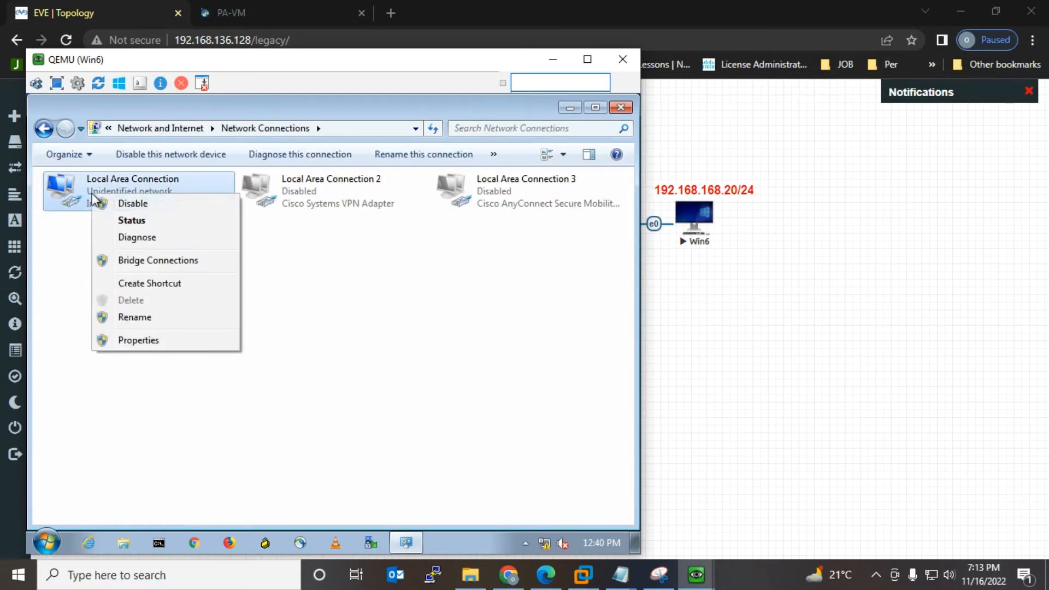
{"action": "left_click", "coordinate": [150, 341]}
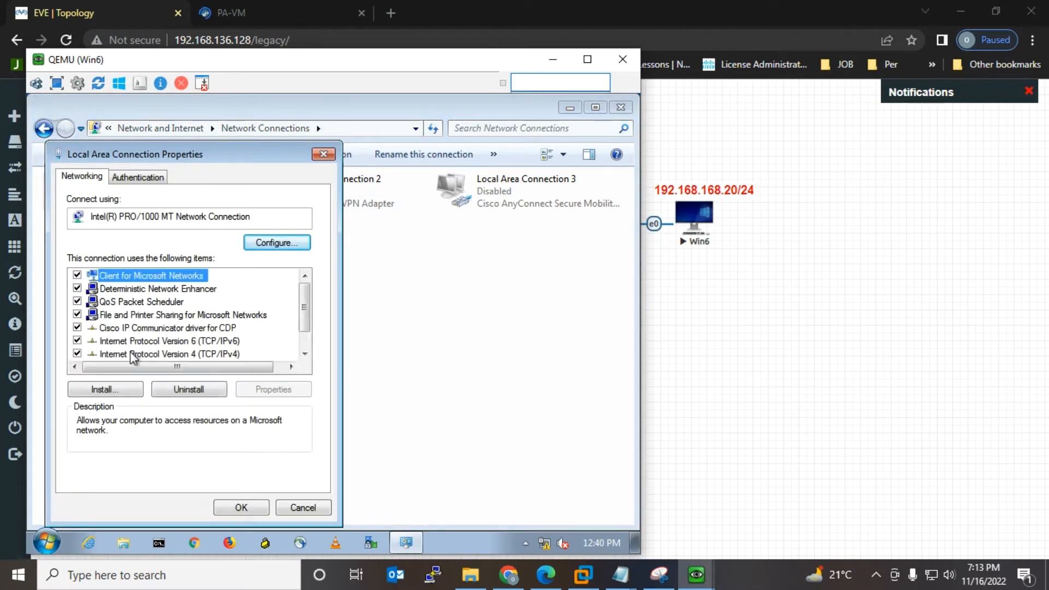
{"action": "double_click", "coordinate": [131, 354]}
Step: Set static IP 192.168.168.20, mask 255.255.255.0, gateway 192.168.168.100, DNS 8.8.8.8 and save
{"action": "left_click", "coordinate": [133, 297]}
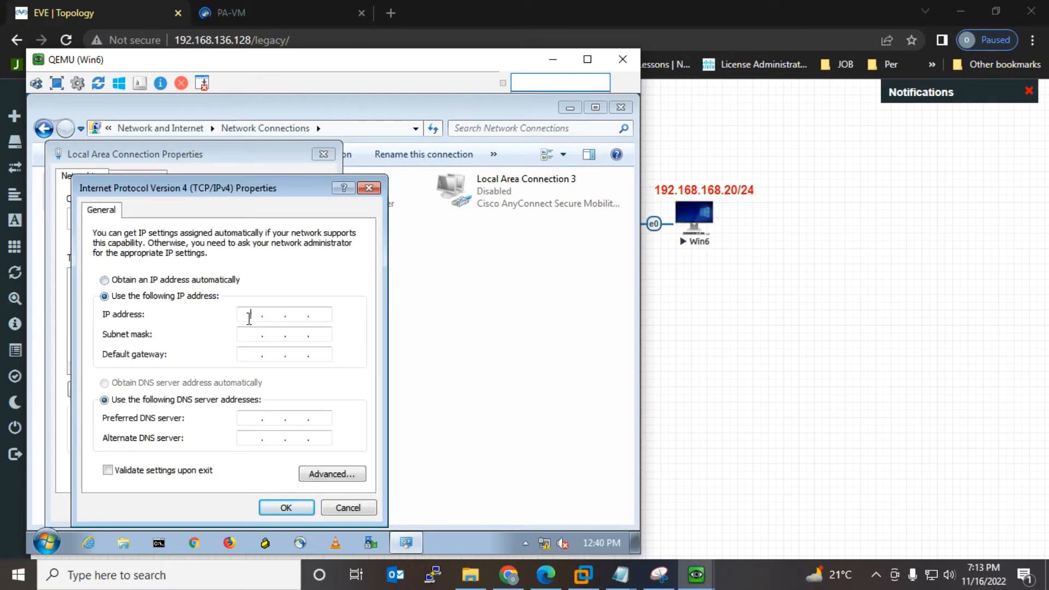
{"action": "left_click", "coordinate": [249, 315]}
{"action": "type", "text": "192.168.168.20"}
{"action": "key", "text": "Tab"}
{"action": "key", "text": "Tab"}
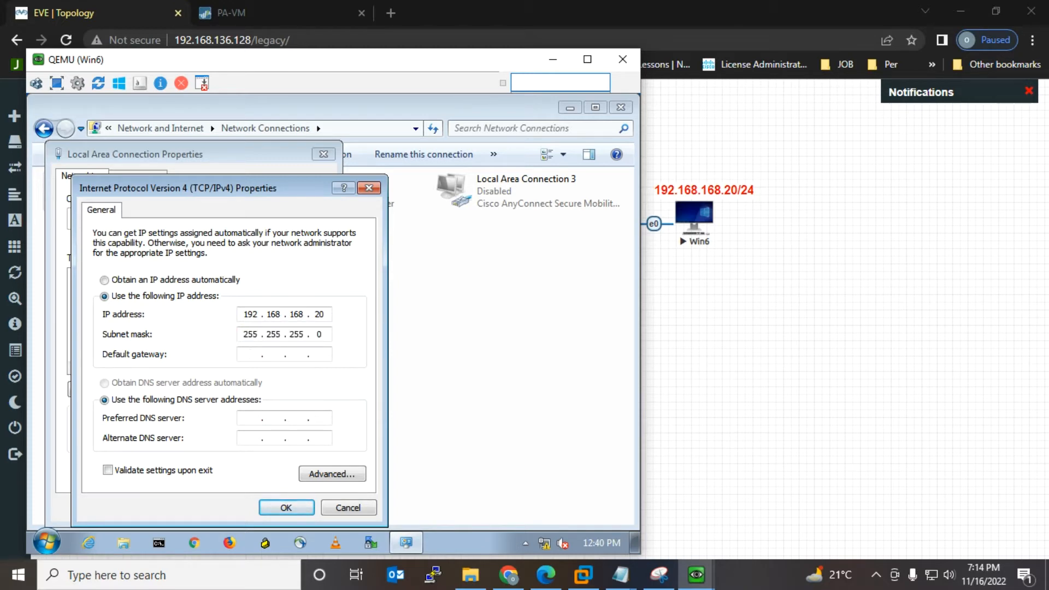
{"action": "type", "text": "192 . "}
{"action": "type", "text": "168 . "}
{"action": "type", "text": "168 . 10"}
{"action": "type", "text": "0"}
{"action": "type", "text": "8 . 8 . 8 . 8"}
{"action": "left_click", "coordinate": [299, 508]}
{"action": "left_click", "coordinate": [241, 508]}
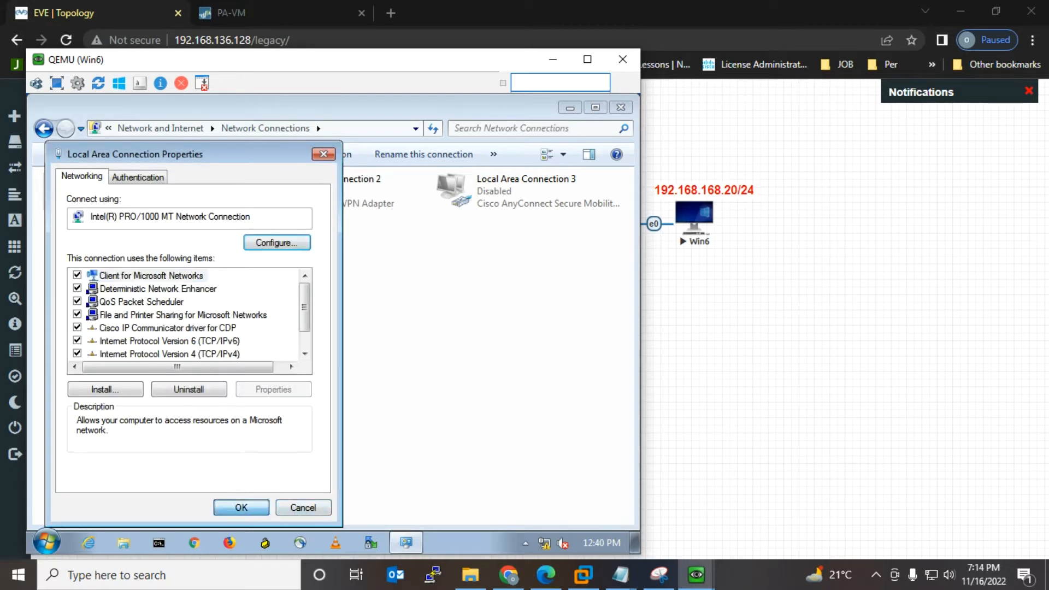
{"action": "left_click", "coordinate": [552, 59]}
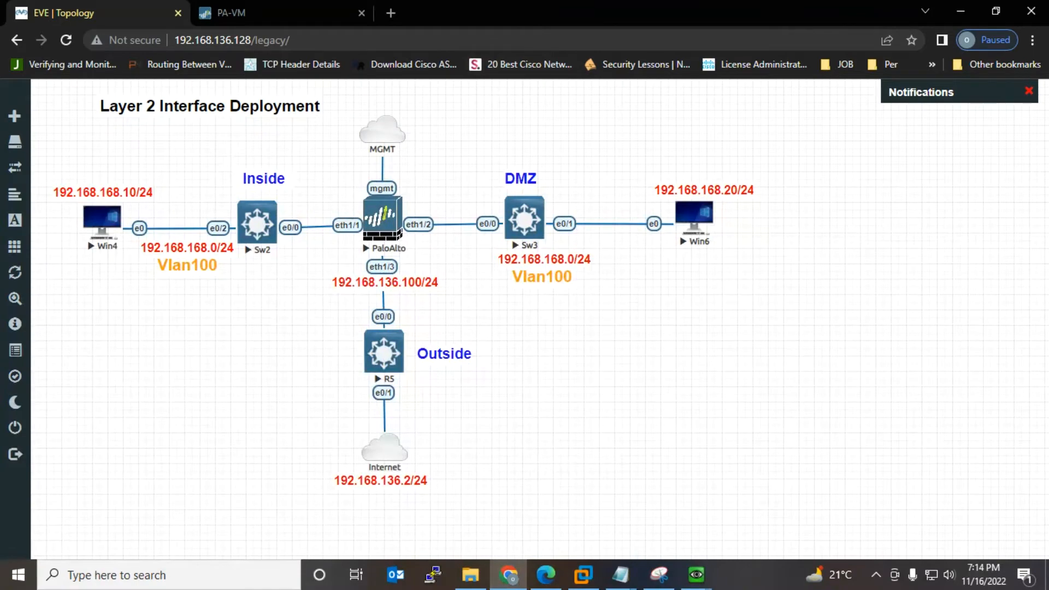
Step: Open the Win4 console, postpone its restart request and move the window right
{"action": "left_click", "coordinate": [102, 220]}
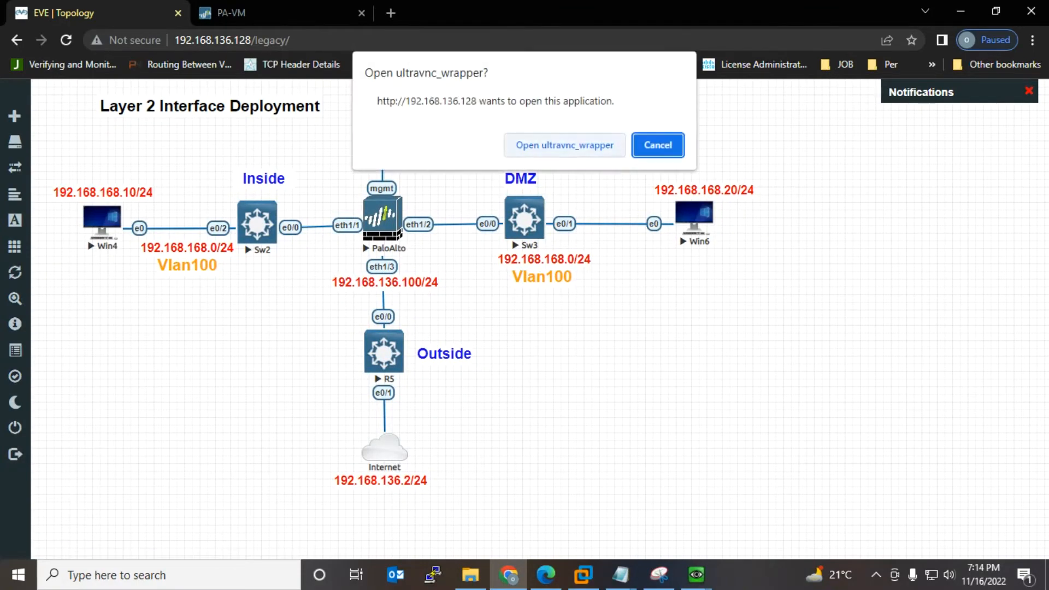
{"action": "left_click", "coordinate": [564, 144]}
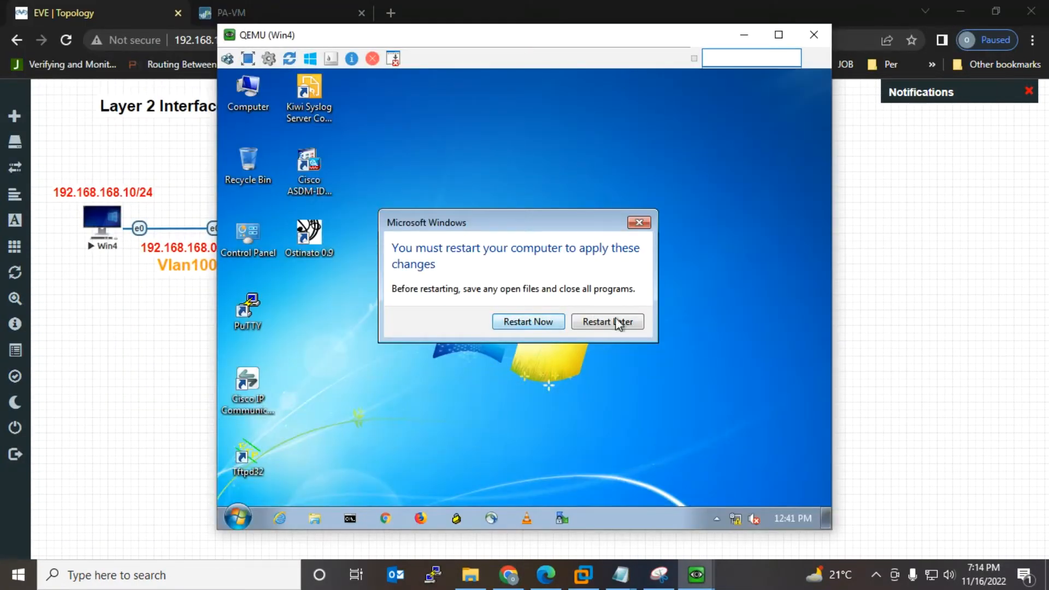
{"action": "left_click", "coordinate": [619, 322]}
{"action": "left_click_drag", "start_coordinate": [606, 39], "coordinate": [772, 51]}
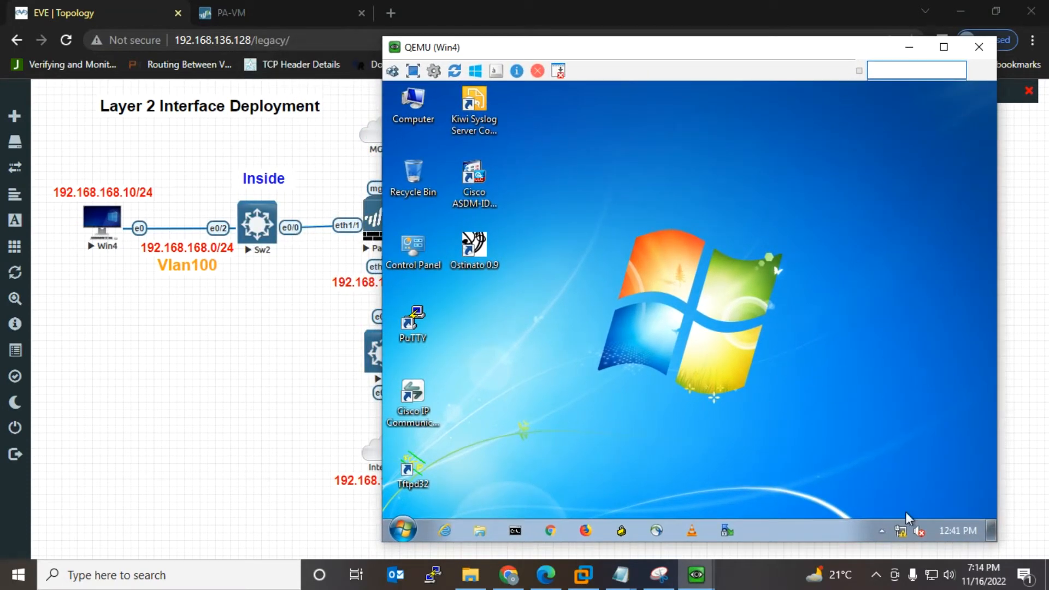
Step: Open the IPv4 properties of Win4's Local Area Connection via Network and Sharing Center
{"action": "right_click", "coordinate": [903, 534]}
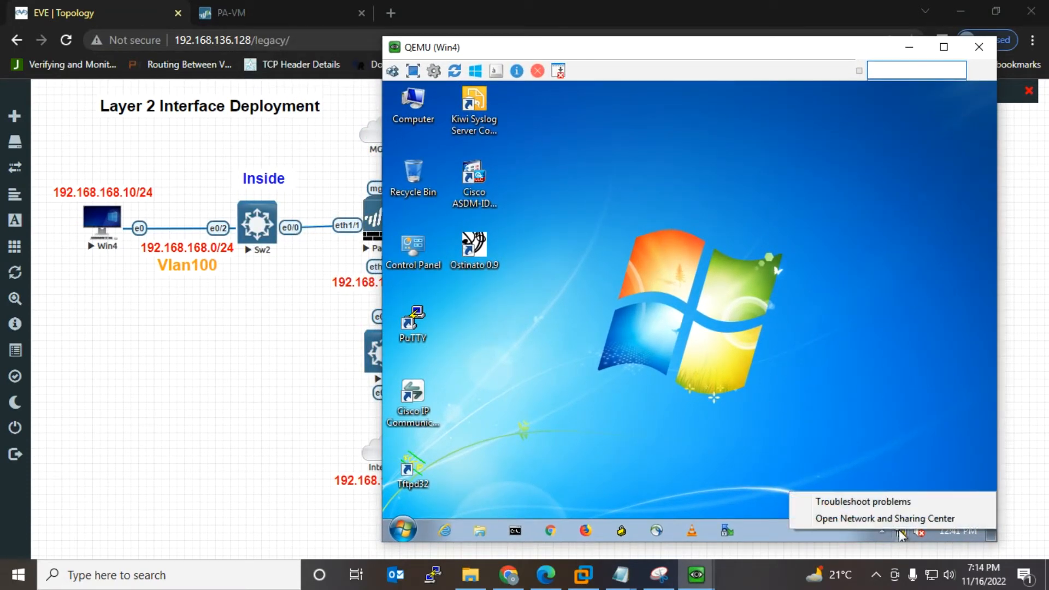
{"action": "left_click", "coordinate": [896, 519]}
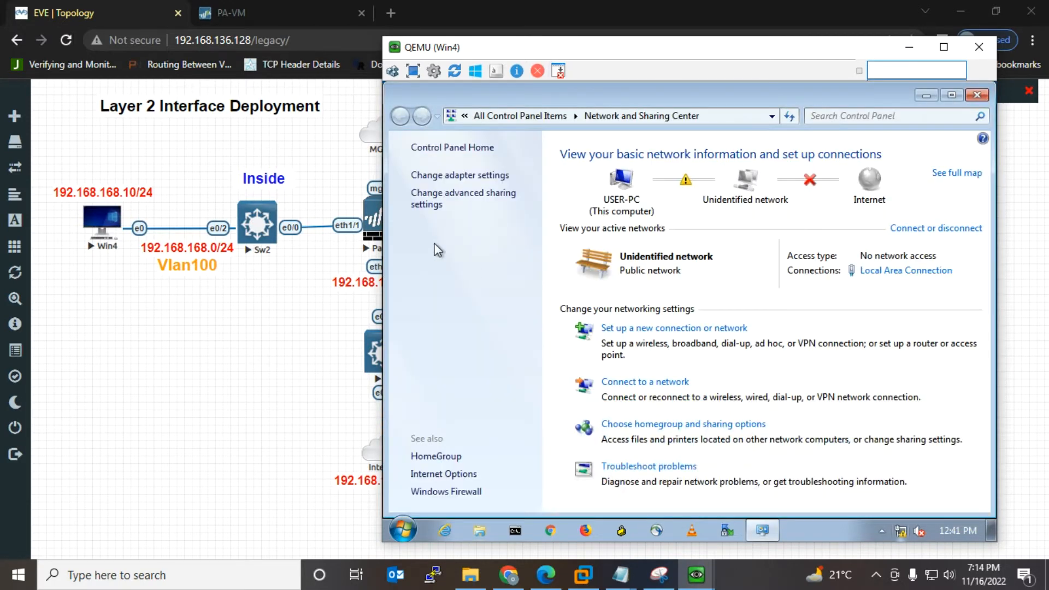
{"action": "left_click", "coordinate": [443, 176]}
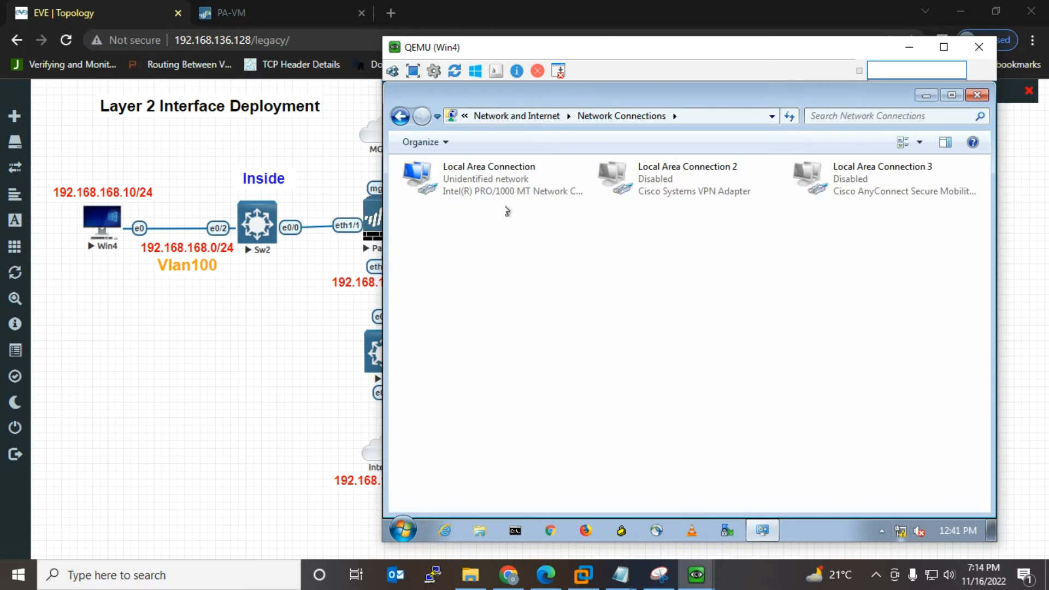
{"action": "right_click", "coordinate": [457, 182]}
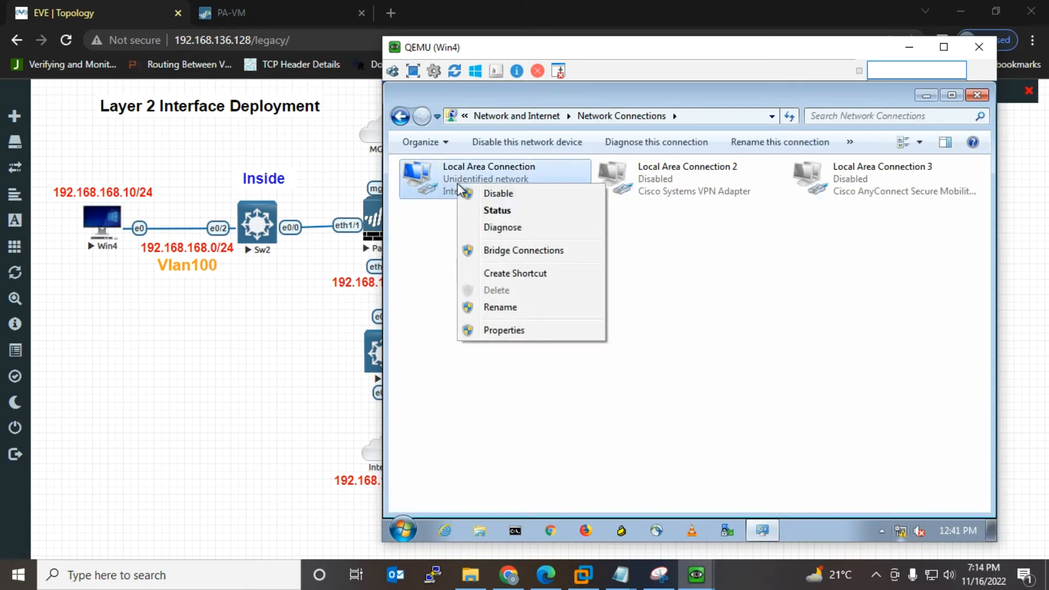
{"action": "left_click", "coordinate": [503, 330]}
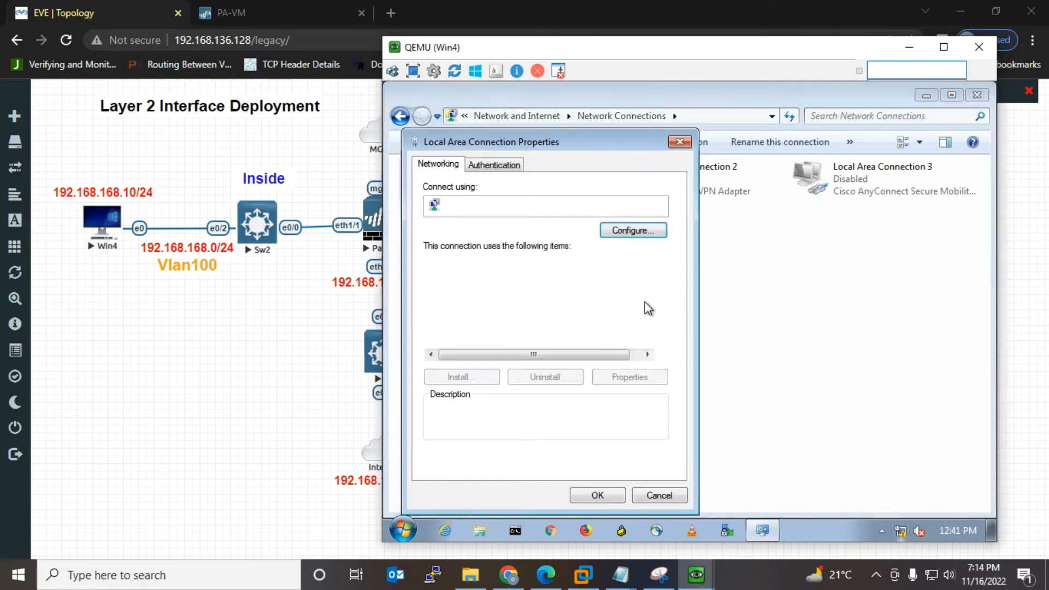
{"action": "double_click", "coordinate": [497, 341]}
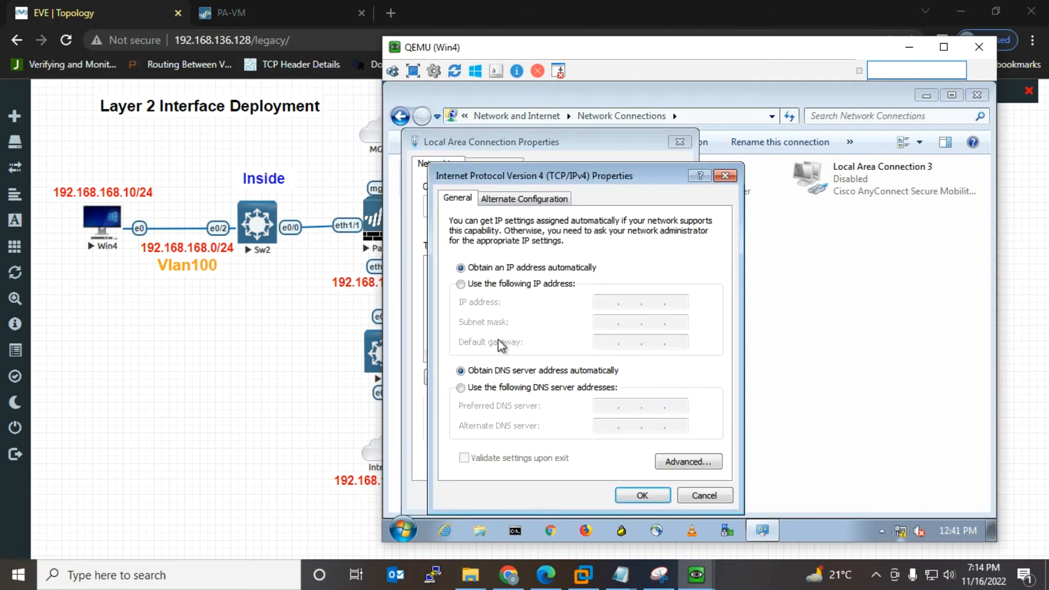
Step: Set static IP 192.168.168.10, mask 255.255.255.0, gateway 192.168.168.100, DNS 8.8.8.8 and apply
{"action": "left_click", "coordinate": [461, 287]}
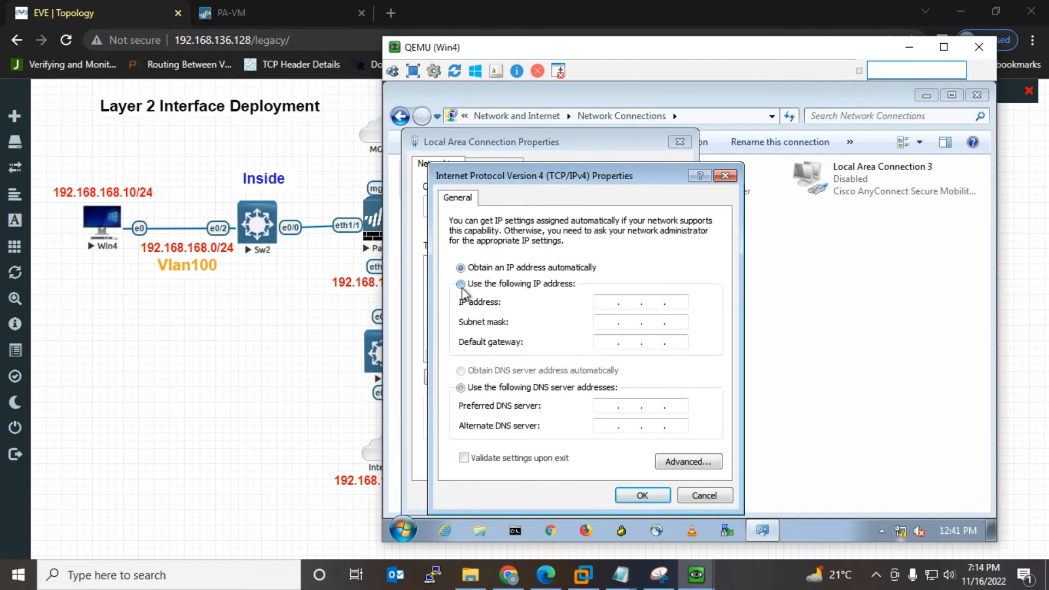
{"action": "left_click", "coordinate": [606, 301]}
{"action": "type", "text": "192 . "}
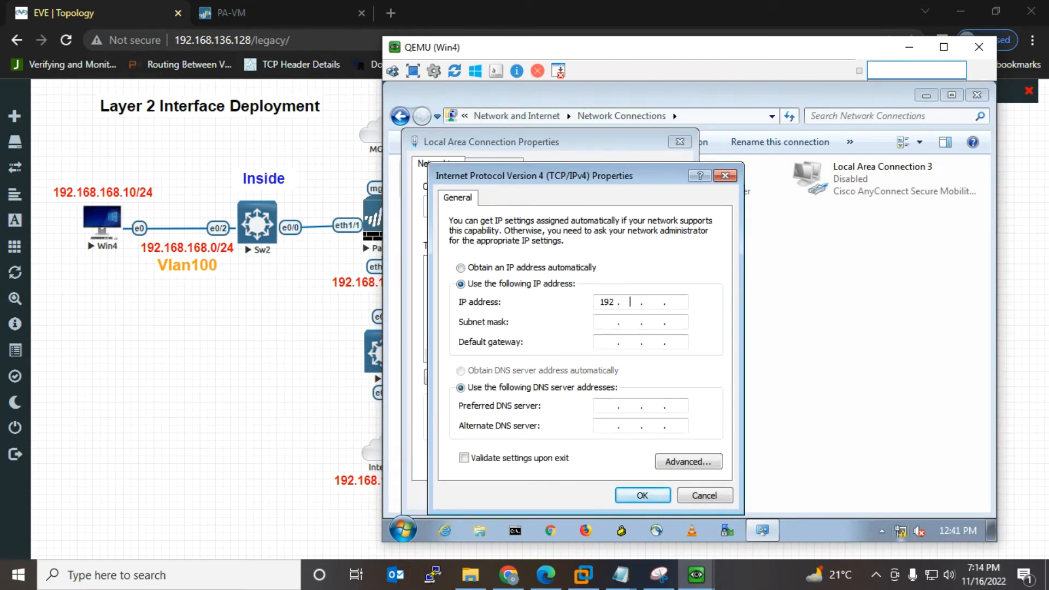
{"action": "type", "text": "168 . 168 . 10"}
{"action": "key", "text": "Tab"}
{"action": "key", "text": "Tab"}
{"action": "type", "text": "1"}
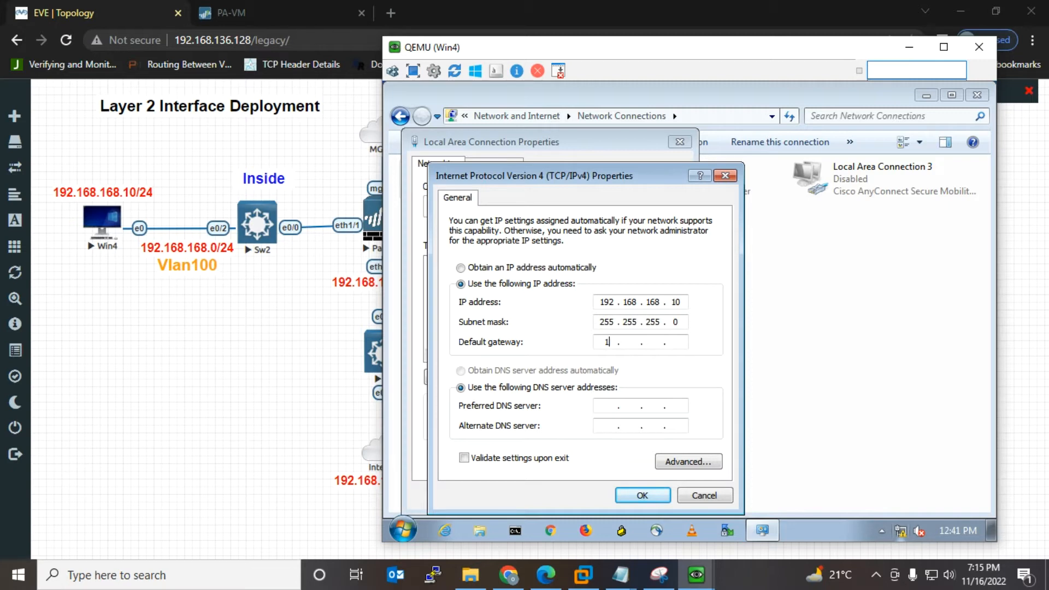
{"action": "type", "text": "92 . 168 . 168 . 100"}
{"action": "key", "text": "Tab"}
{"action": "key", "text": "Tab"}
{"action": "type", "text": "8 . 8 . 8 . 8"}
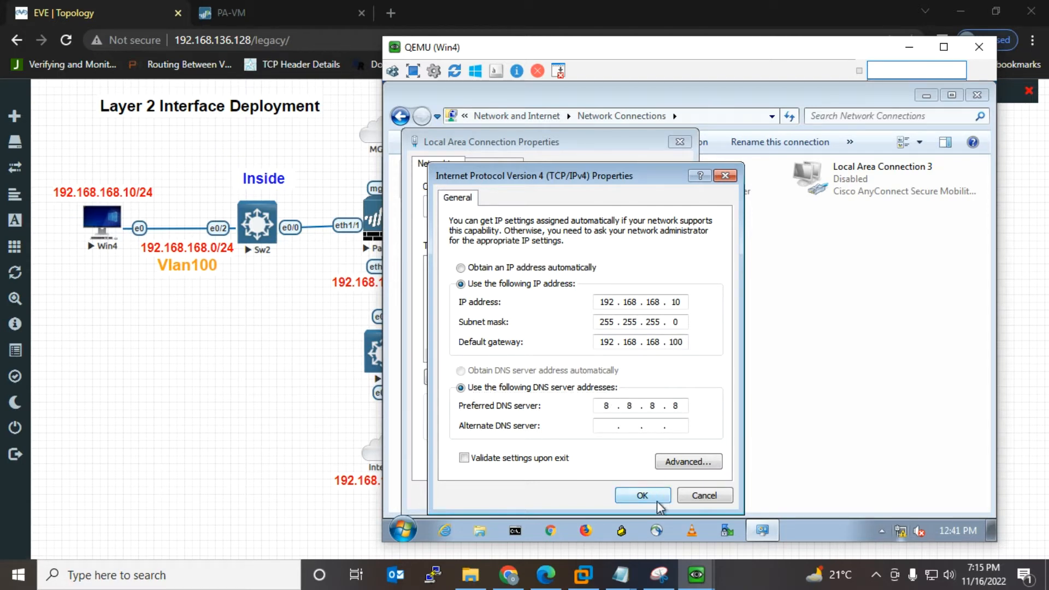
{"action": "left_click", "coordinate": [642, 495]}
{"action": "left_click", "coordinate": [599, 496]}
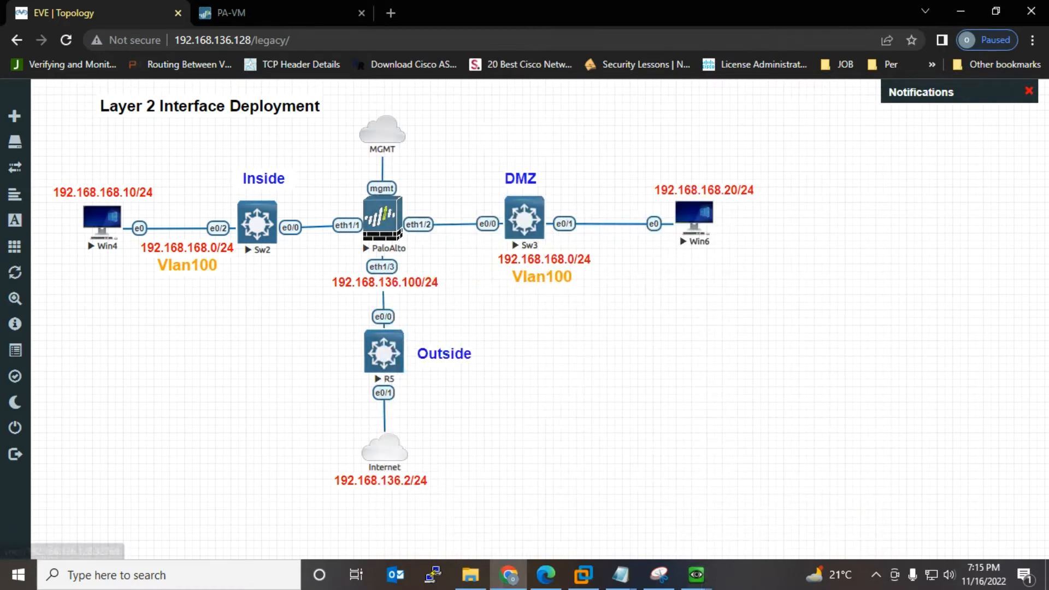
Step: Dismiss the PAN-OS welcome message and show Network > Interfaces with ethernet1/1–1/8
{"action": "left_click", "coordinate": [383, 130]}
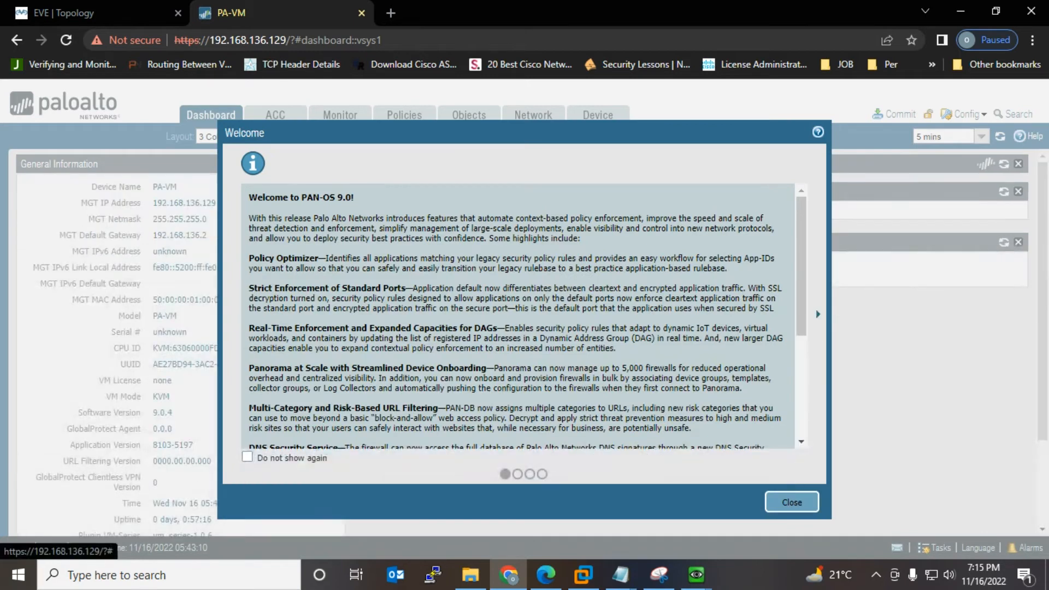
{"action": "left_click", "coordinate": [791, 502]}
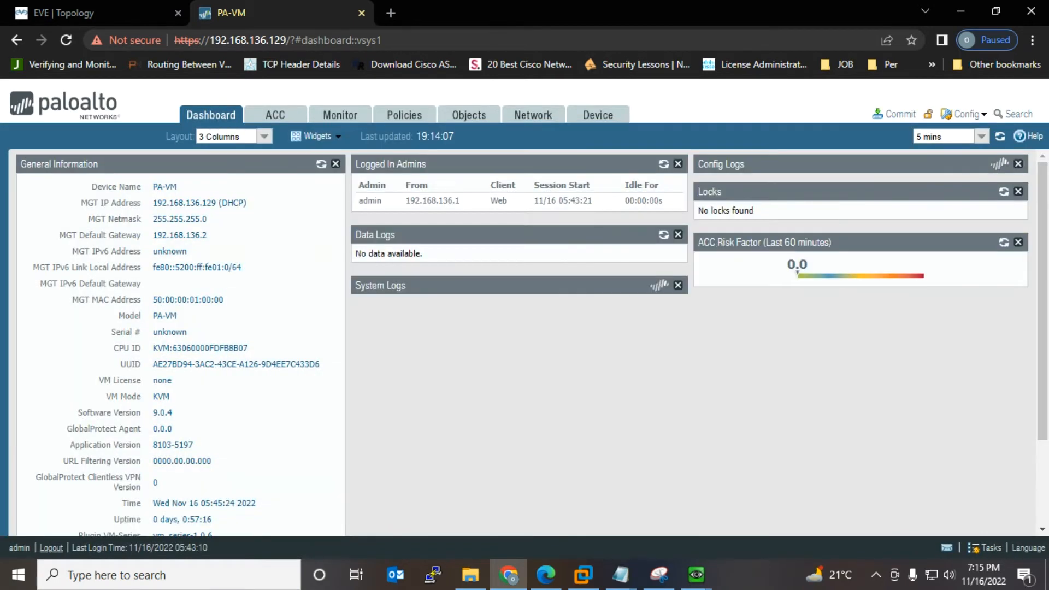
{"action": "left_click", "coordinate": [534, 115]}
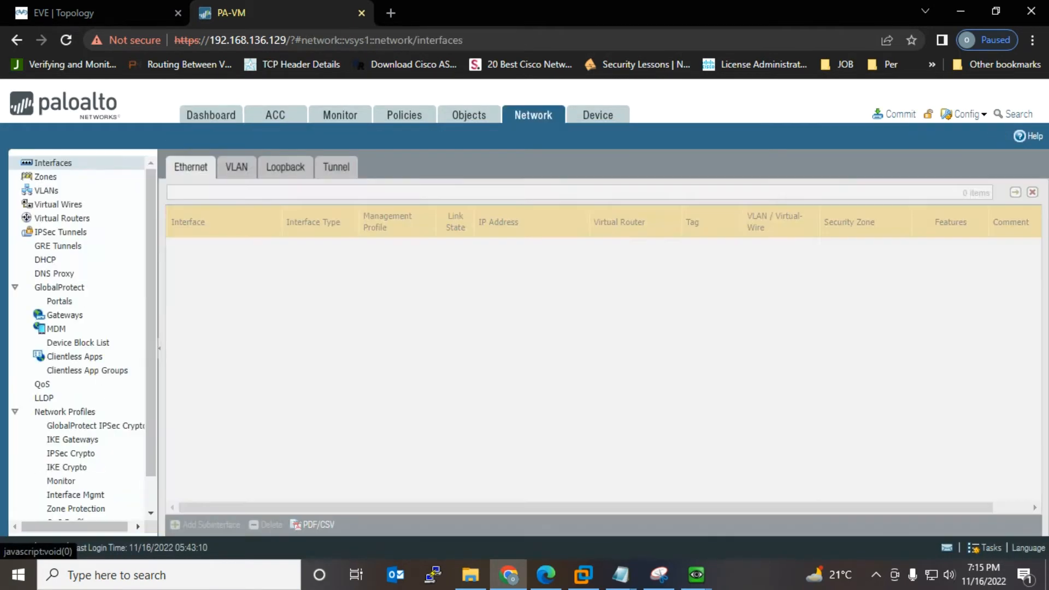
Step: Bring up the Notepad outline and highlight the Part 1 items Zone through Policy
{"action": "left_click", "coordinate": [620, 575]}
{"action": "left_click", "coordinate": [672, 508]}
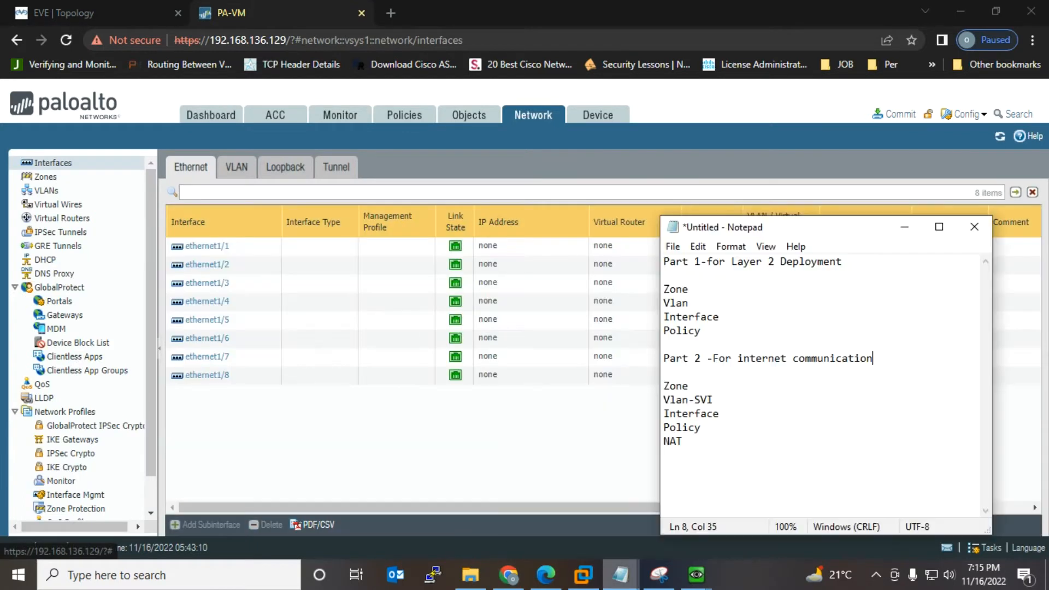
{"action": "left_click_drag", "start_coordinate": [701, 330], "coordinate": [663, 289]}
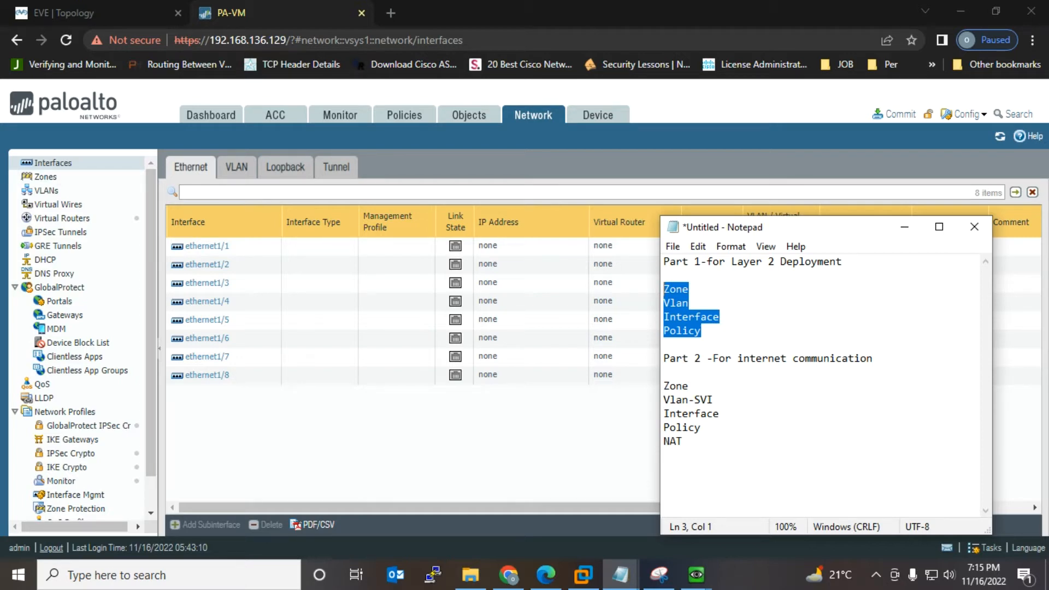
Step: Create a Layer2 security zone named Inside under Network > Zones
{"action": "left_click", "coordinate": [47, 177]}
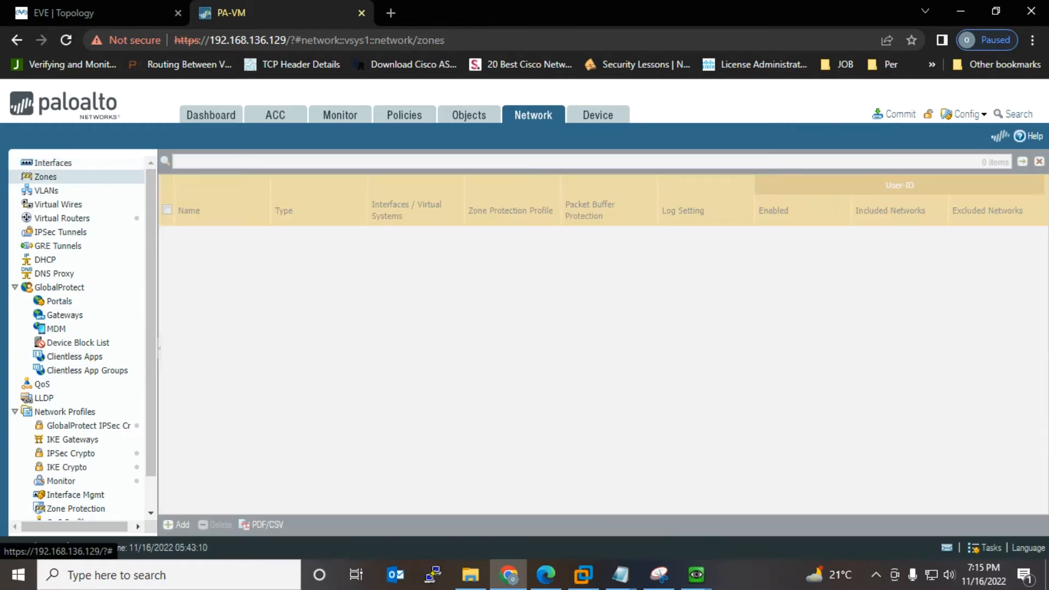
{"action": "left_click", "coordinate": [176, 525]}
{"action": "left_click", "coordinate": [60, 12]}
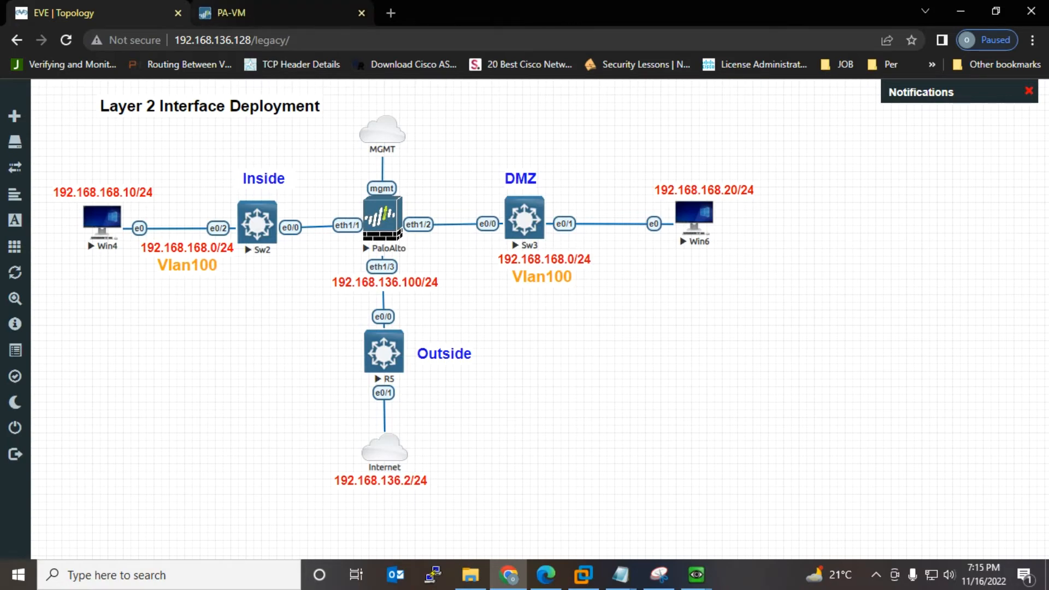
{"action": "left_click", "coordinate": [229, 12]}
{"action": "type", "text": "Inside"}
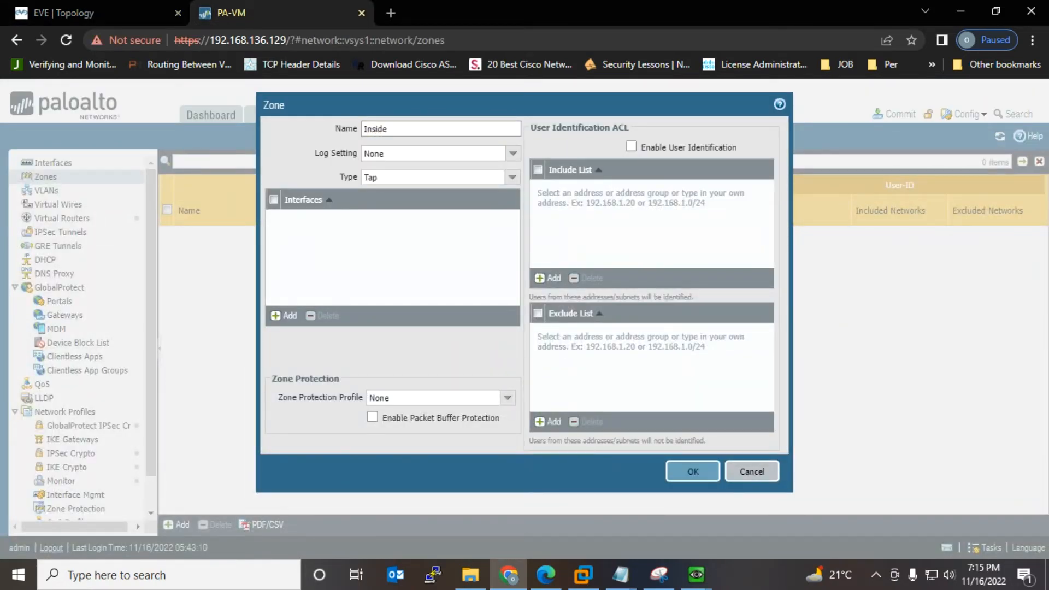
{"action": "left_click", "coordinate": [512, 176]}
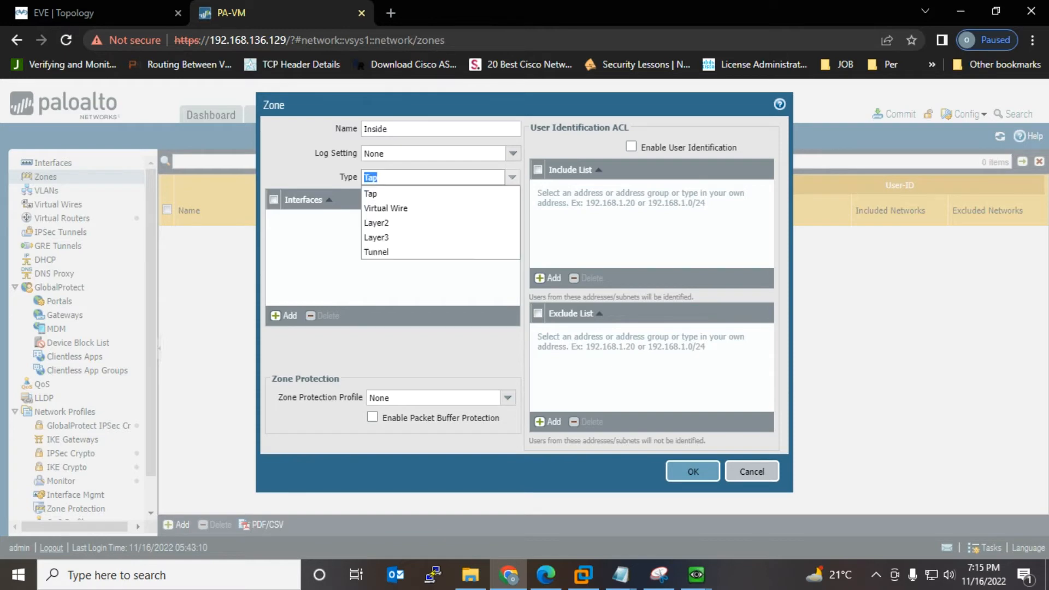
{"action": "key", "text": "Down"}
{"action": "key", "text": "Down"}
{"action": "key", "text": "Return"}
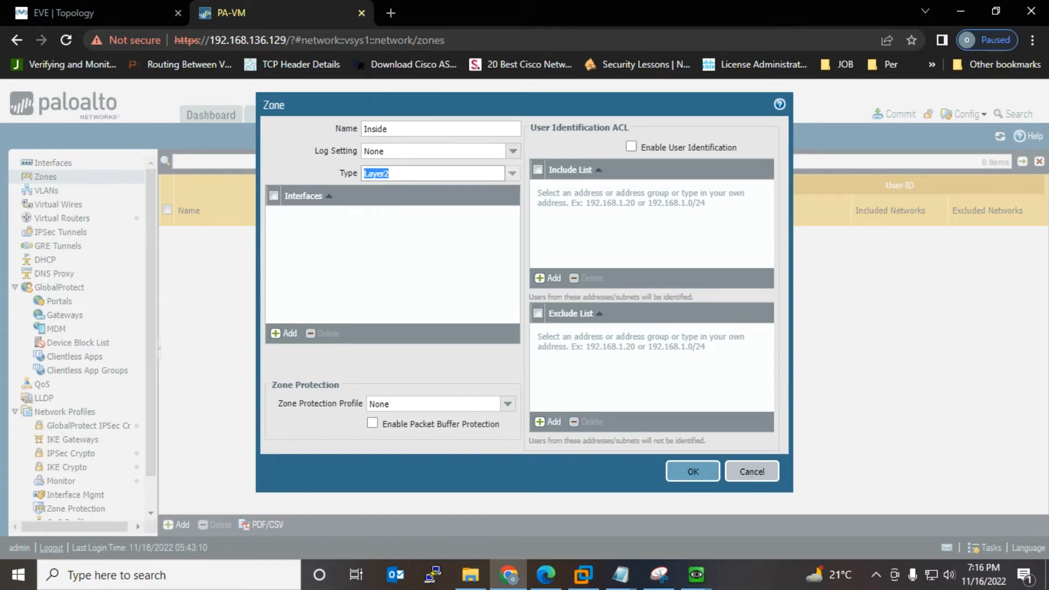
{"action": "key", "text": "Return"}
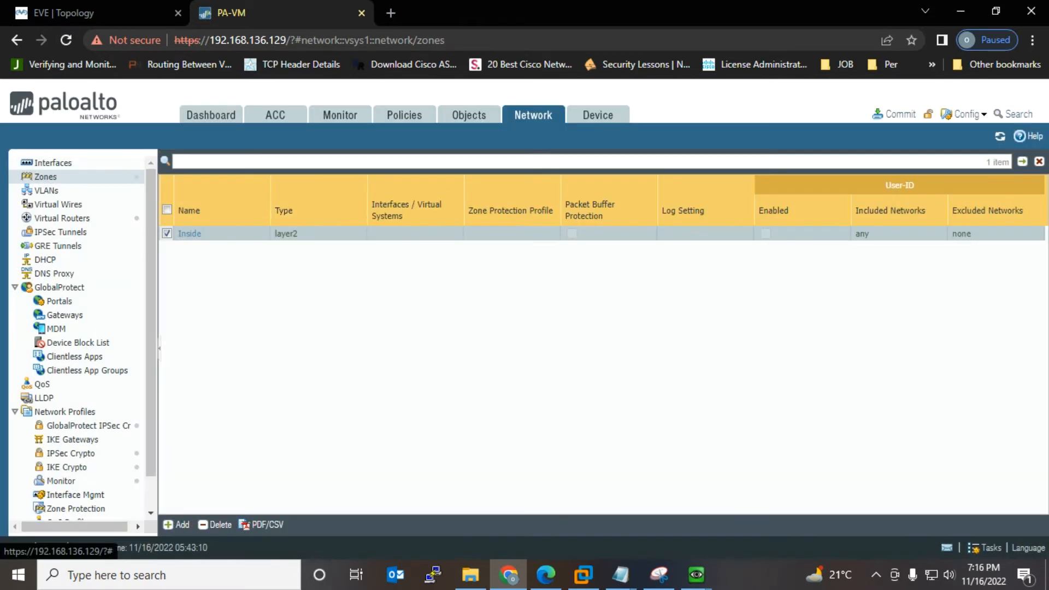
Step: Add a second Layer2 zone named Outside
{"action": "left_click", "coordinate": [175, 524]}
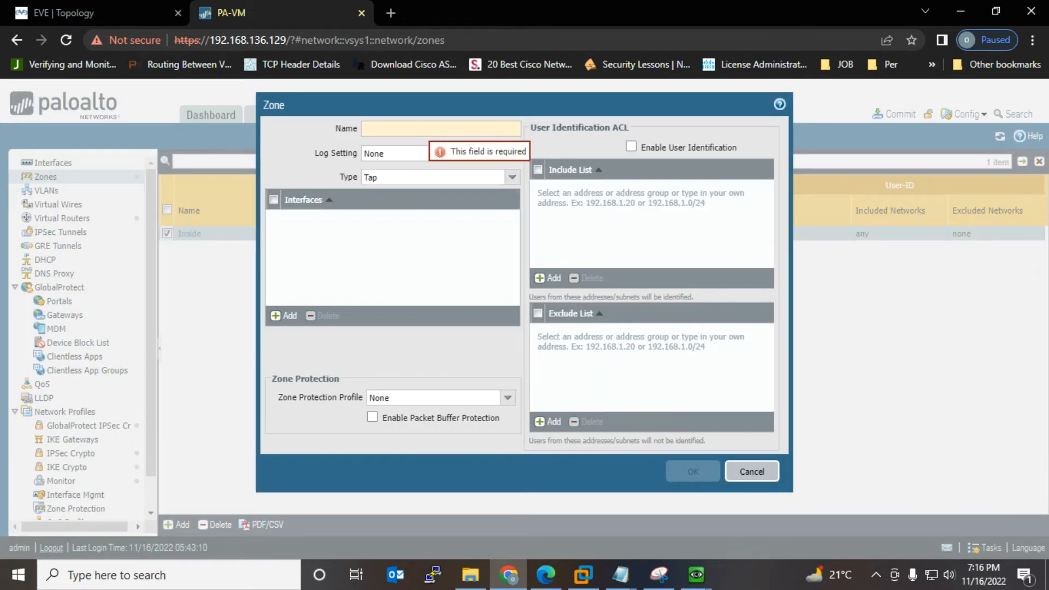
{"action": "type", "text": "Oute"}
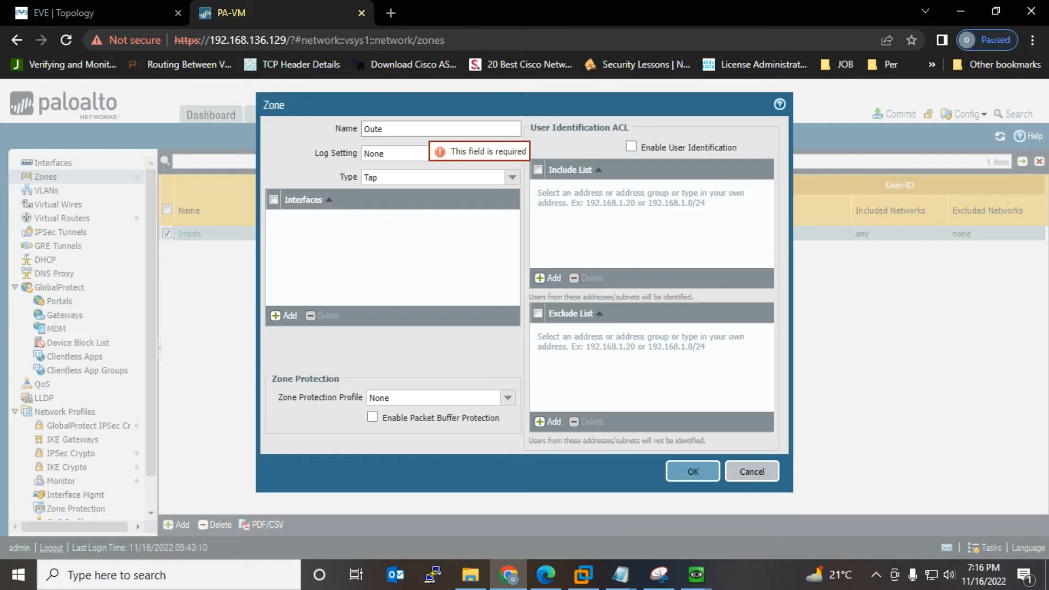
{"action": "key", "text": "BackSpace"}
{"action": "type", "text": "side"}
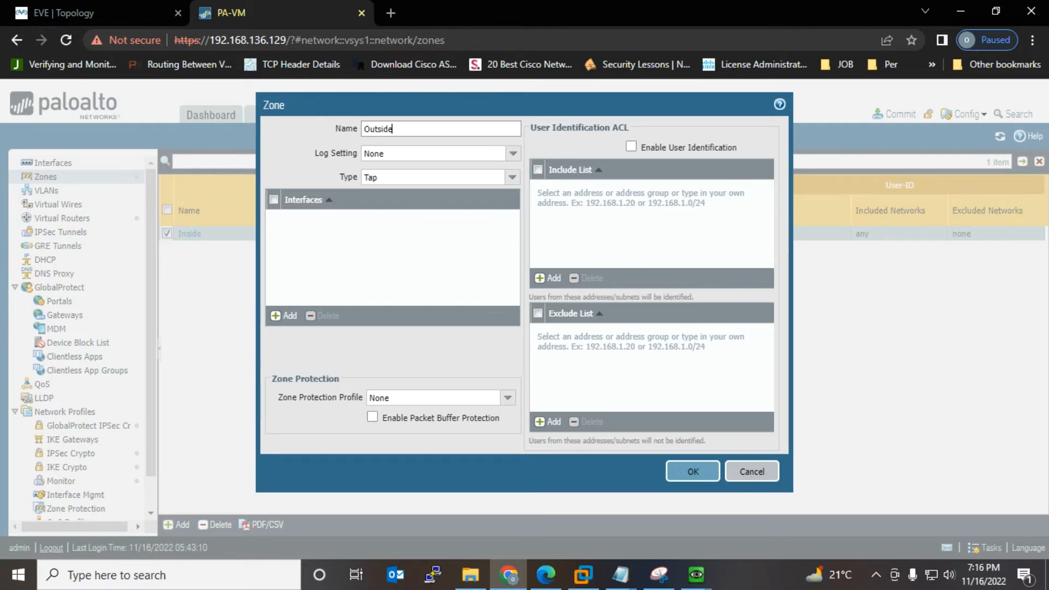
{"action": "left_click", "coordinate": [513, 178]}
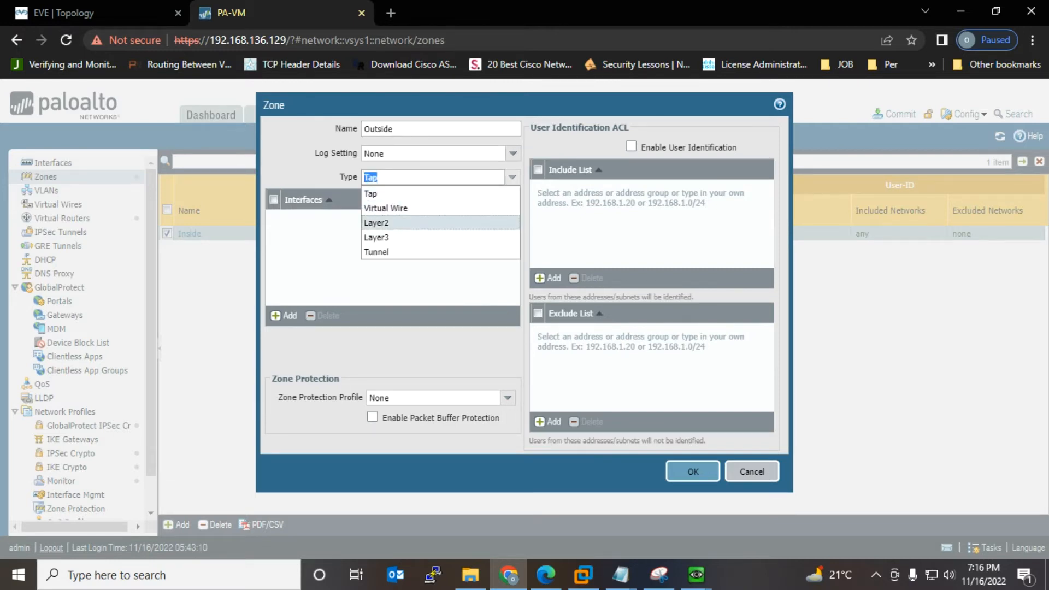
{"action": "left_click", "coordinate": [382, 223]}
{"action": "left_click", "coordinate": [692, 472]}
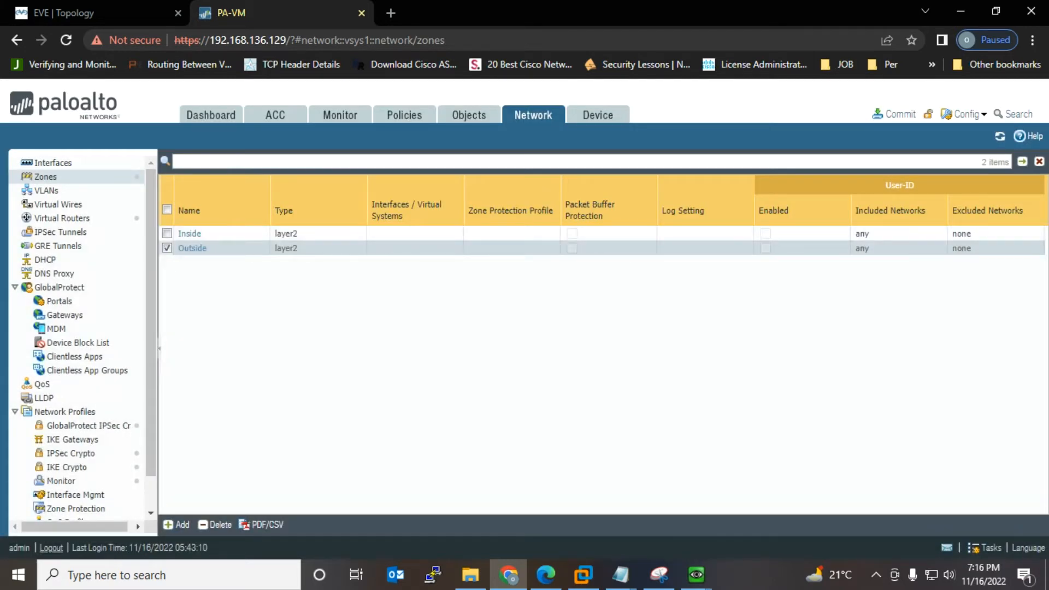
Step: Rename the Outside zone to DMZ, then bring the Notepad checklist forward
{"action": "left_click", "coordinate": [254, 248]}
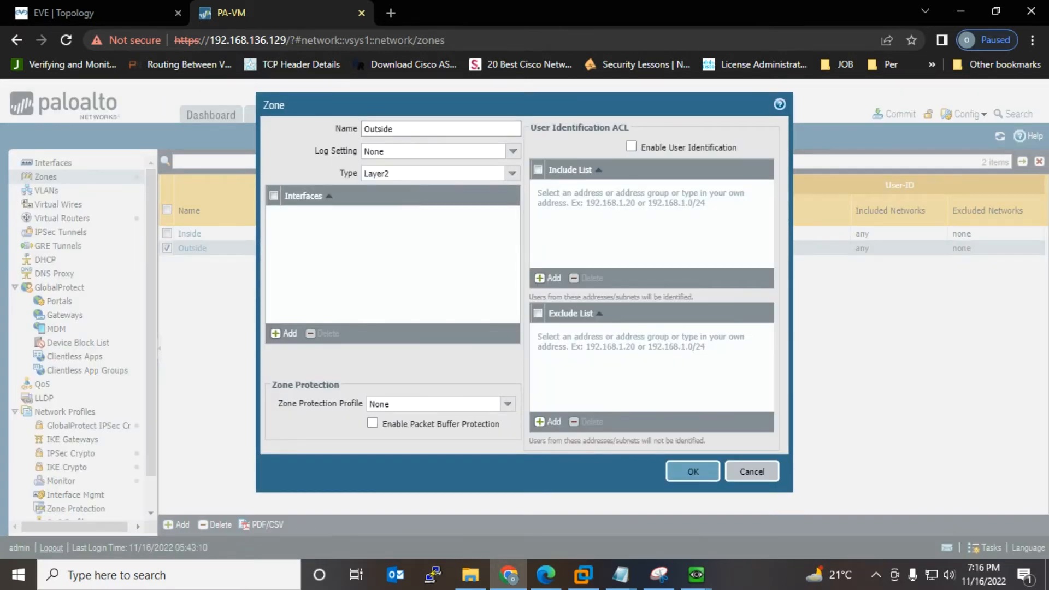
{"action": "key", "text": "ctrl+a"}
{"action": "type", "text": "DMZ"}
{"action": "key", "text": "Return"}
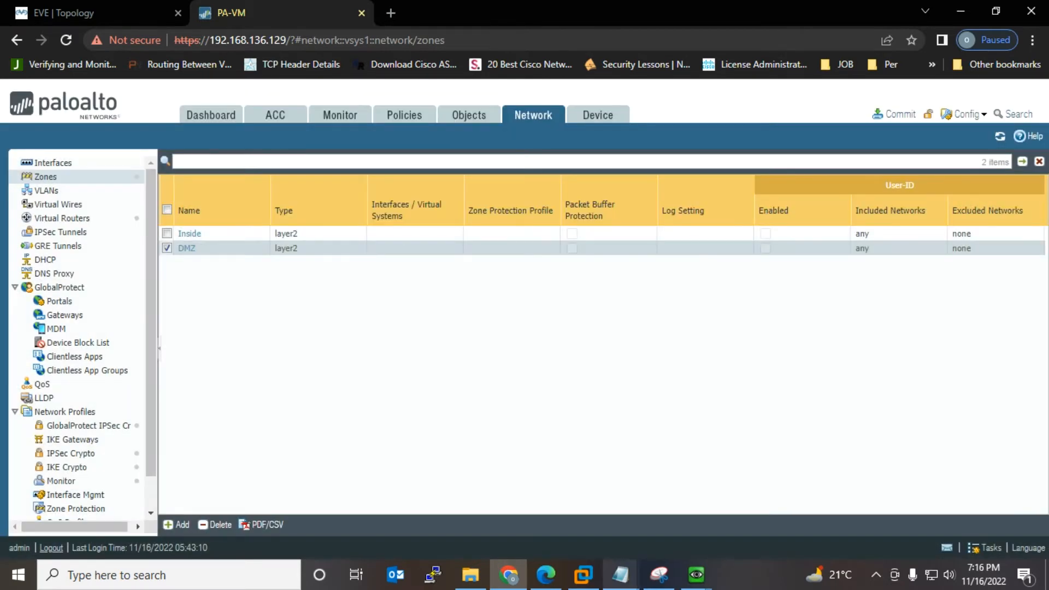
{"action": "left_click", "coordinate": [621, 575]}
{"action": "left_click", "coordinate": [675, 504]}
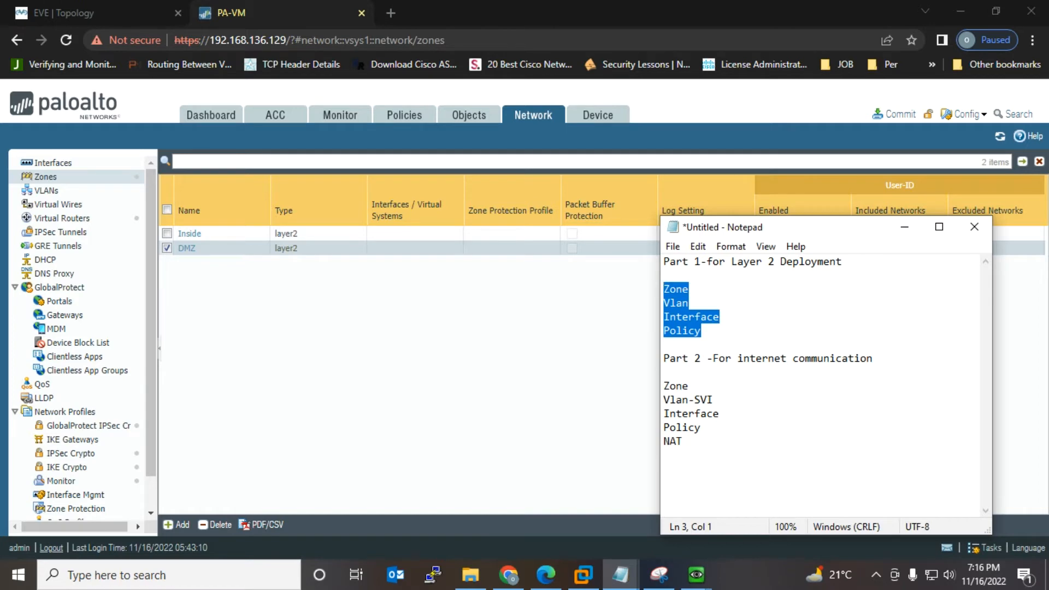
Step: Add a new VLAN named VLAN100 on the Network > VLANs page
{"action": "left_click", "coordinate": [393, 339]}
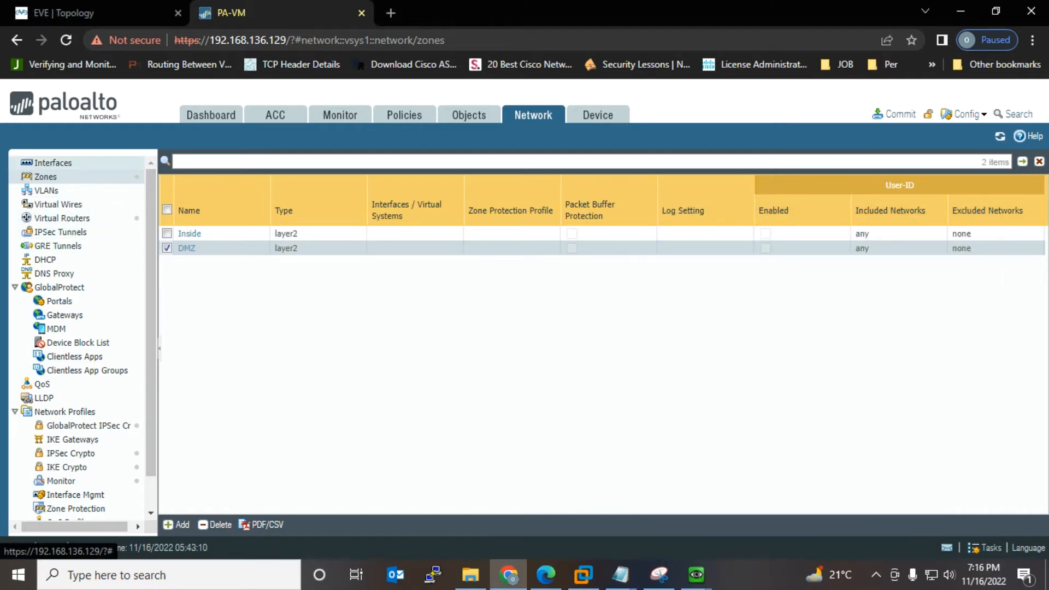
{"action": "left_click", "coordinate": [53, 163]}
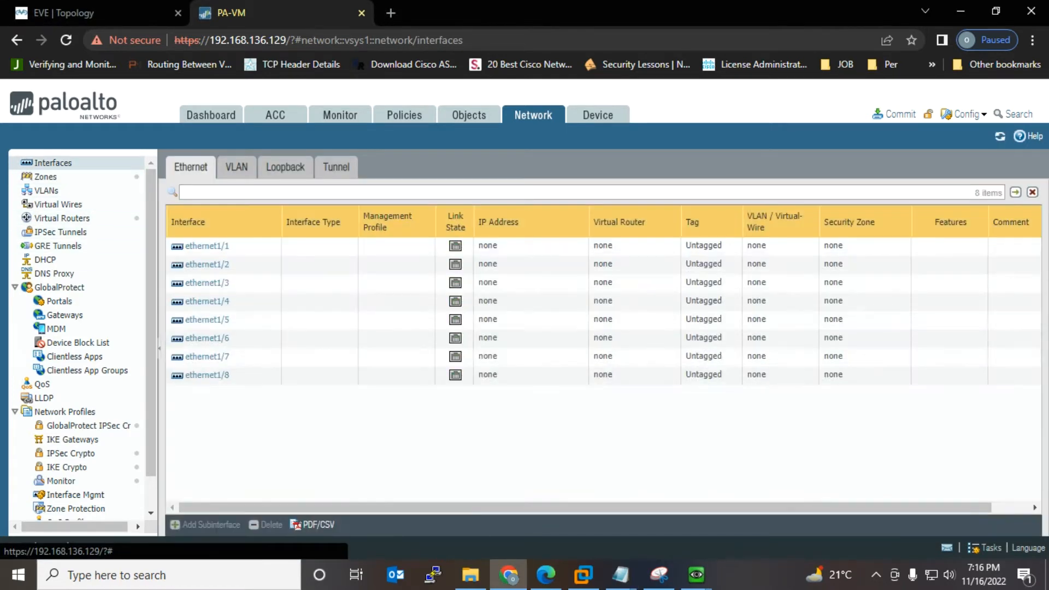
{"action": "left_click", "coordinate": [236, 167]}
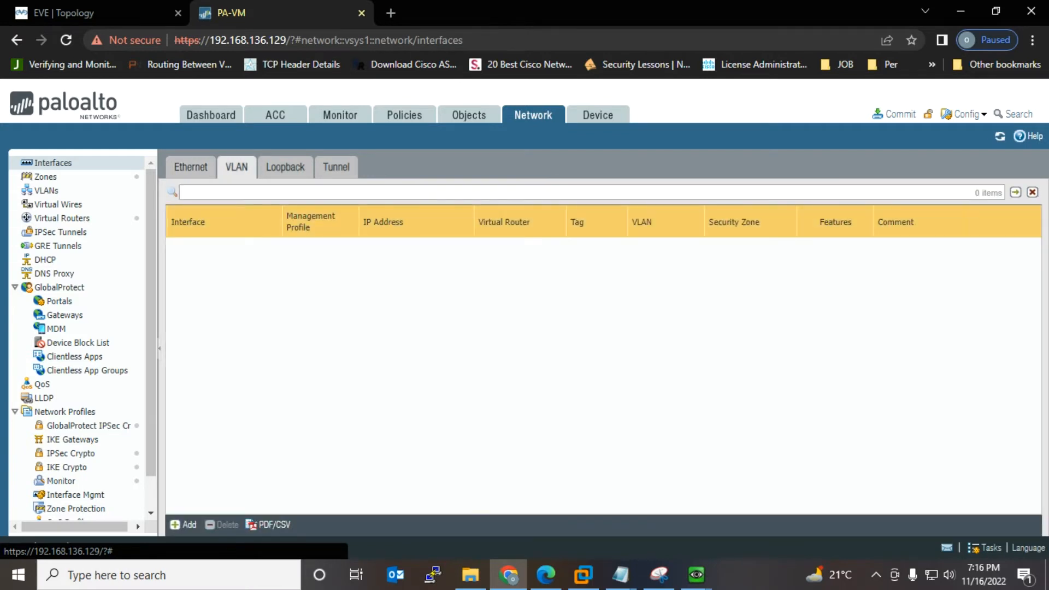
{"action": "left_click", "coordinate": [46, 190]}
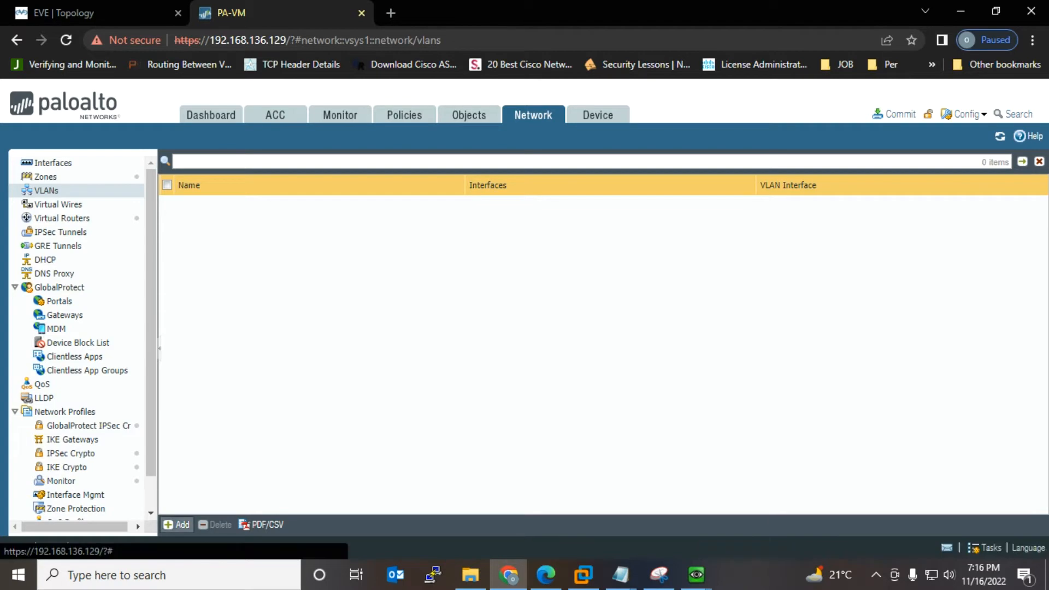
{"action": "left_click", "coordinate": [176, 524]}
{"action": "left_click", "coordinate": [82, 13]}
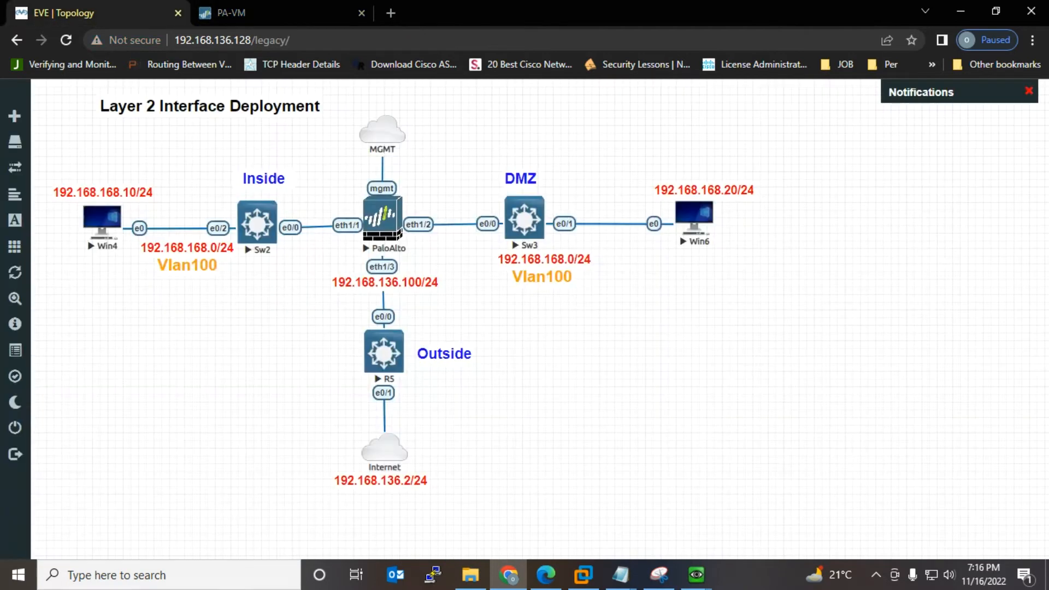
{"action": "left_click", "coordinate": [241, 13]}
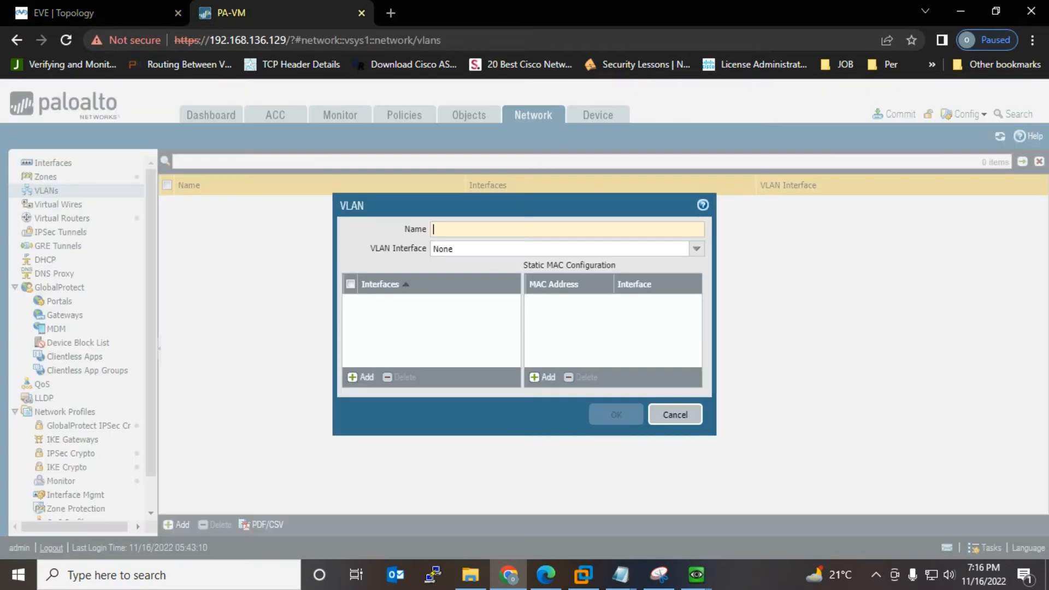
{"action": "type", "text": "VL"}
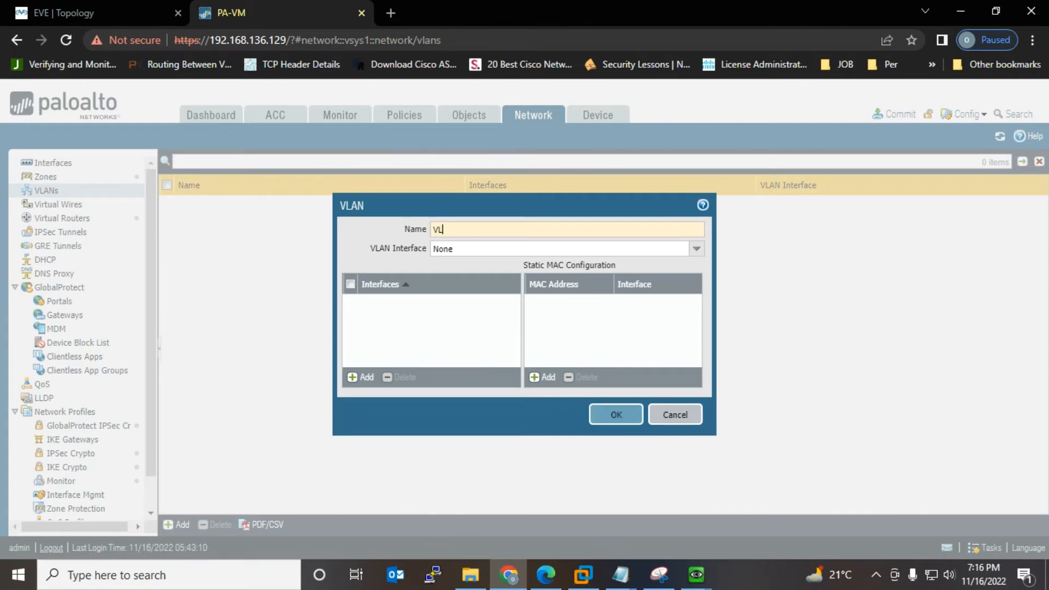
{"action": "type", "text": "AN100"}
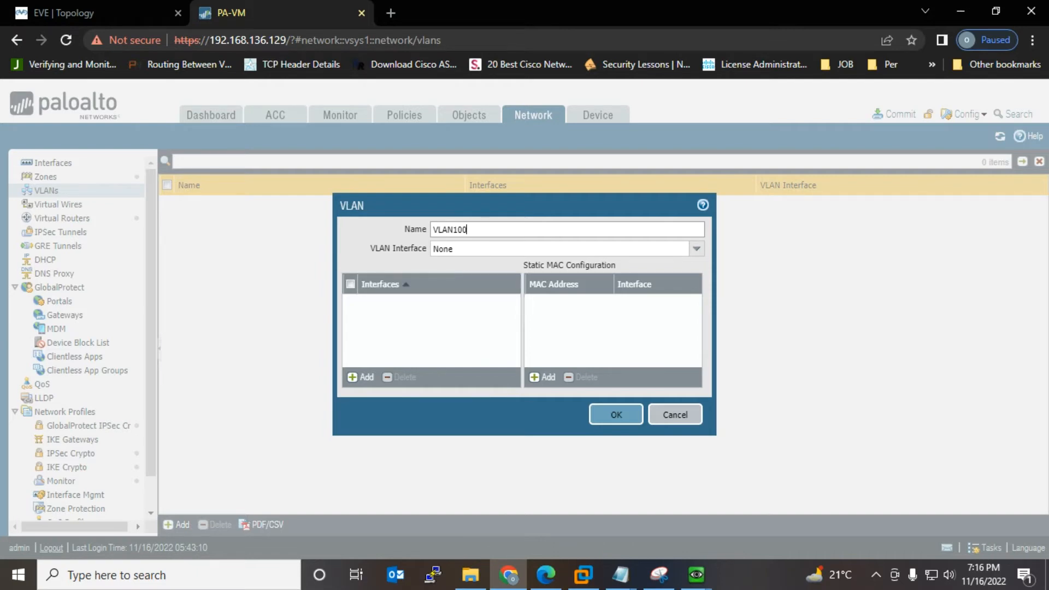
{"action": "left_click", "coordinate": [616, 414]}
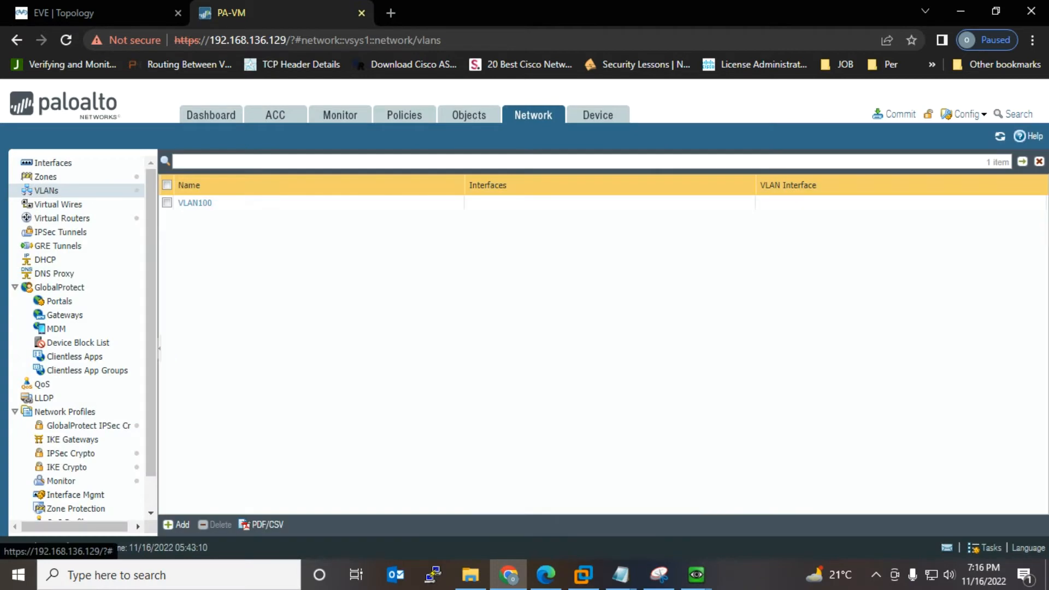
Step: Check the Notepad checklist, then go back to the firewall's Network > Interfaces list
{"action": "mouse_move", "coordinate": [621, 575]}
{"action": "left_click", "coordinate": [676, 508]}
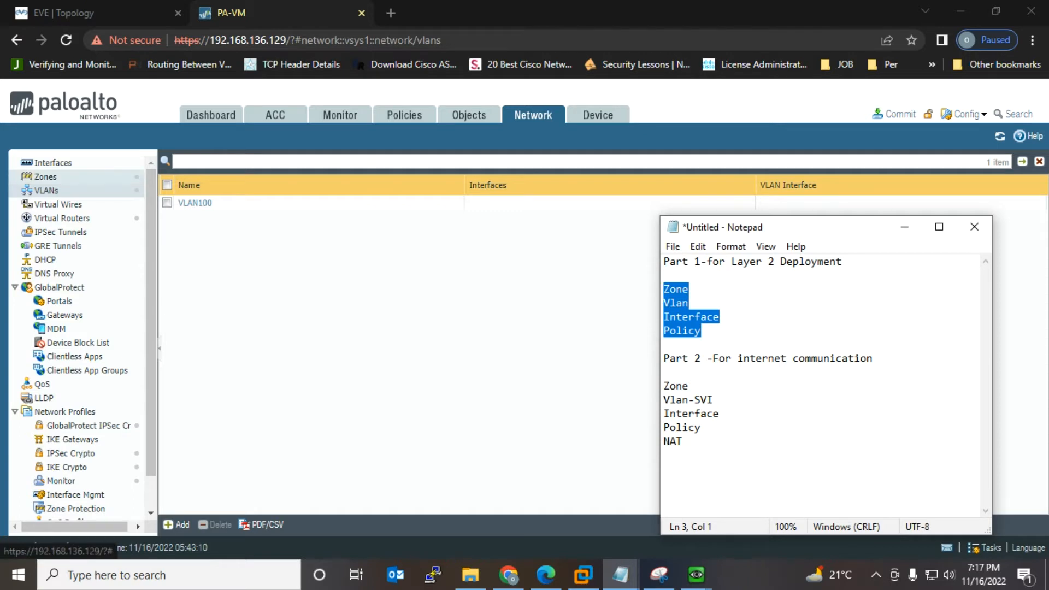
{"action": "left_click", "coordinate": [53, 162]}
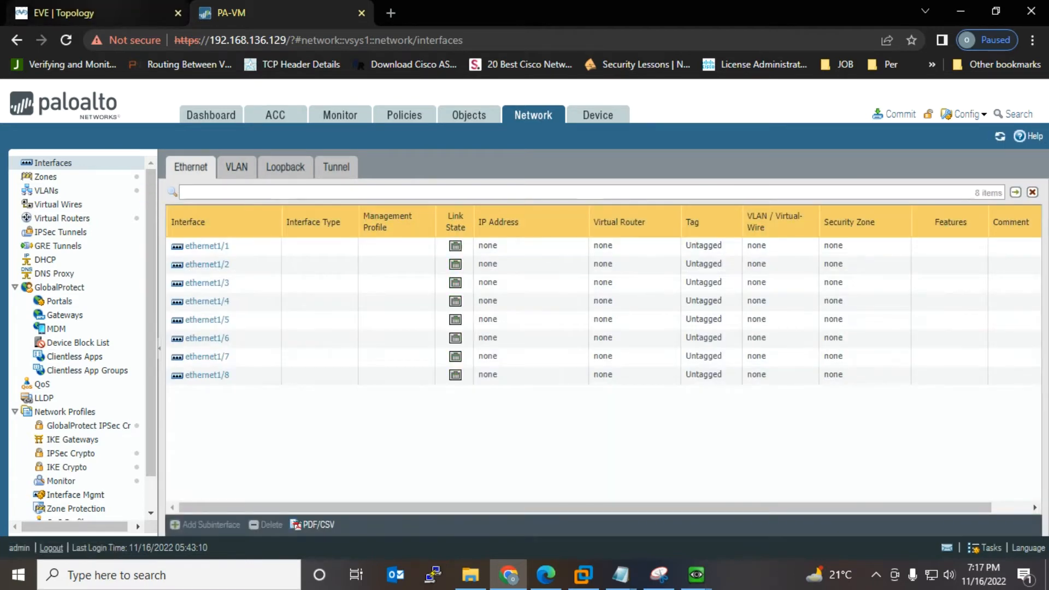
{"action": "left_click", "coordinate": [93, 13]}
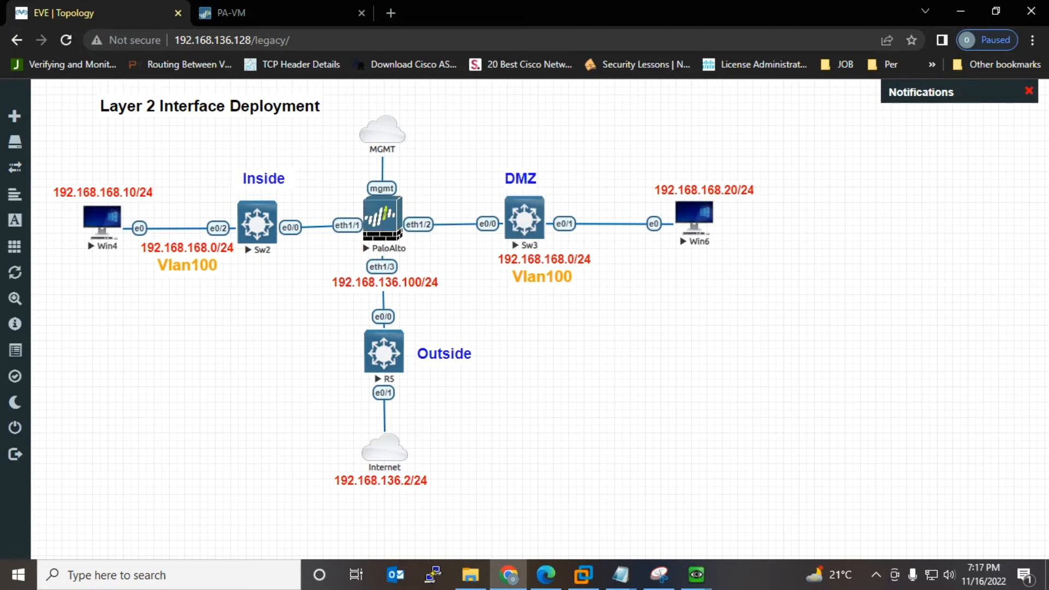
{"action": "left_click", "coordinate": [230, 13]}
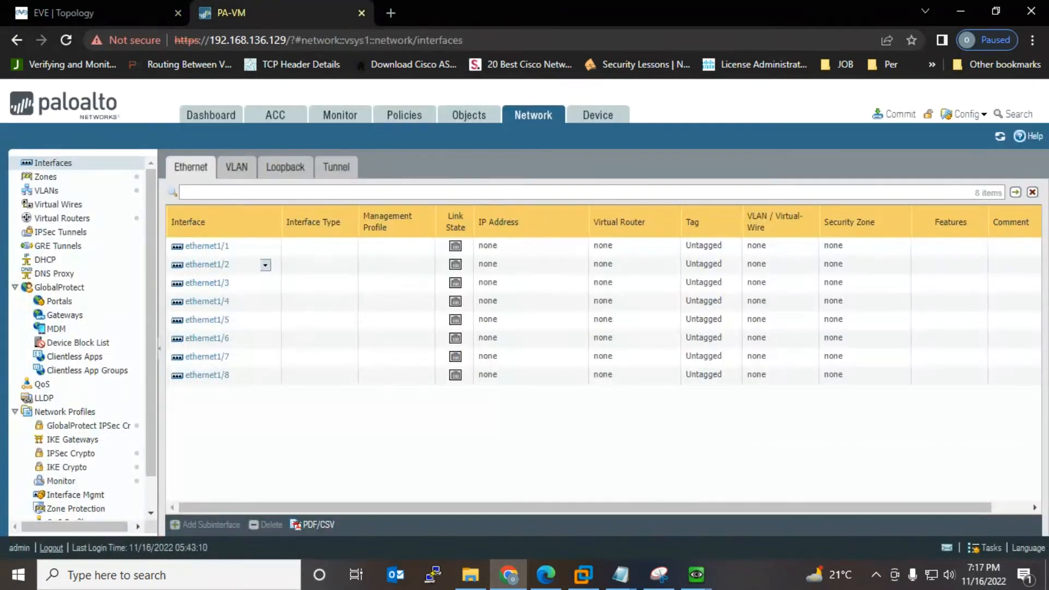
Step: Configure ethernet1/1 as Layer2 with comment Inside, VLAN VLAN100 and zone Inside
{"action": "left_click", "coordinate": [207, 247]}
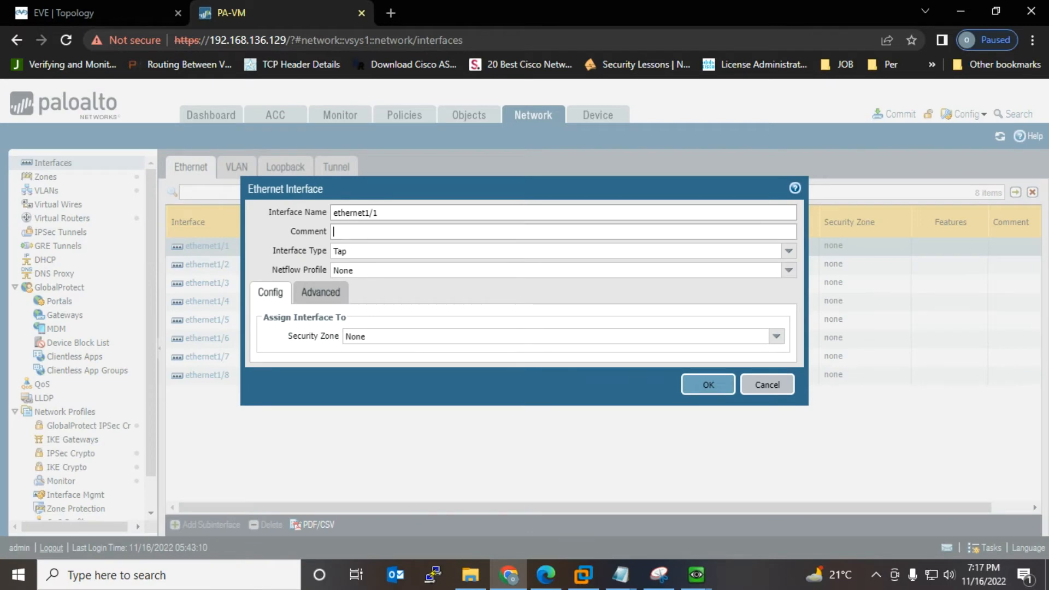
{"action": "type", "text": "Inside"}
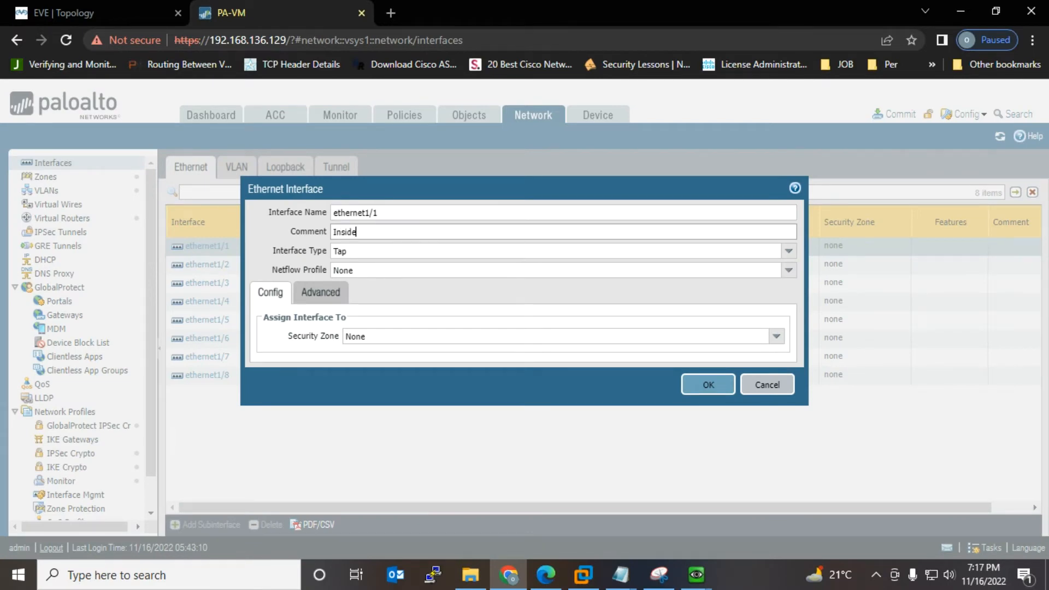
{"action": "left_click", "coordinate": [789, 251]}
{"action": "left_click", "coordinate": [345, 311]}
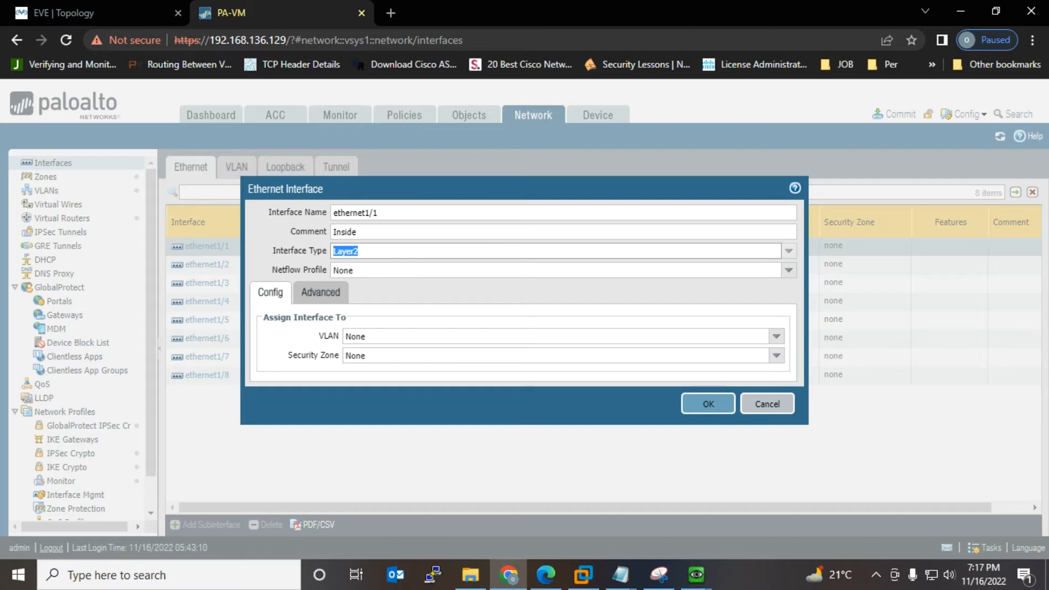
{"action": "left_click", "coordinate": [776, 336]}
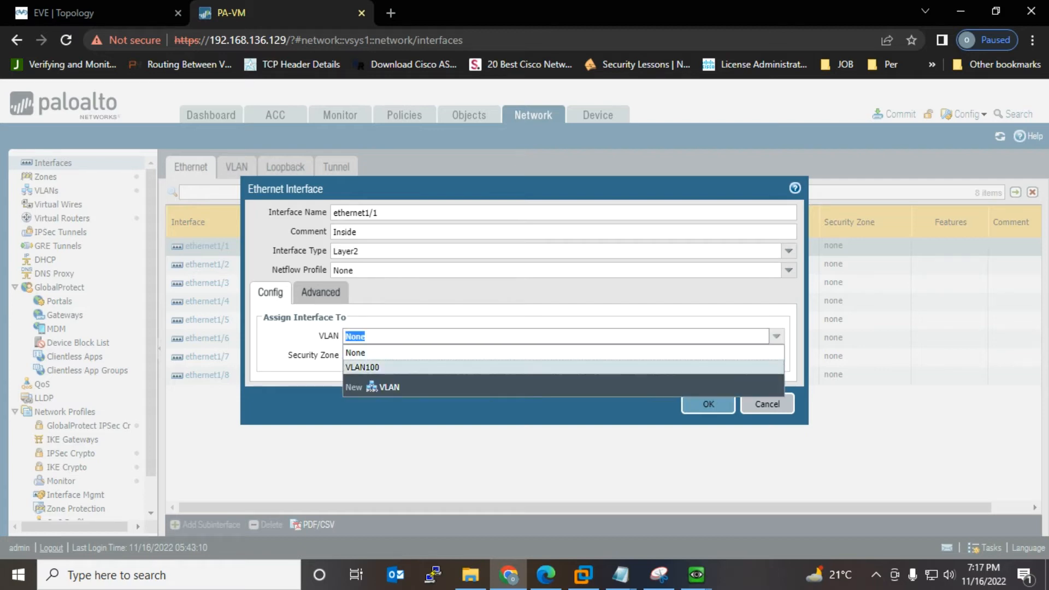
{"action": "left_click", "coordinate": [362, 367]}
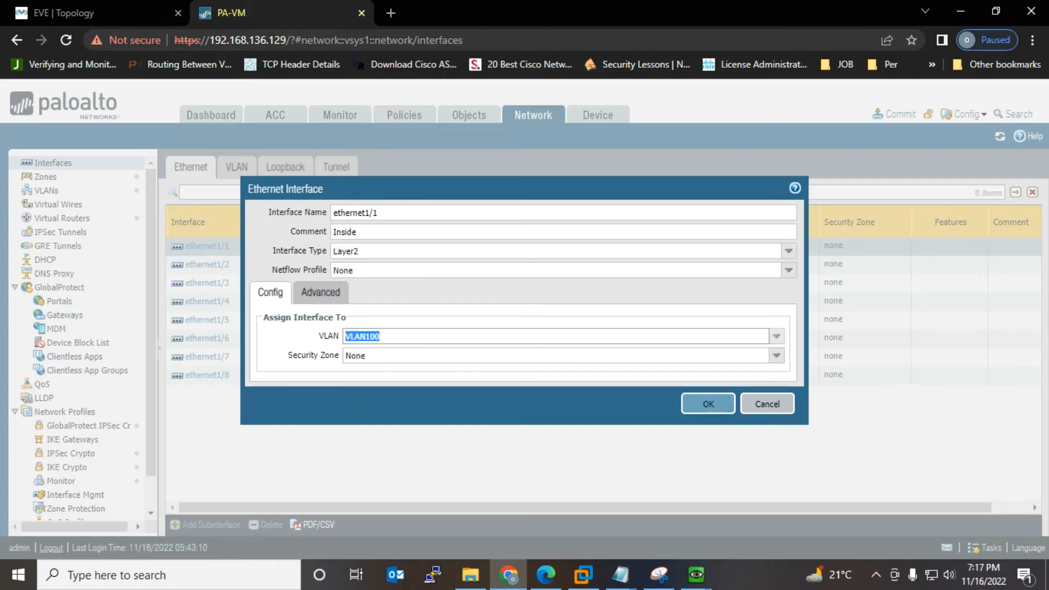
{"action": "left_click", "coordinate": [777, 355]}
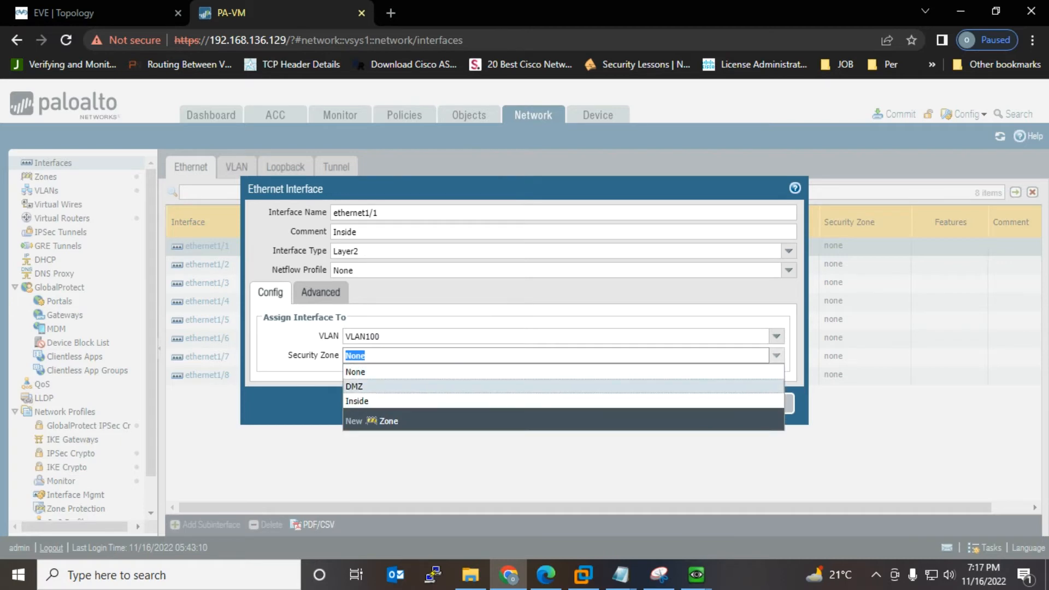
{"action": "left_click", "coordinate": [357, 400]}
{"action": "left_click", "coordinate": [708, 404]}
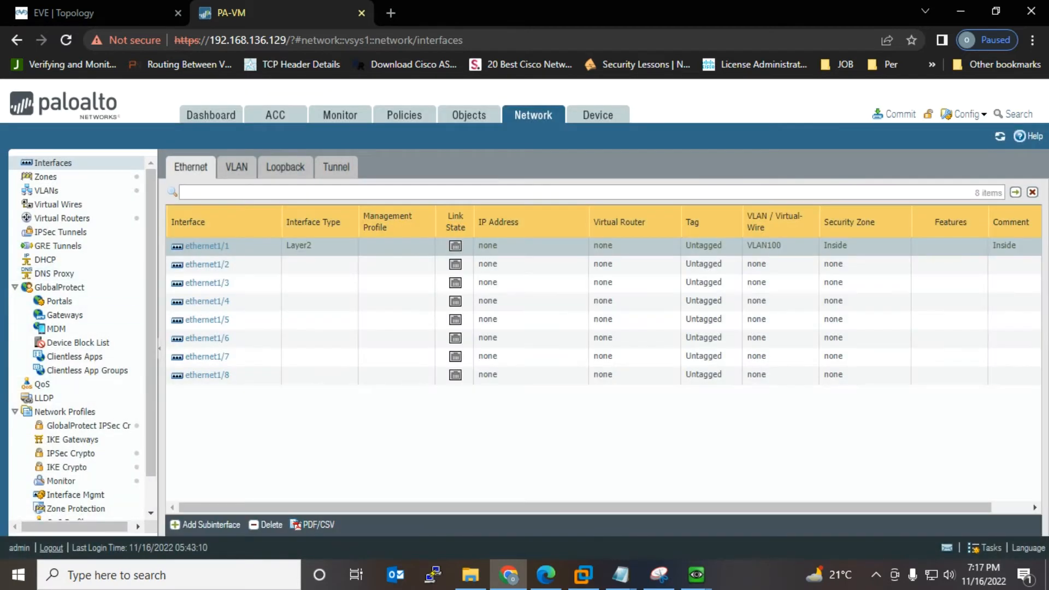
Step: Configure ethernet1/2 as Layer2 with comment DMZ, VLAN VLAN100 and zone DMZ
{"action": "left_click", "coordinate": [210, 264]}
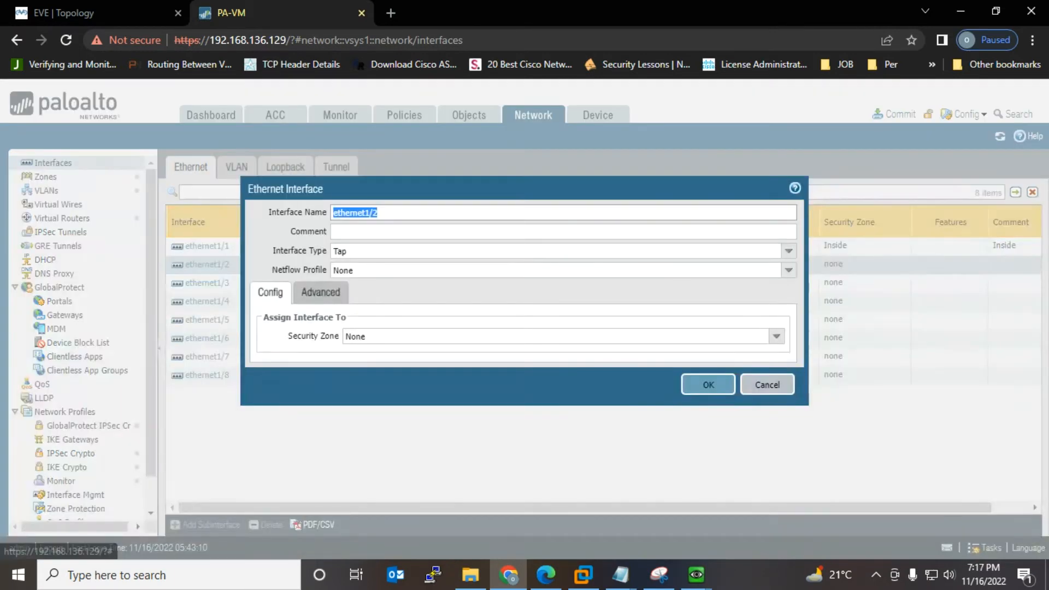
{"action": "left_click", "coordinate": [393, 251]}
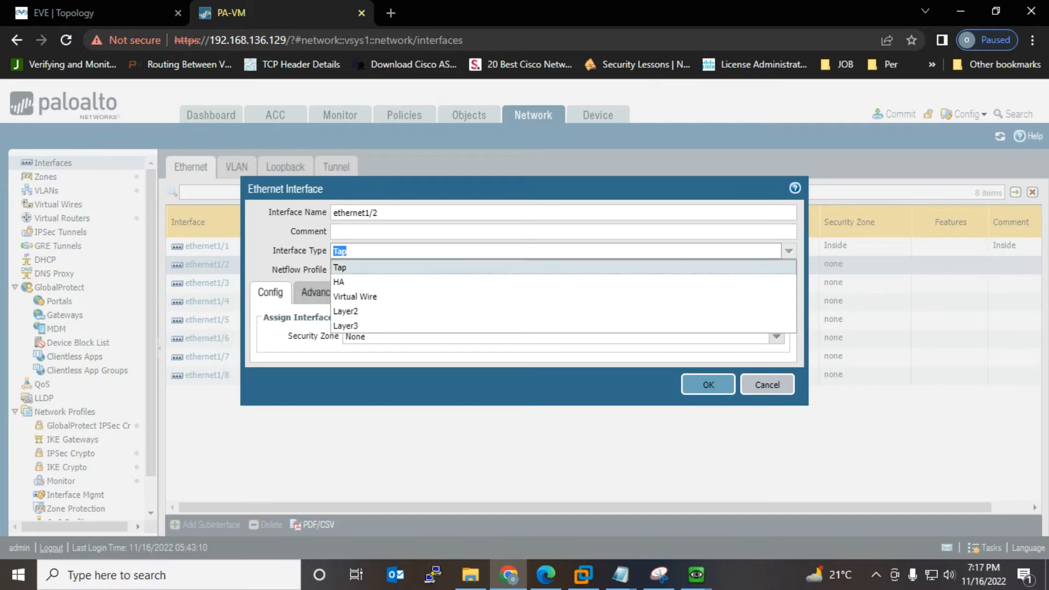
{"action": "left_click", "coordinate": [382, 310]}
{"action": "left_click", "coordinate": [404, 231]}
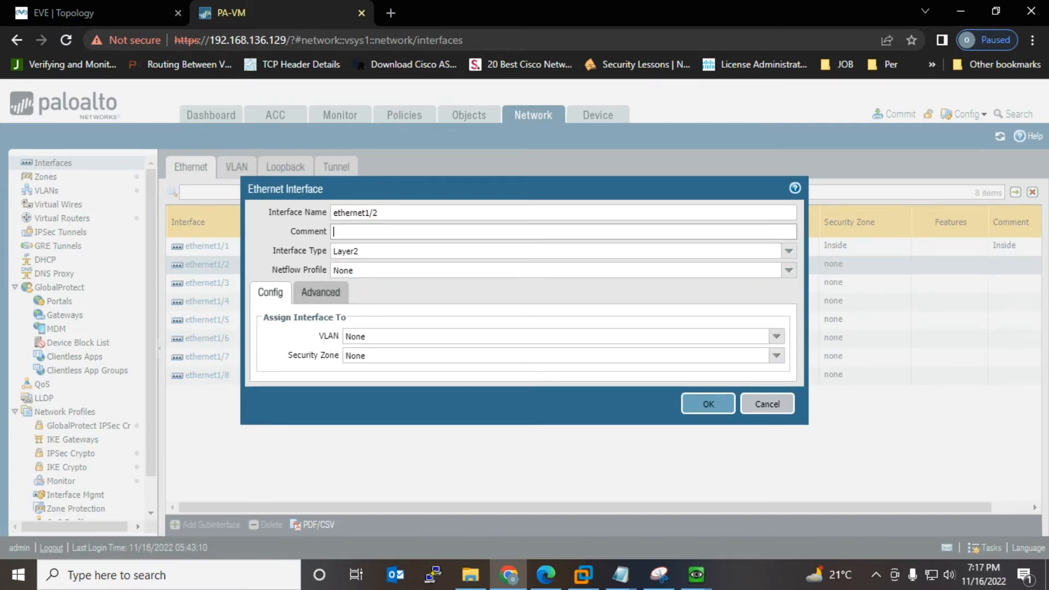
{"action": "type", "text": "DMZ"}
{"action": "left_click", "coordinate": [382, 336]}
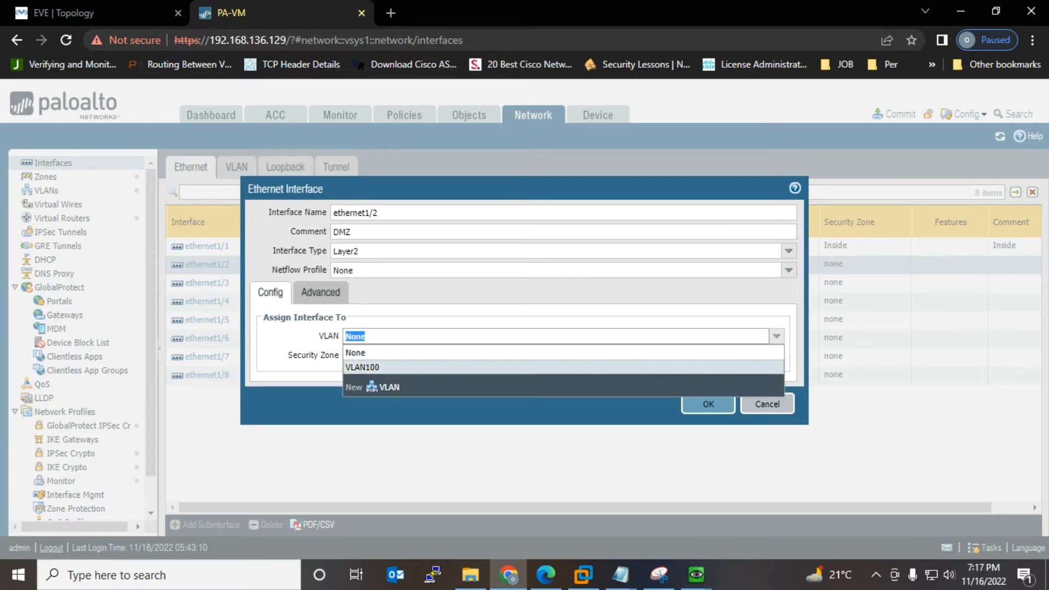
{"action": "left_click", "coordinate": [361, 368]}
{"action": "left_click", "coordinate": [383, 356]}
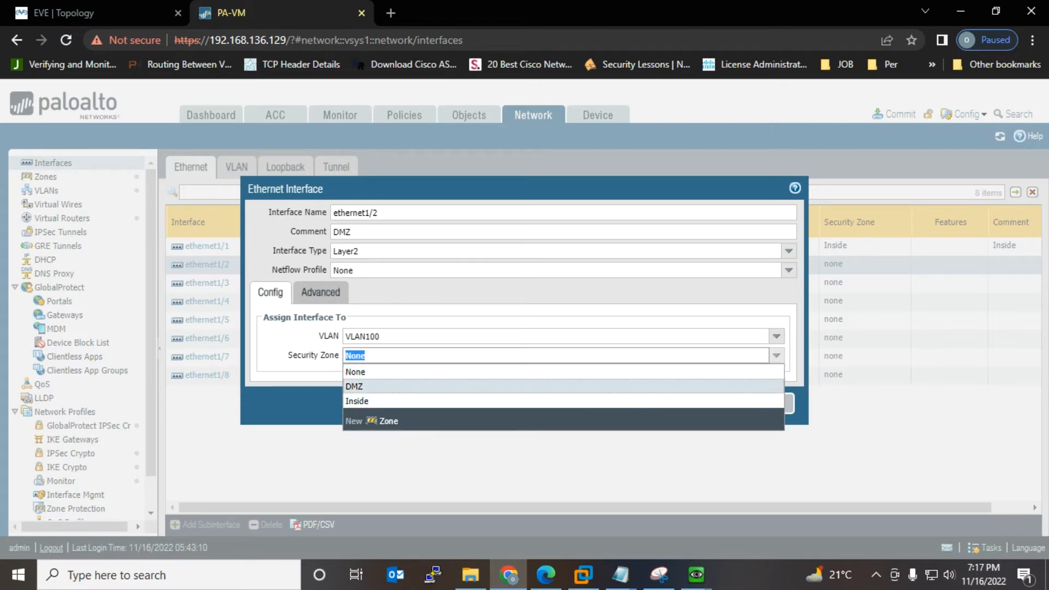
{"action": "left_click", "coordinate": [362, 387]}
{"action": "left_click", "coordinate": [708, 404]}
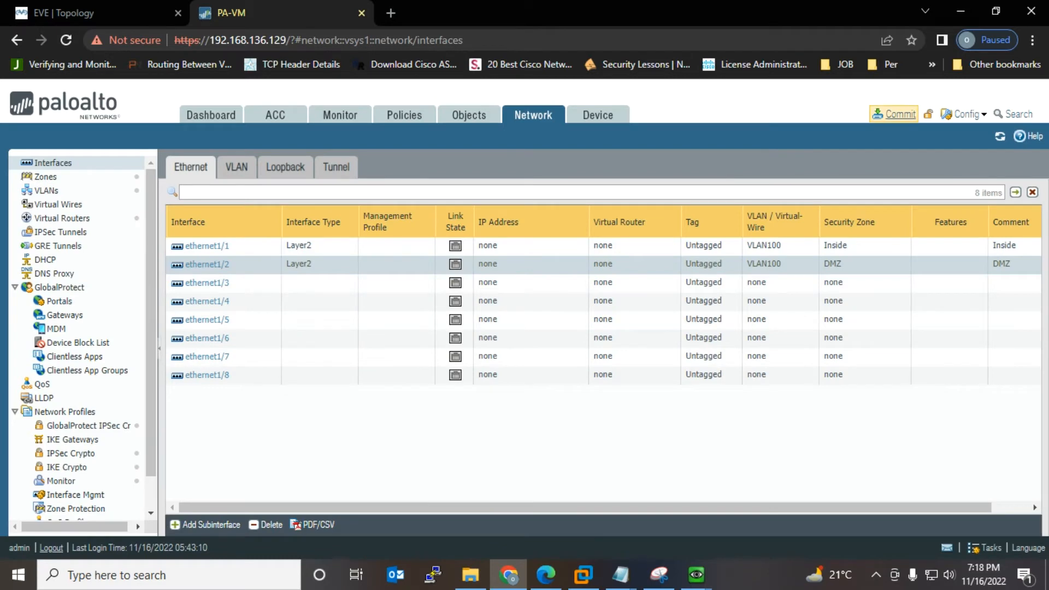
Step: Commit the firewall changes and start 'ping 192.168.168.20 -t' in a Win4 Command Prompt
{"action": "left_click", "coordinate": [894, 113]}
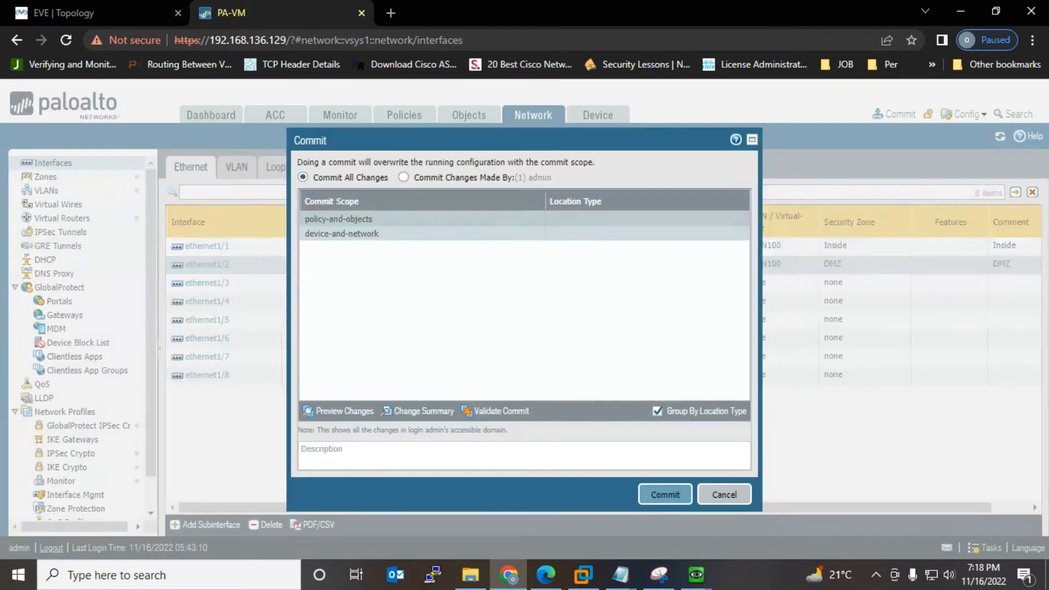
{"action": "left_click", "coordinate": [664, 495]}
{"action": "mouse_move", "coordinate": [696, 574]}
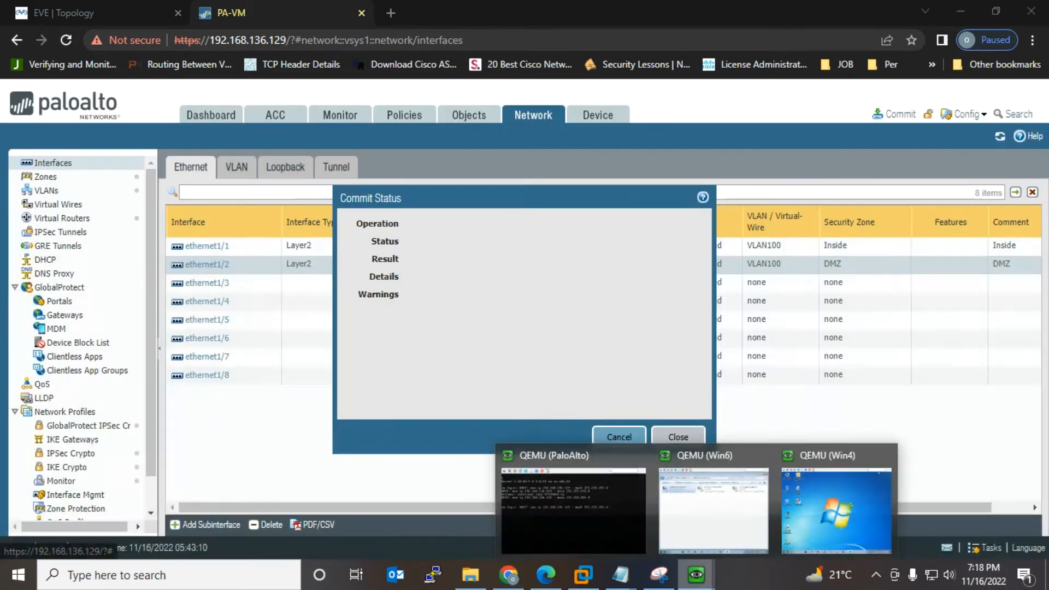
{"action": "mouse_move", "coordinate": [713, 508]}
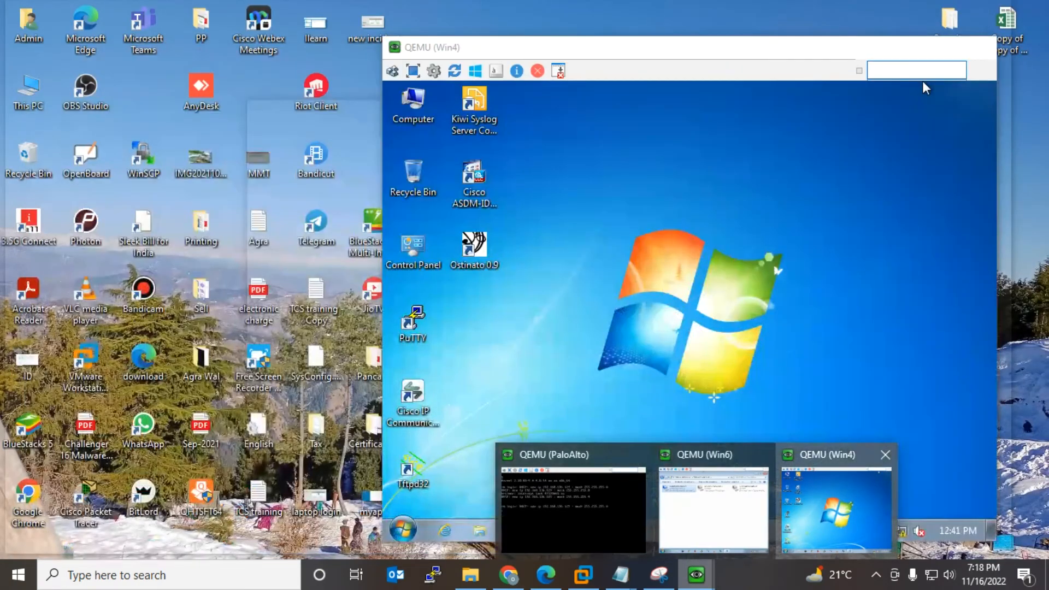
{"action": "left_click", "coordinate": [835, 508]}
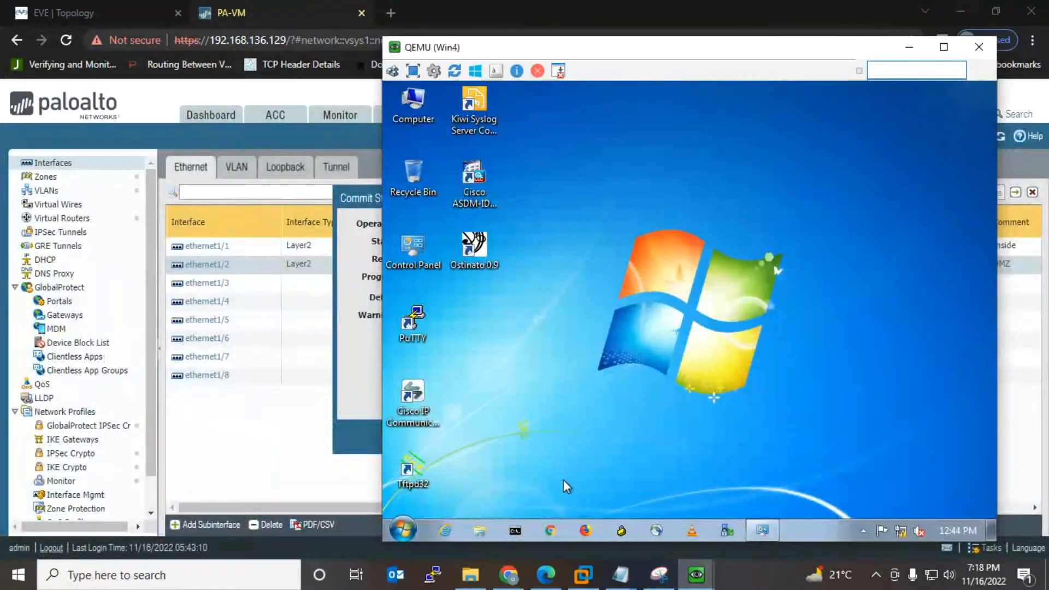
{"action": "left_click", "coordinate": [515, 530]}
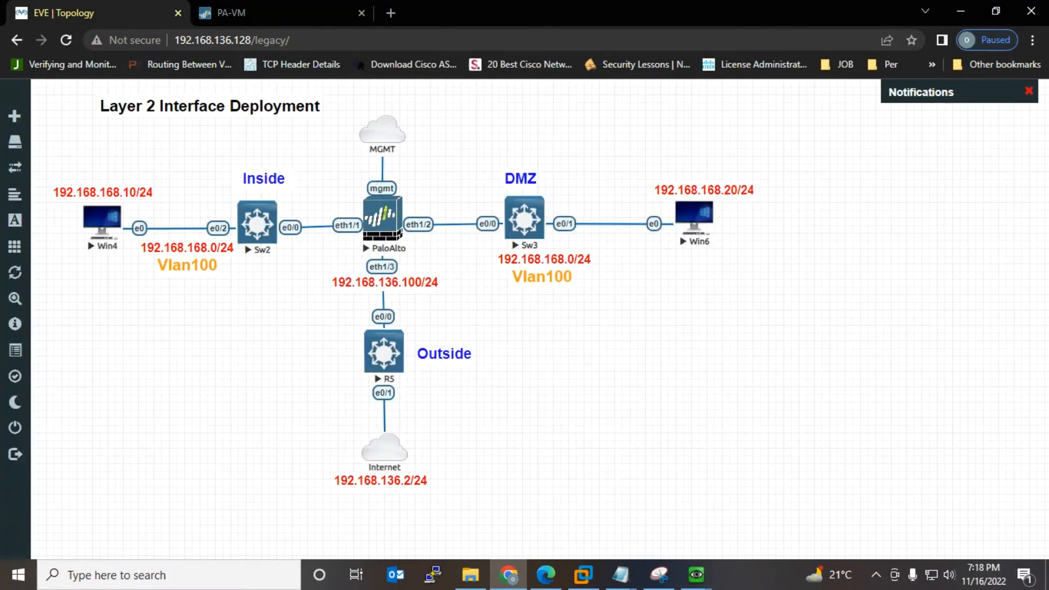
{"action": "mouse_move", "coordinate": [696, 574]}
{"action": "left_click", "coordinate": [795, 492]}
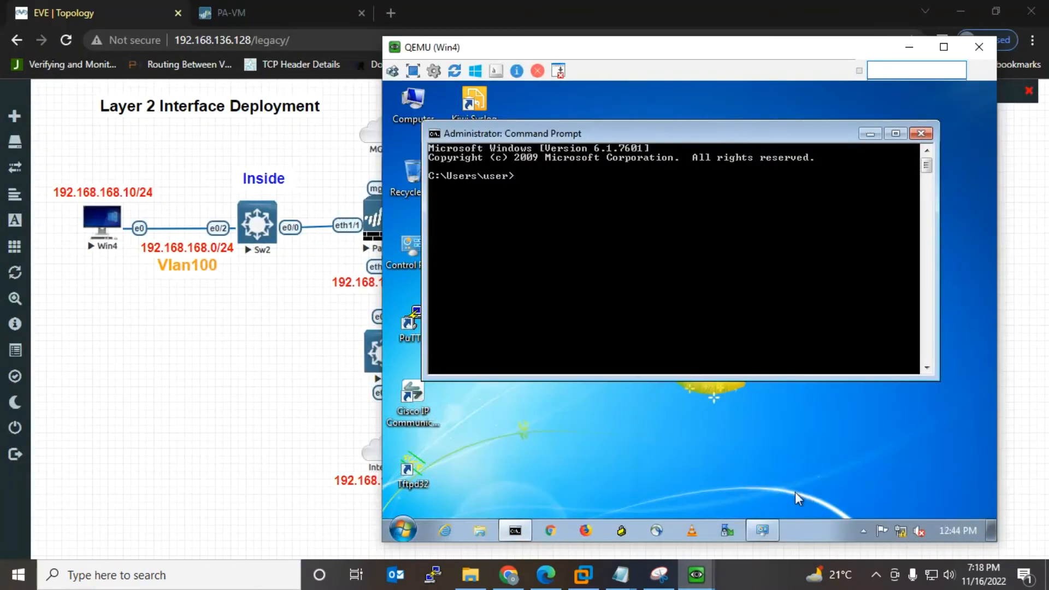
{"action": "type", "text": "ping 192.168.168.20 -t"}
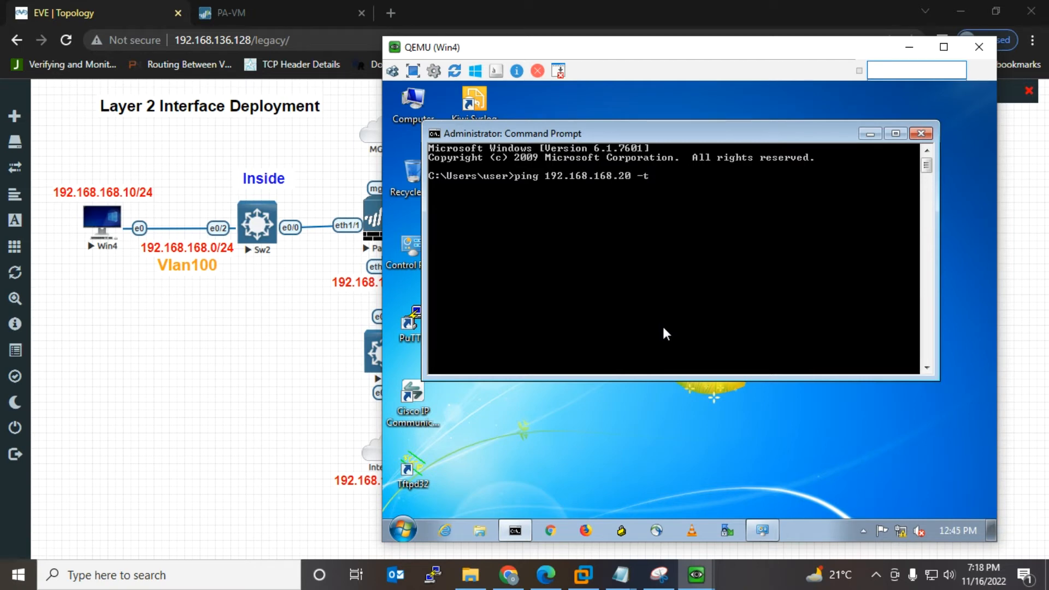
{"action": "key", "text": "Return"}
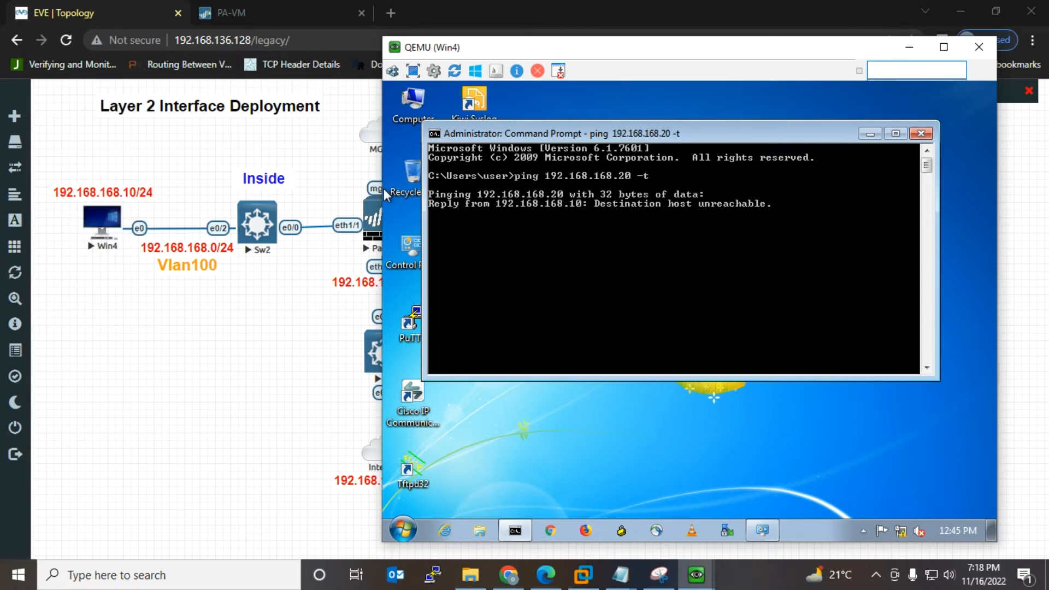
Step: Check the running Win4 ping and mark the Policy item in the Layer 2 checklist
{"action": "left_click", "coordinate": [909, 47]}
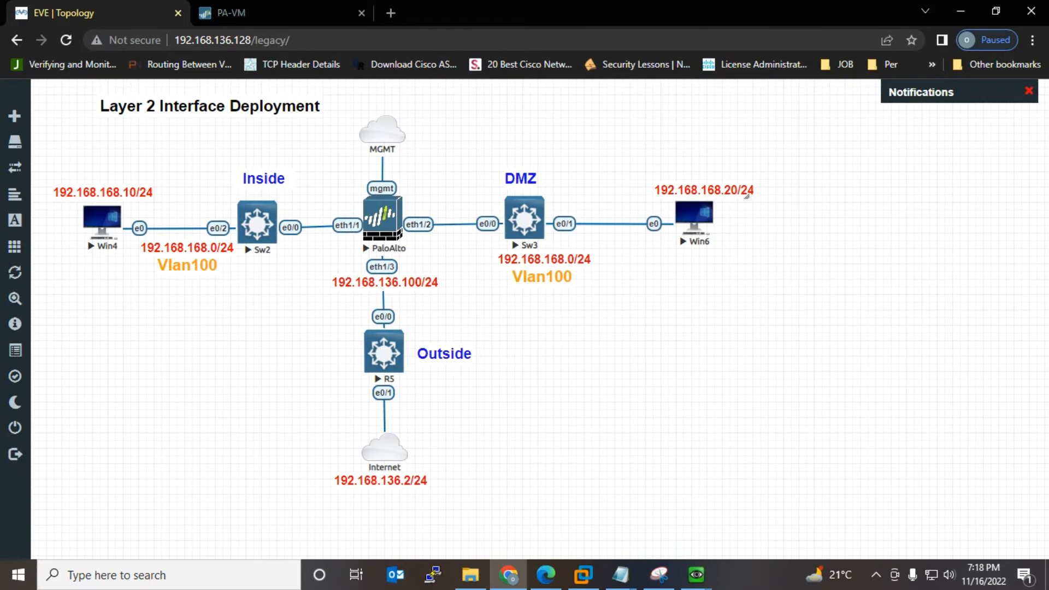
{"action": "mouse_move", "coordinate": [696, 575]}
{"action": "left_click", "coordinate": [826, 505]}
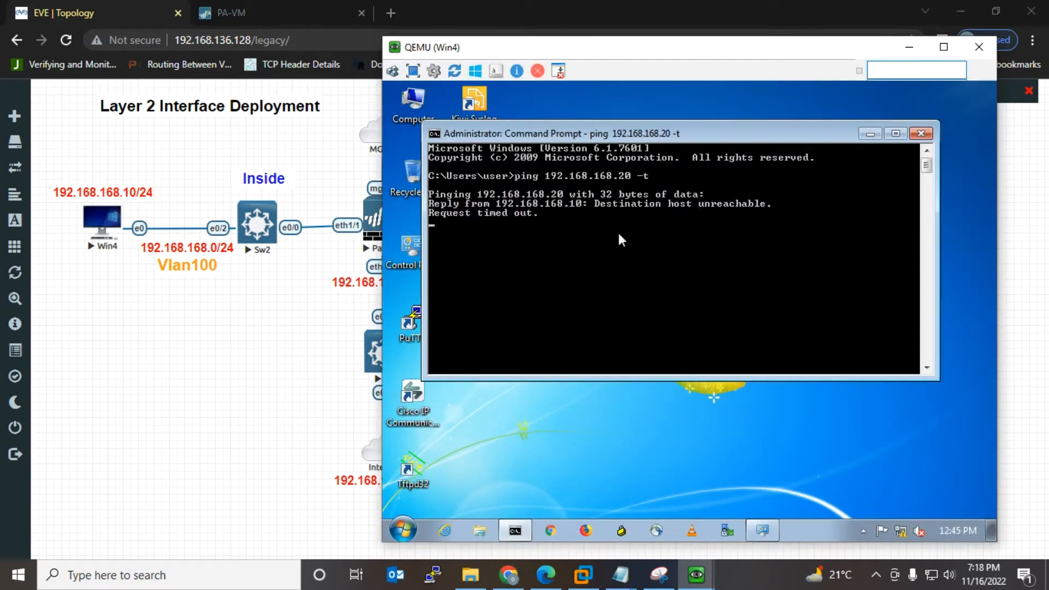
{"action": "left_click", "coordinate": [620, 574]}
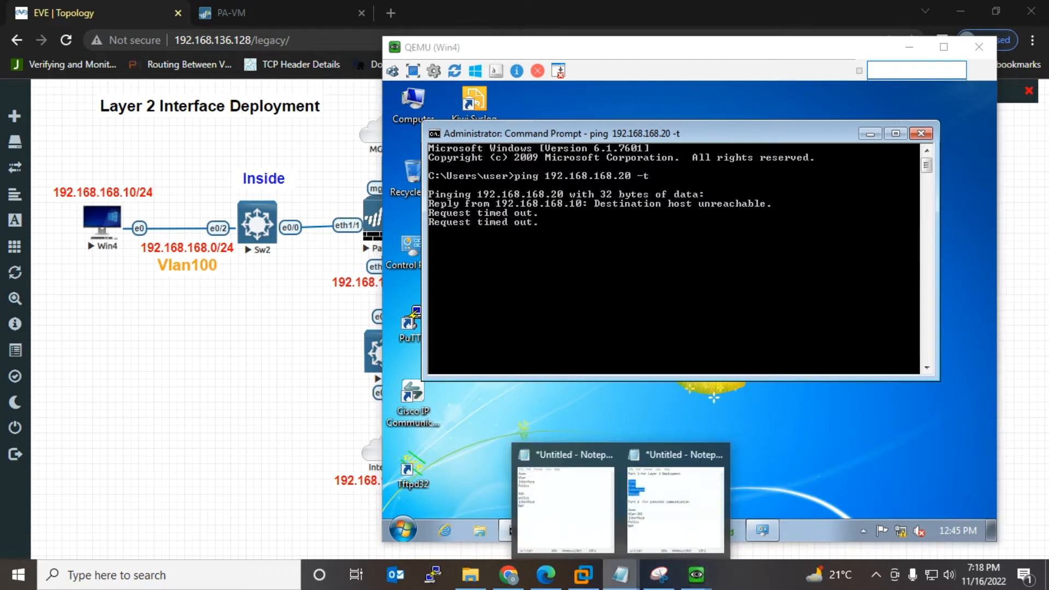
{"action": "left_click", "coordinate": [675, 505]}
{"action": "left_click", "coordinate": [702, 331]}
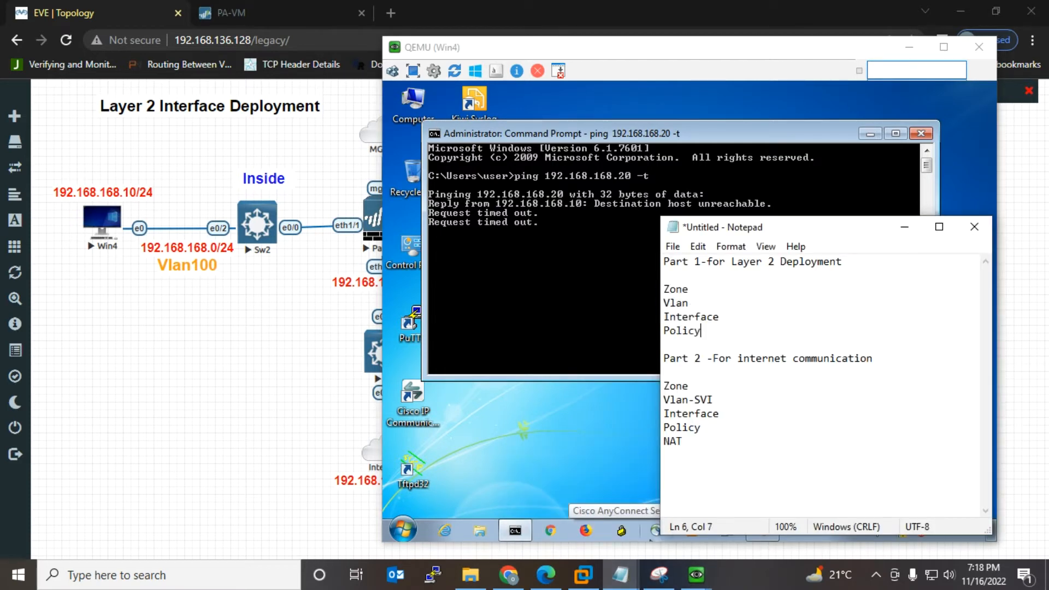
{"action": "left_click_drag", "start_coordinate": [702, 330], "coordinate": [663, 331]}
Step: Dismiss the completed Commit Status in PAN-OS and recheck the Win4 ping
{"action": "left_click", "coordinate": [327, 327]}
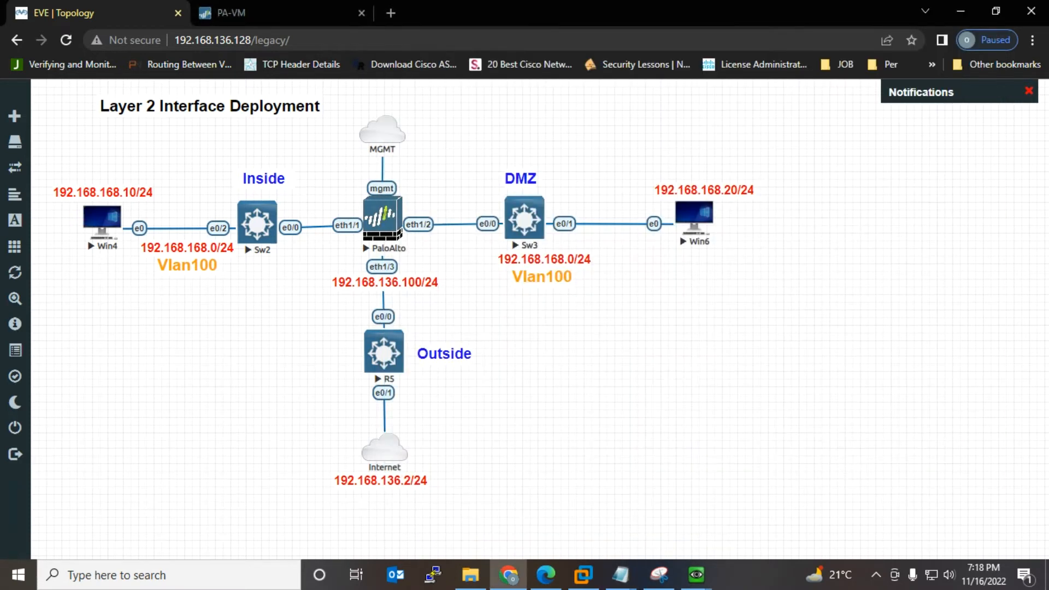
{"action": "left_click", "coordinate": [240, 12]}
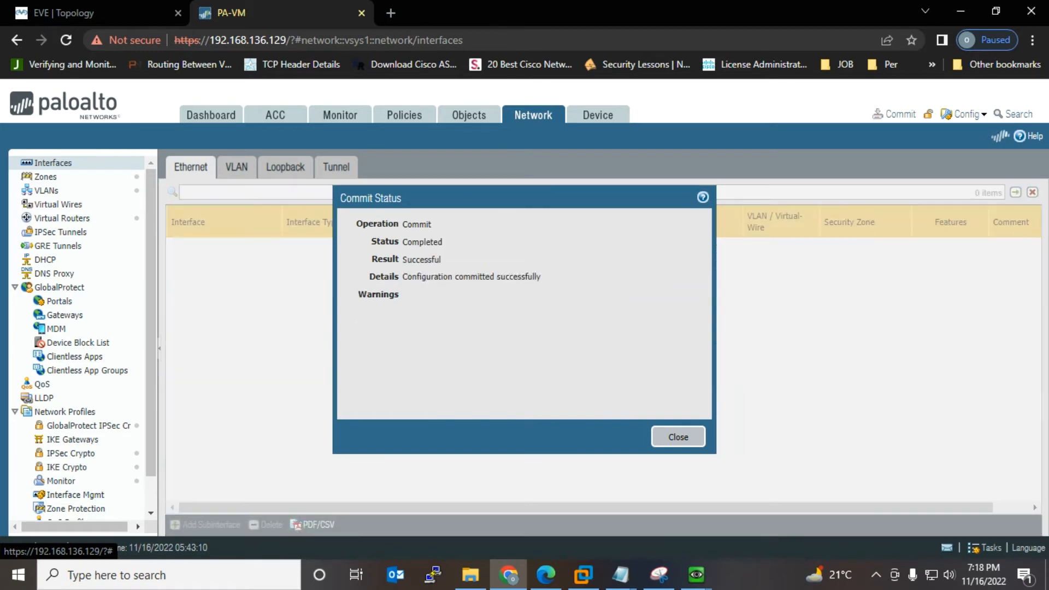
{"action": "key", "text": "Return"}
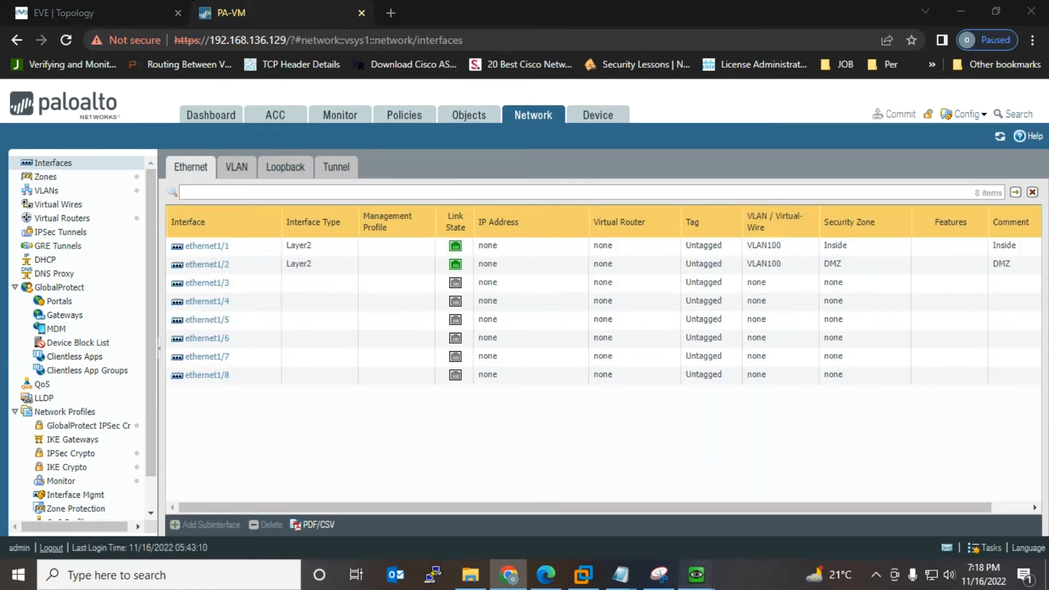
{"action": "mouse_move", "coordinate": [696, 574]}
{"action": "left_click", "coordinate": [808, 511]}
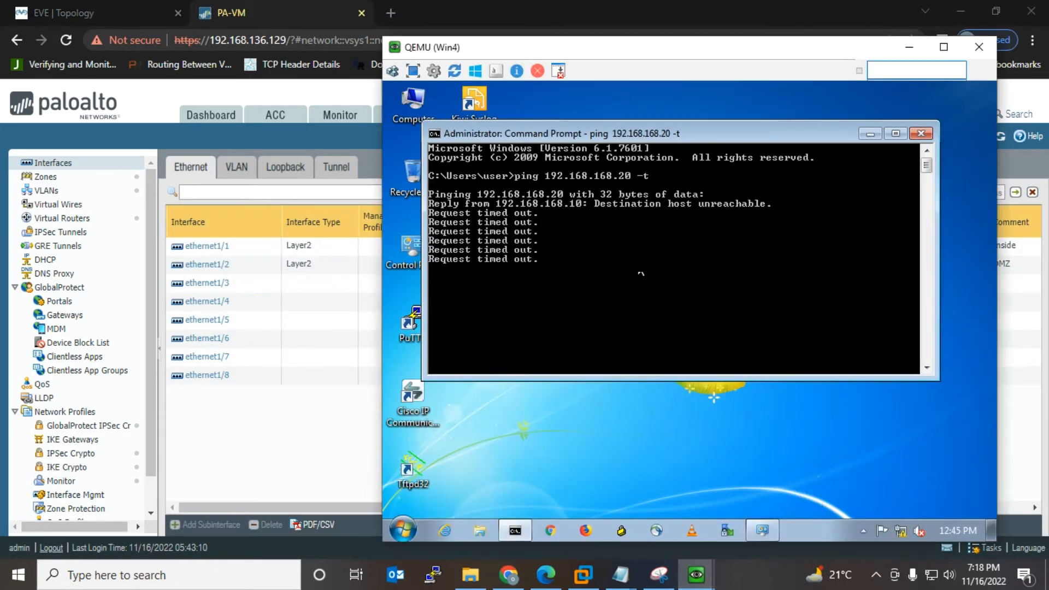
{"action": "left_click", "coordinate": [383, 277]}
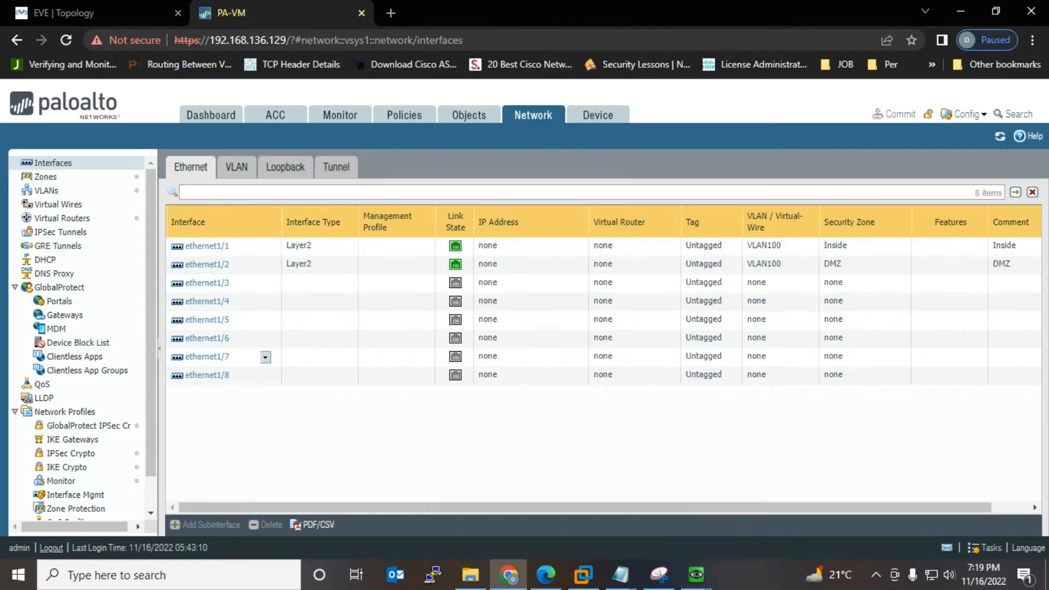
Step: Open Policies > Security and start a new security rule
{"action": "left_click", "coordinate": [404, 115]}
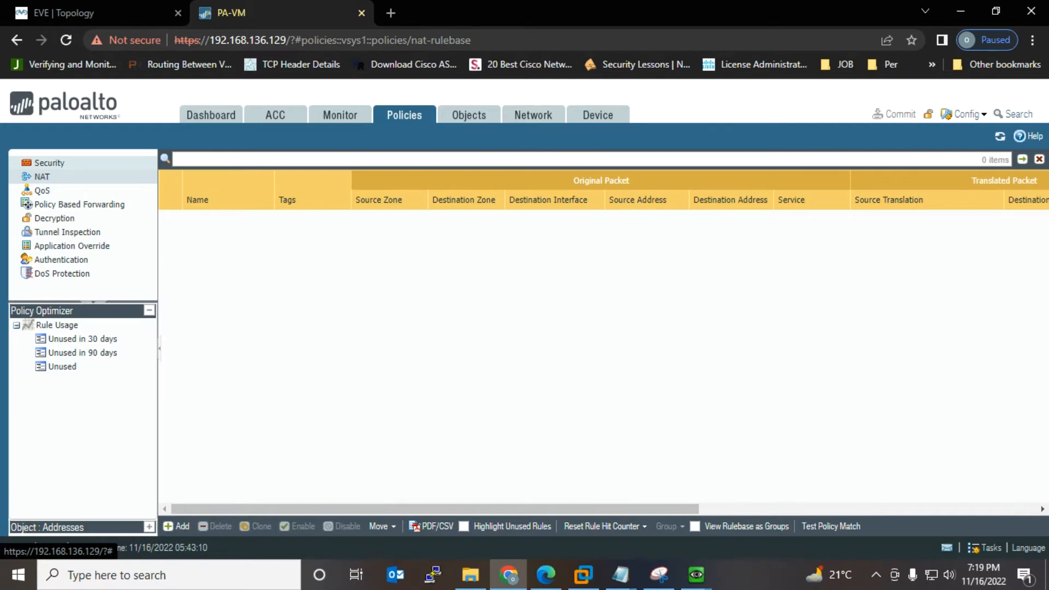
{"action": "left_click", "coordinate": [49, 162]}
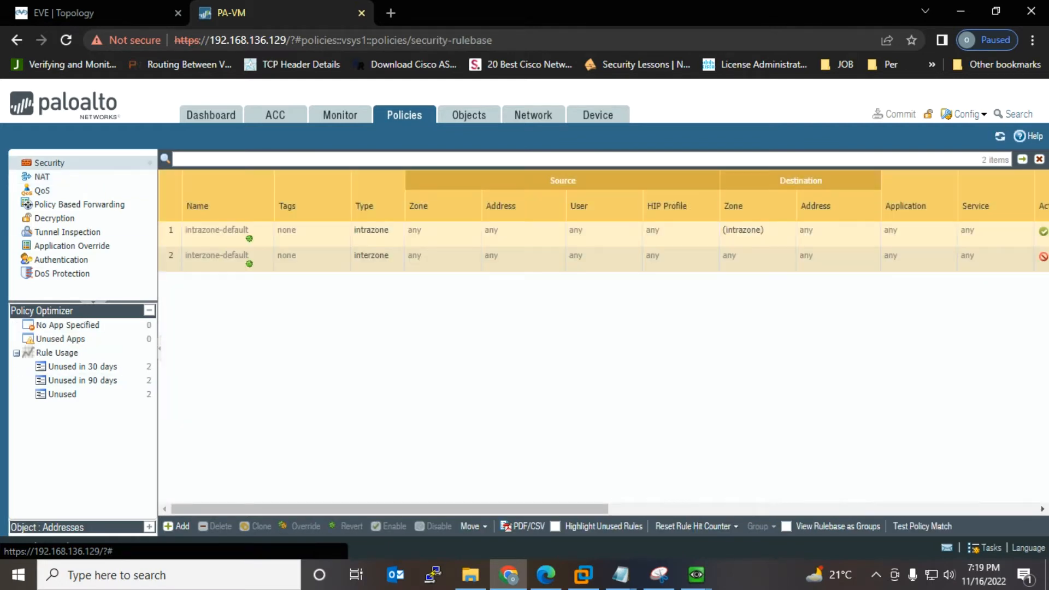
{"action": "left_click", "coordinate": [176, 526]}
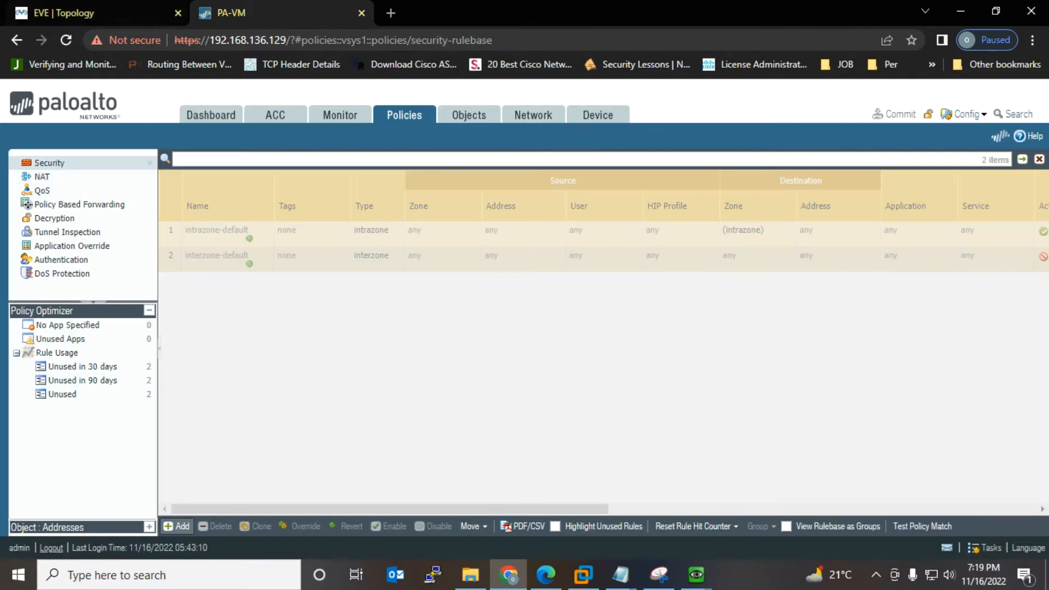
{"action": "left_click", "coordinate": [75, 14]}
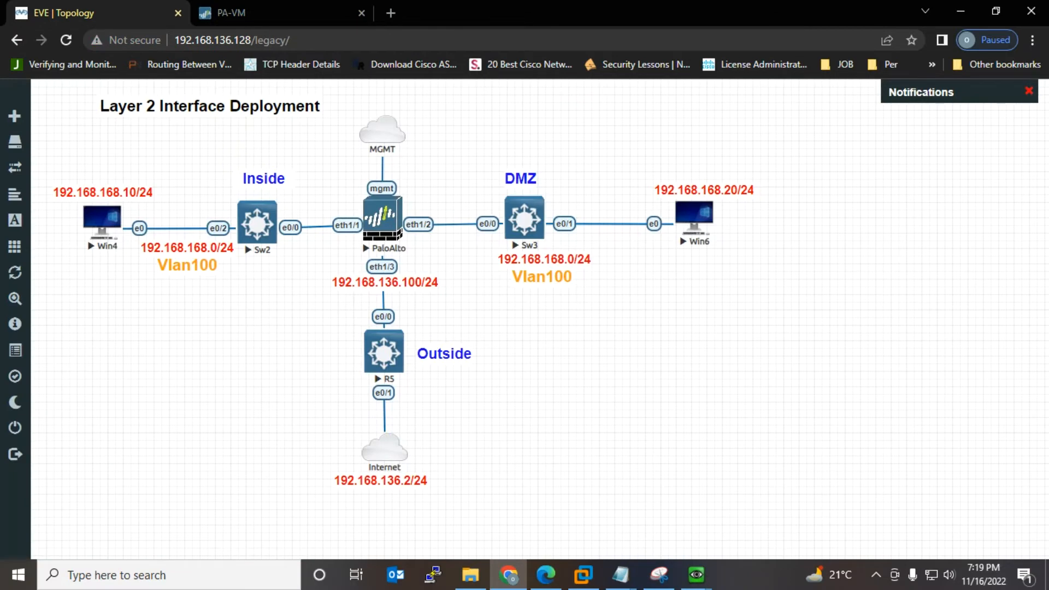
Step: Create allow rule Inside-to-Dmz from zone Inside to zone DMZ and commit it
{"action": "left_click", "coordinate": [235, 13]}
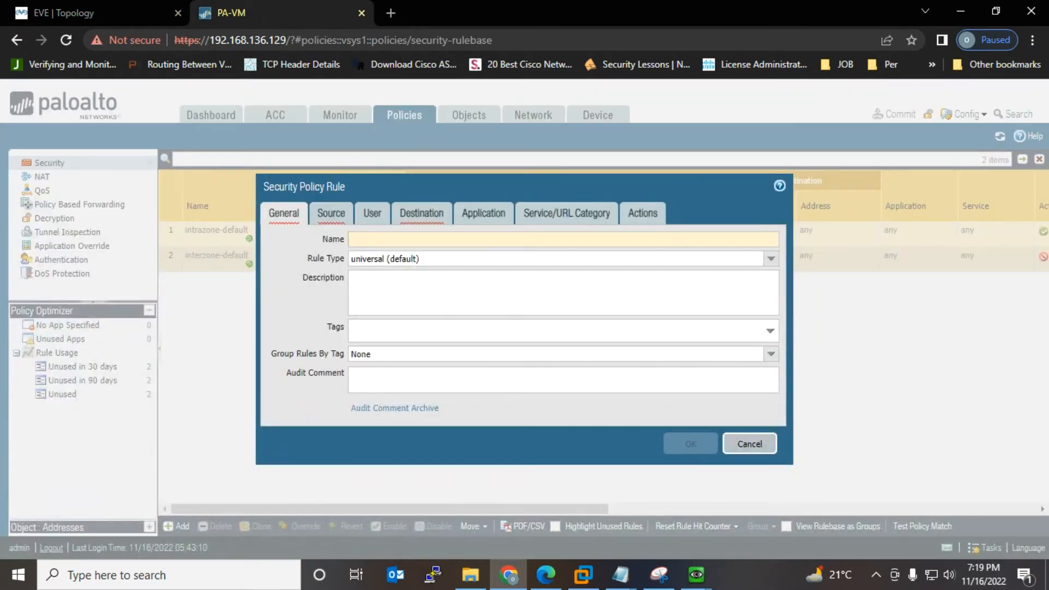
{"action": "type", "text": "Inside"}
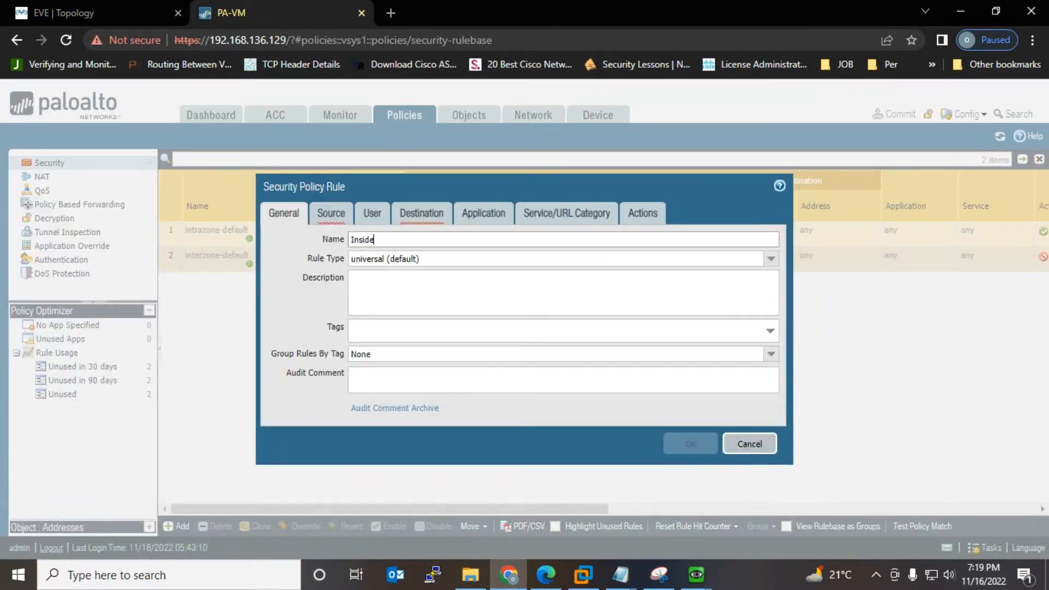
{"action": "type", "text": "-to-Dmz"}
{"action": "left_click", "coordinate": [331, 213]}
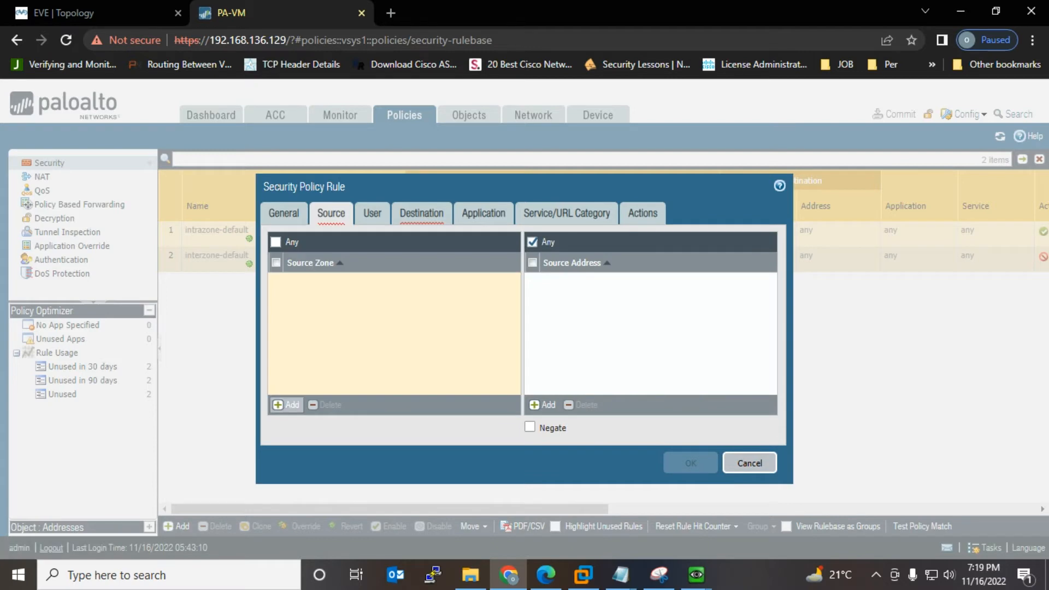
{"action": "left_click", "coordinate": [287, 405]}
{"action": "left_click", "coordinate": [298, 310]}
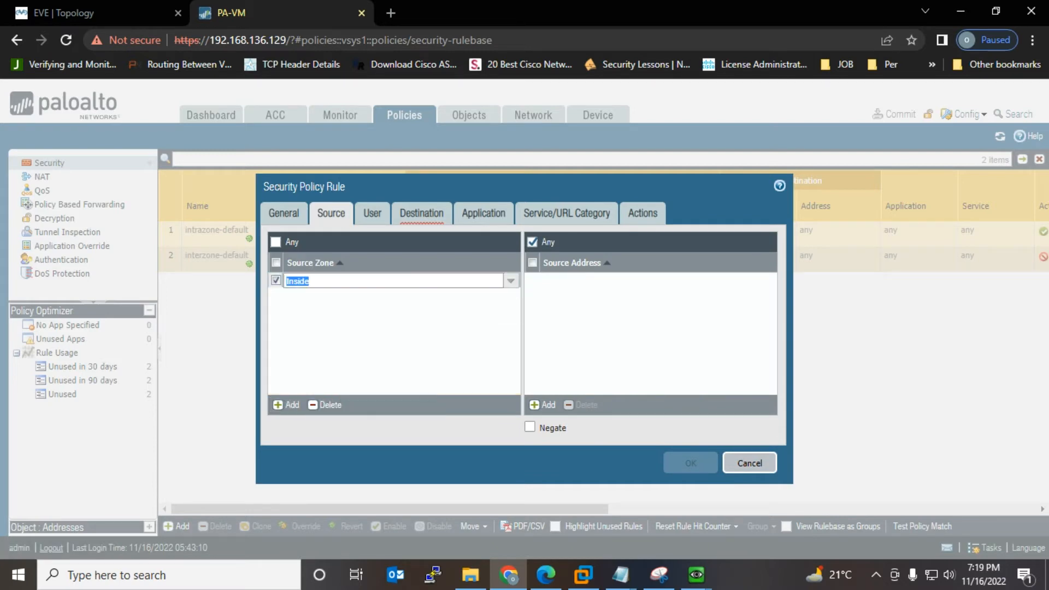
{"action": "left_click", "coordinate": [421, 213]}
{"action": "left_click", "coordinate": [286, 405]}
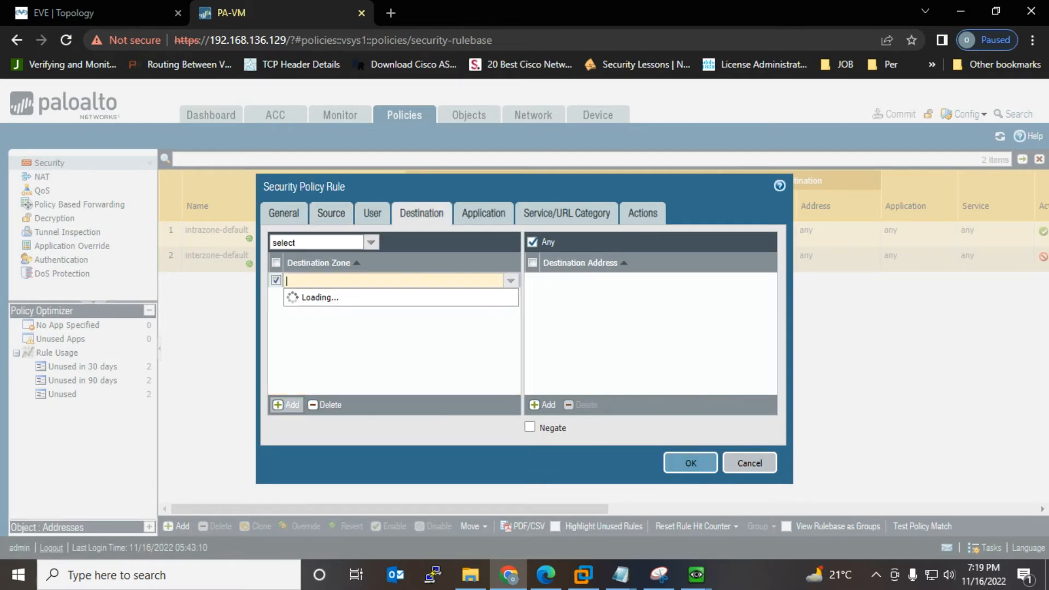
{"action": "left_click", "coordinate": [298, 297]}
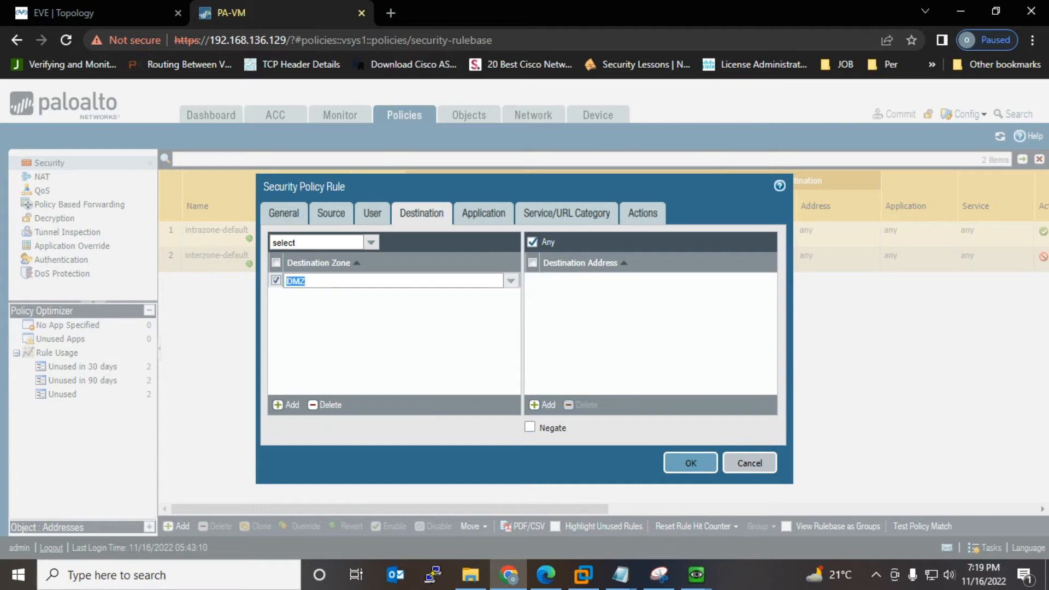
{"action": "left_click", "coordinate": [643, 213]}
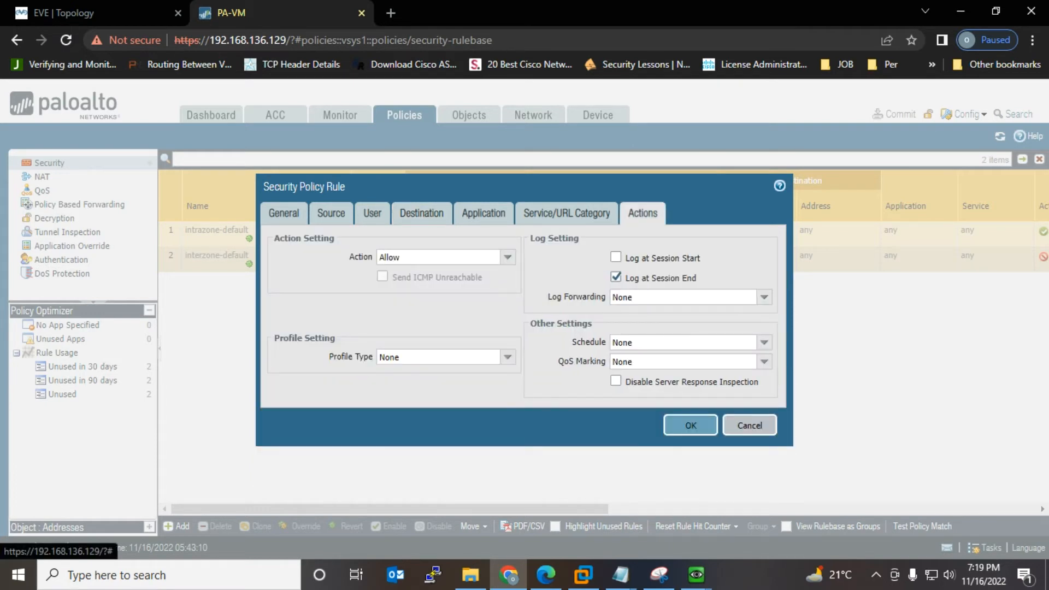
{"action": "left_click", "coordinate": [690, 425]}
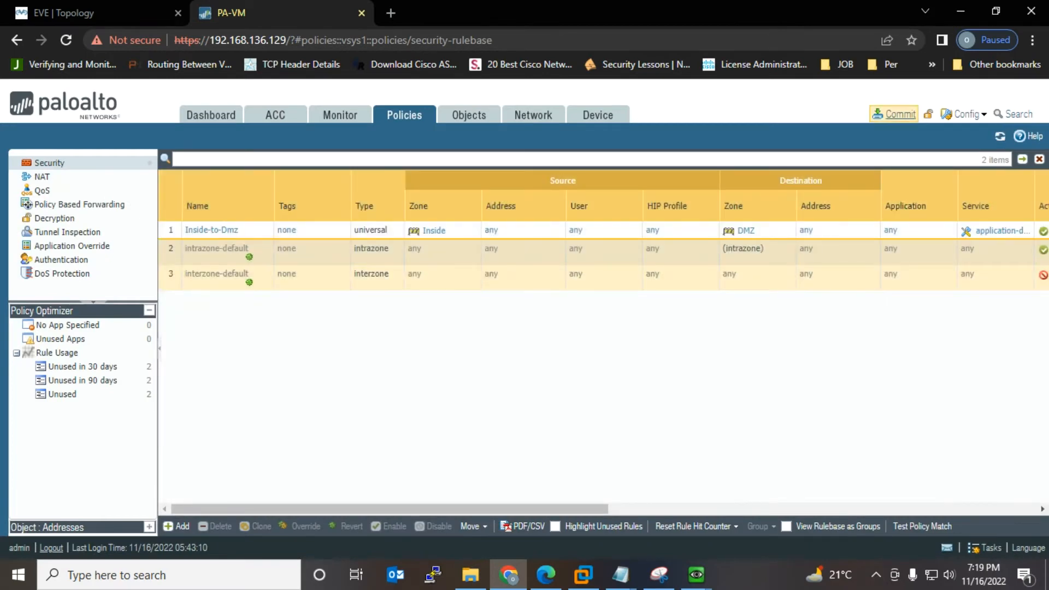
{"action": "left_click", "coordinate": [894, 114]}
{"action": "left_click", "coordinate": [665, 495]}
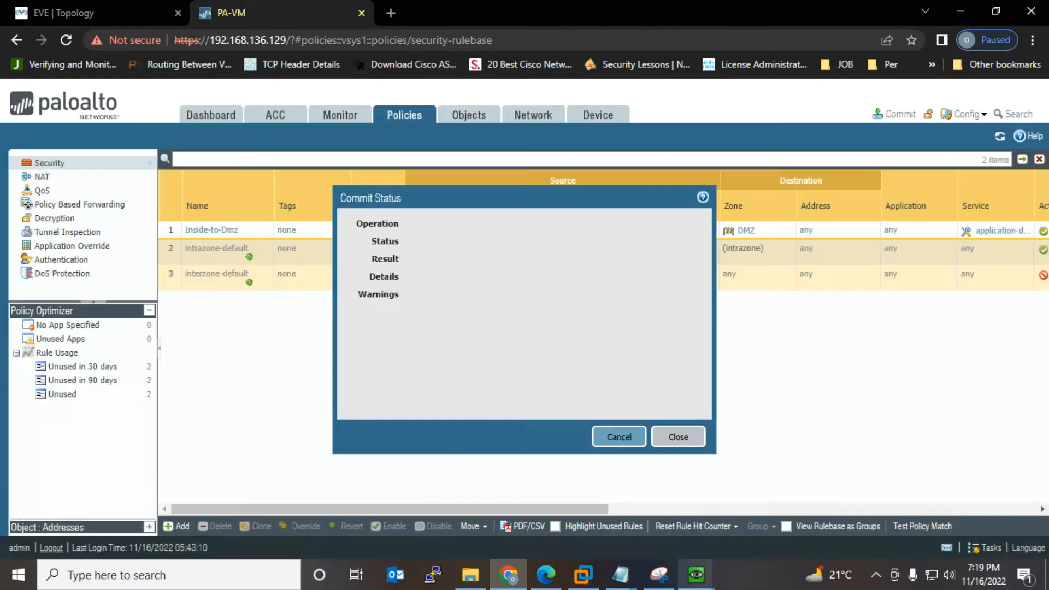
Step: Bring the Win4 console forward and move it aside to watch ping replies and commit status
{"action": "mouse_move", "coordinate": [696, 573]}
{"action": "left_click", "coordinate": [836, 508]}
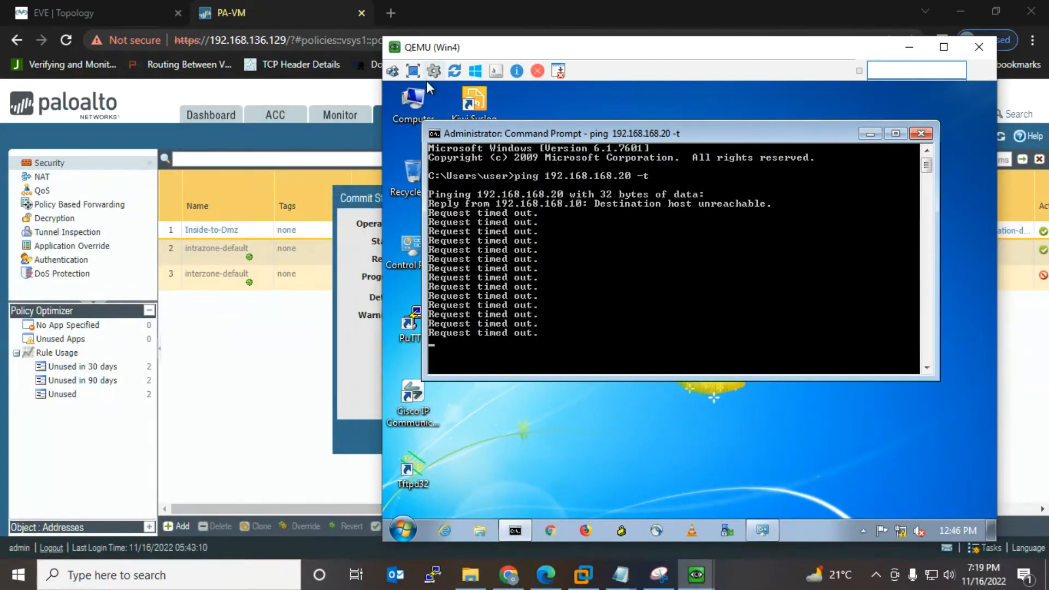
{"action": "left_click_drag", "start_coordinate": [440, 55], "coordinate": [664, 65]}
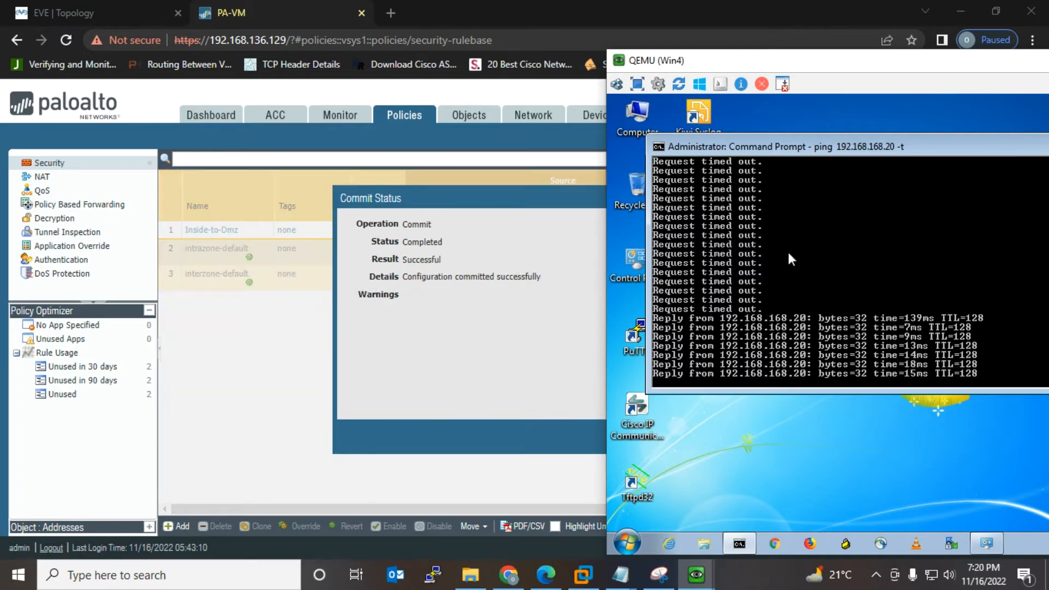
Step: Close Commit Status and expand the first ping session in Monitor > Session Browser
{"action": "left_click", "coordinate": [585, 306]}
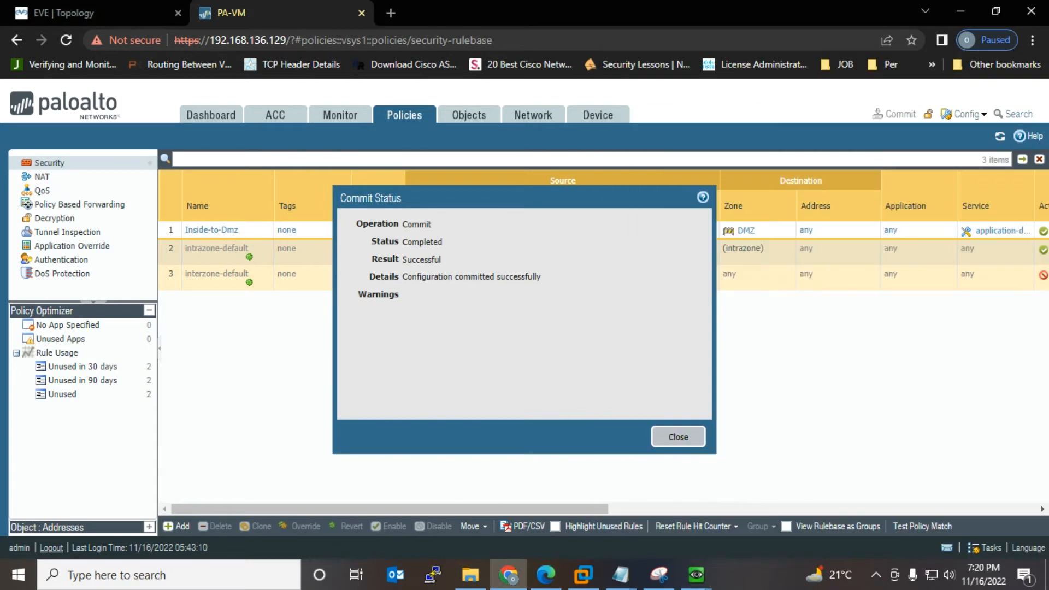
{"action": "left_click", "coordinate": [678, 436]}
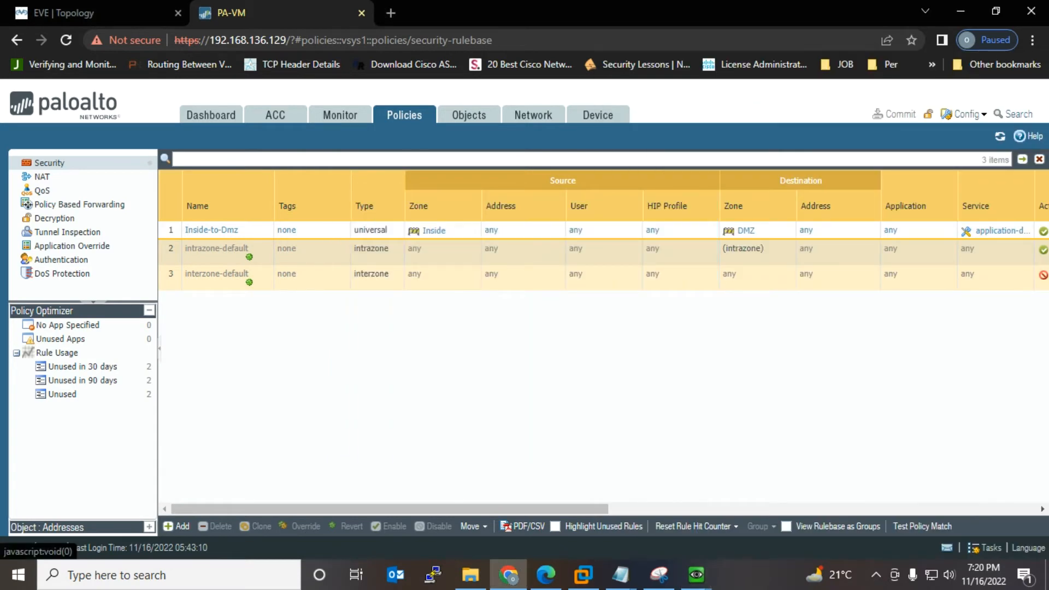
{"action": "left_click", "coordinate": [340, 115]}
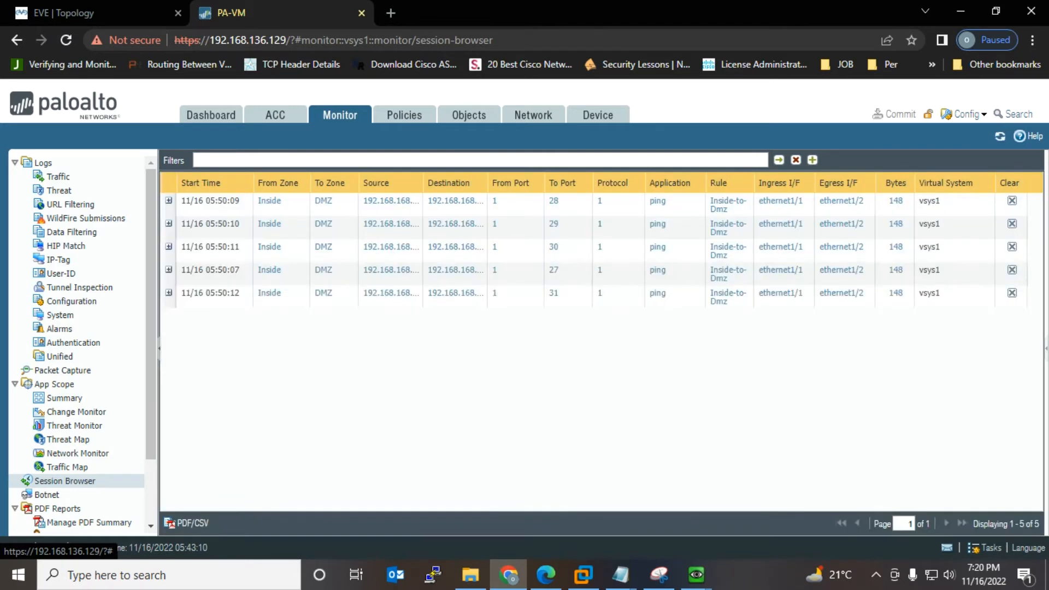
{"action": "left_click", "coordinate": [168, 200]}
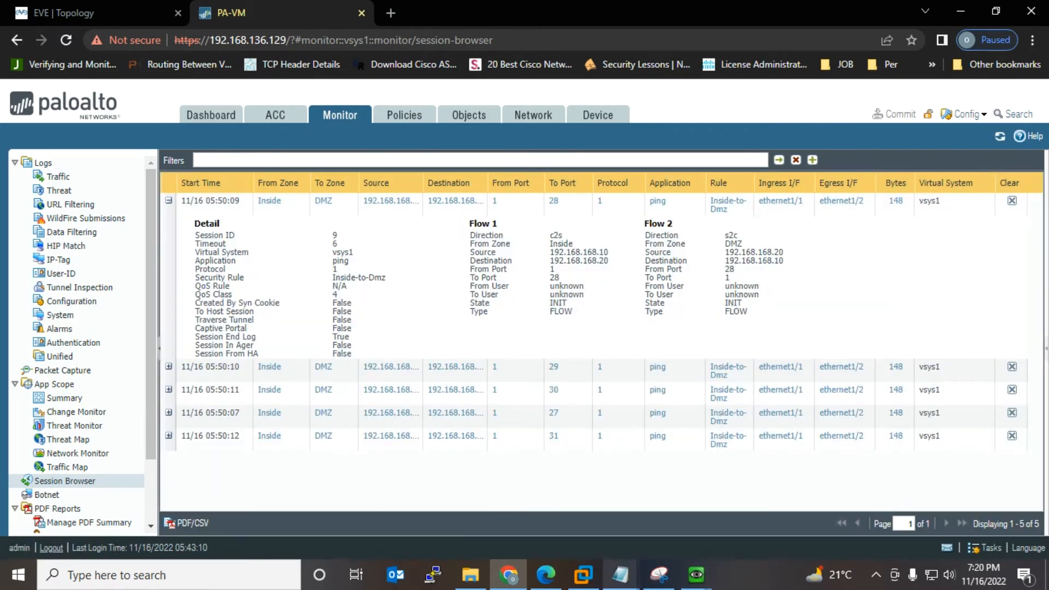
Step: Snip the session detail panel and circle its Security Rule line with the pen
{"action": "left_click", "coordinate": [659, 573]}
{"action": "key", "text": "ctrl+n"}
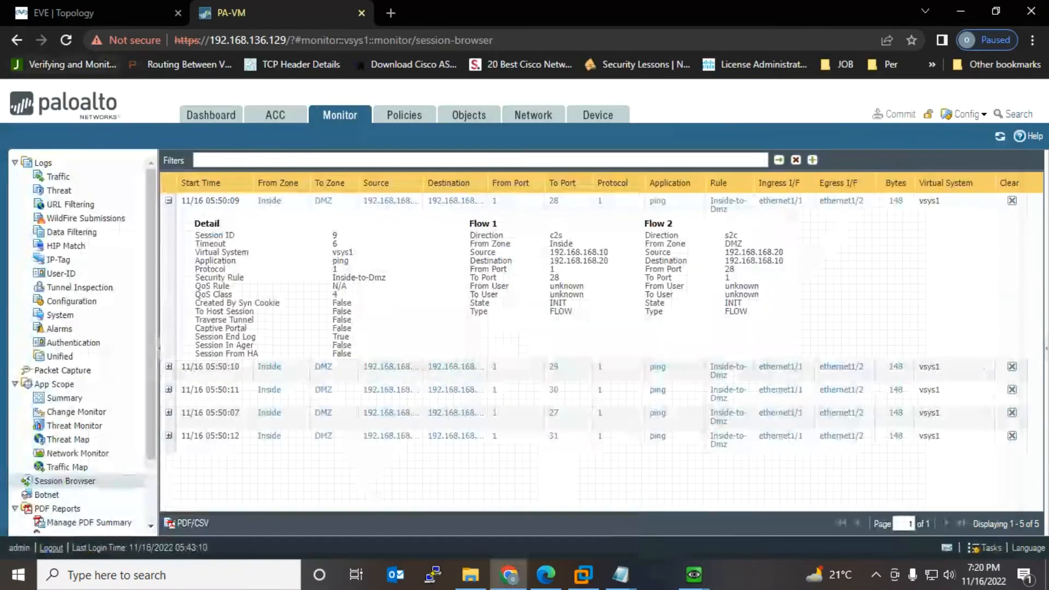
{"action": "left_click_drag", "start_coordinate": [171, 208], "coordinate": [921, 365]}
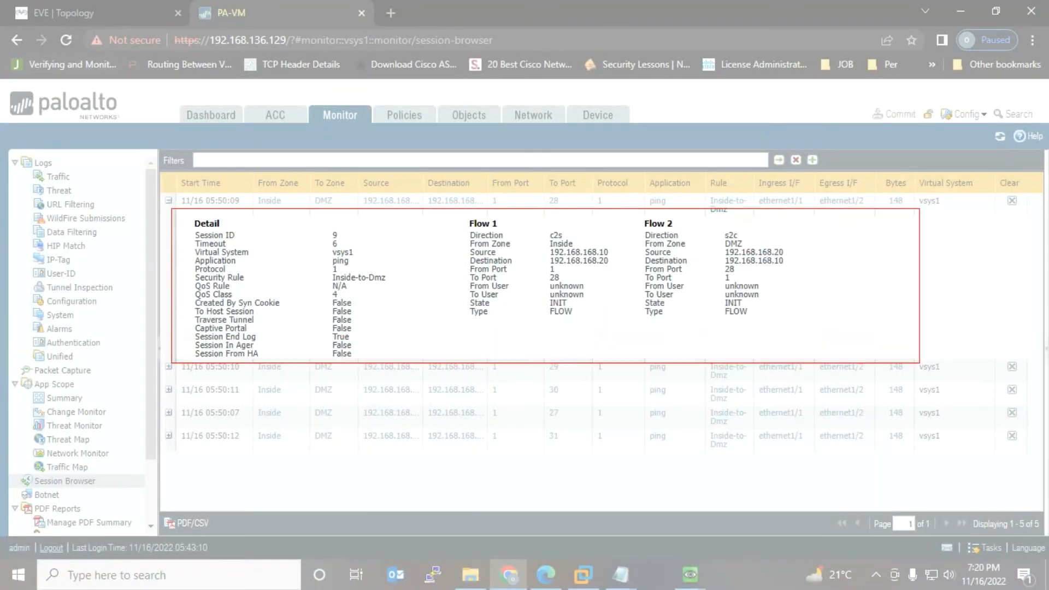
{"action": "mouse_move", "coordinate": [252, 269]}
{"action": "left_mouse_down"}
{"action": "mouse_move", "coordinate": [191, 268]}
{"action": "mouse_move", "coordinate": [206, 293]}
{"action": "mouse_move", "coordinate": [367, 298]}
{"action": "mouse_move", "coordinate": [399, 273]}
{"action": "mouse_move", "coordinate": [309, 262]}
{"action": "mouse_move", "coordinate": [249, 270]}
{"action": "left_mouse_up"}
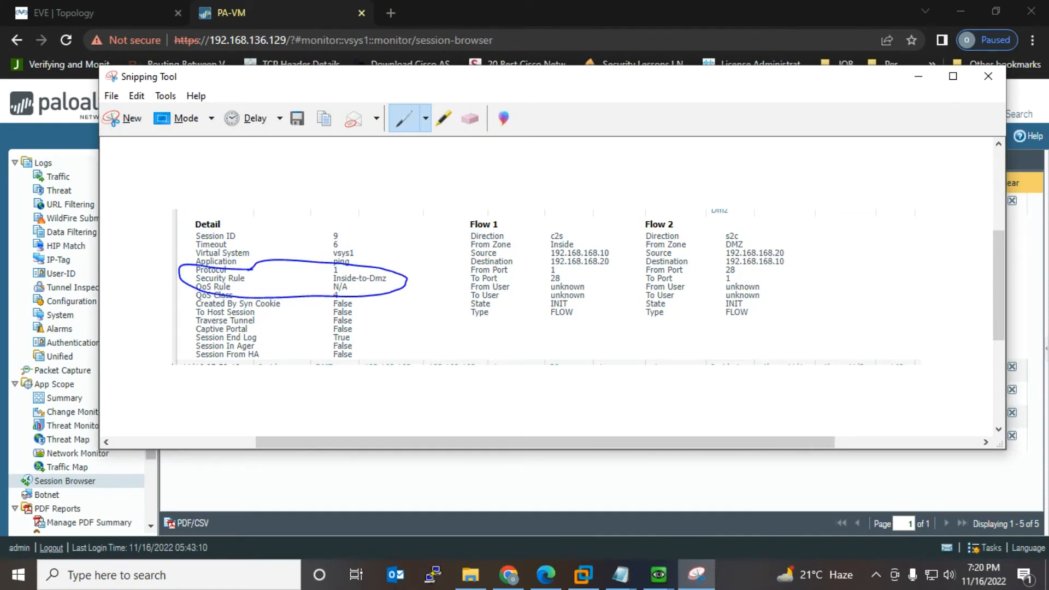
{"action": "mouse_move", "coordinate": [613, 251]}
{"action": "left_mouse_down"}
{"action": "mouse_move", "coordinate": [618, 239]}
{"action": "mouse_move", "coordinate": [610, 260]}
{"action": "left_mouse_up"}
{"action": "left_click", "coordinate": [918, 76]}
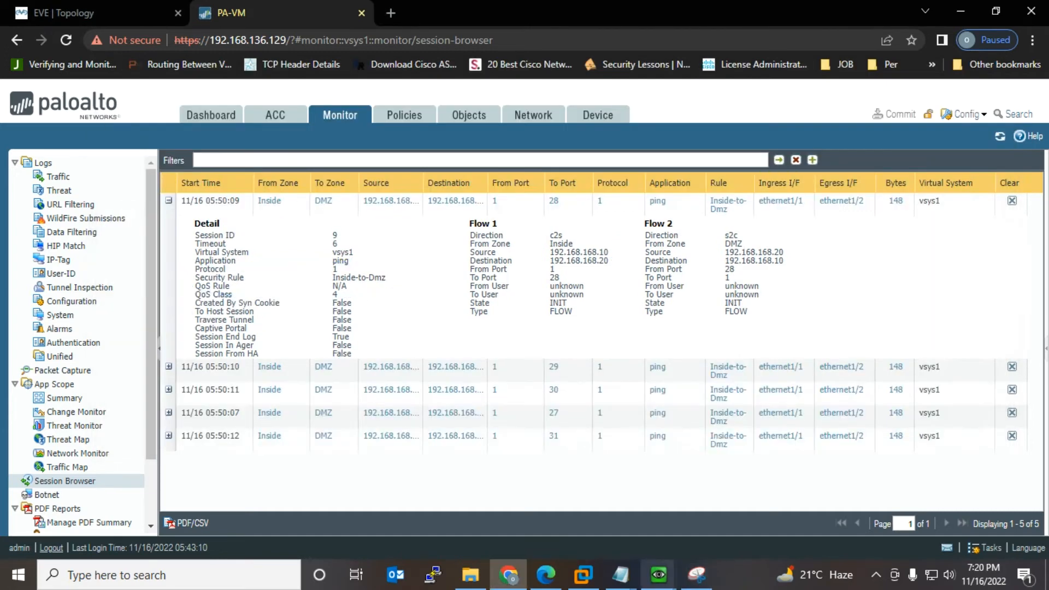
Step: Run 'ping 192.168.168.10' from a Command Prompt on the Win6 DMZ host
{"action": "mouse_move", "coordinate": [659, 575]}
{"action": "mouse_move", "coordinate": [676, 508]}
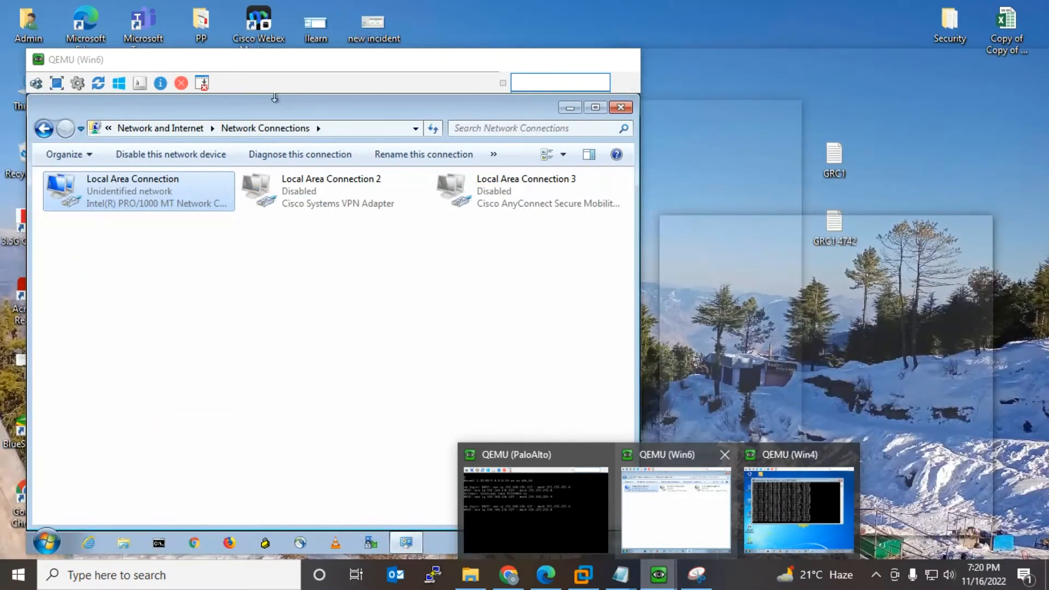
{"action": "left_click", "coordinate": [675, 508]}
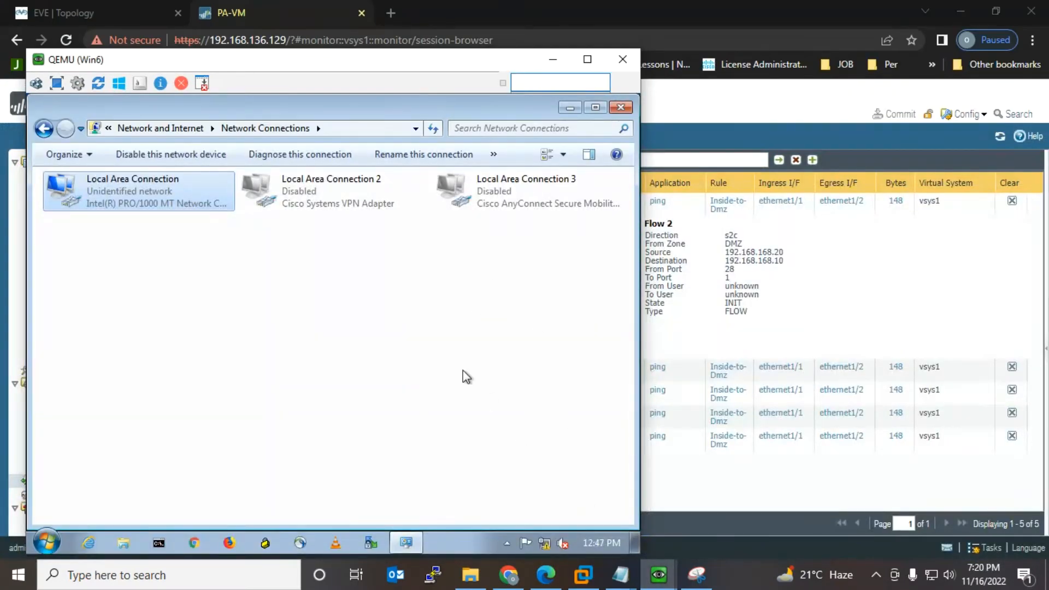
{"action": "left_click_drag", "start_coordinate": [319, 59], "coordinate": [696, 52]}
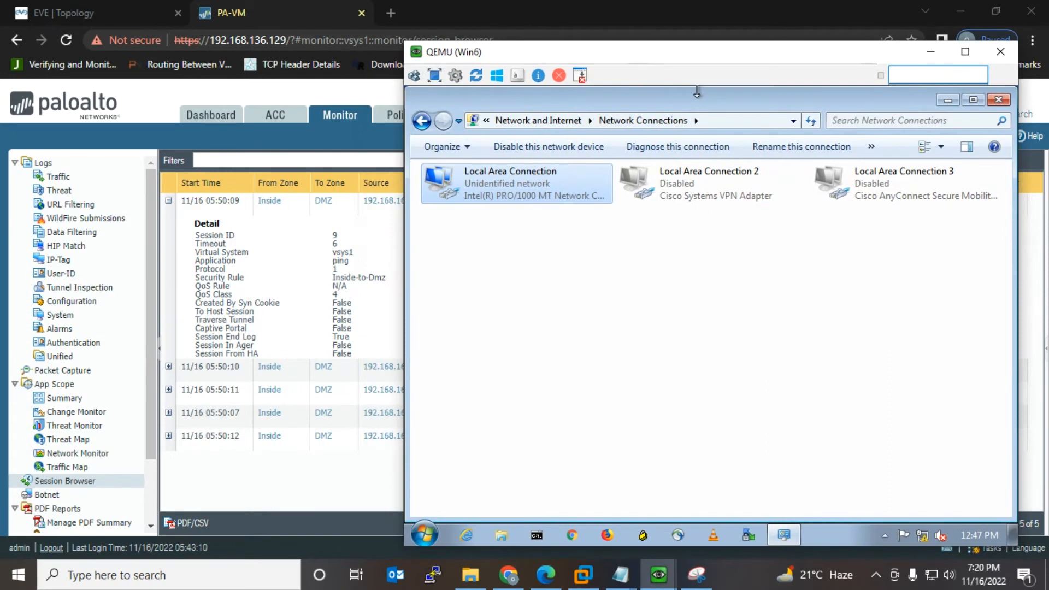
{"action": "left_click", "coordinate": [536, 535]}
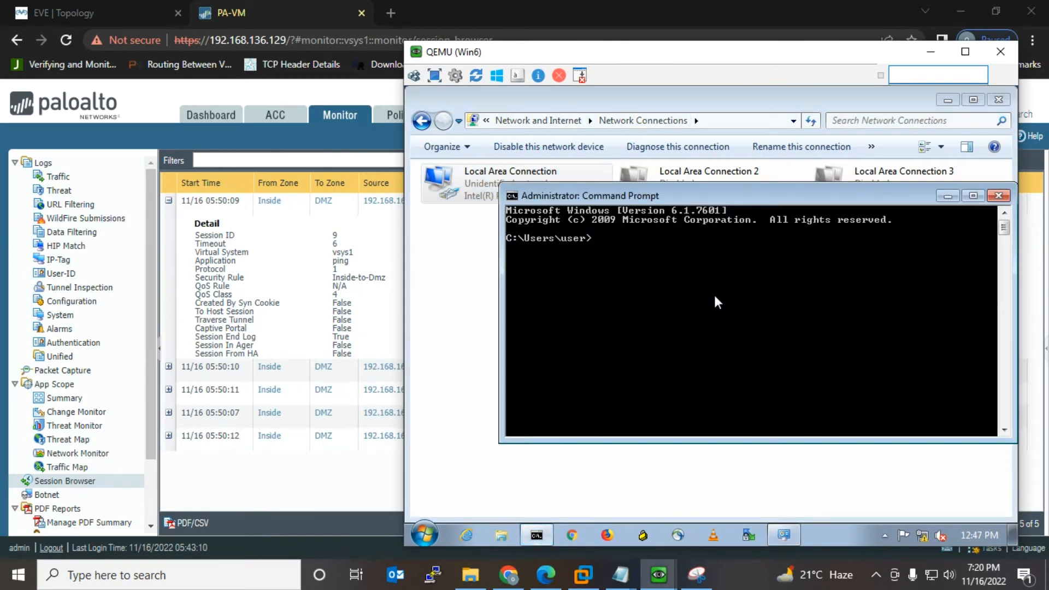
{"action": "type", "text": "ping 192.168.168."}
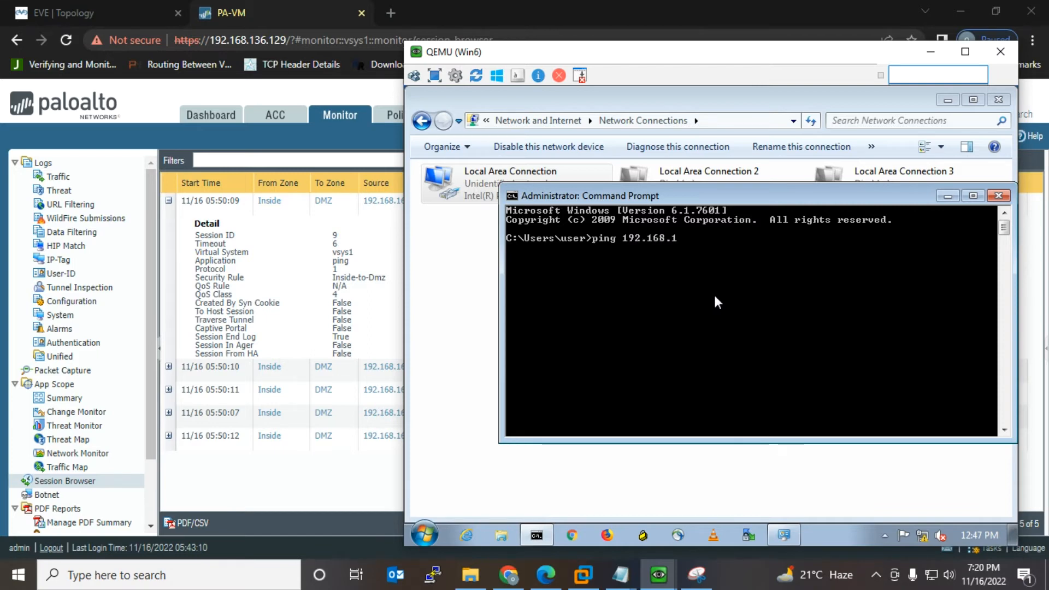
{"action": "type", "text": "10"}
{"action": "key", "text": "Return"}
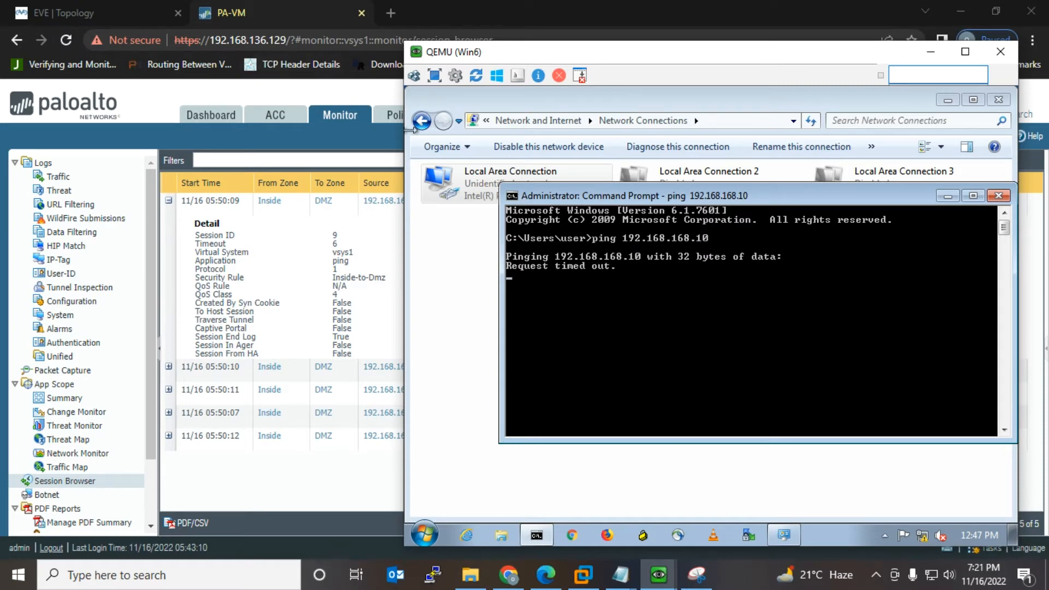
Step: Refresh the Session Browser with a wider Source column, then check Win6 and the EVE topology
{"action": "left_click", "coordinate": [246, 483]}
{"action": "left_click", "coordinate": [999, 136]}
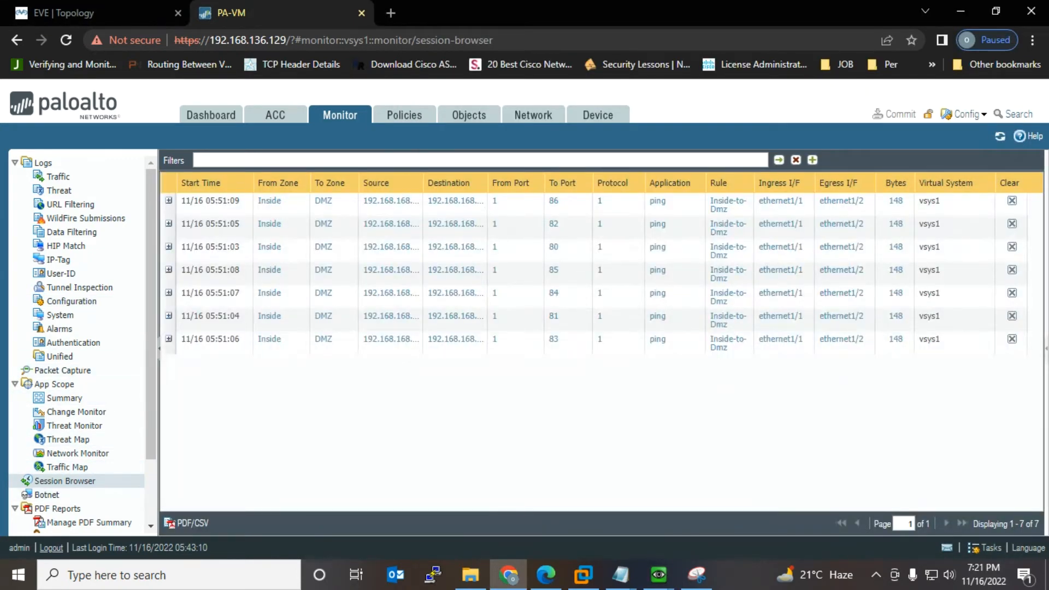
{"action": "left_click_drag", "start_coordinate": [423, 183], "coordinate": [434, 183]}
{"action": "left_click", "coordinate": [999, 136]}
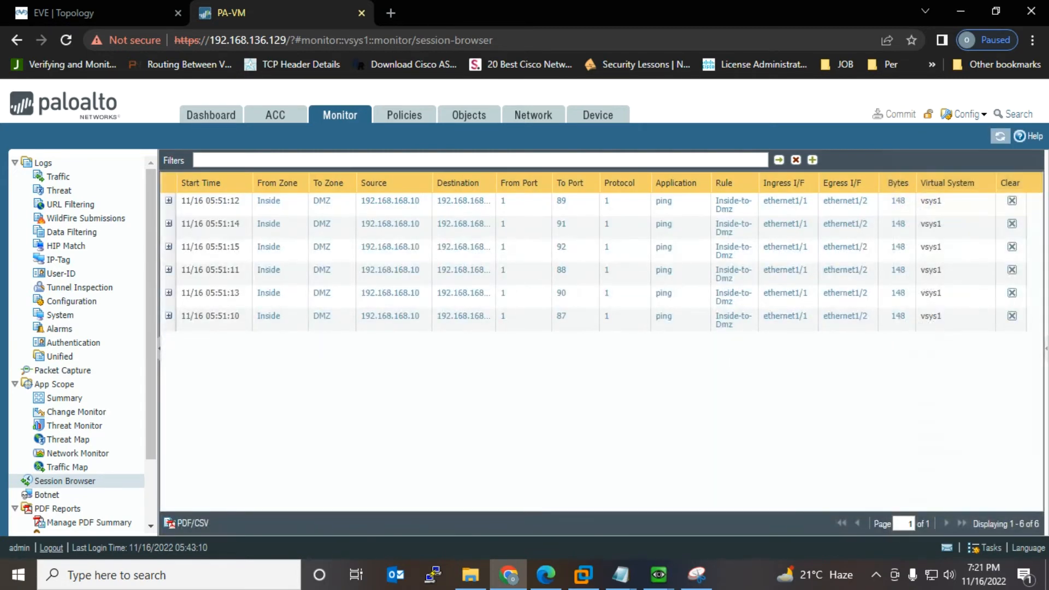
{"action": "left_click", "coordinate": [1000, 136]}
{"action": "mouse_move", "coordinate": [658, 575]}
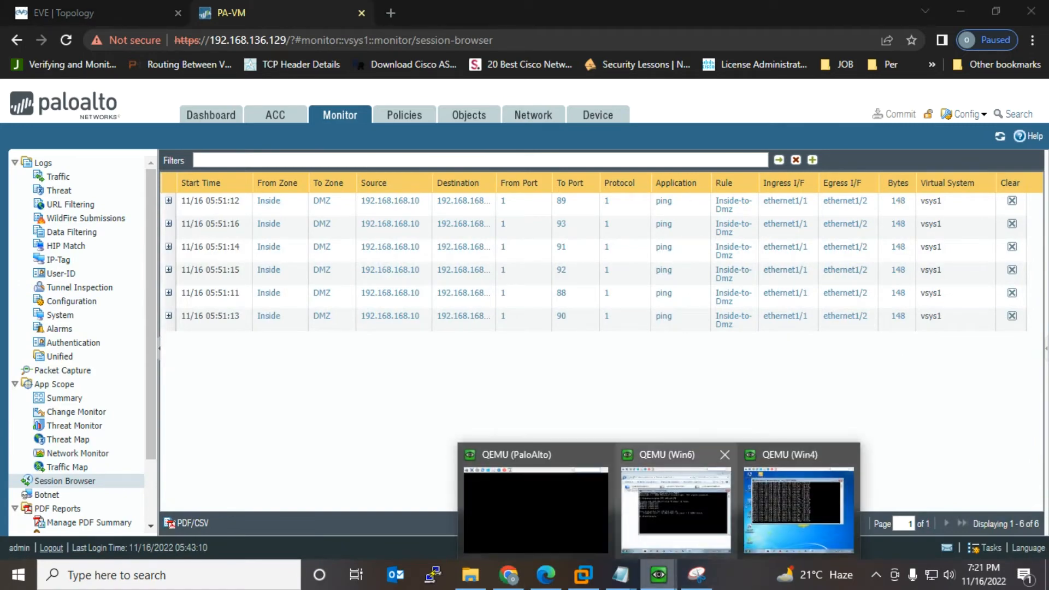
{"action": "mouse_move", "coordinate": [797, 502]}
{"action": "left_click", "coordinate": [676, 506]}
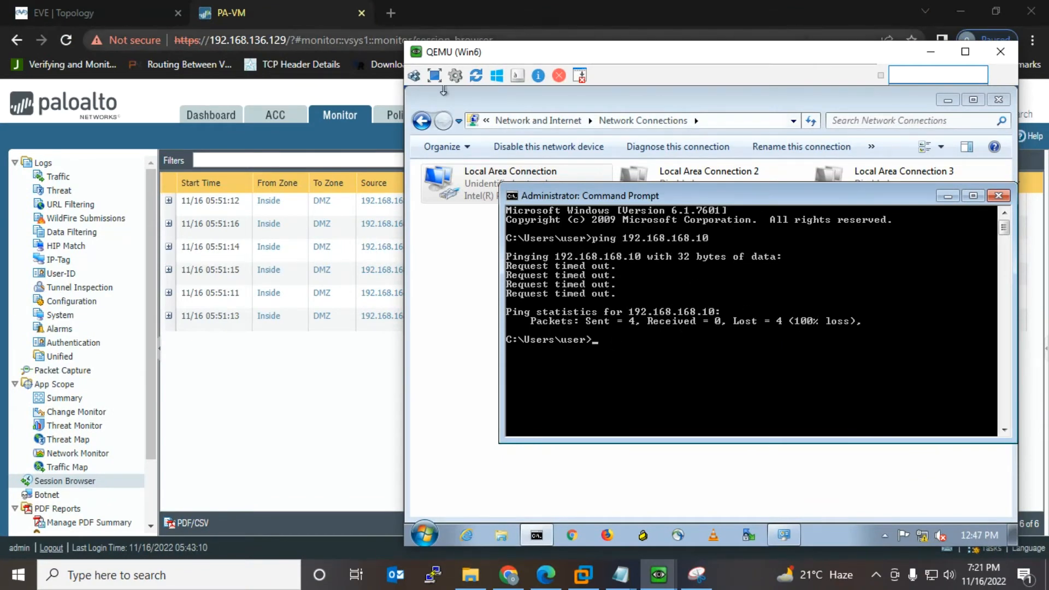
{"action": "left_click", "coordinate": [58, 13]}
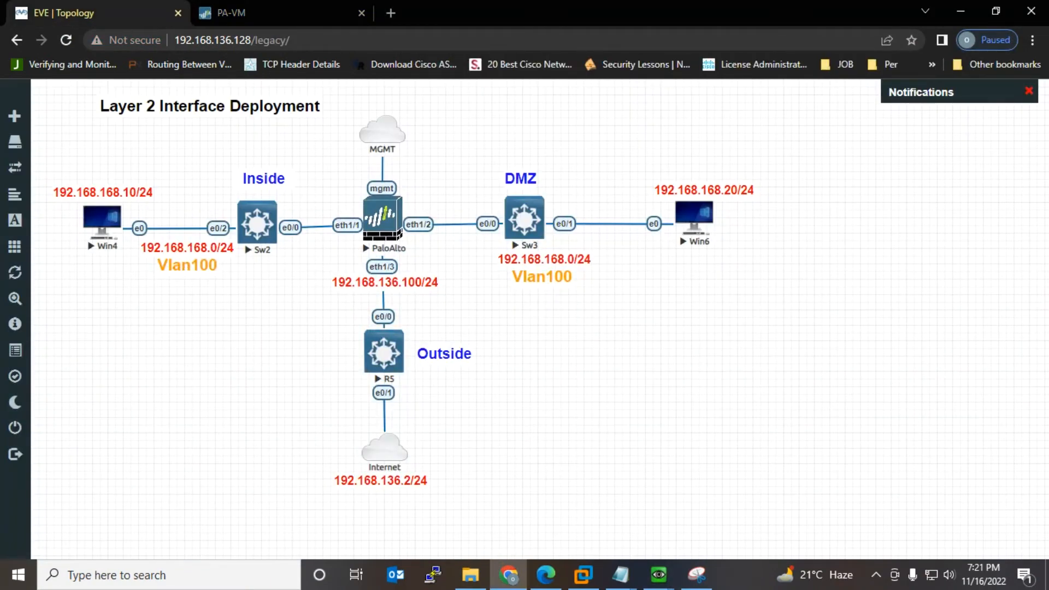
{"action": "left_click", "coordinate": [231, 12]}
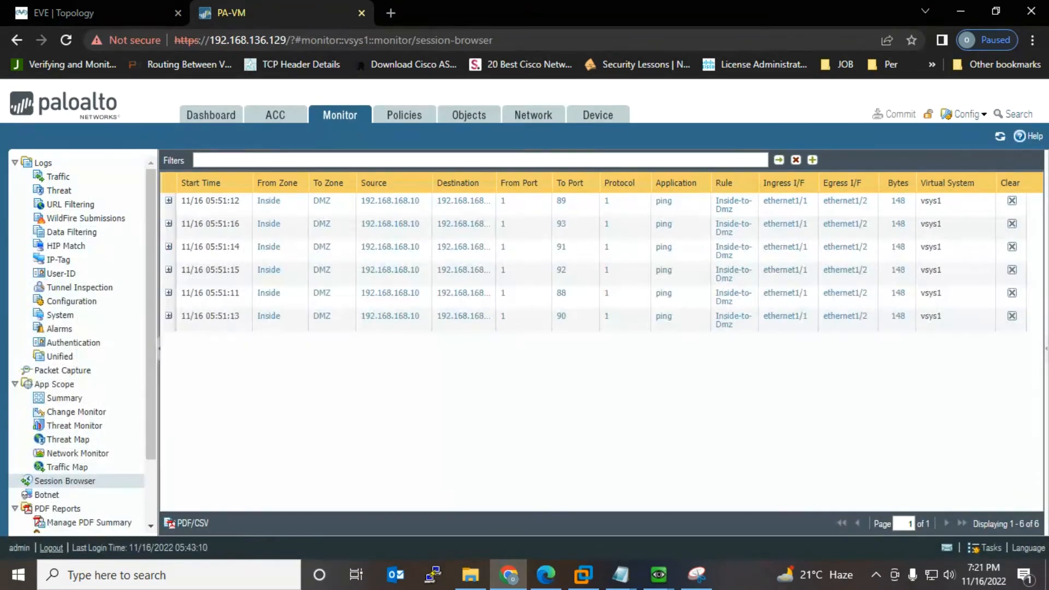
{"action": "left_click", "coordinate": [404, 115]}
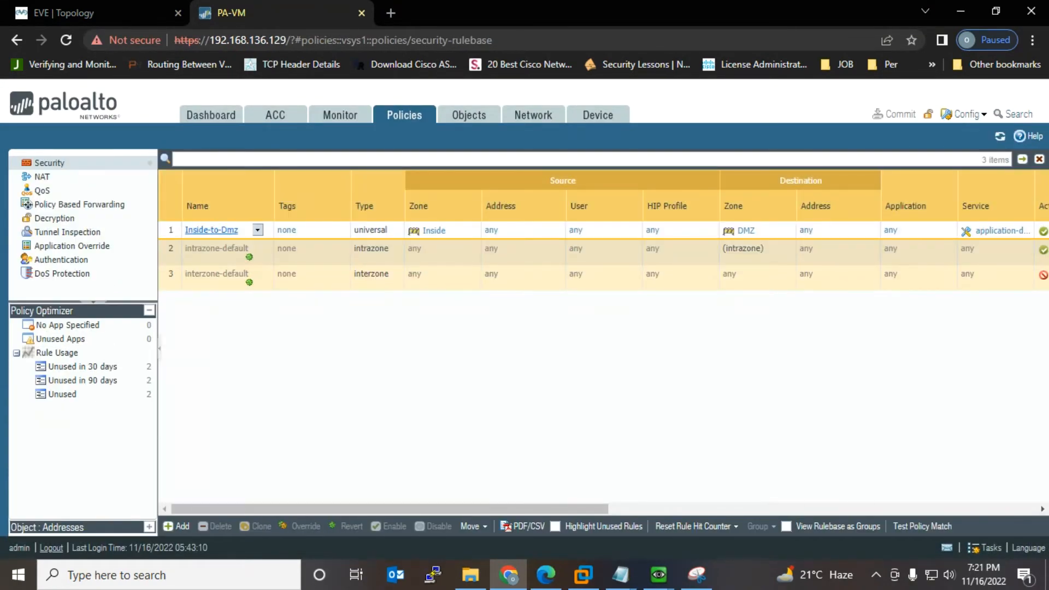
{"action": "left_click", "coordinate": [211, 229]}
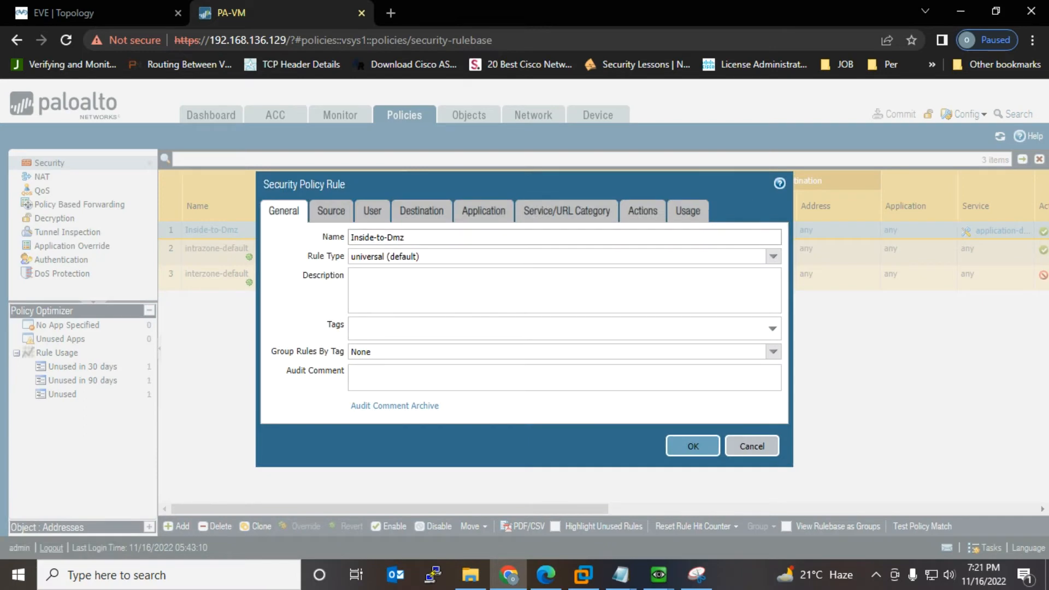
{"action": "left_click", "coordinate": [331, 211]}
{"action": "left_click", "coordinate": [286, 402]}
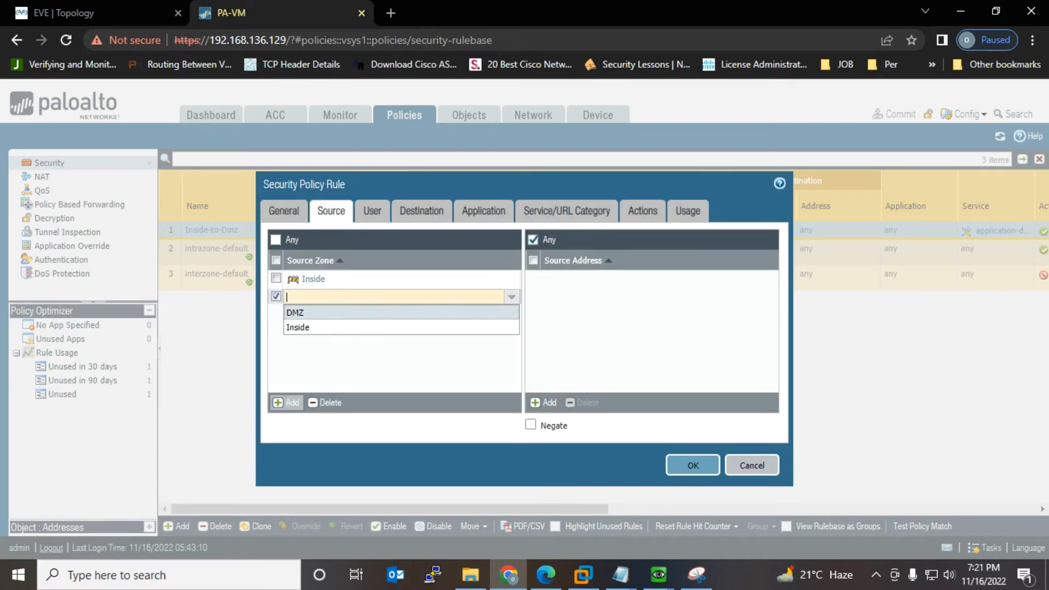
{"action": "left_click", "coordinate": [306, 312]}
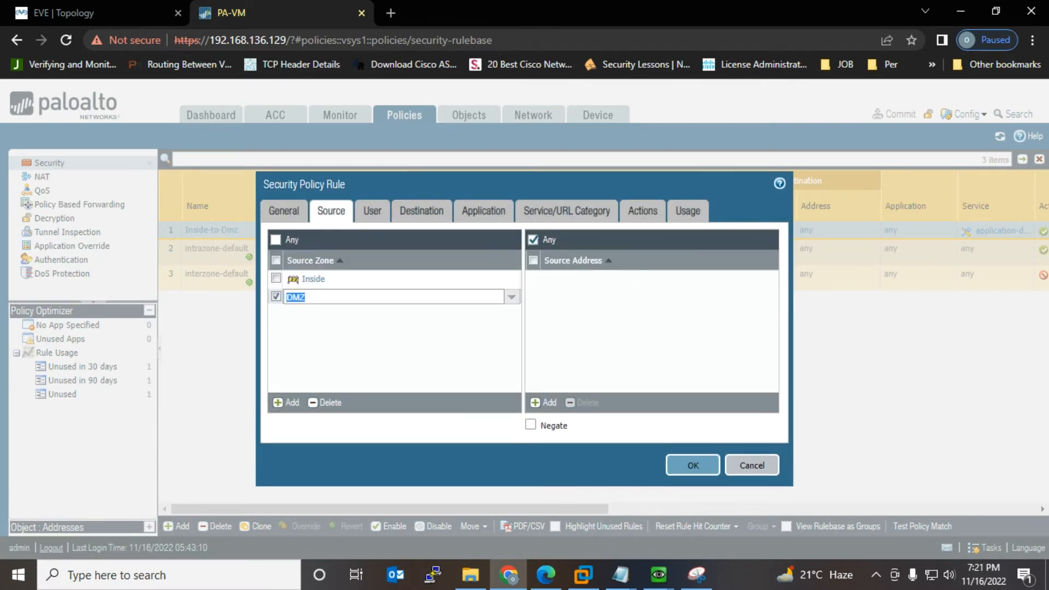
{"action": "left_click", "coordinate": [421, 211]}
{"action": "left_click", "coordinate": [286, 402]}
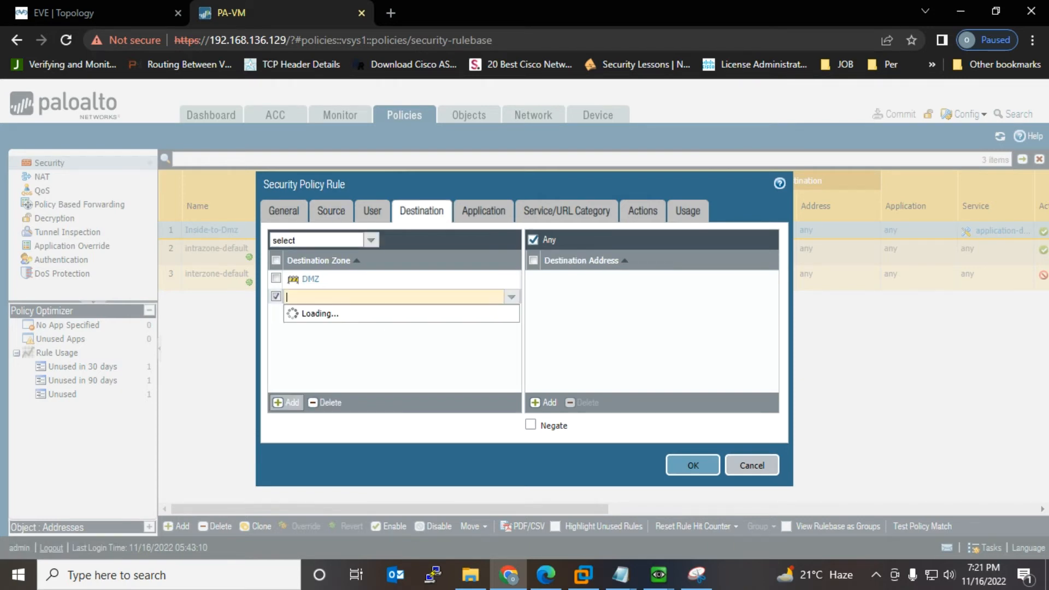
{"action": "left_click", "coordinate": [297, 327]}
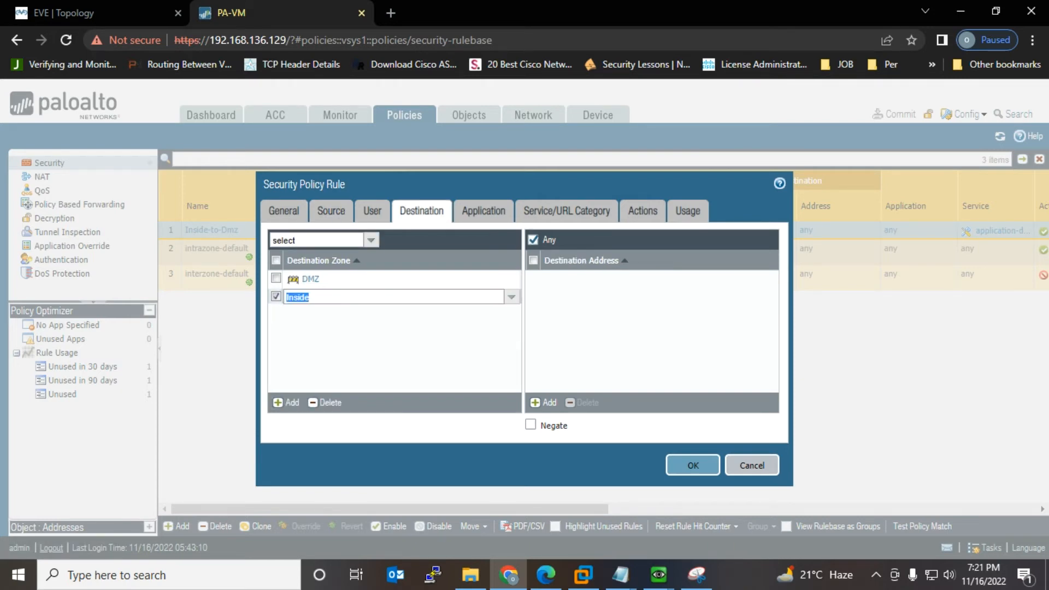
{"action": "left_click", "coordinate": [355, 345]}
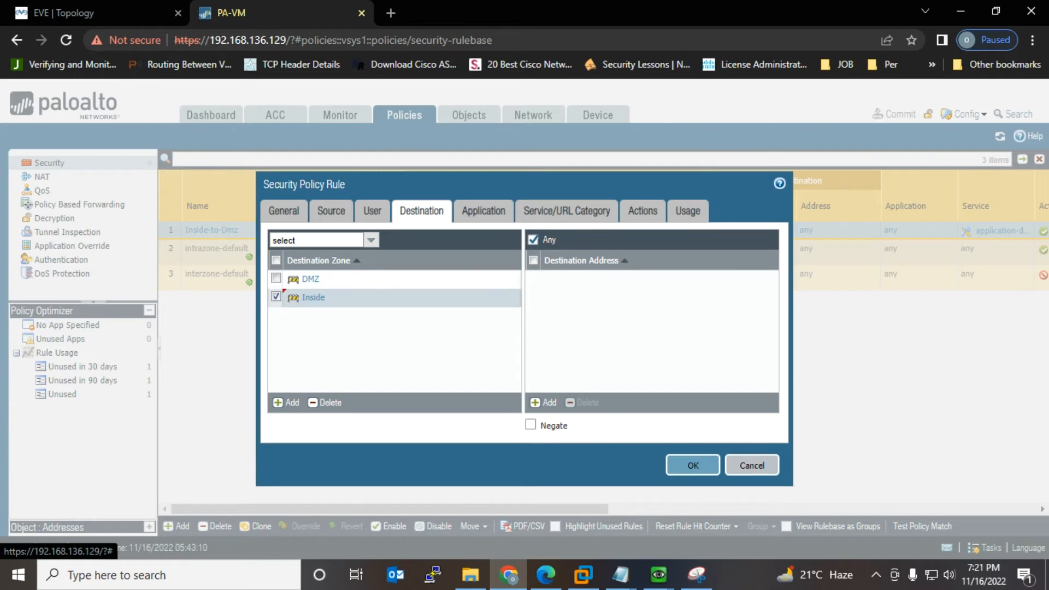
{"action": "left_click", "coordinate": [104, 13]}
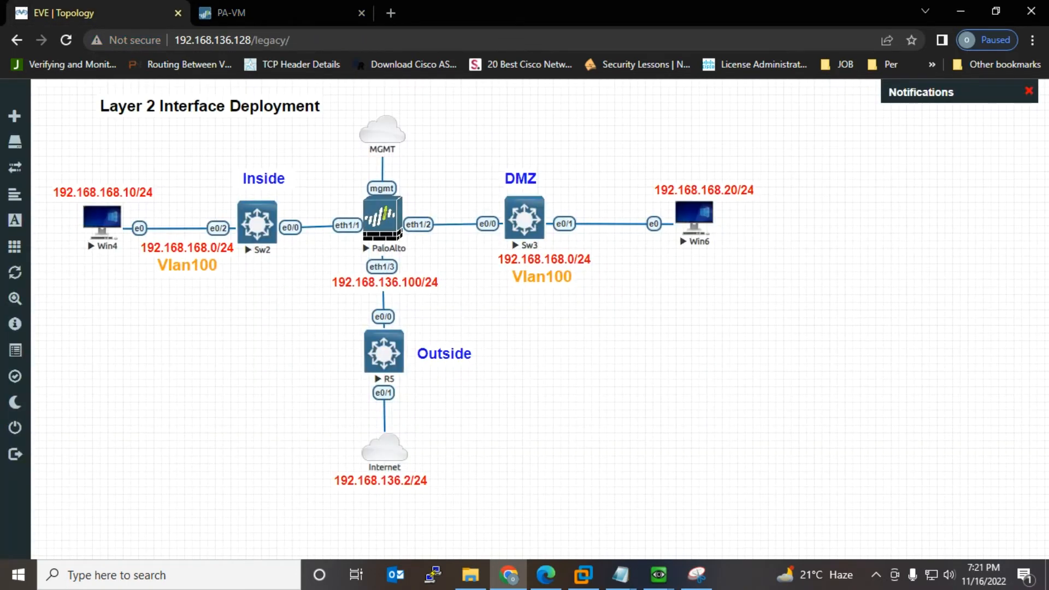
{"action": "left_click", "coordinate": [235, 13]}
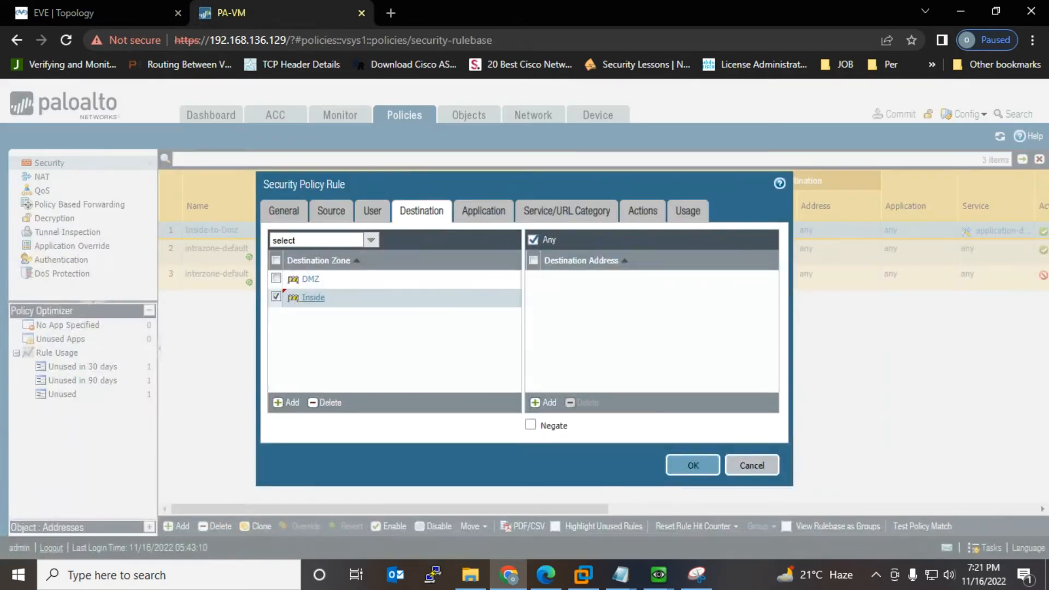
{"action": "left_click", "coordinate": [752, 466]}
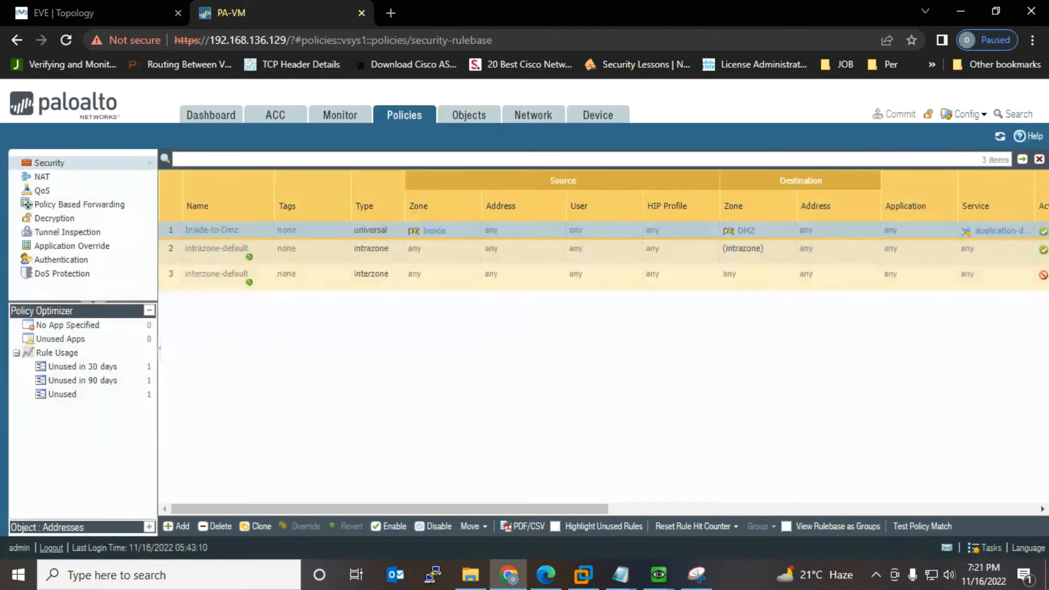
{"action": "left_click", "coordinate": [104, 13]}
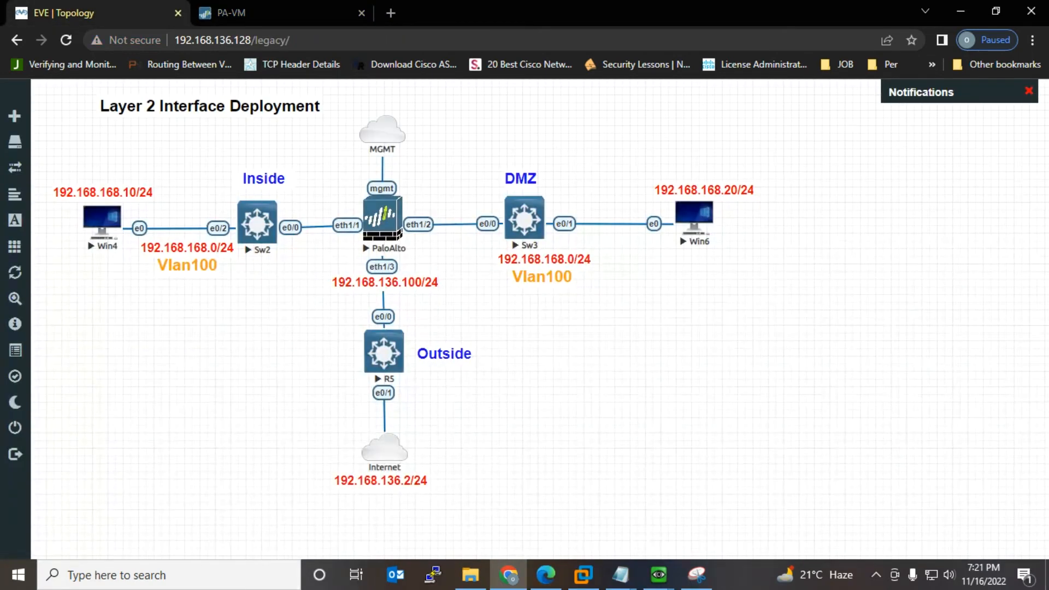
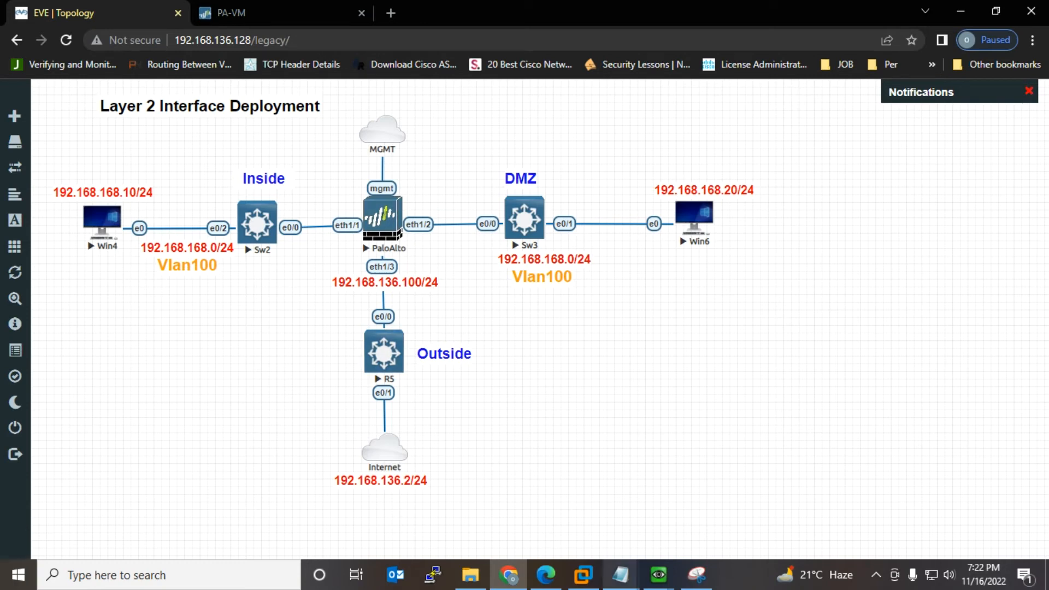
Step: Mark the next item in the Notepad checklist, then switch to the PA-VM firewall tab
{"action": "mouse_move", "coordinate": [620, 574]}
{"action": "left_click", "coordinate": [658, 497]}
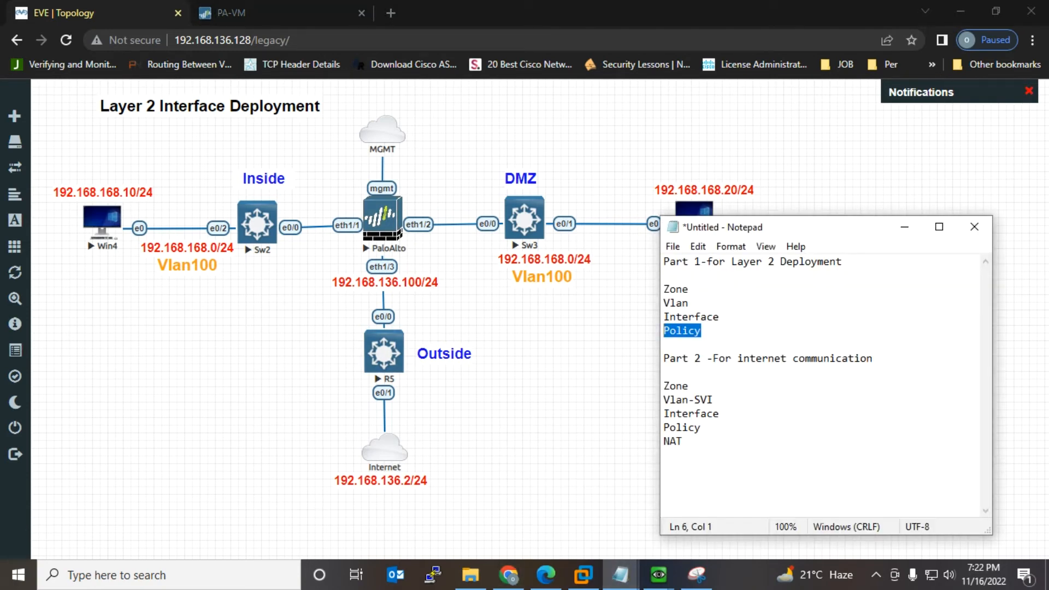
{"action": "left_click_drag", "start_coordinate": [688, 386], "coordinate": [663, 413]}
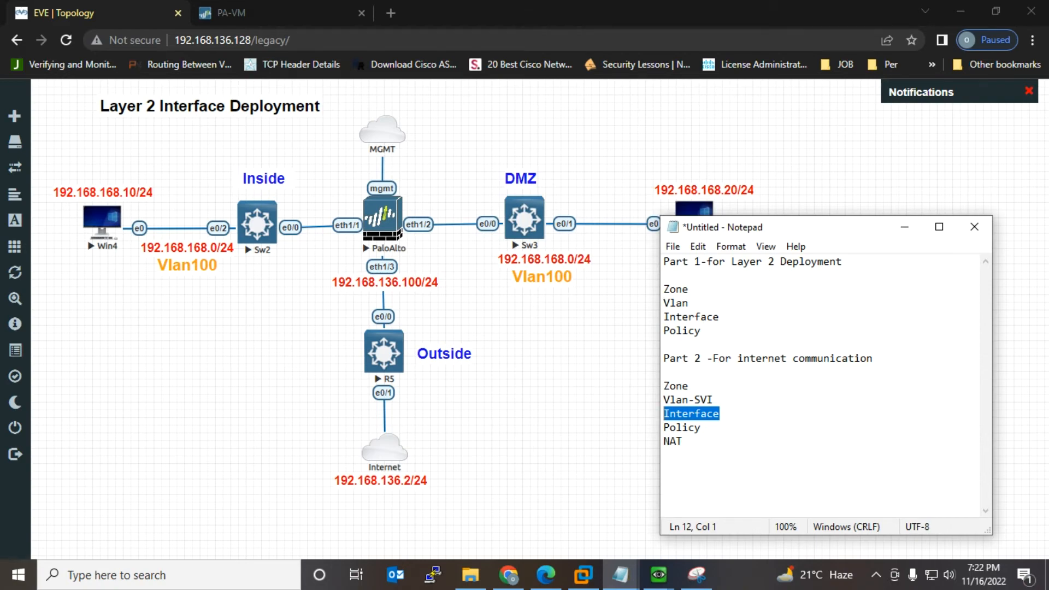
{"action": "left_click", "coordinate": [231, 12]}
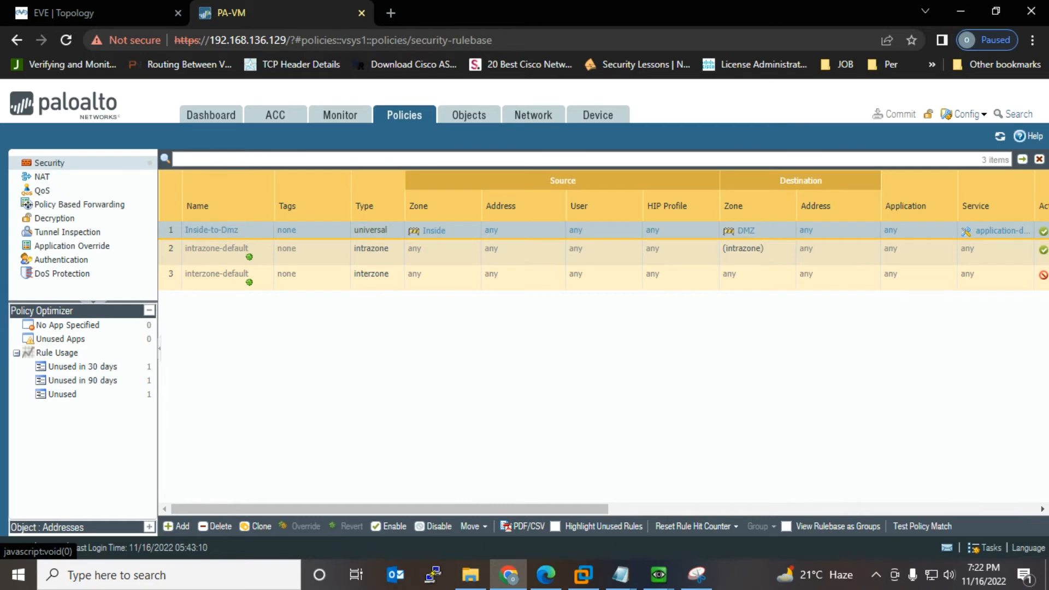
Step: Create a Layer3 security zone named L3-Inside under Network > Zones
{"action": "left_click", "coordinate": [533, 115]}
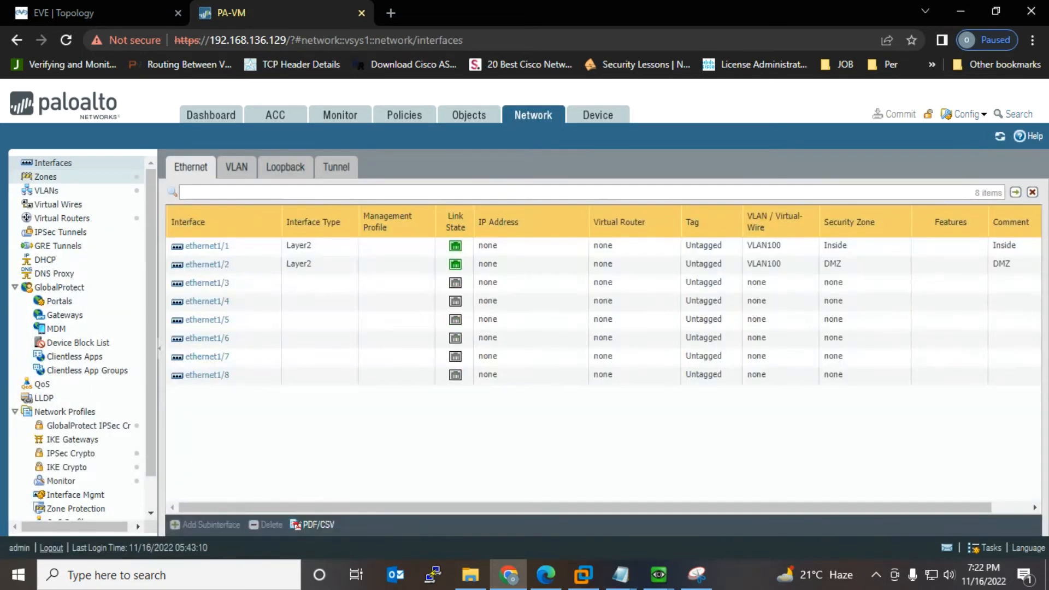
{"action": "left_click", "coordinate": [45, 177]}
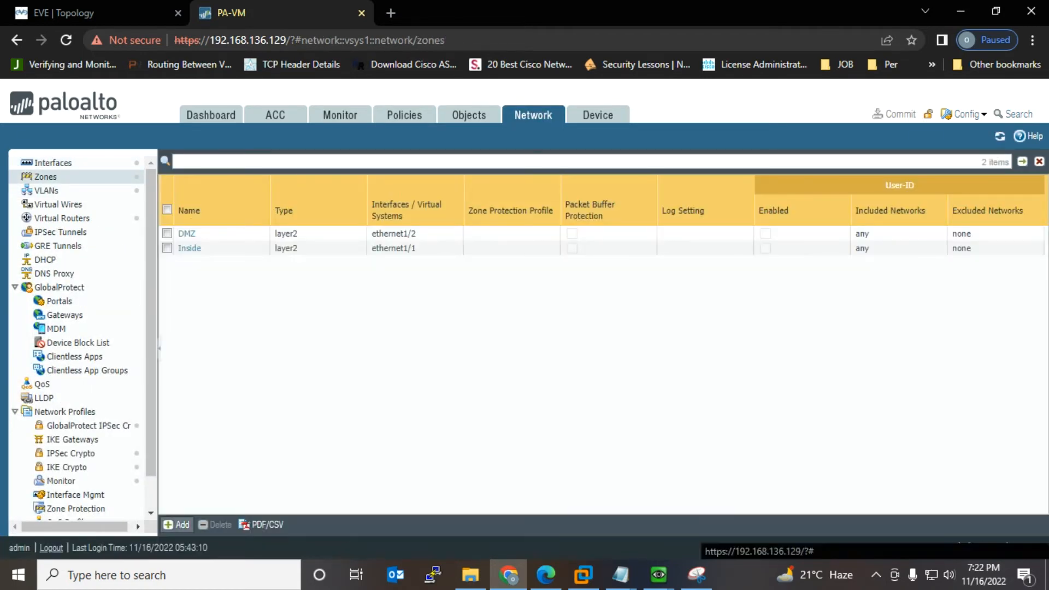
{"action": "left_click", "coordinate": [176, 524]}
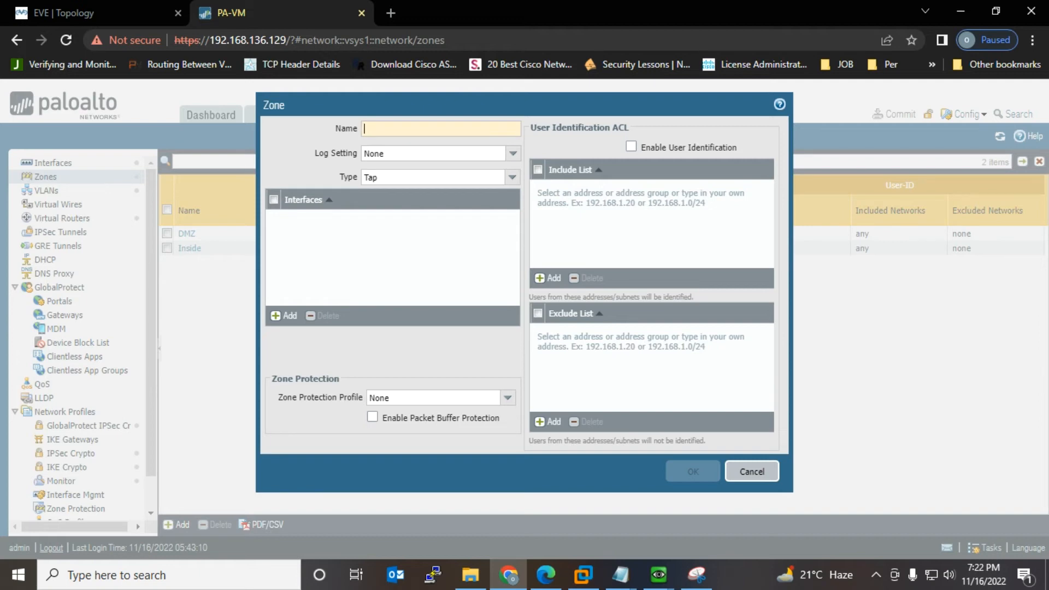
{"action": "type", "text": "L"}
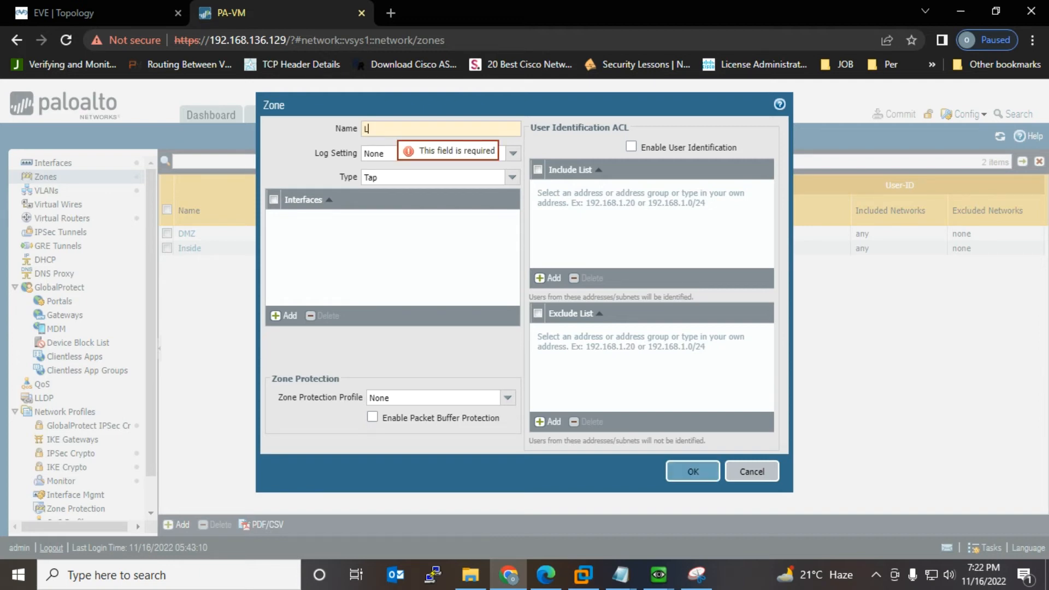
{"action": "type", "text": "3-Inside"}
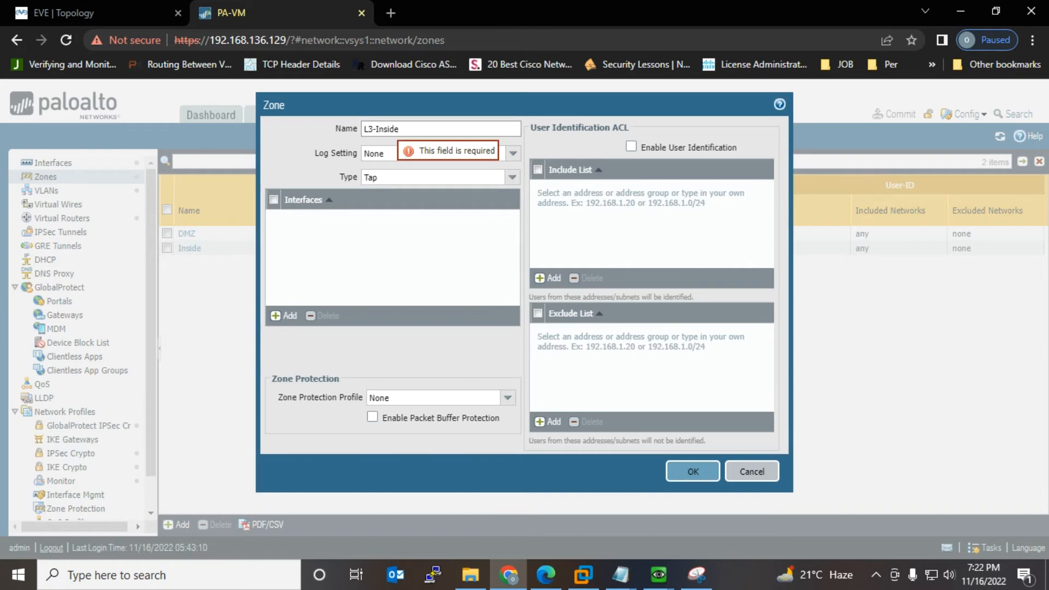
{"action": "left_click", "coordinate": [512, 177]}
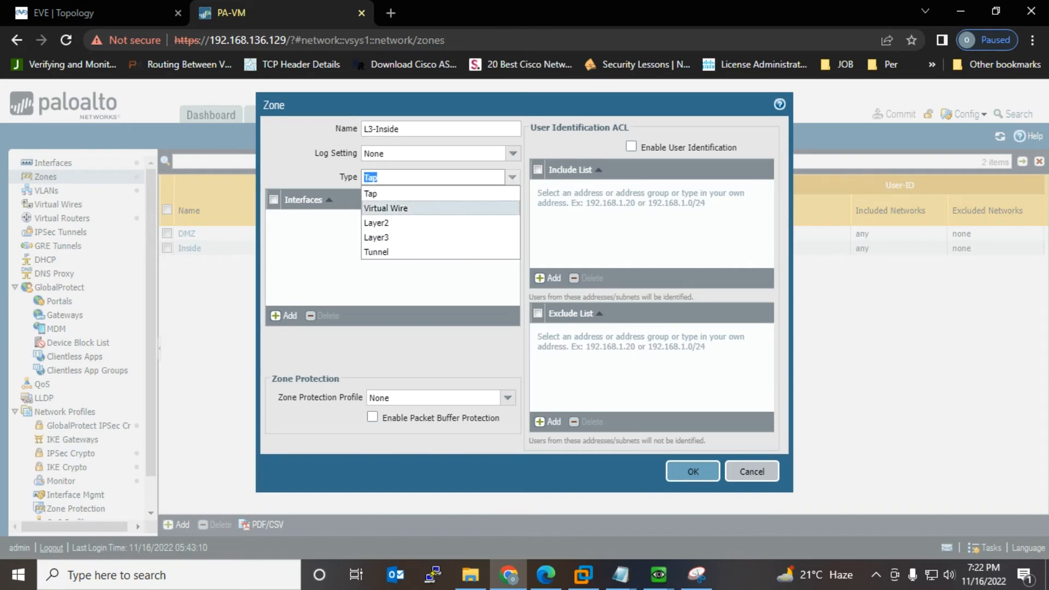
{"action": "left_click", "coordinate": [376, 238]}
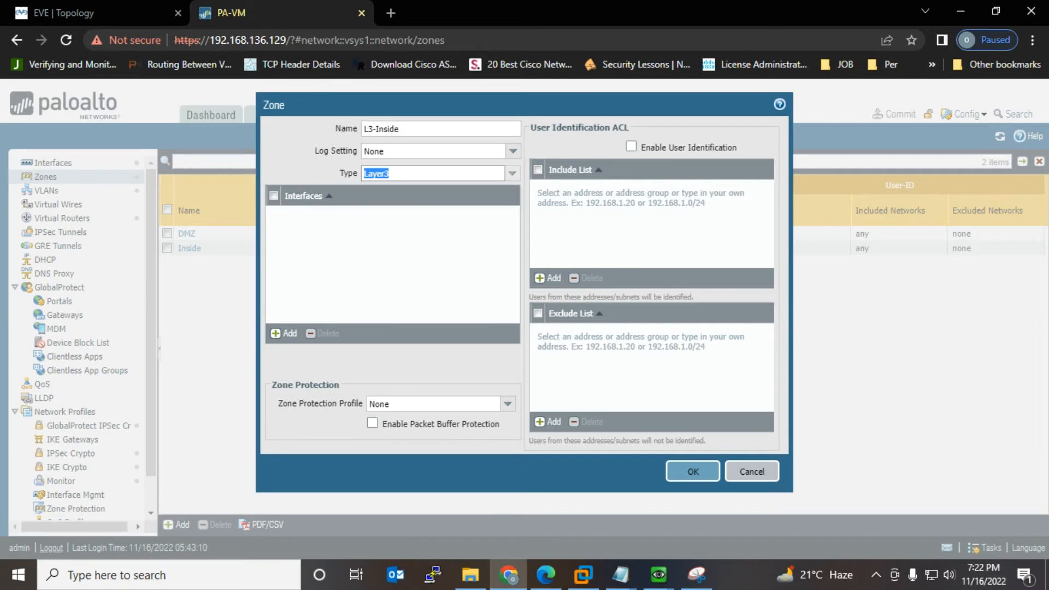
{"action": "left_click", "coordinate": [693, 472]}
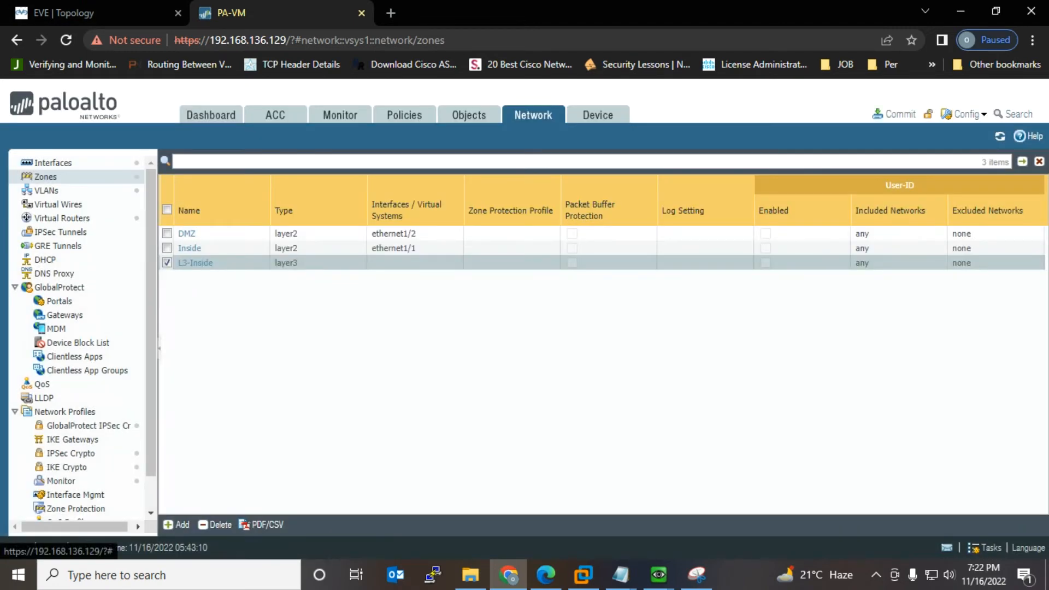
Step: Add a second zone named Outside
{"action": "left_click", "coordinate": [175, 525]}
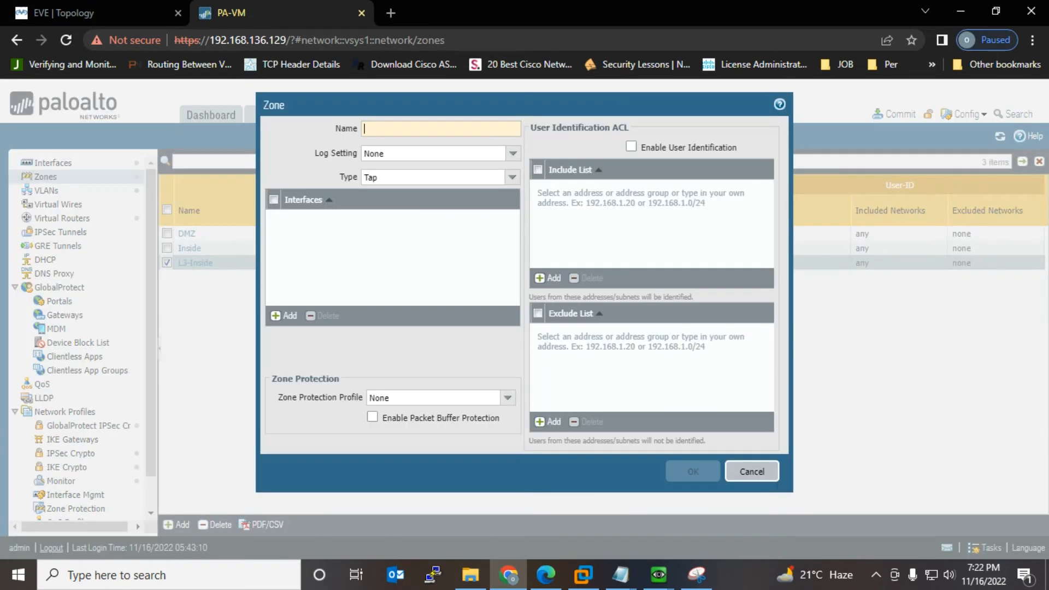
{"action": "type", "text": "Outside"}
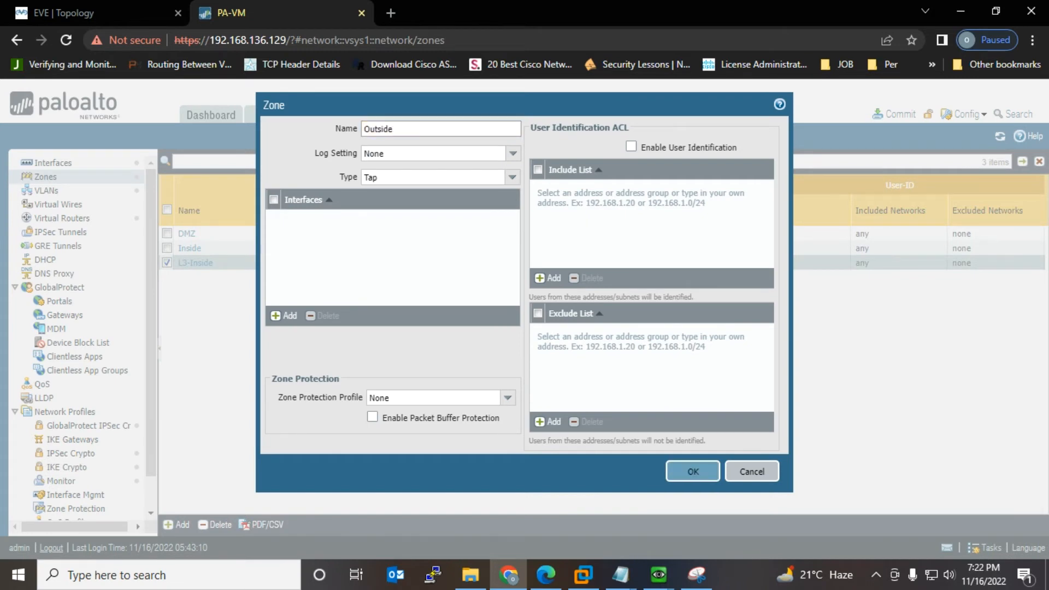
{"action": "key", "text": "Return"}
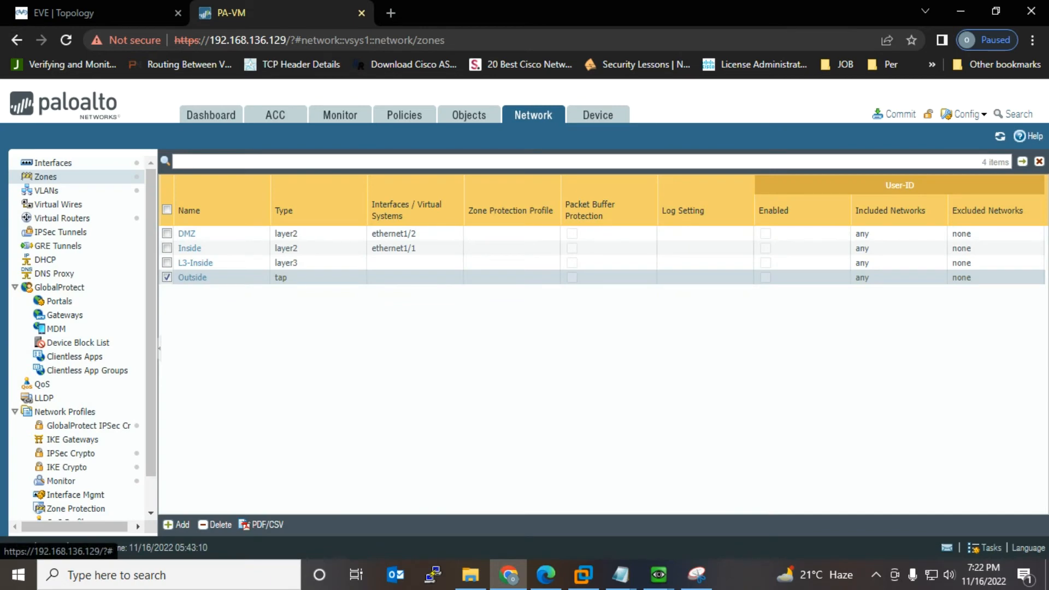
{"action": "left_click", "coordinate": [621, 575]}
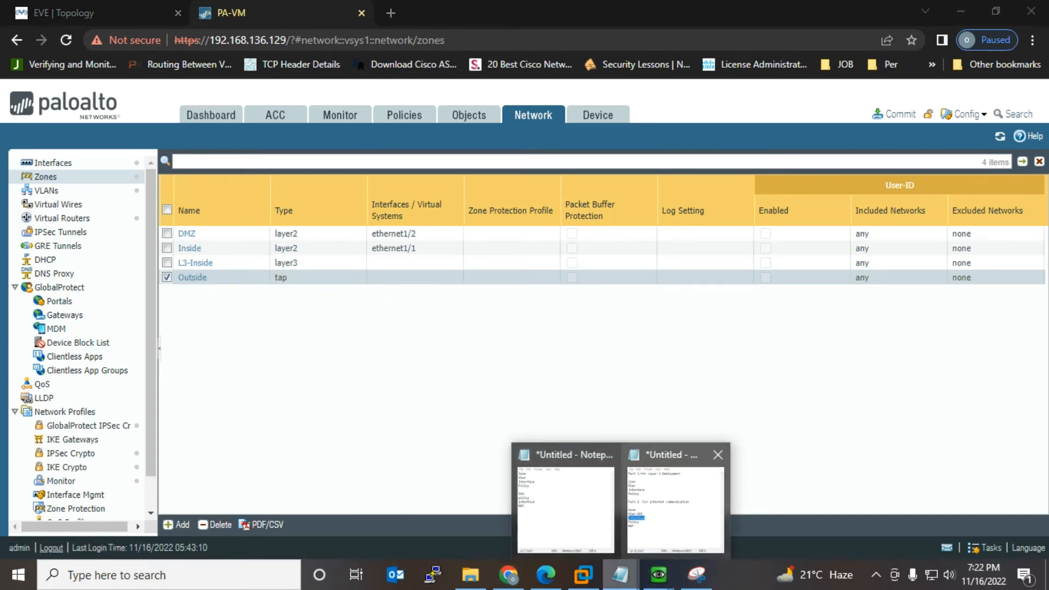
Step: Highlight the Vlan-SVI step in the Notepad checklist
{"action": "left_click", "coordinate": [676, 503]}
{"action": "key", "text": "Up"}
{"action": "key", "text": "End"}
{"action": "key", "text": "shift+Left"}
{"action": "key", "text": "shift+Left"}
{"action": "key", "text": "shift+Left"}
{"action": "key", "text": "shift+Left"}
{"action": "key", "text": "shift+Left"}
{"action": "key", "text": "shift+Left"}
{"action": "key", "text": "shift+Left"}
{"action": "key", "text": "shift+Left"}
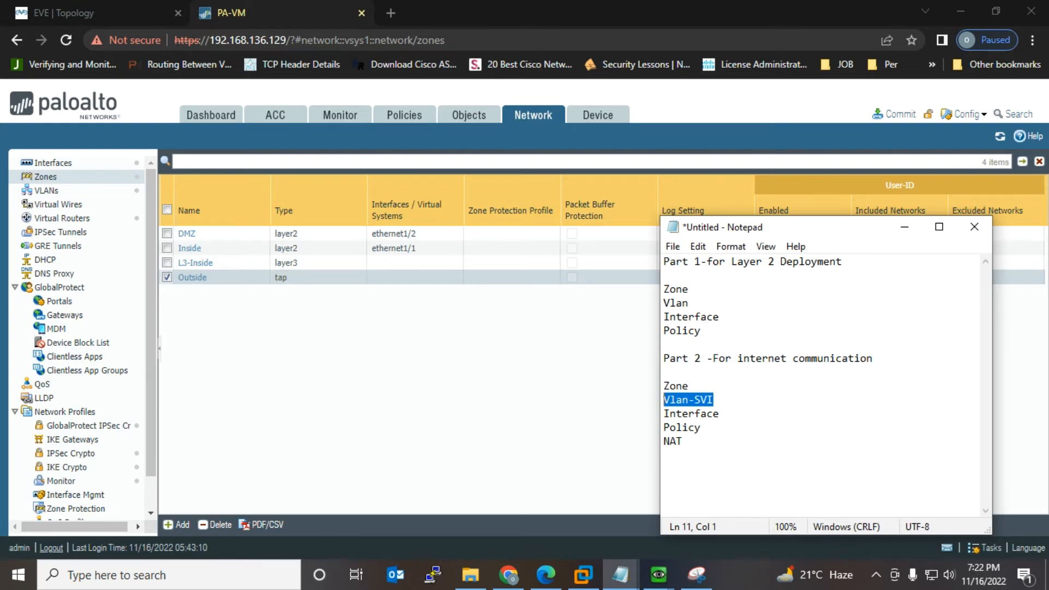
{"action": "key", "text": "alt+Tab"}
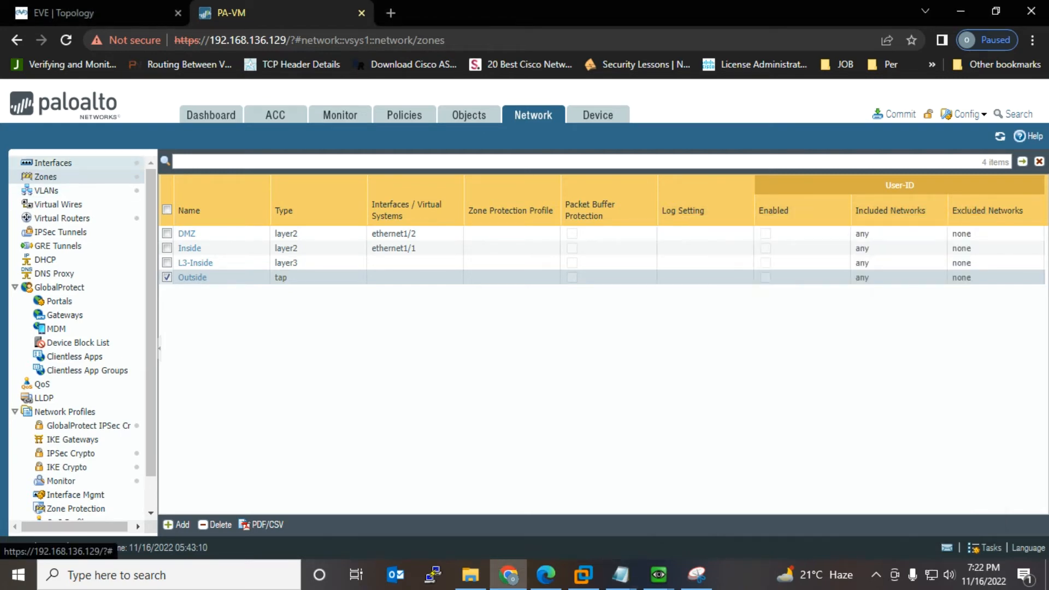
Step: Create VLAN interface vlan.100 on VLAN100, virtual router default, zone L3-Inside
{"action": "left_click", "coordinate": [53, 162]}
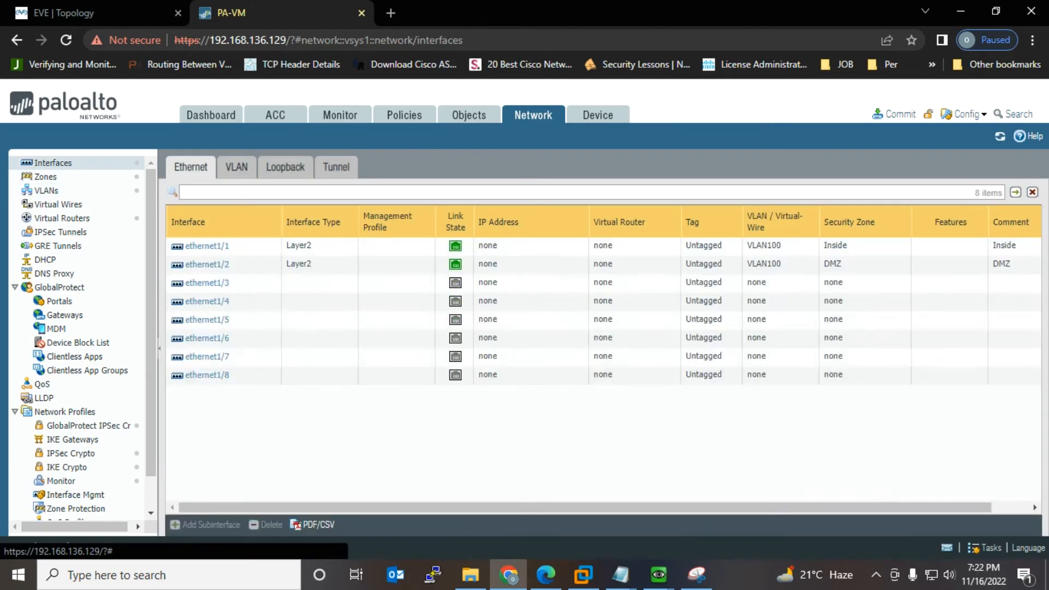
{"action": "left_click", "coordinate": [237, 167]}
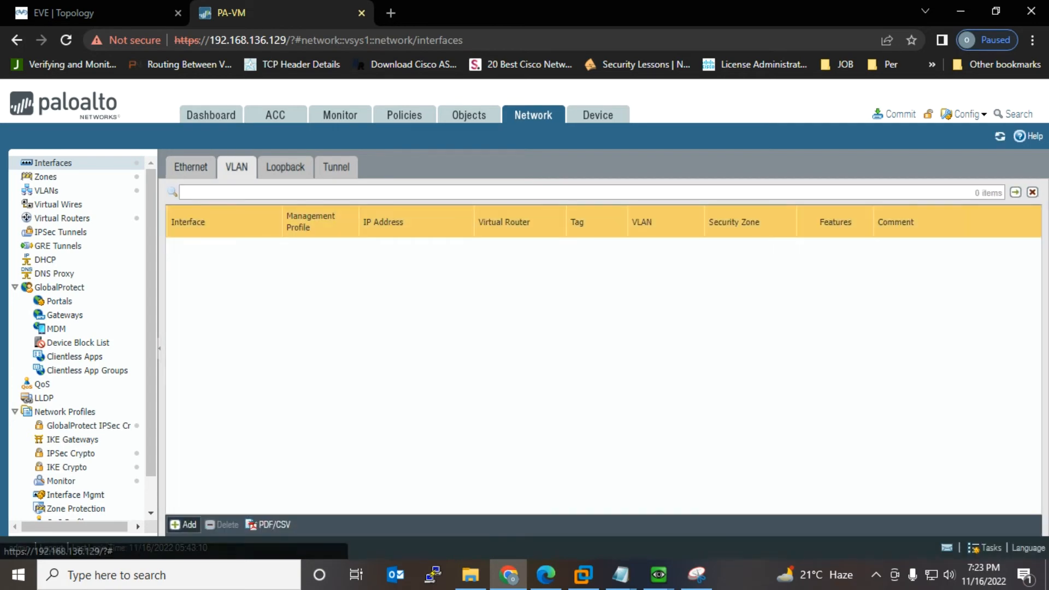
{"action": "left_click", "coordinate": [184, 525]}
{"action": "left_click", "coordinate": [761, 234]}
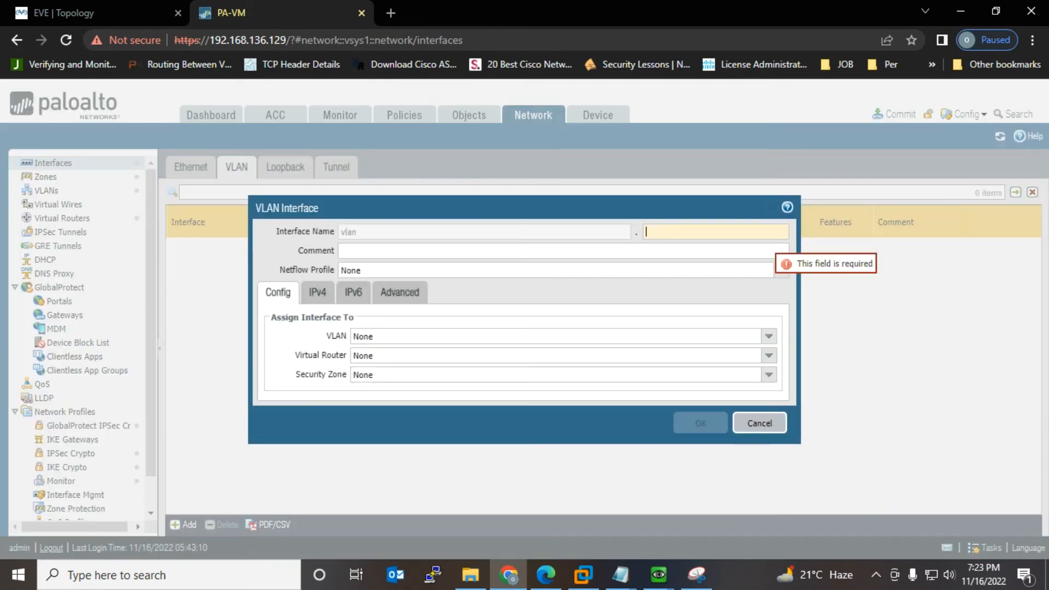
{"action": "type", "text": "100"}
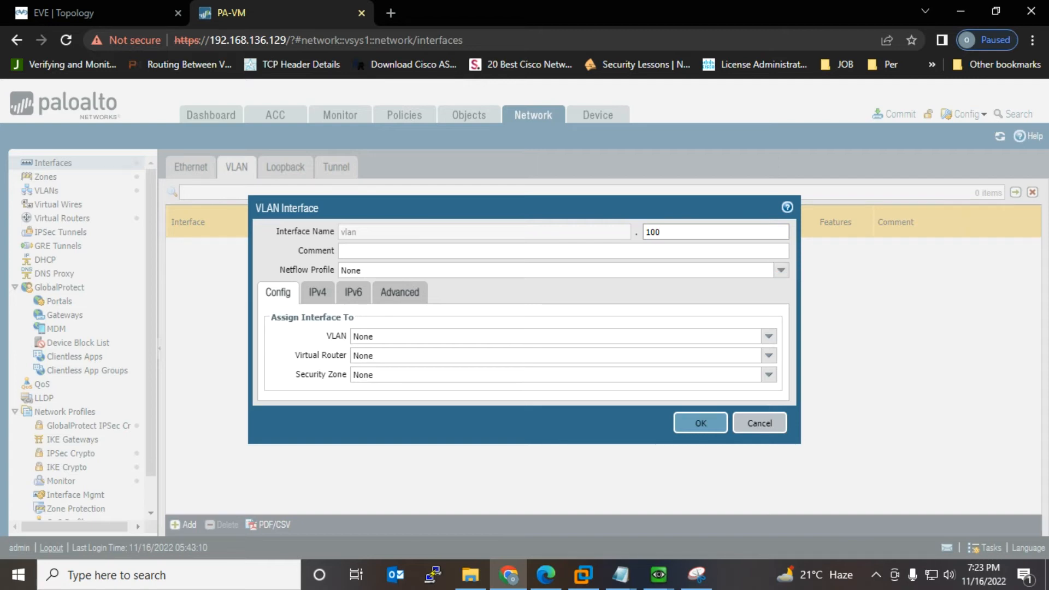
{"action": "left_click", "coordinate": [769, 336]}
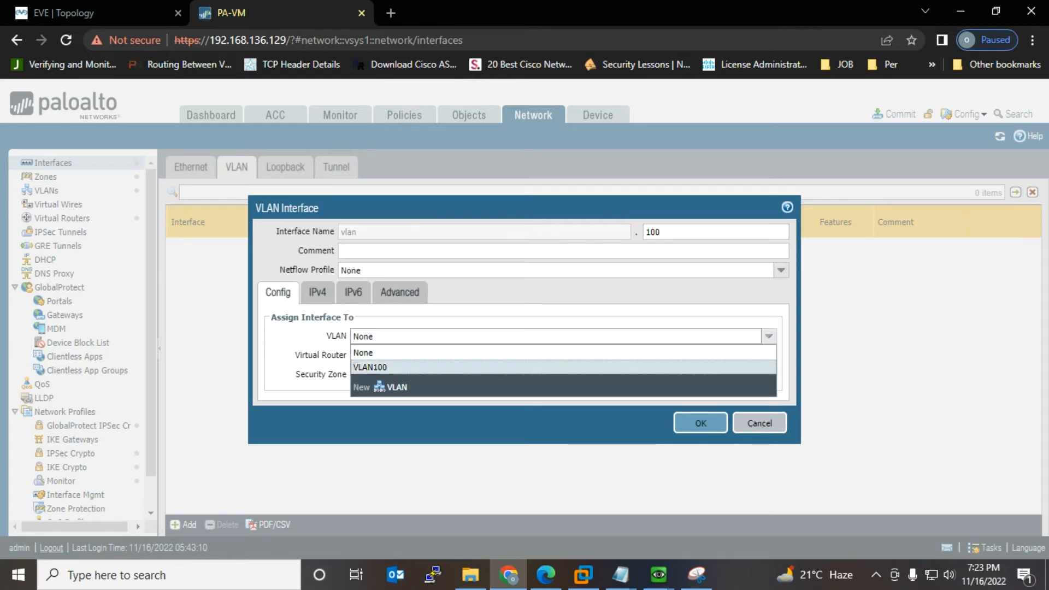
{"action": "left_click", "coordinate": [563, 366]}
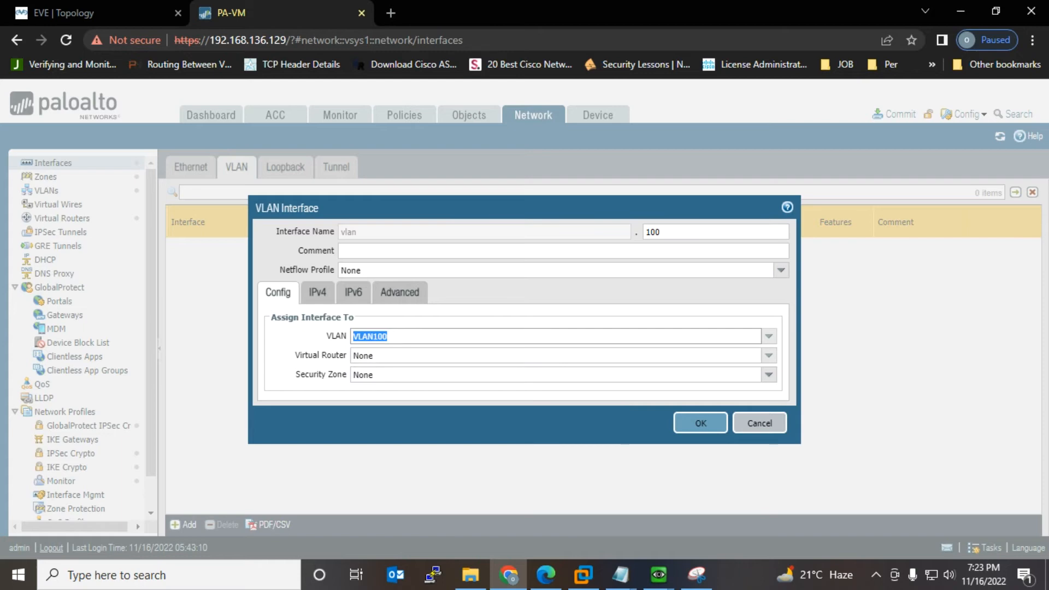
{"action": "left_click", "coordinate": [768, 356]}
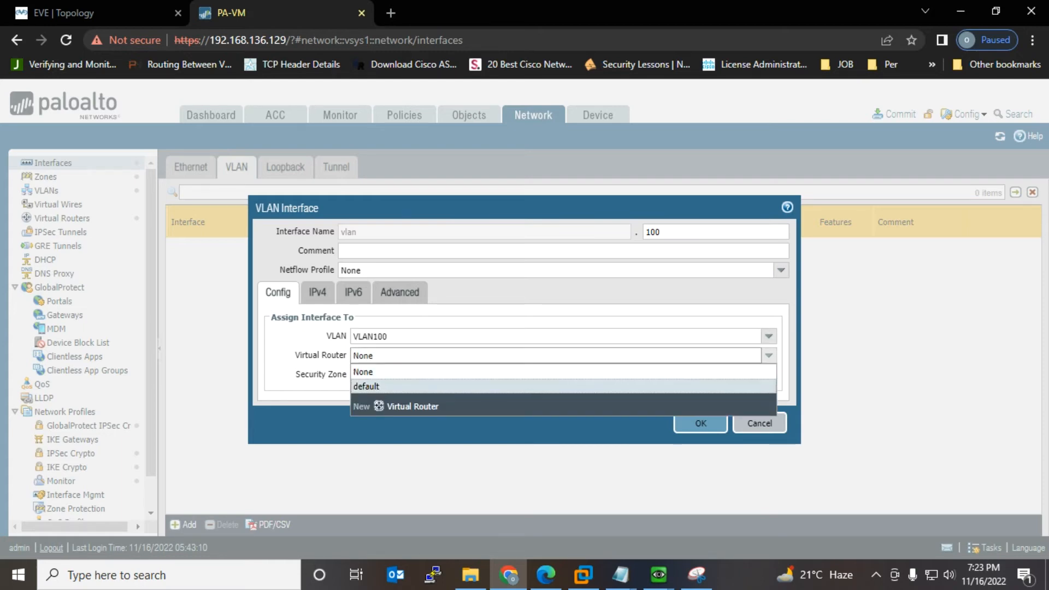
{"action": "left_click", "coordinate": [377, 386]}
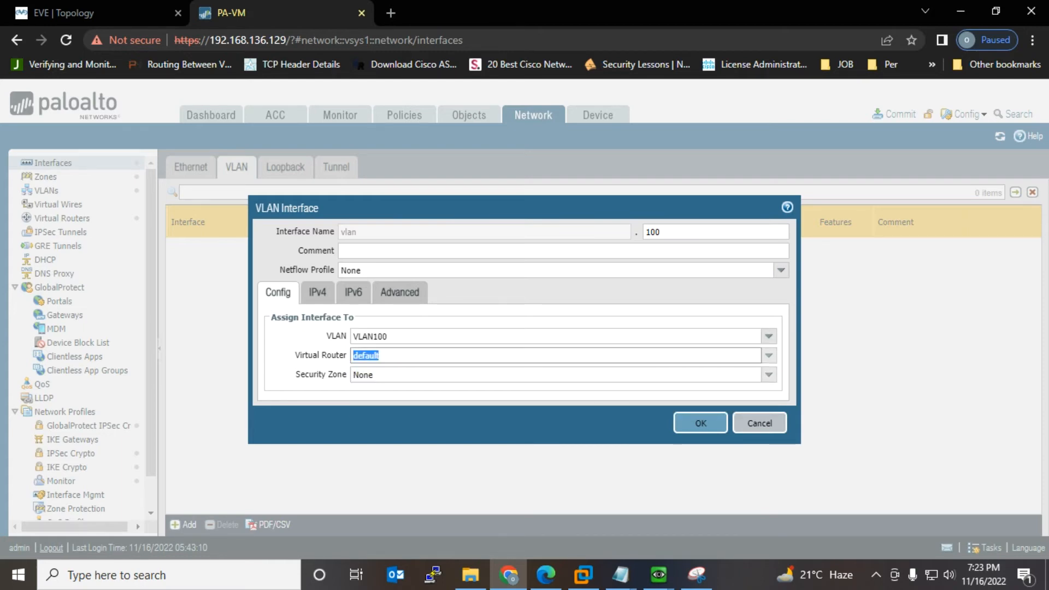
{"action": "left_click", "coordinate": [768, 375]}
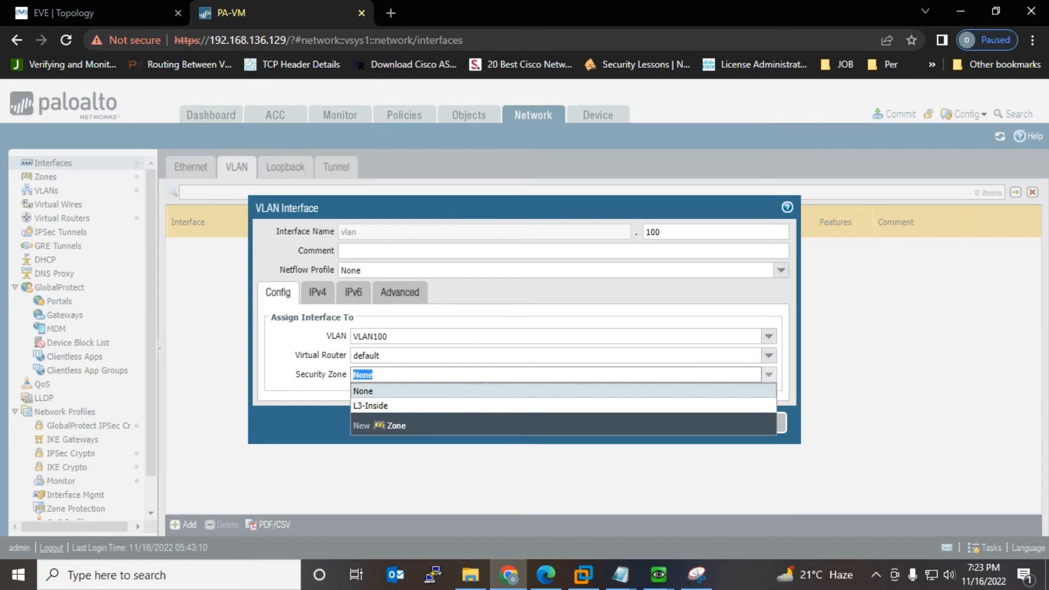
{"action": "left_click", "coordinate": [377, 405]}
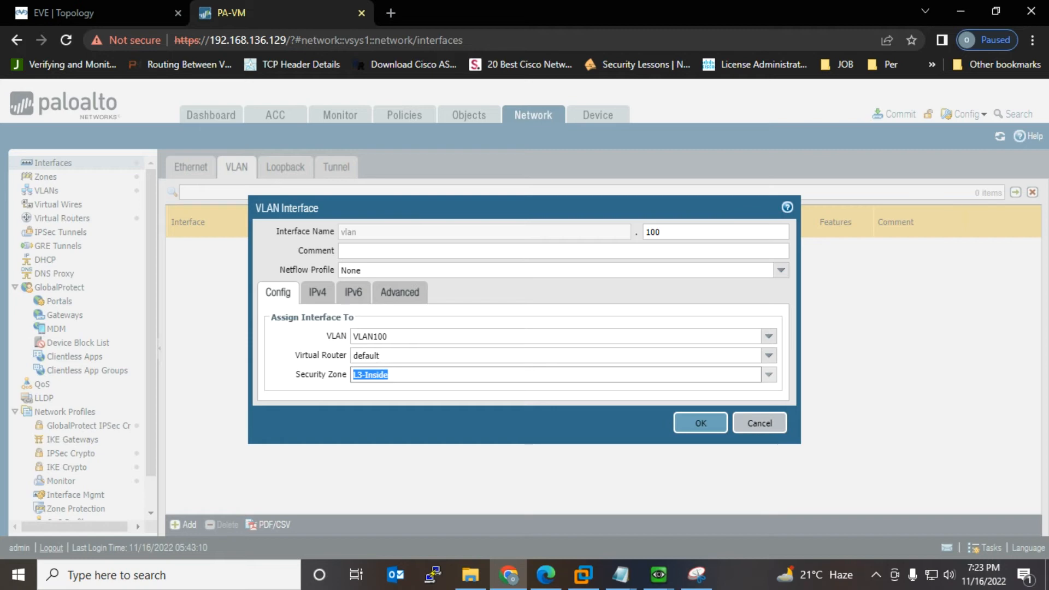
Step: Give vlan.100 the IPv4 address 192.168.168.100/24 and save it
{"action": "left_click", "coordinate": [317, 293]}
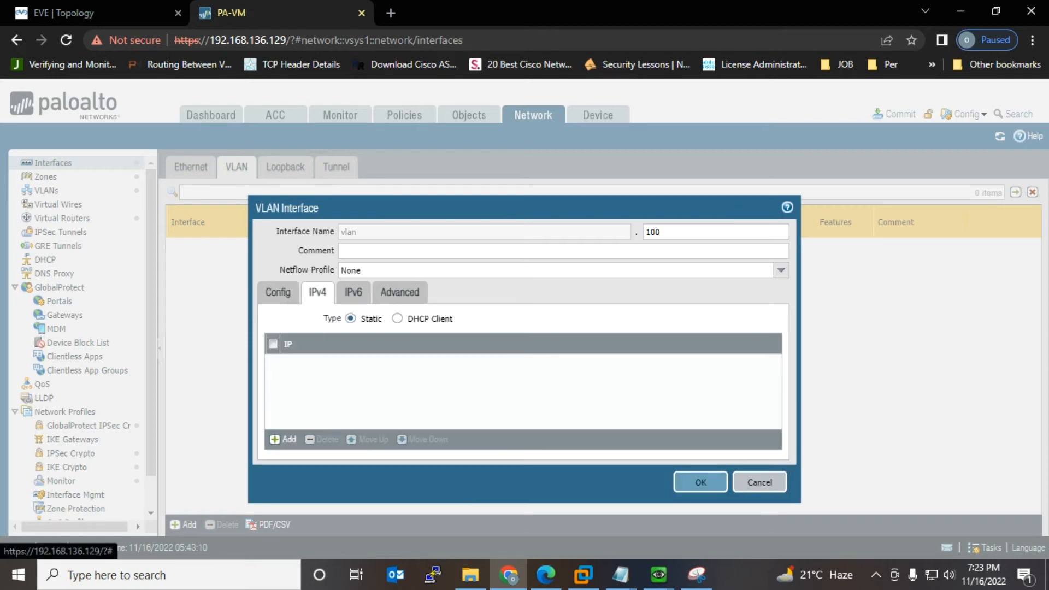
{"action": "left_click", "coordinate": [283, 439]}
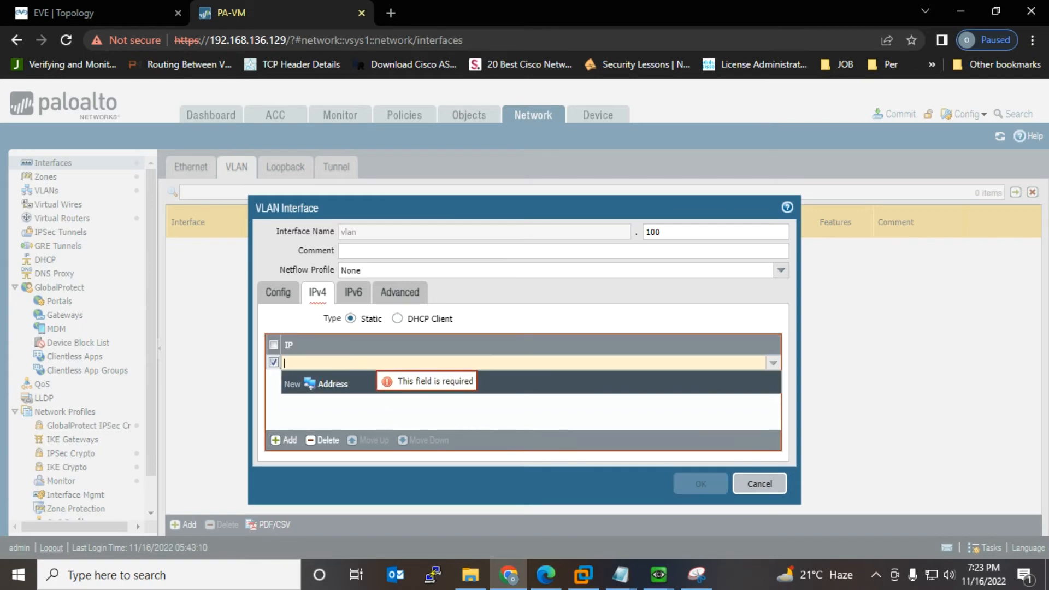
{"action": "type", "text": "192"}
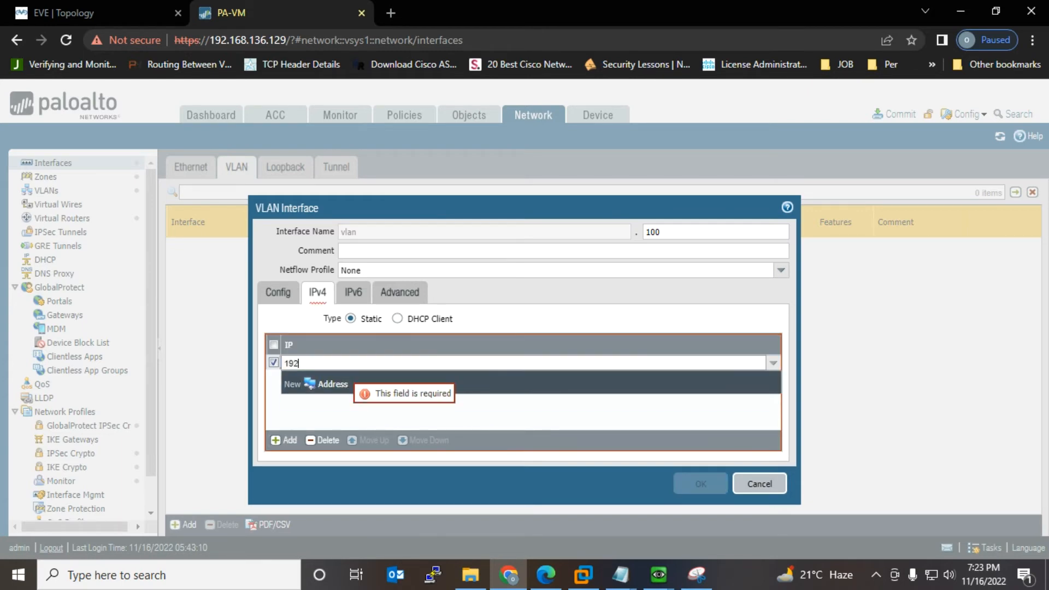
{"action": "type", "text": ".168.168.100"}
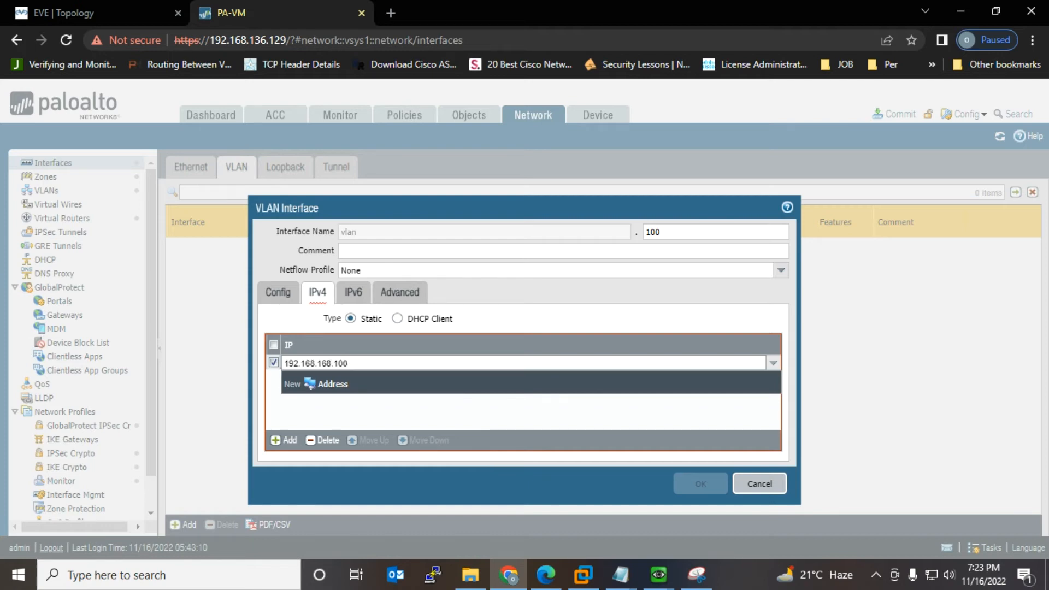
{"action": "type", "text": "/24"}
{"action": "key", "text": "Return"}
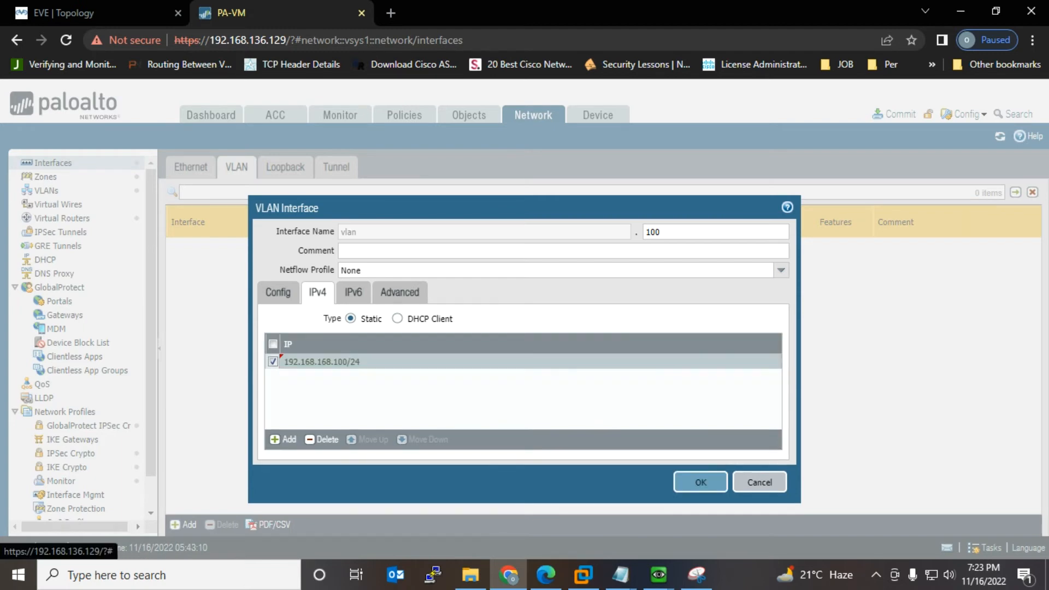
{"action": "left_click", "coordinate": [701, 482]}
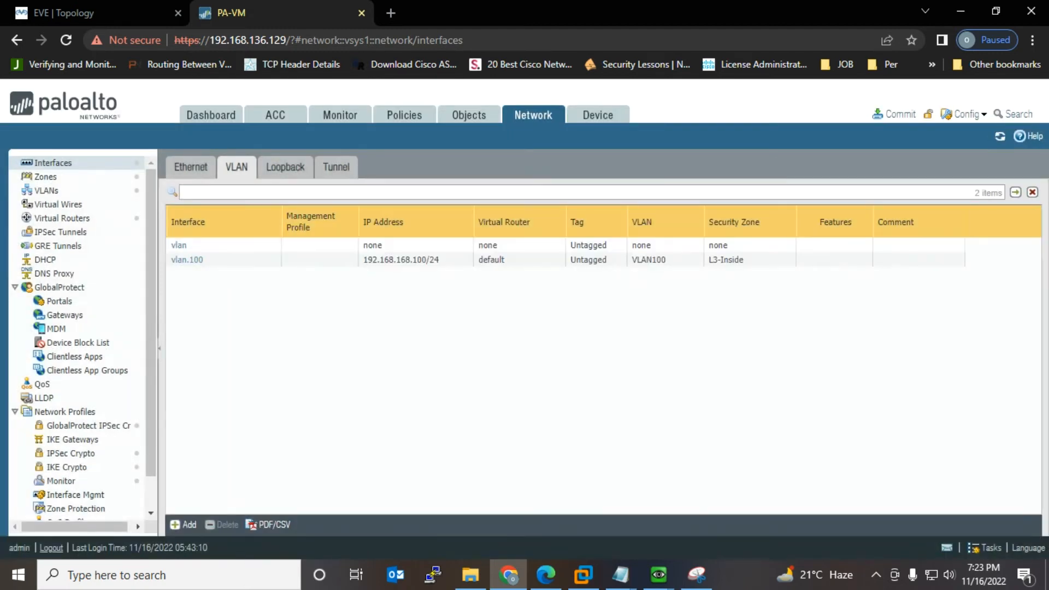
Step: In the EVE topology, duplicate the DMZ 192.168.168.0/24 label and move the copy aside
{"action": "left_click", "coordinate": [77, 13]}
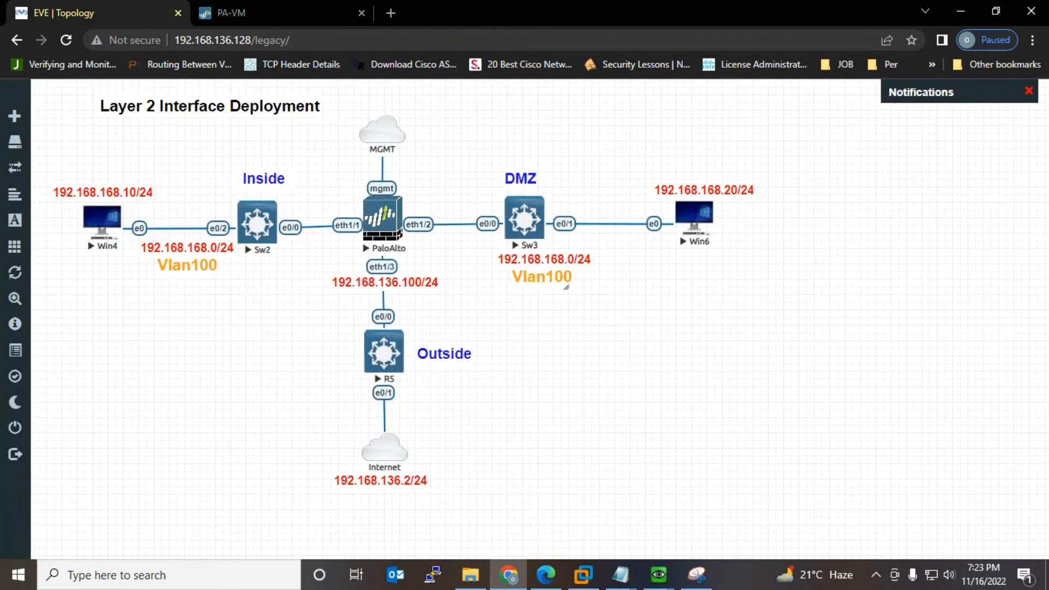
{"action": "right_click", "coordinate": [566, 287]}
{"action": "right_click", "coordinate": [583, 263]}
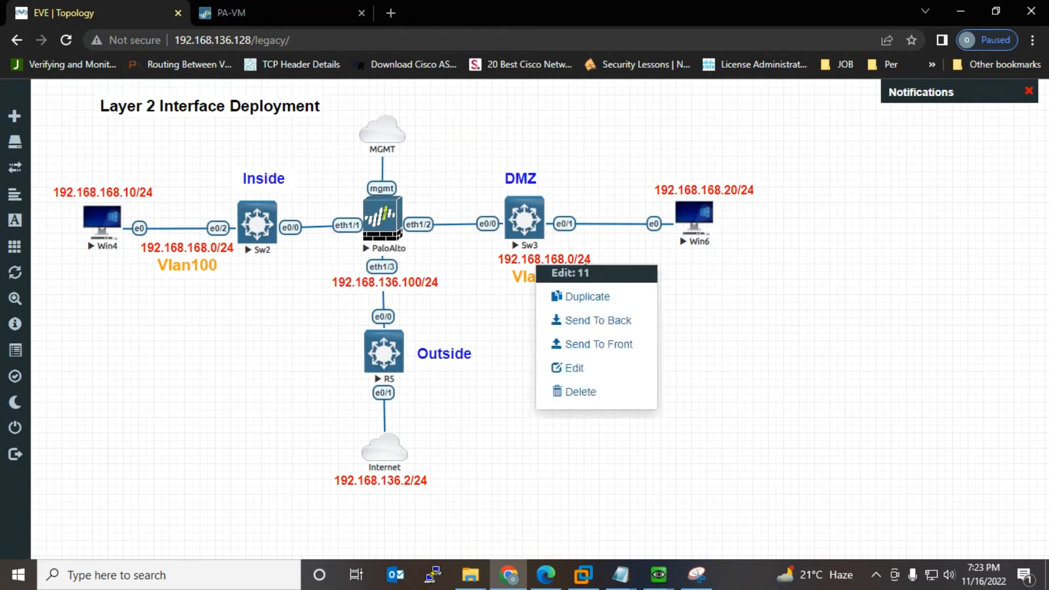
{"action": "left_click", "coordinate": [588, 296]}
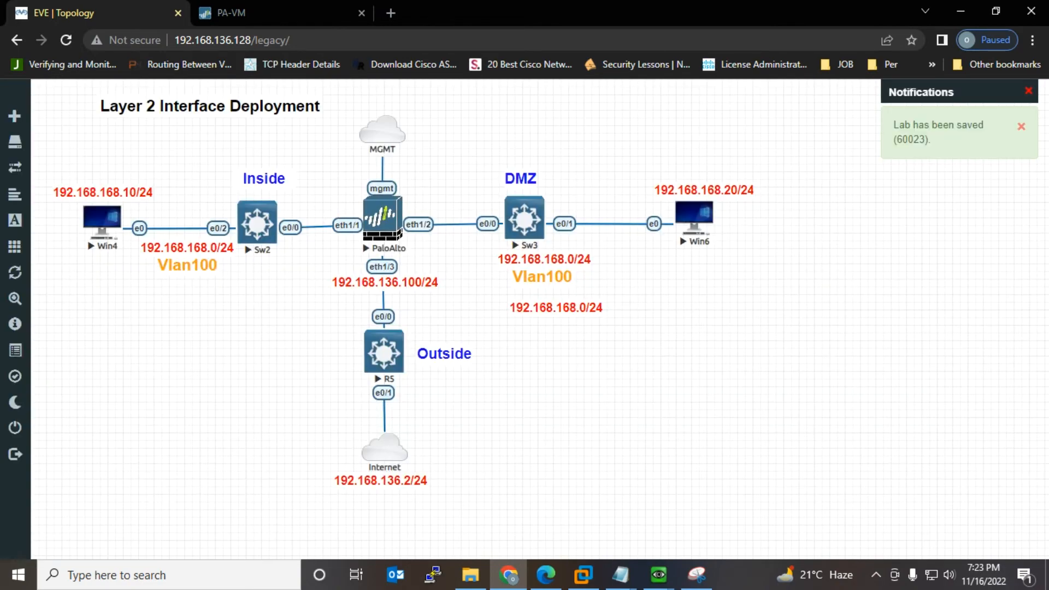
{"action": "left_click_drag", "start_coordinate": [598, 313], "coordinate": [231, 355]}
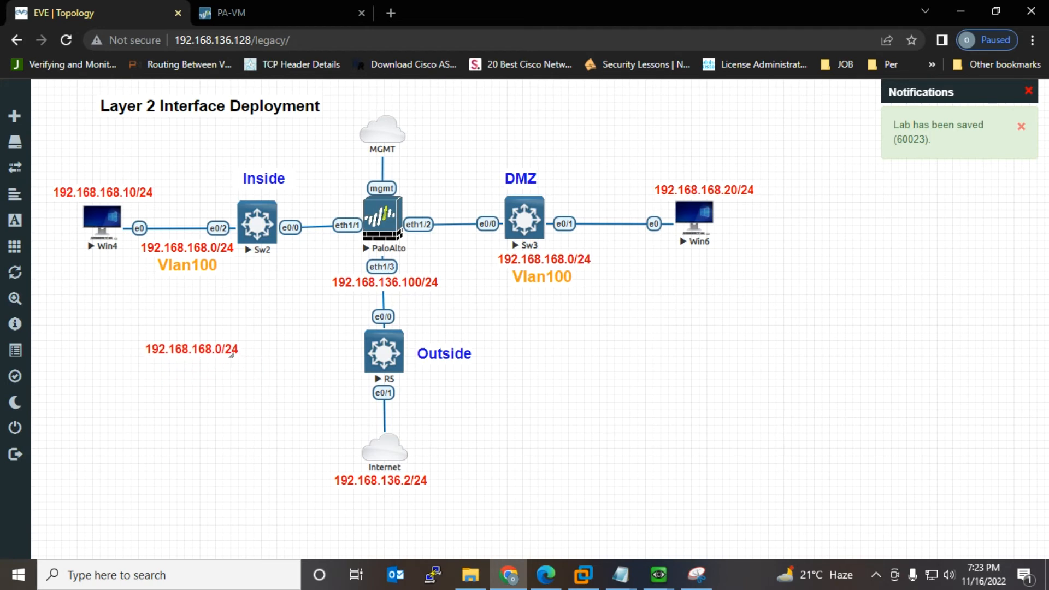
Step: Change the copy to 'VLAN-192.168.168.100/24' and place it on the PaloAlto node
{"action": "double_click", "coordinate": [192, 349]}
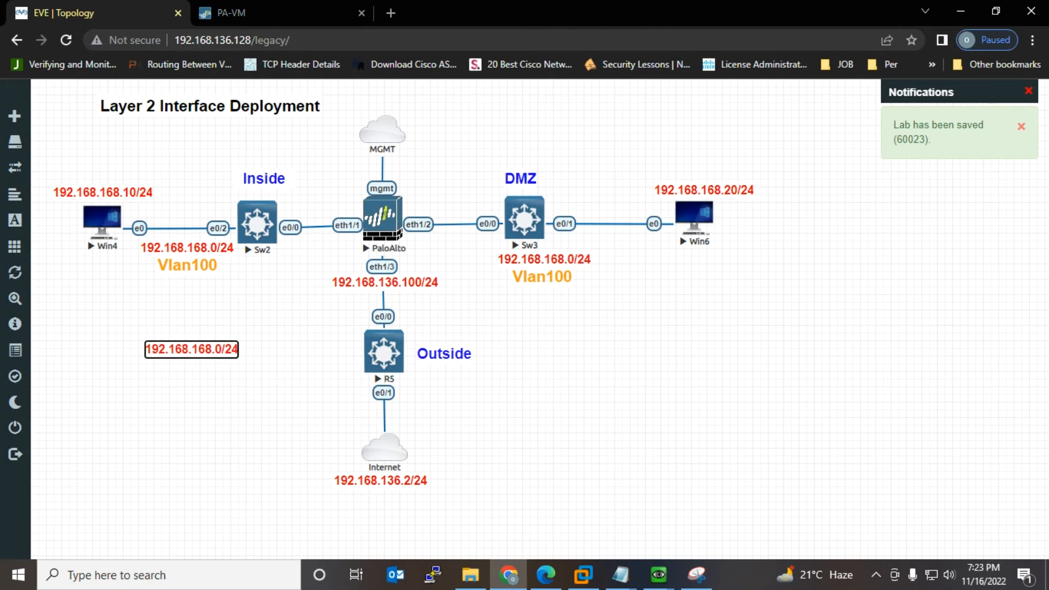
{"action": "type", "text": "VL"}
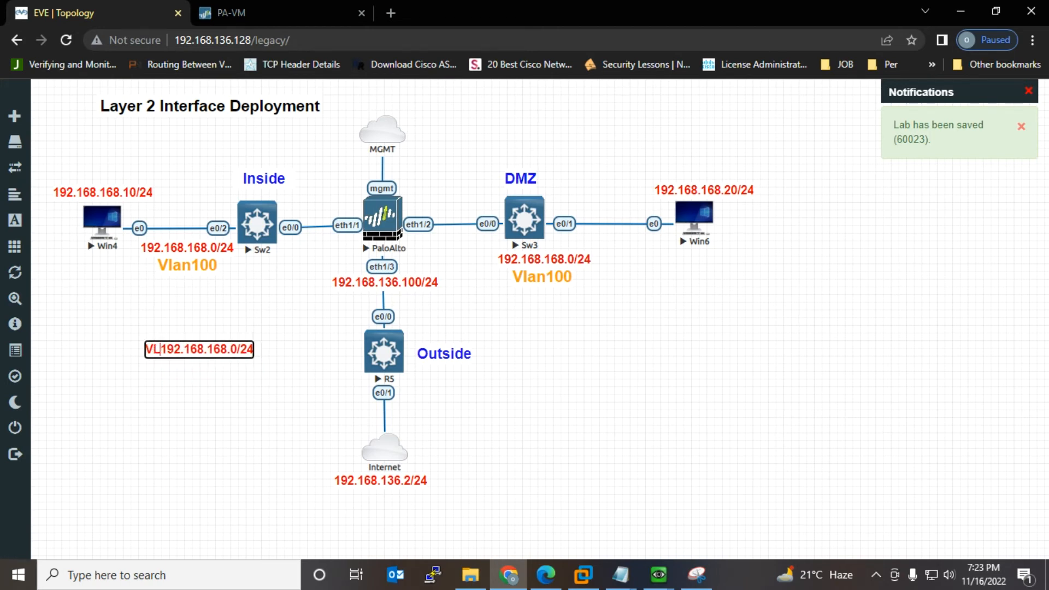
{"action": "type", "text": "AN"}
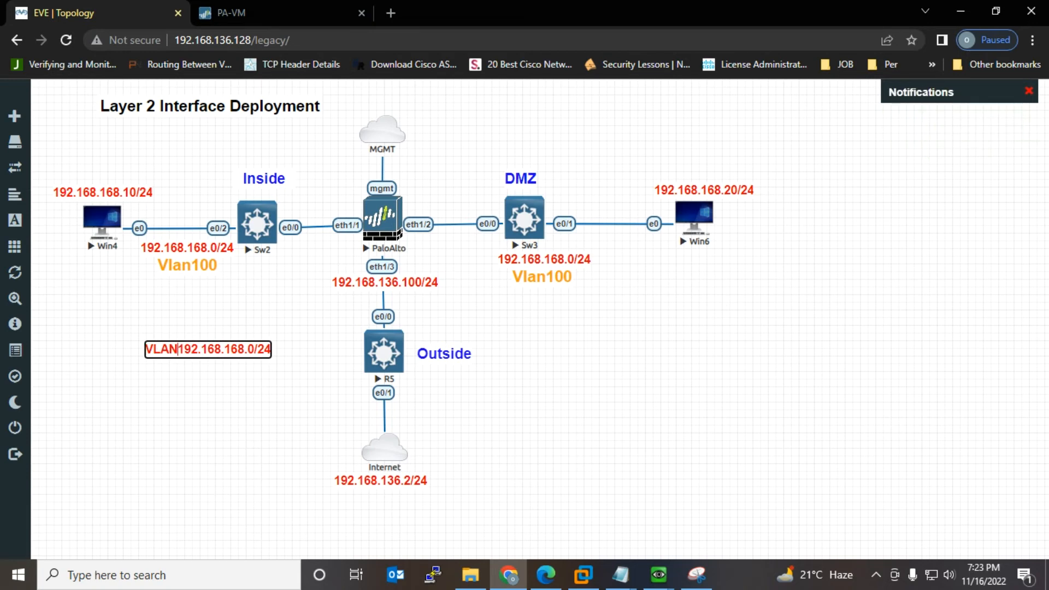
{"action": "type", "text": "-"}
{"action": "key", "text": "Right"}
{"action": "key", "text": "Right"}
{"action": "key", "text": "Right"}
{"action": "key", "text": "Right"}
{"action": "key", "text": "Right"}
{"action": "key", "text": "Right"}
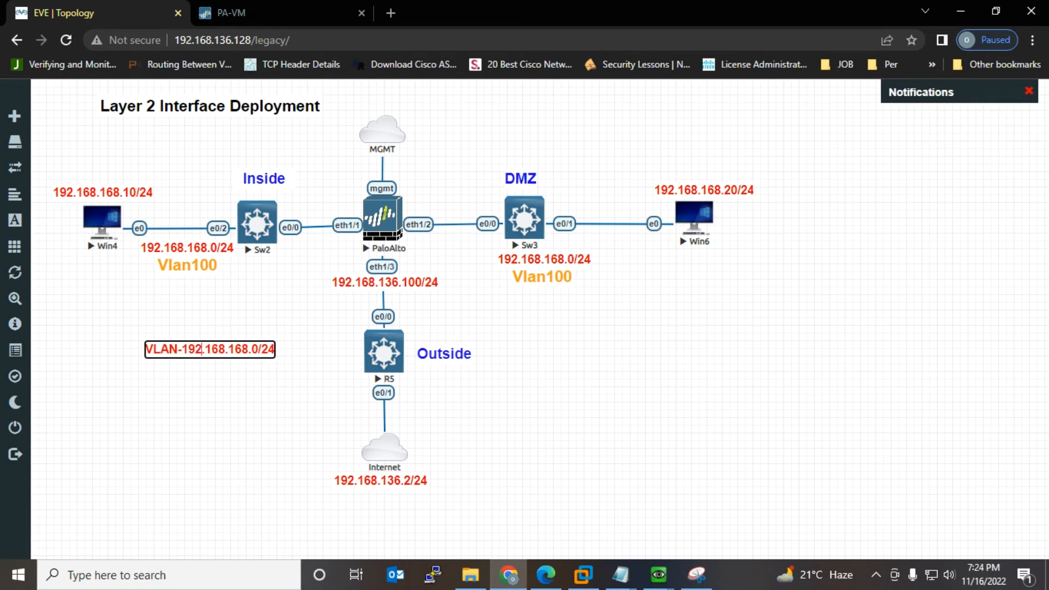
{"action": "key", "text": "Right"}
{"action": "type", "text": "100"}
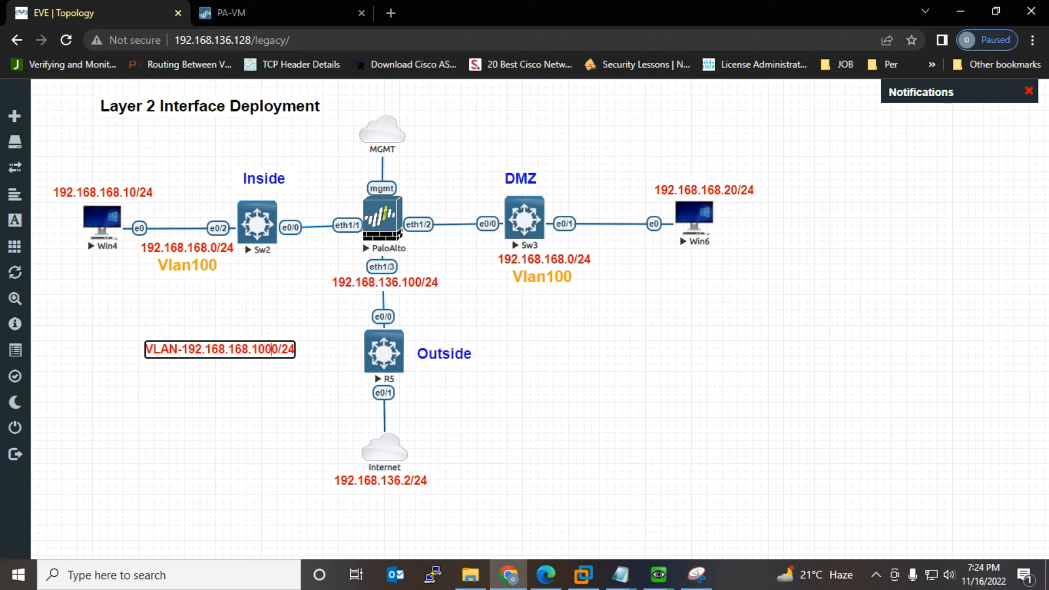
{"action": "key", "text": "Delete"}
{"action": "key", "text": "Return"}
{"action": "left_click_drag", "start_coordinate": [281, 355], "coordinate": [453, 214]}
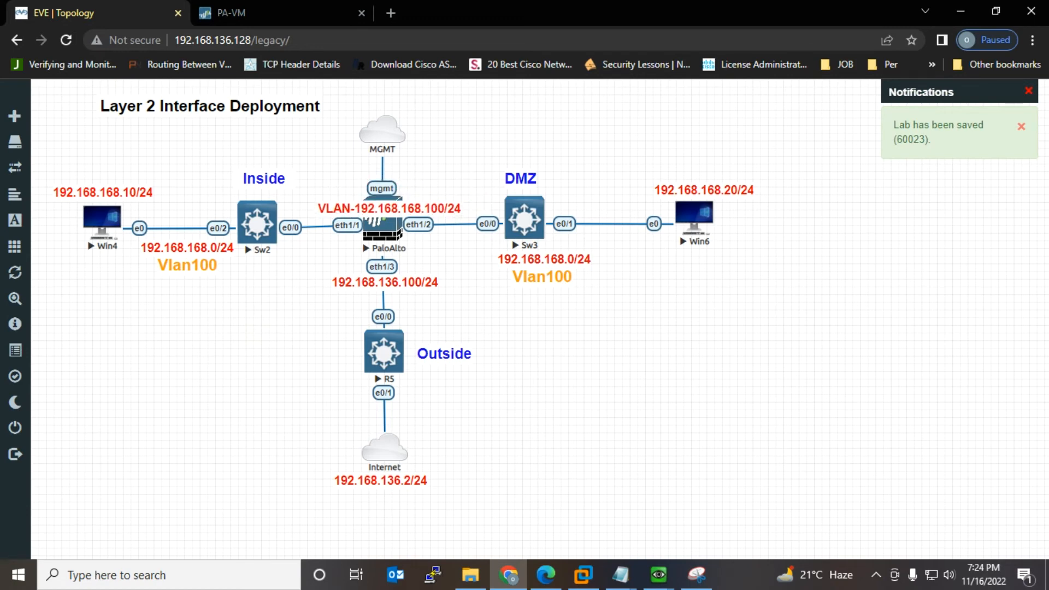
{"action": "left_click", "coordinate": [230, 13]}
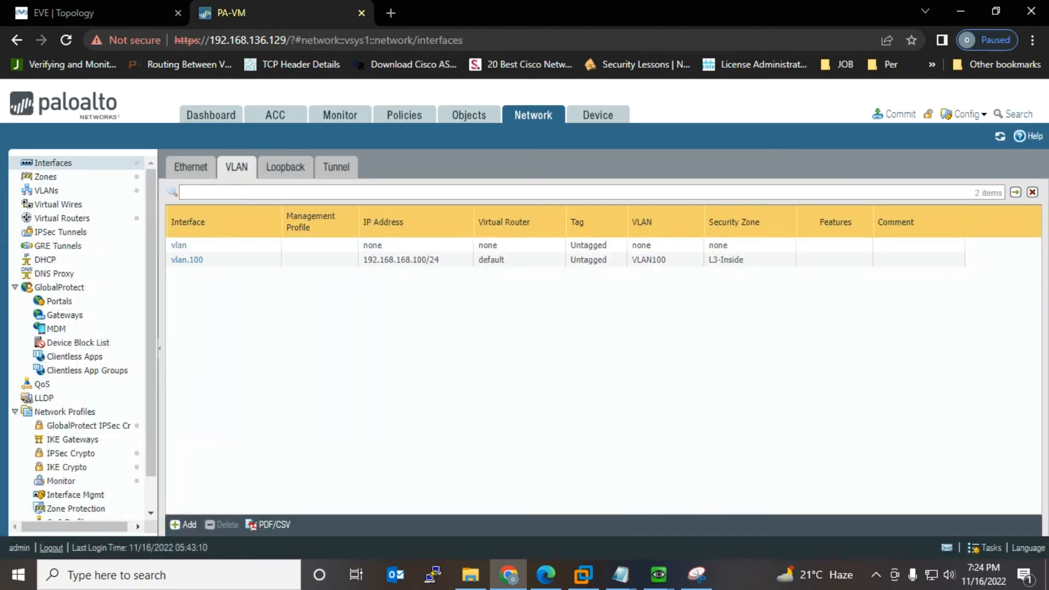
Step: Highlight the Interface step in the checklist and glance at the lab topology
{"action": "mouse_move", "coordinate": [620, 573]}
{"action": "left_click", "coordinate": [668, 499]}
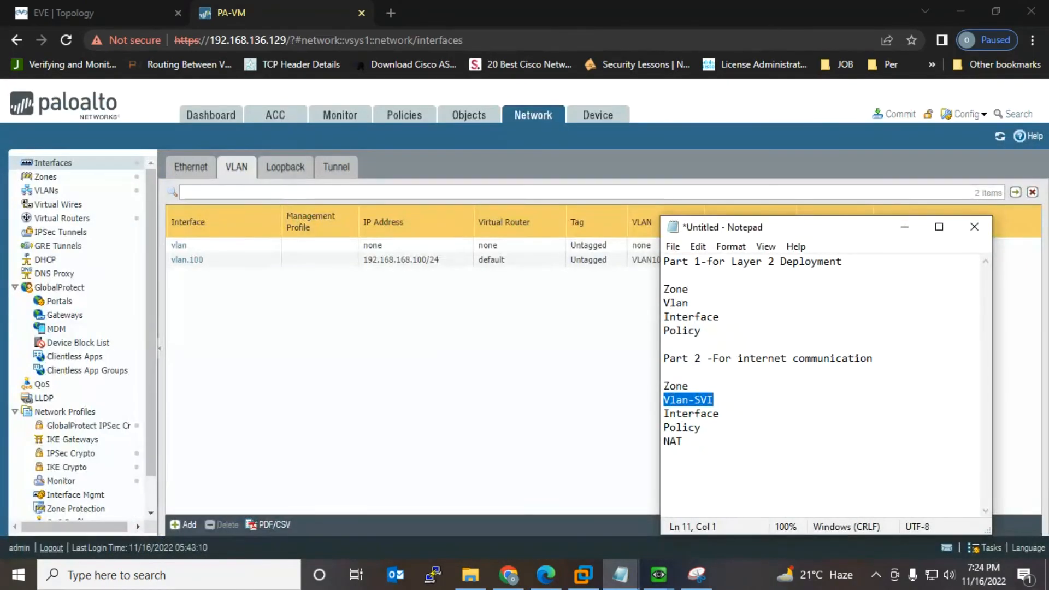
{"action": "key", "text": "Down"}
{"action": "key", "text": "End"}
{"action": "key", "text": "shift+Left"}
{"action": "key", "text": "shift+Left"}
{"action": "key", "text": "shift+Left"}
{"action": "key", "text": "shift+Left"}
{"action": "key", "text": "shift+Left"}
{"action": "key", "text": "shift+Left"}
{"action": "key", "text": "shift+Left"}
{"action": "key", "text": "shift+Left"}
{"action": "key", "text": "shift+Left"}
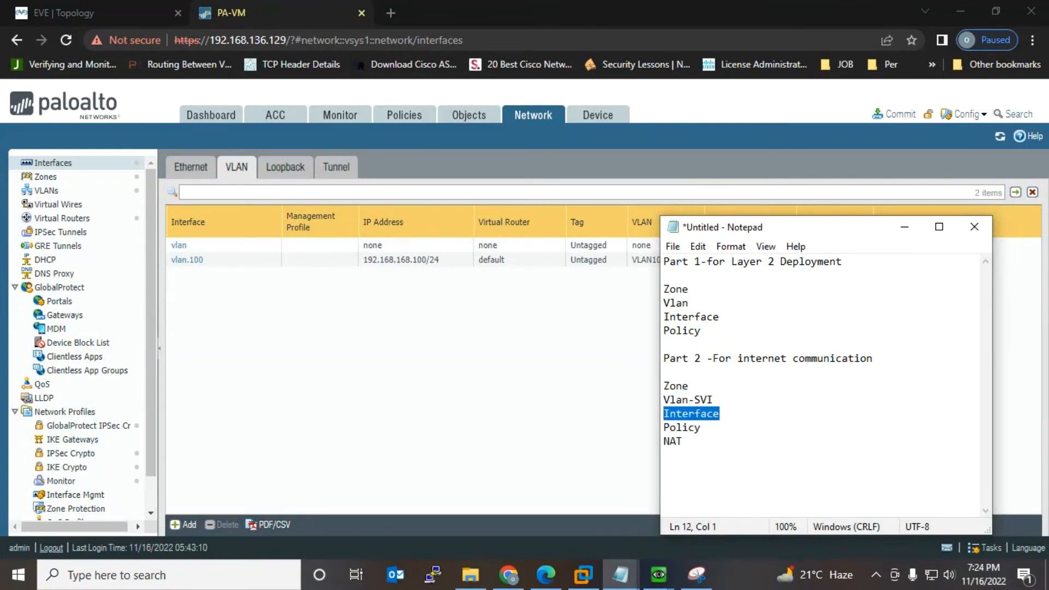
{"action": "key", "text": "alt+Tab"}
{"action": "left_click", "coordinate": [93, 13]}
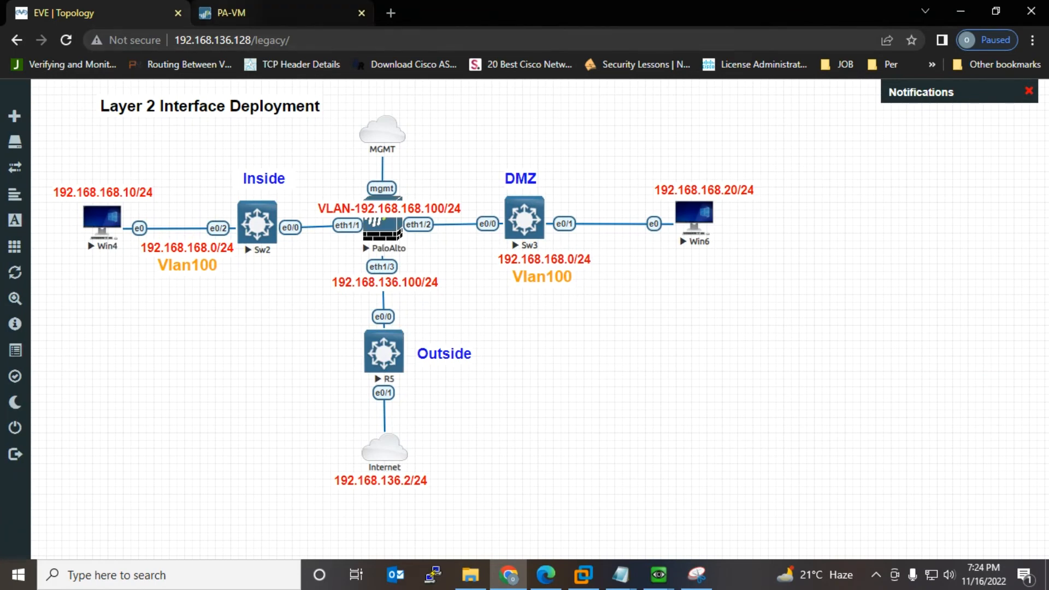
{"action": "left_click", "coordinate": [262, 13]}
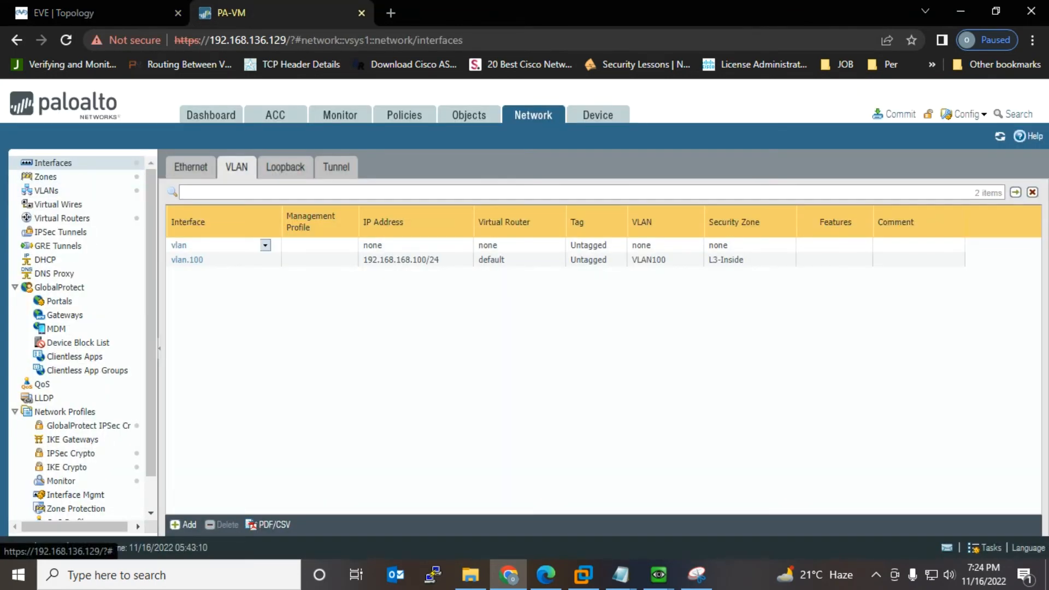
Step: Edit ethernet1/3 with comment 'Outside' and interface type Layer3
{"action": "left_click", "coordinate": [191, 167]}
{"action": "left_click", "coordinate": [269, 282]}
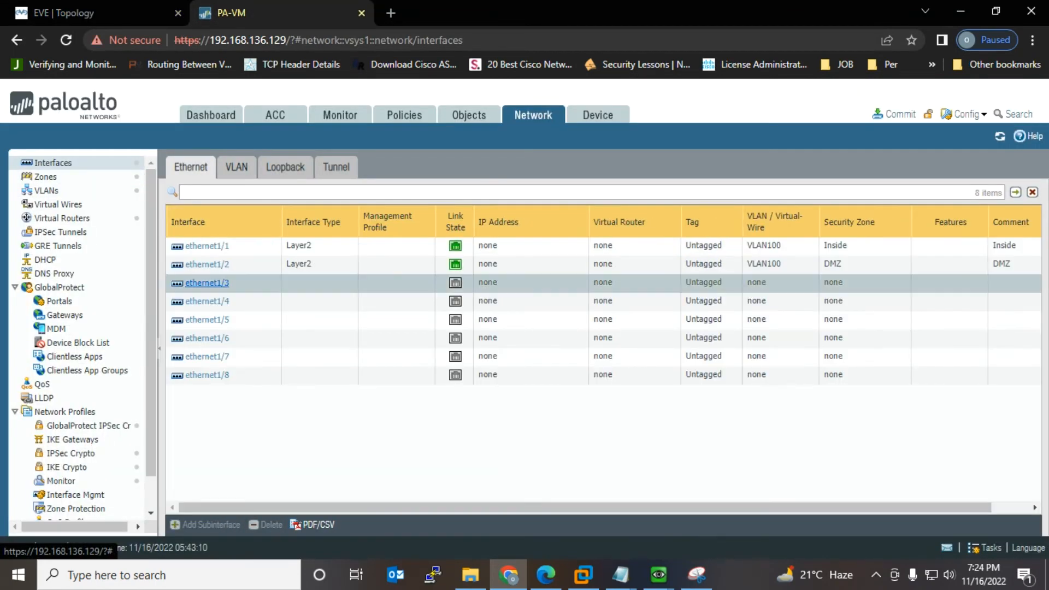
{"action": "left_click", "coordinate": [207, 283]}
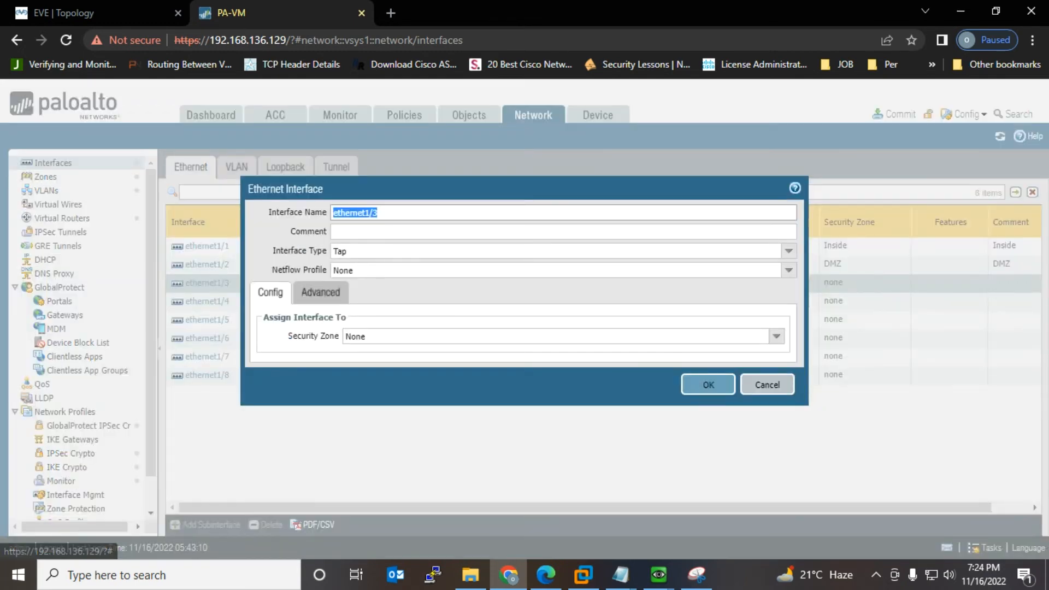
{"action": "left_click", "coordinate": [383, 231]}
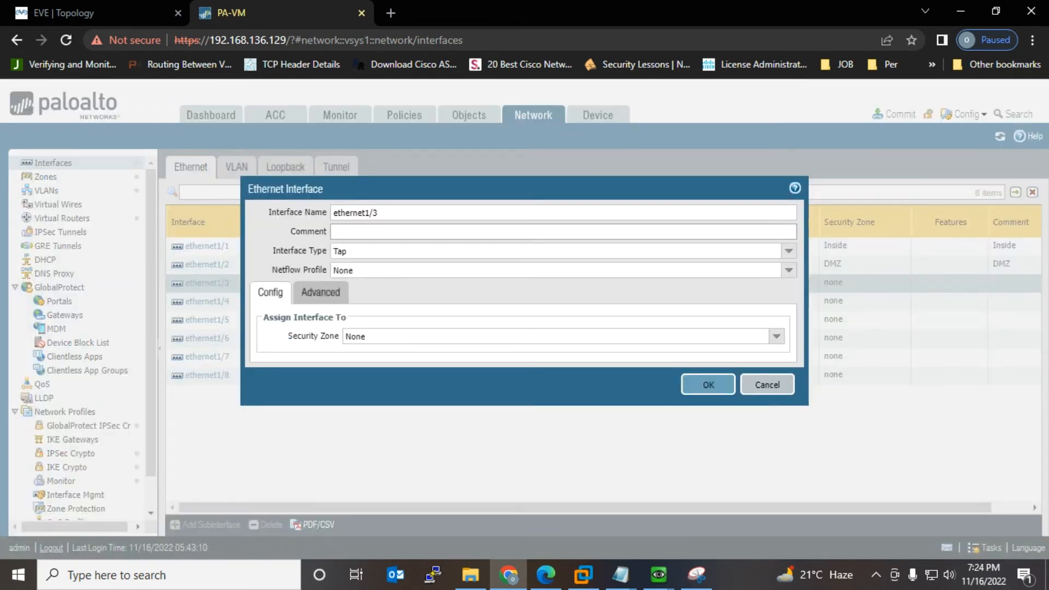
{"action": "type", "text": "Outside"}
{"action": "key", "text": "Tab"}
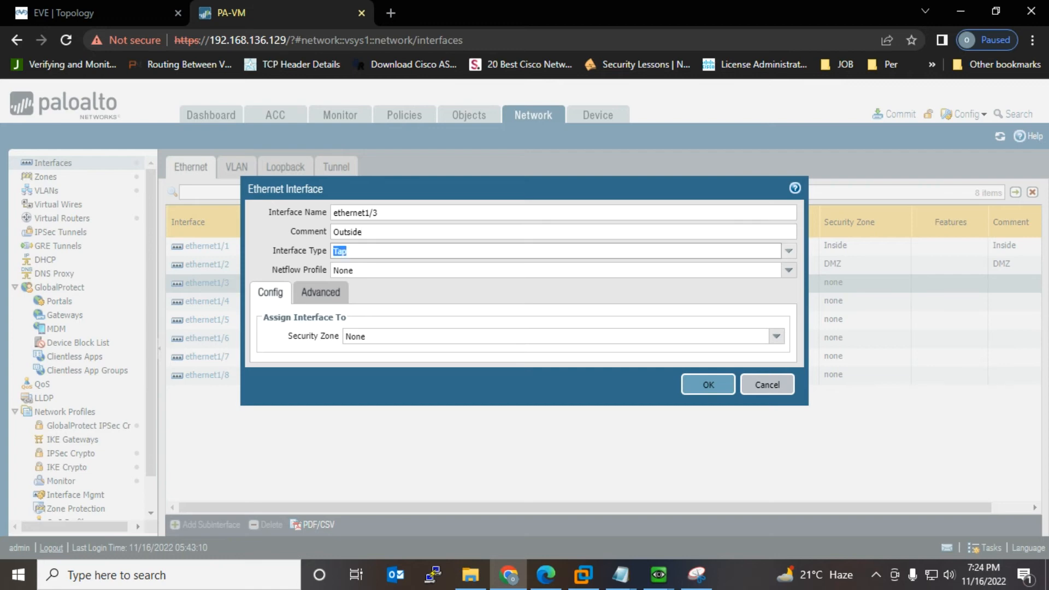
{"action": "left_click", "coordinate": [788, 252]}
{"action": "key", "text": "Down"}
{"action": "key", "text": "Down"}
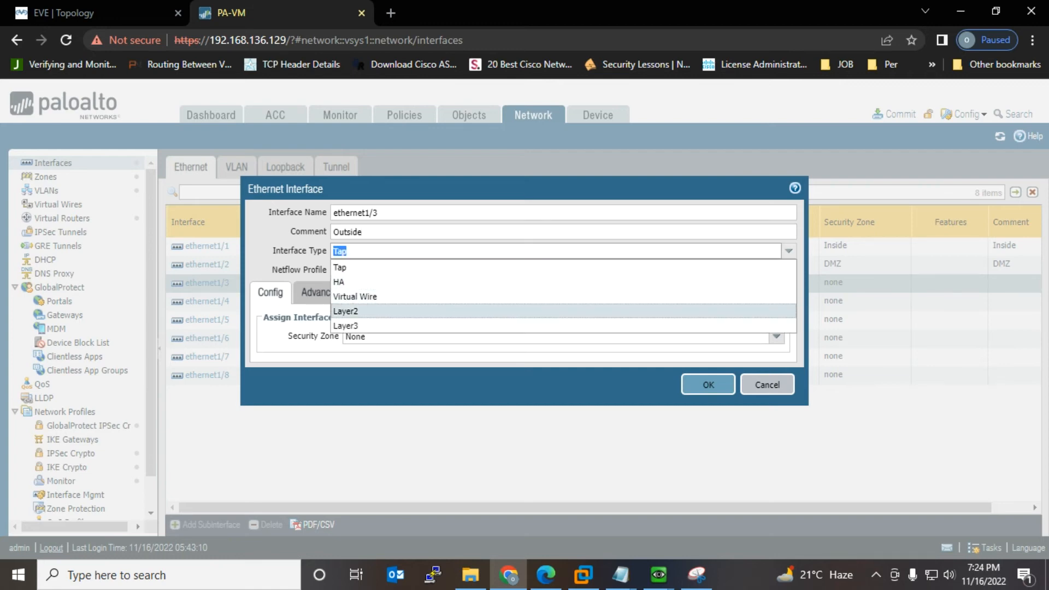
{"action": "key", "text": "Return"}
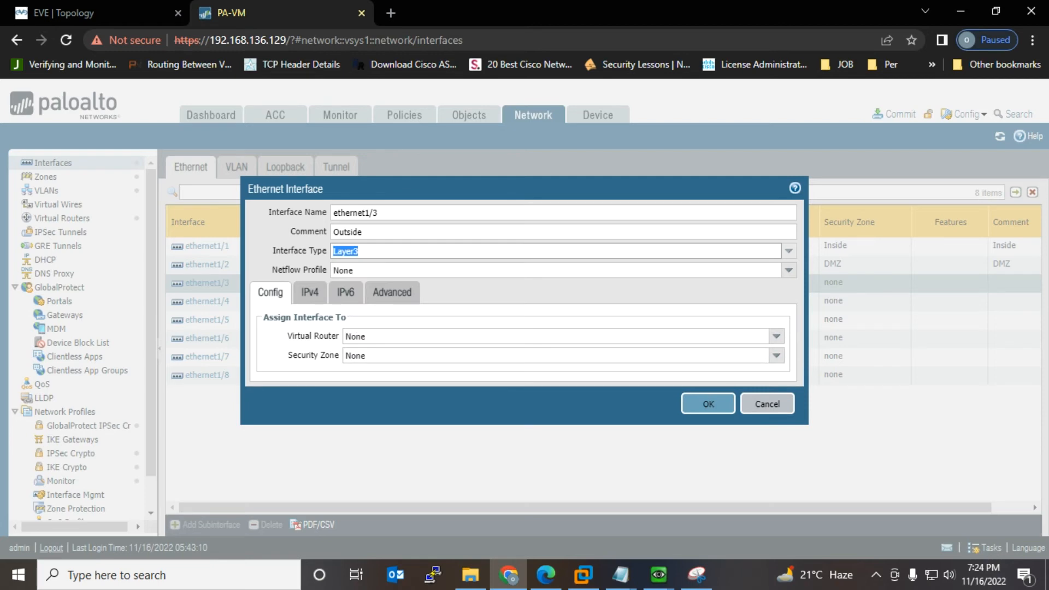
Step: Set virtual router default, find no Outside zone available, and cancel the ethernet1/3 edit
{"action": "left_click", "coordinate": [776, 336]}
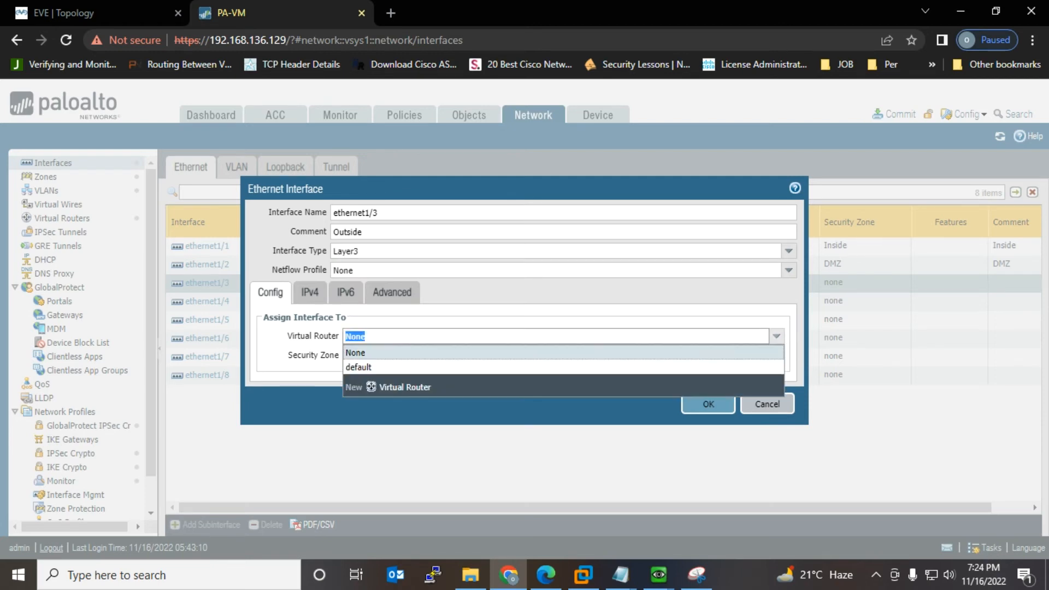
{"action": "left_click", "coordinate": [754, 366]}
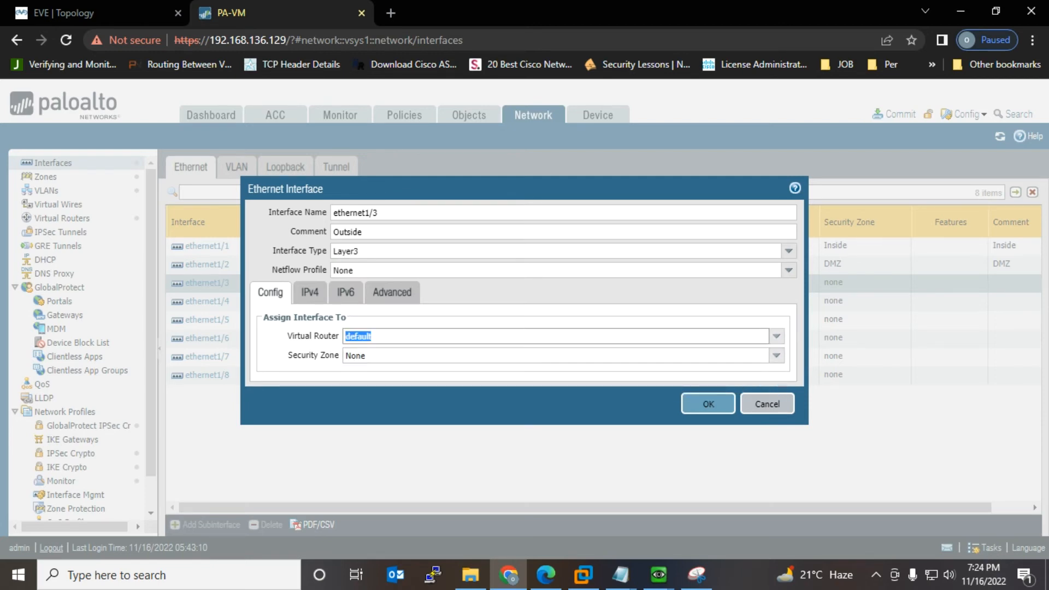
{"action": "left_click", "coordinate": [777, 356]}
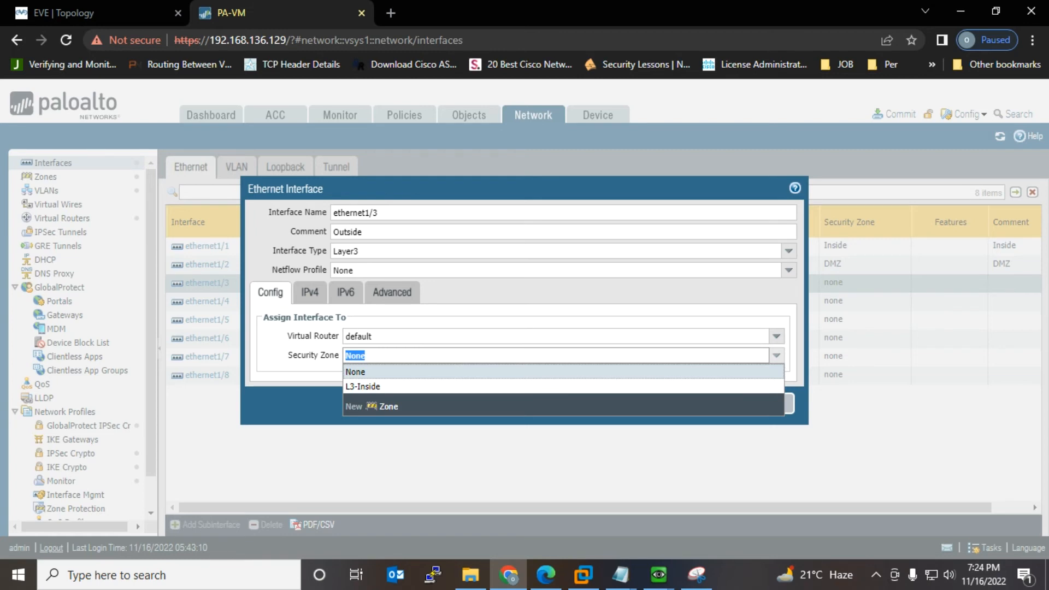
{"action": "key", "text": "Down"}
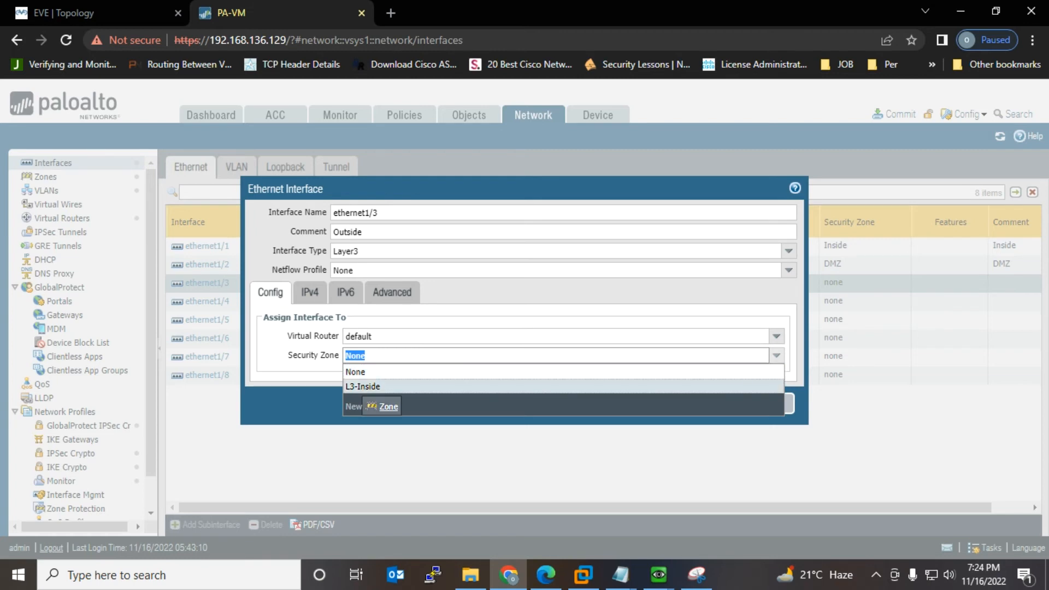
{"action": "left_click", "coordinate": [385, 407]}
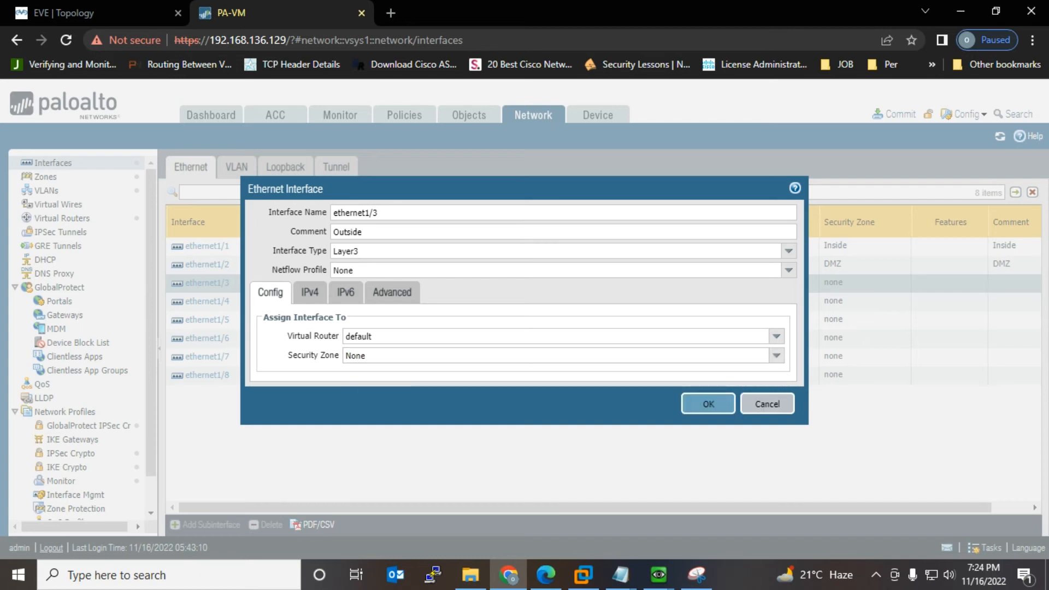
{"action": "left_click", "coordinate": [767, 404]}
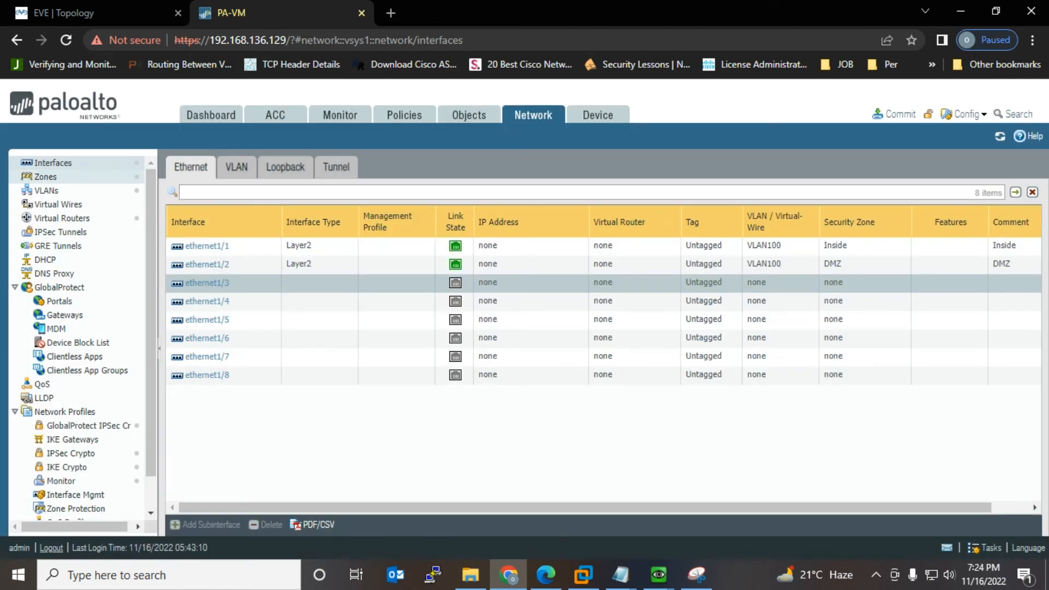
Step: Change the Outside zone's type from Tap to Layer3 and go back to the Ethernet interfaces
{"action": "left_click", "coordinate": [46, 177]}
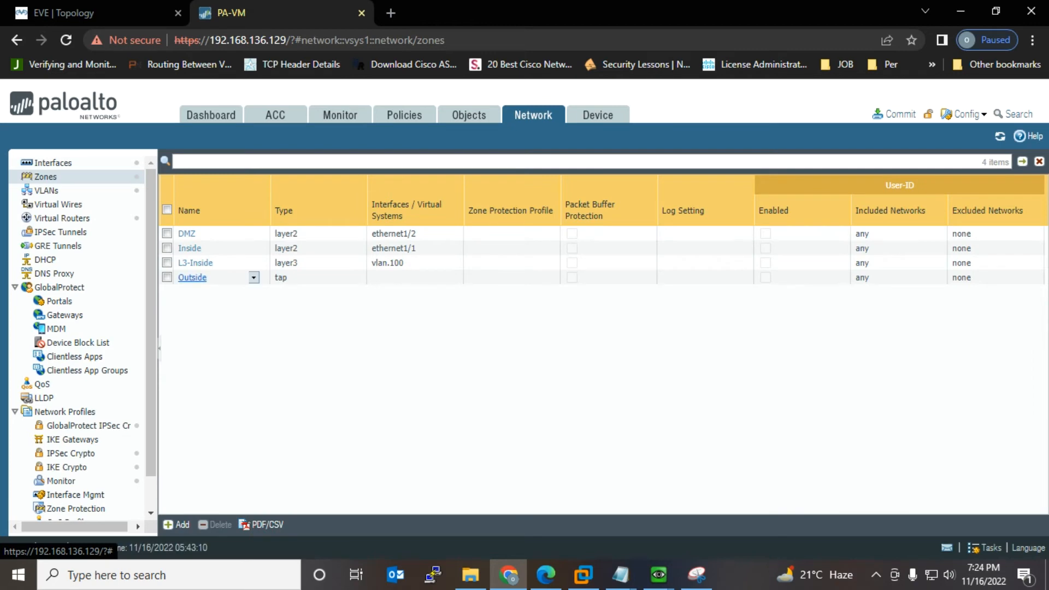
{"action": "left_click", "coordinate": [192, 277]}
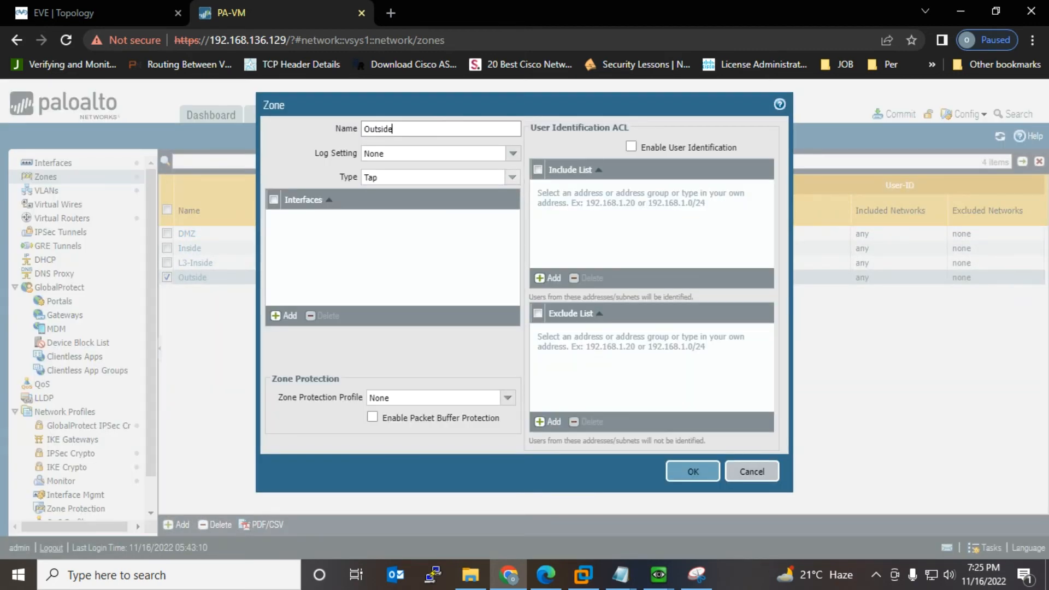
{"action": "left_click", "coordinate": [512, 177]}
{"action": "left_click", "coordinate": [376, 238]}
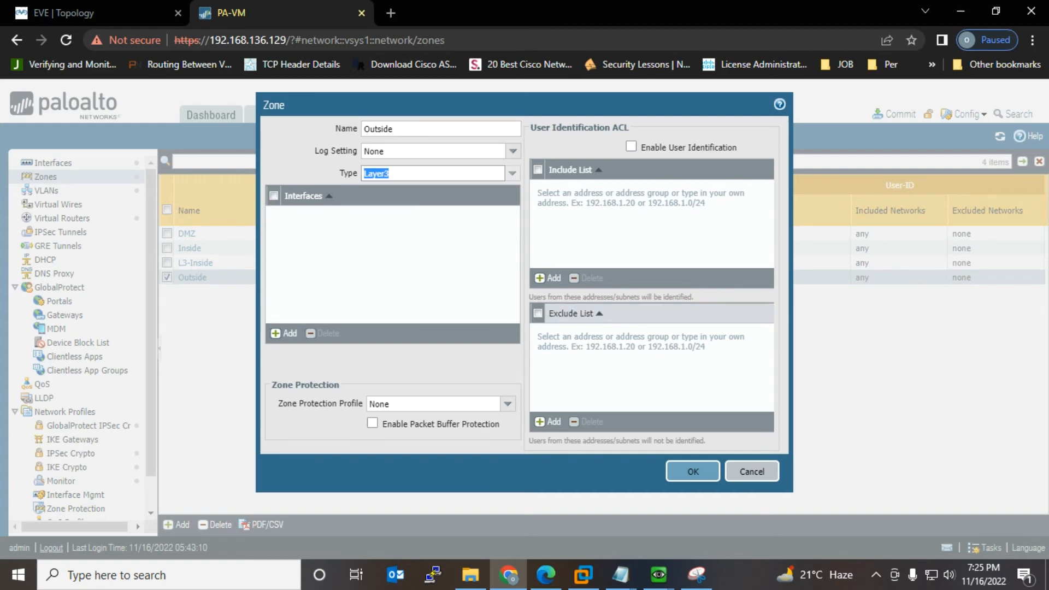
{"action": "left_click", "coordinate": [693, 471]}
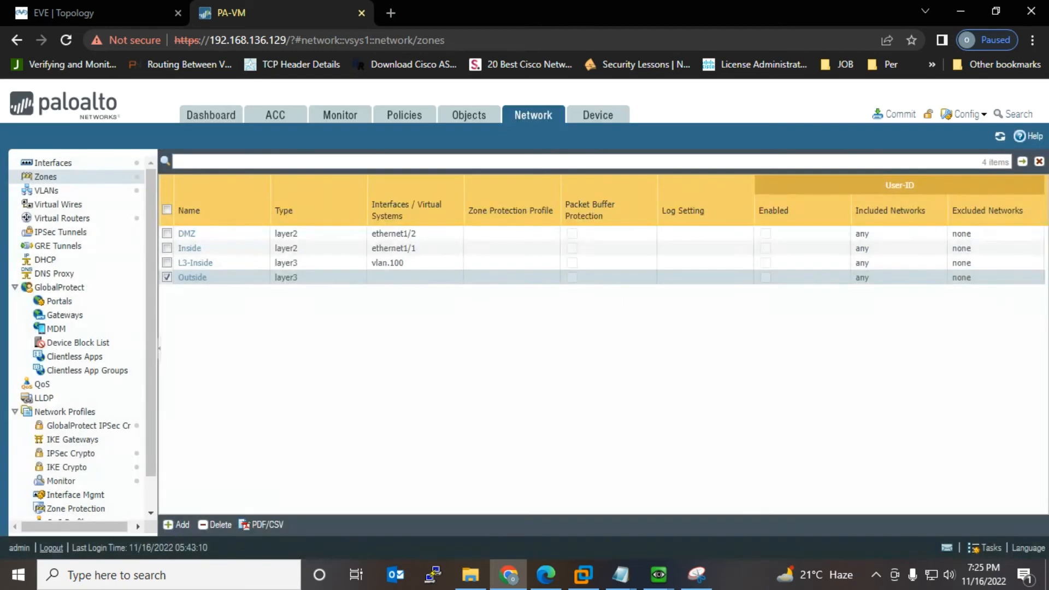
{"action": "left_click", "coordinate": [53, 163]}
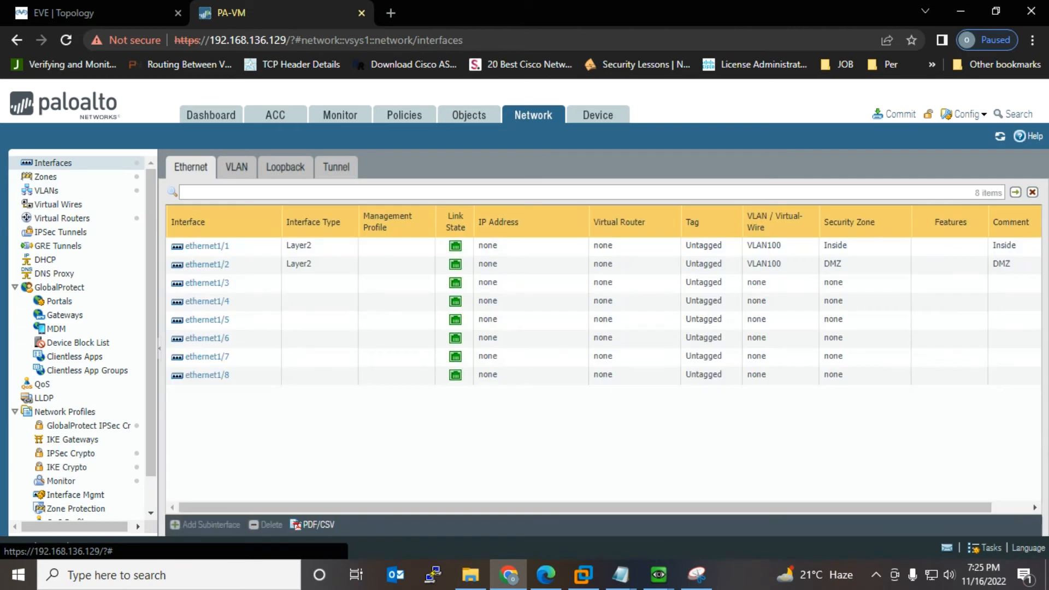
{"action": "left_click", "coordinate": [207, 283]}
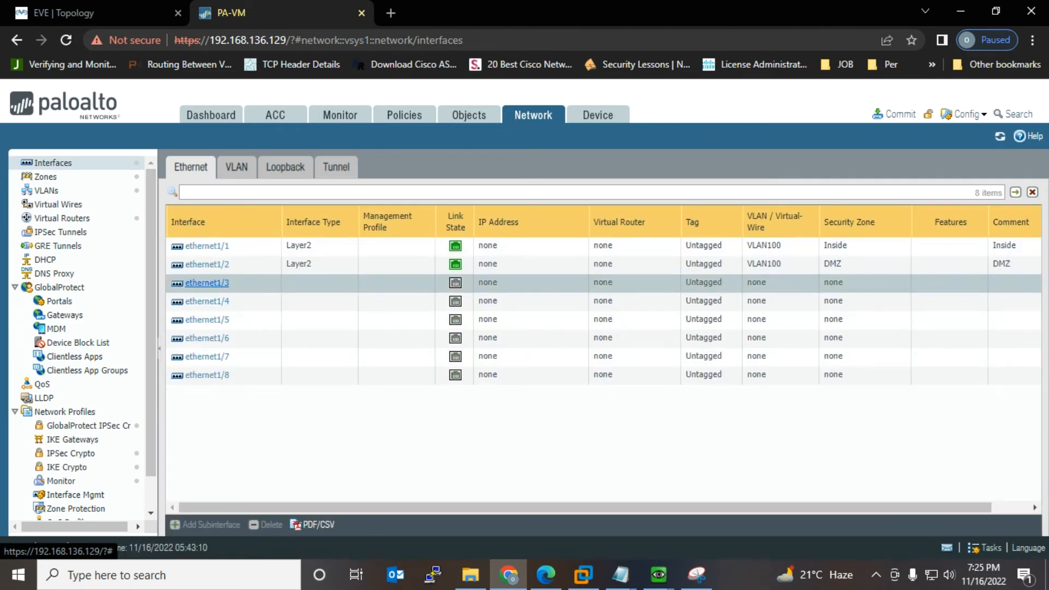
Step: Set ethernet1/3 to comment 'Outside', type Layer3, virtual router default, zone Outside
{"action": "key", "text": "Tab"}
{"action": "key", "text": "Tab"}
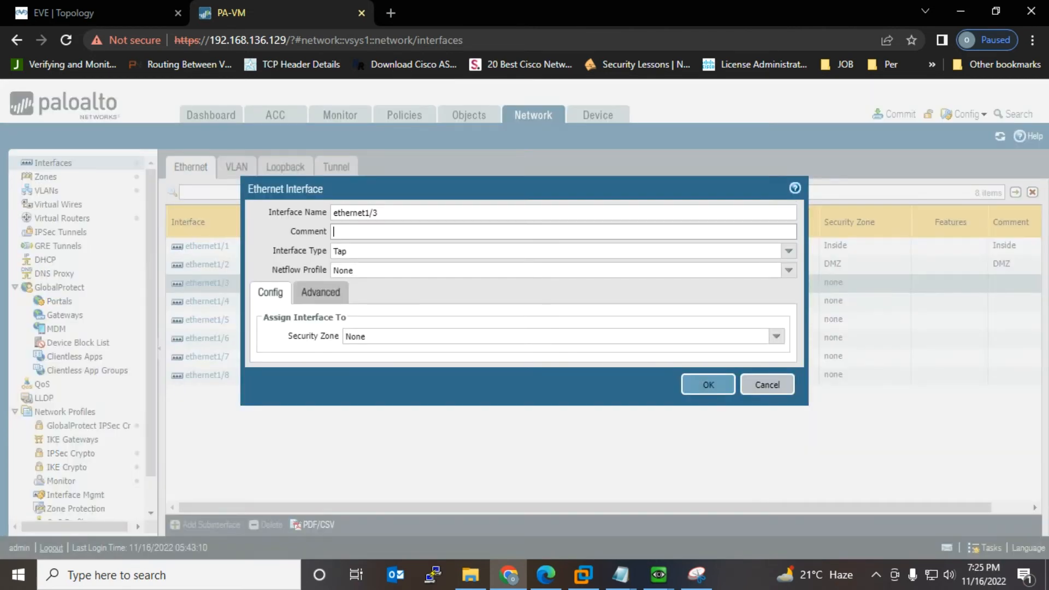
{"action": "type", "text": "Outside"}
{"action": "left_click", "coordinate": [789, 251]}
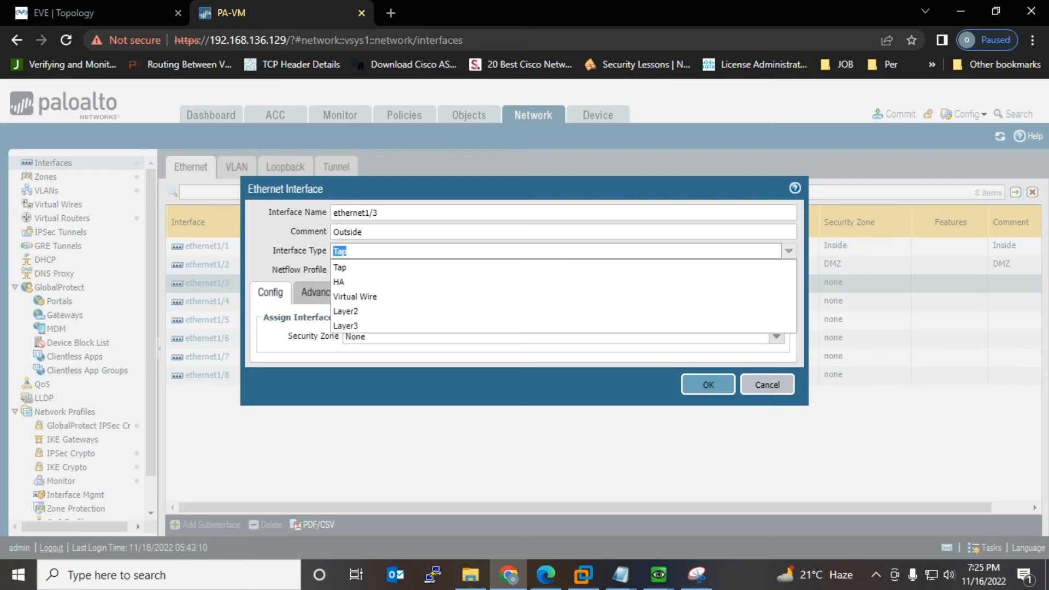
{"action": "left_click", "coordinate": [346, 326]}
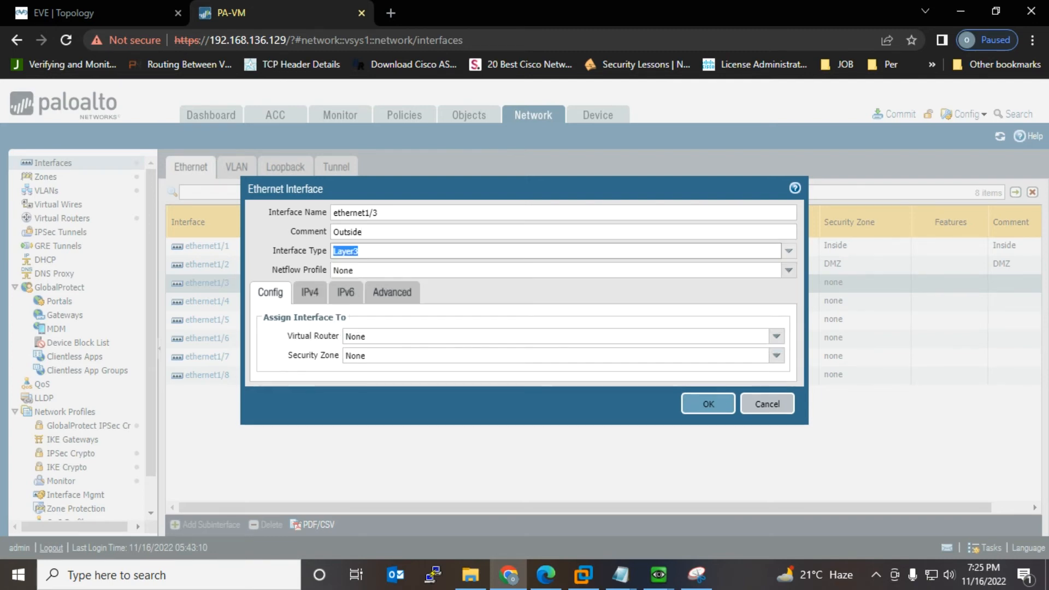
{"action": "left_click", "coordinate": [777, 336]}
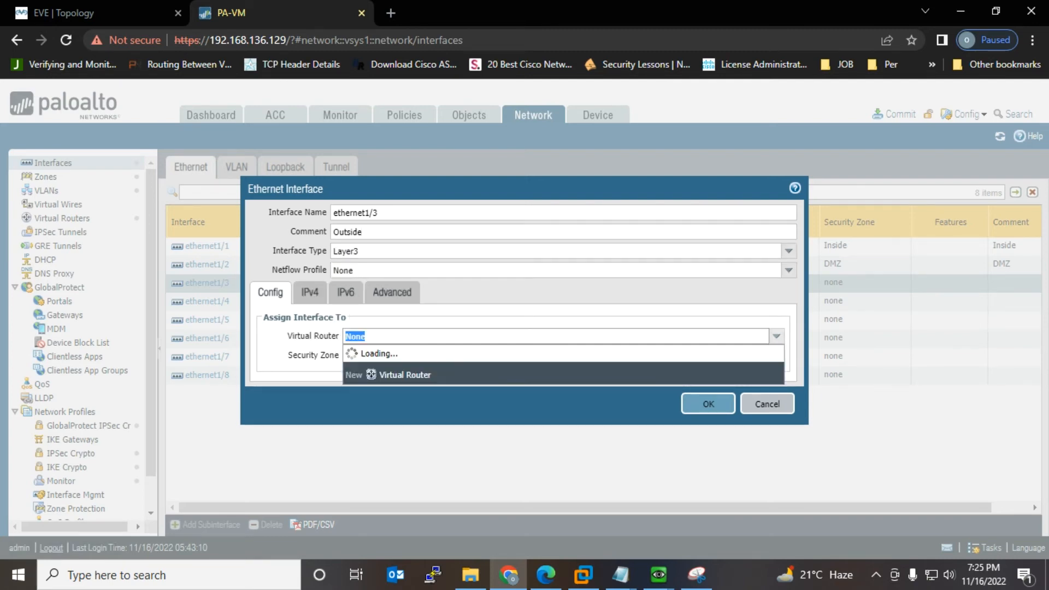
{"action": "left_click", "coordinate": [360, 366]}
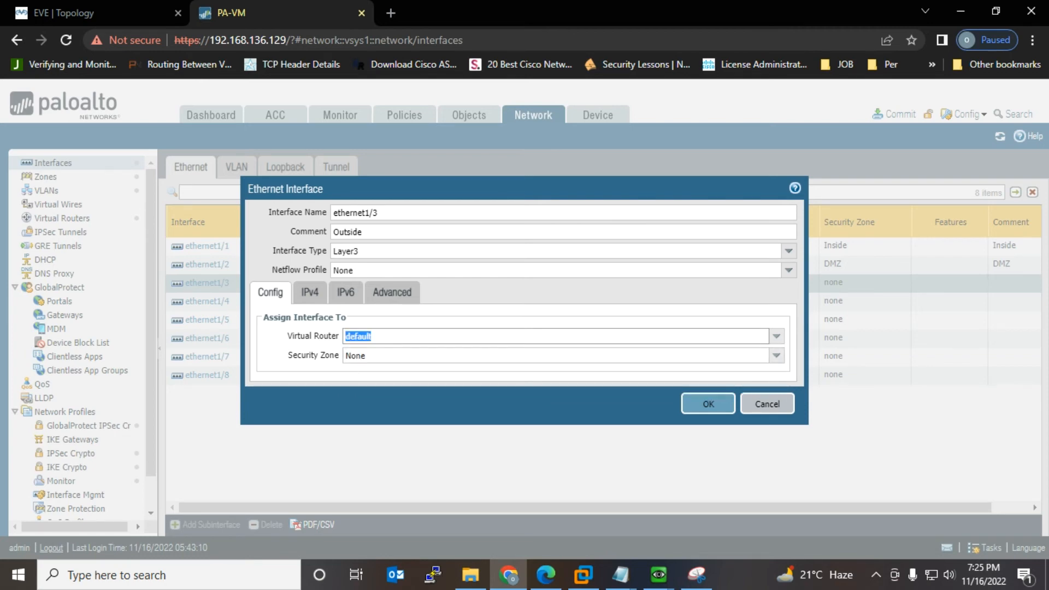
{"action": "left_click", "coordinate": [776, 356]}
{"action": "left_click", "coordinate": [360, 399]}
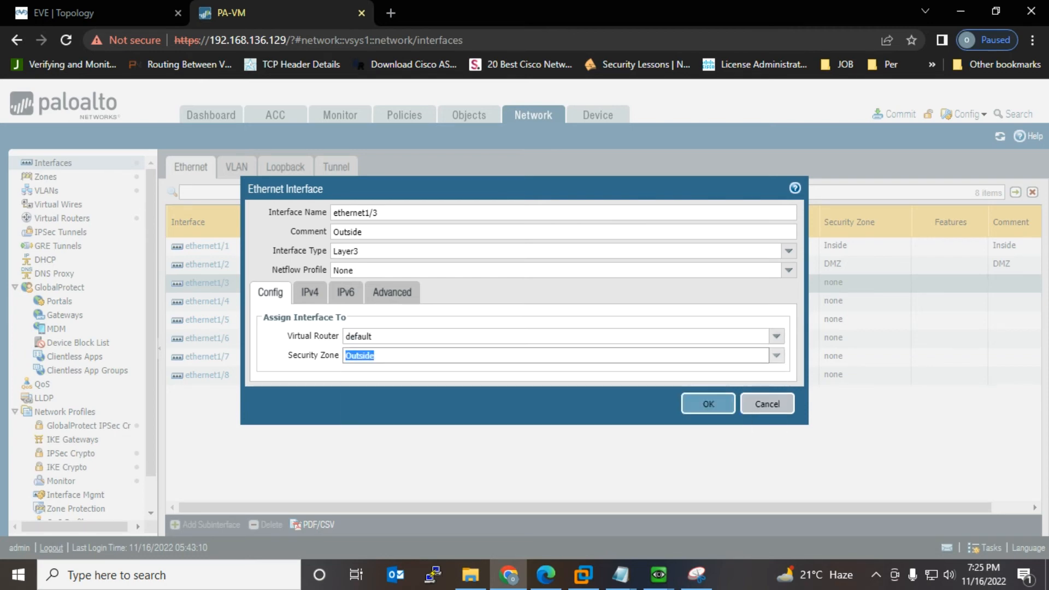
Step: Add IPv4 address 192.168.136.100/24 to ethernet1/3 and save the interface
{"action": "left_click", "coordinate": [309, 291]}
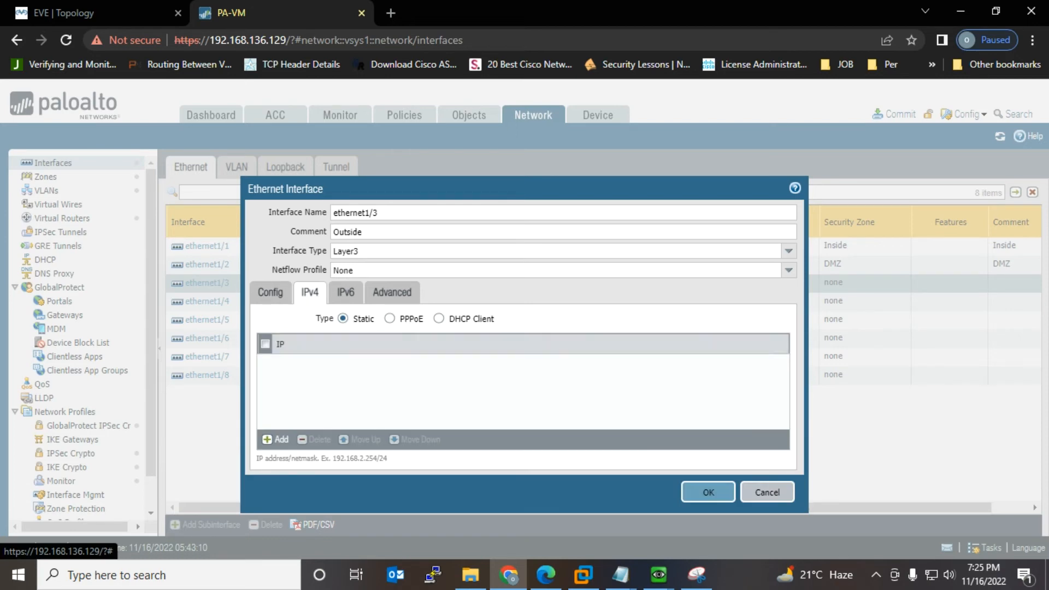
{"action": "left_click", "coordinate": [276, 439]}
{"action": "left_click", "coordinate": [93, 17]}
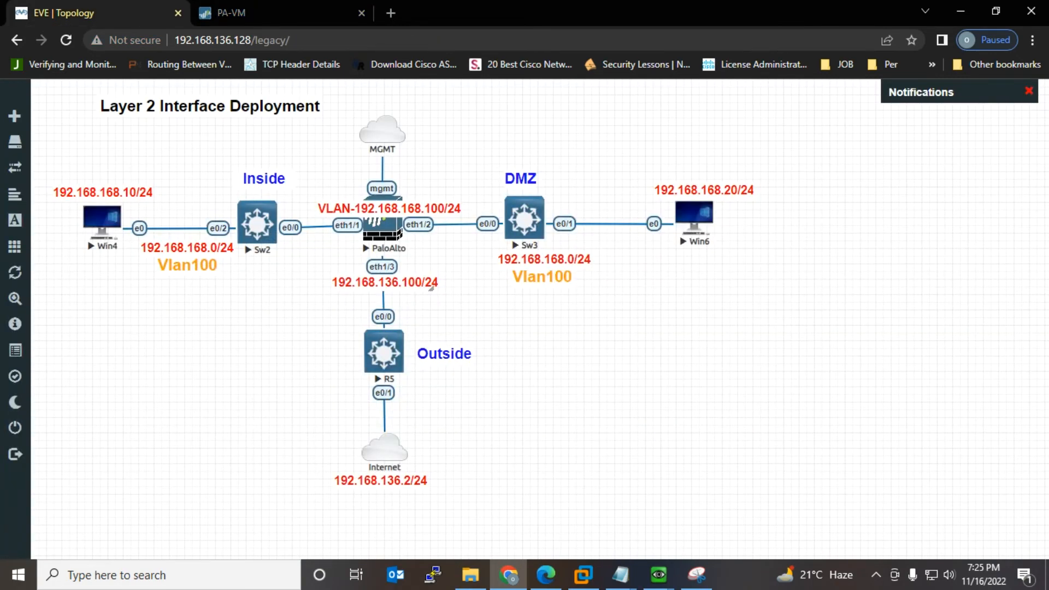
{"action": "left_click", "coordinate": [230, 13]}
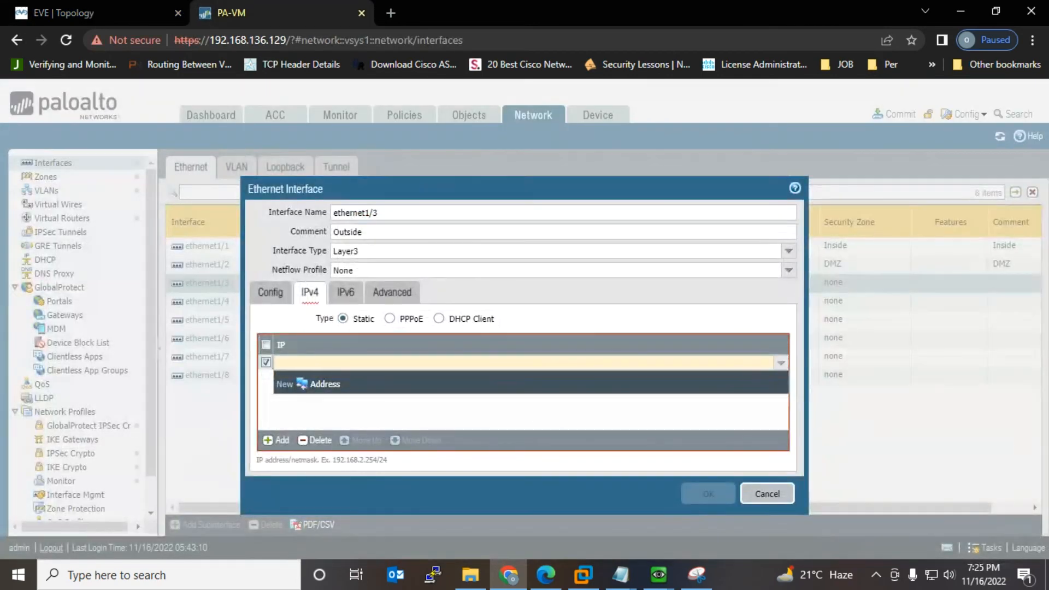
{"action": "type", "text": "192.1"}
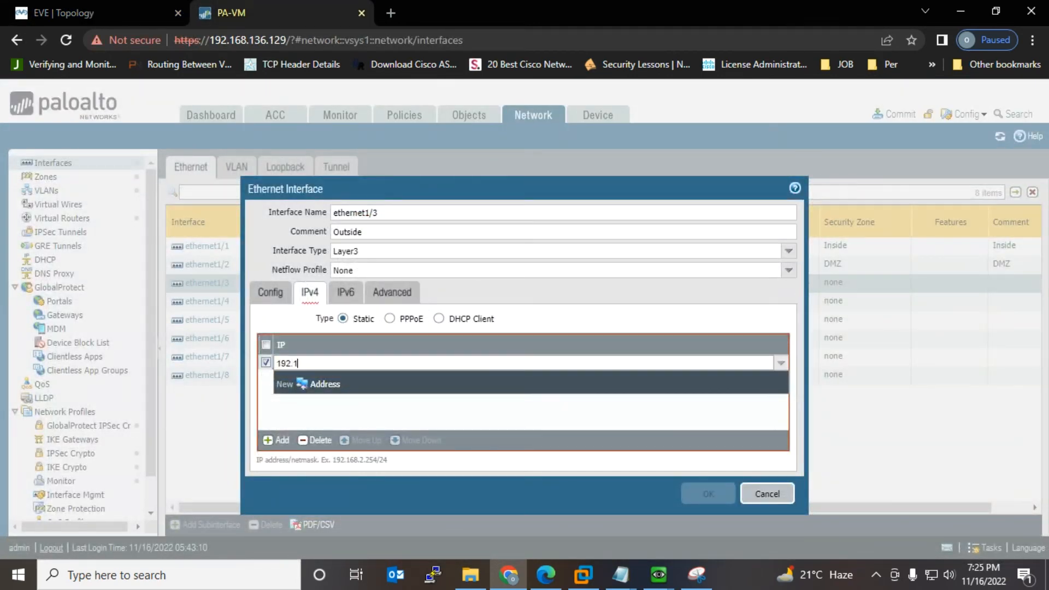
{"action": "type", "text": "68.136.100/24"}
{"action": "key", "text": "Return"}
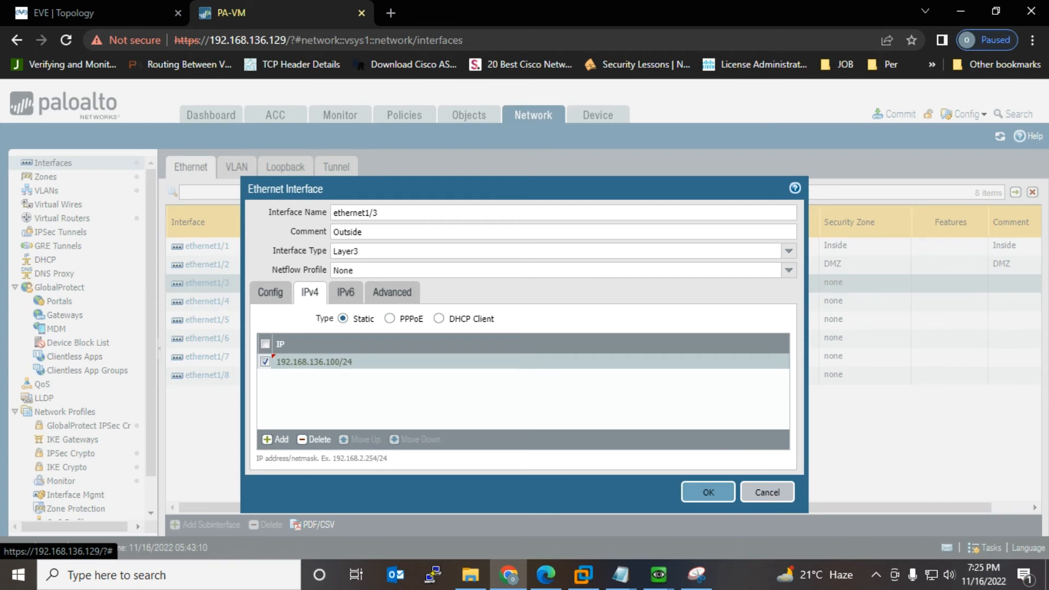
{"action": "left_click", "coordinate": [345, 292]}
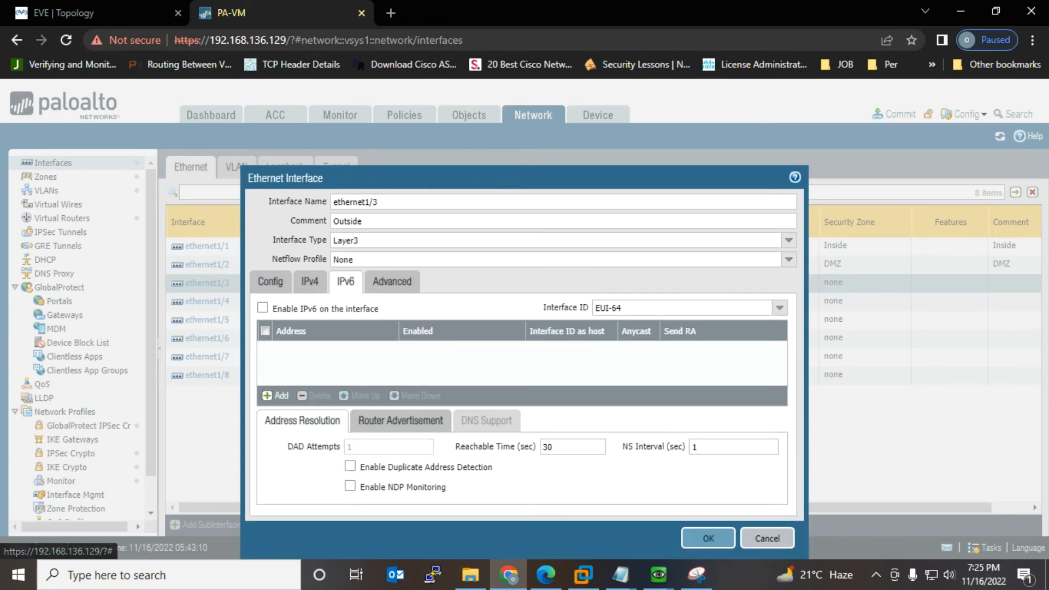
{"action": "left_click", "coordinate": [391, 281]}
{"action": "left_click", "coordinate": [708, 537]}
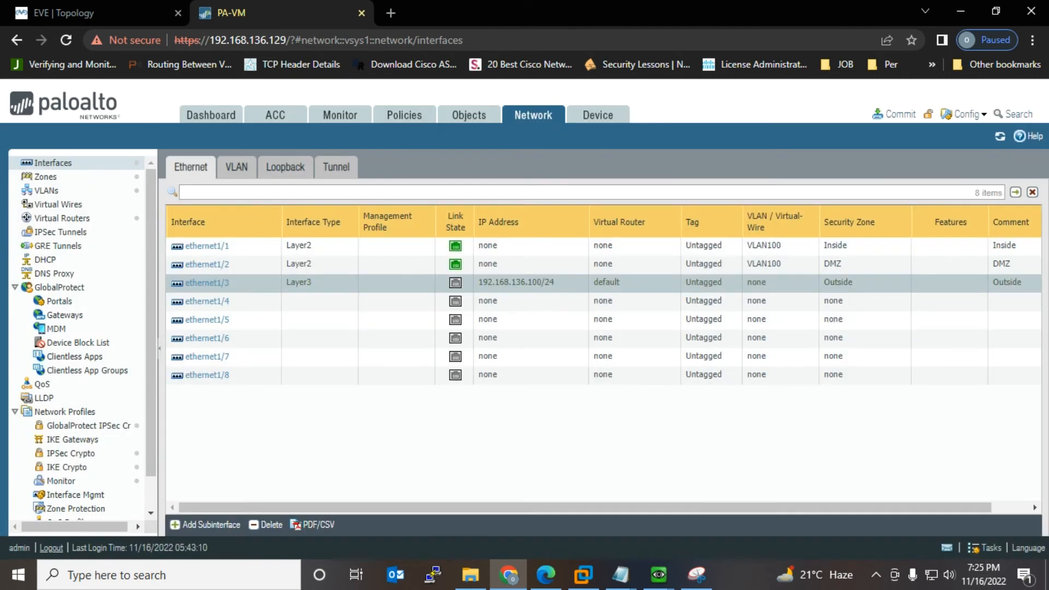
Step: Commit all changes and add a 'Routing' line after Interface in the checklist
{"action": "left_click", "coordinate": [894, 114]}
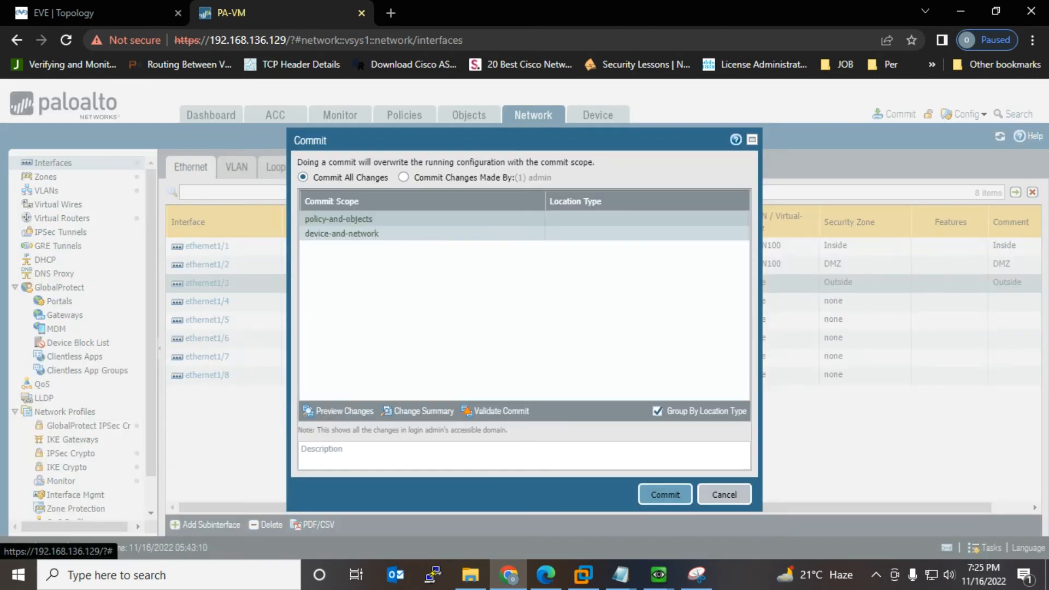
{"action": "left_click", "coordinate": [664, 494]}
{"action": "mouse_move", "coordinate": [620, 575]}
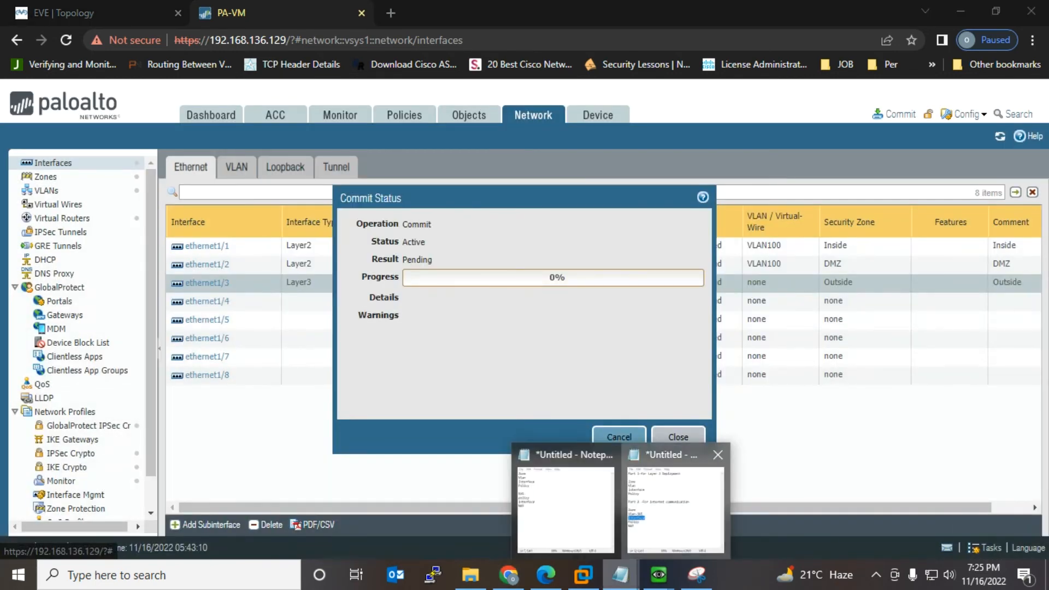
{"action": "left_click", "coordinate": [580, 508]}
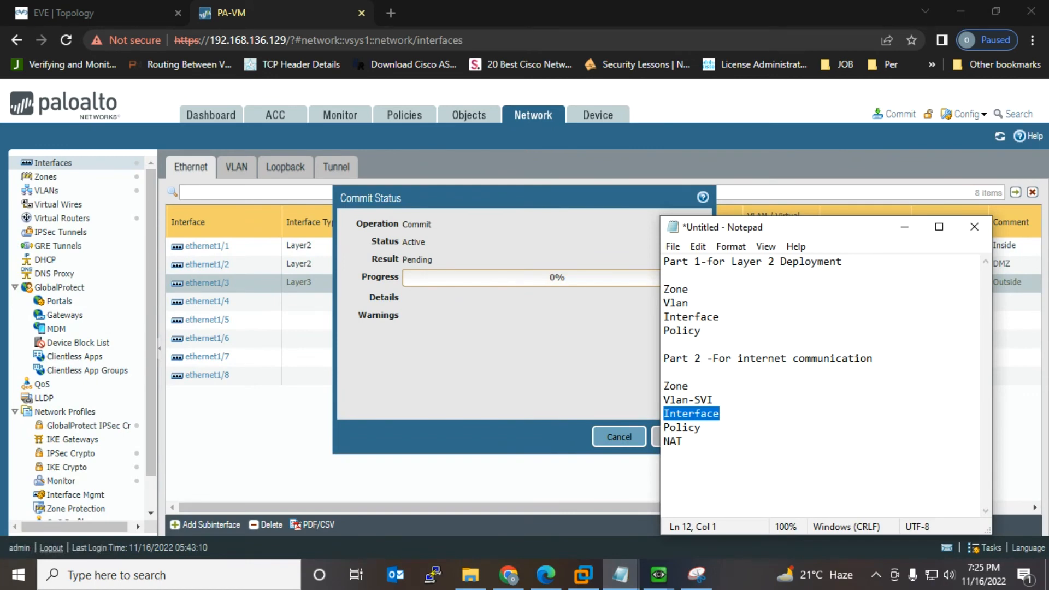
{"action": "left_click_drag", "start_coordinate": [663, 386], "coordinate": [663, 414]}
{"action": "left_click", "coordinate": [720, 413]}
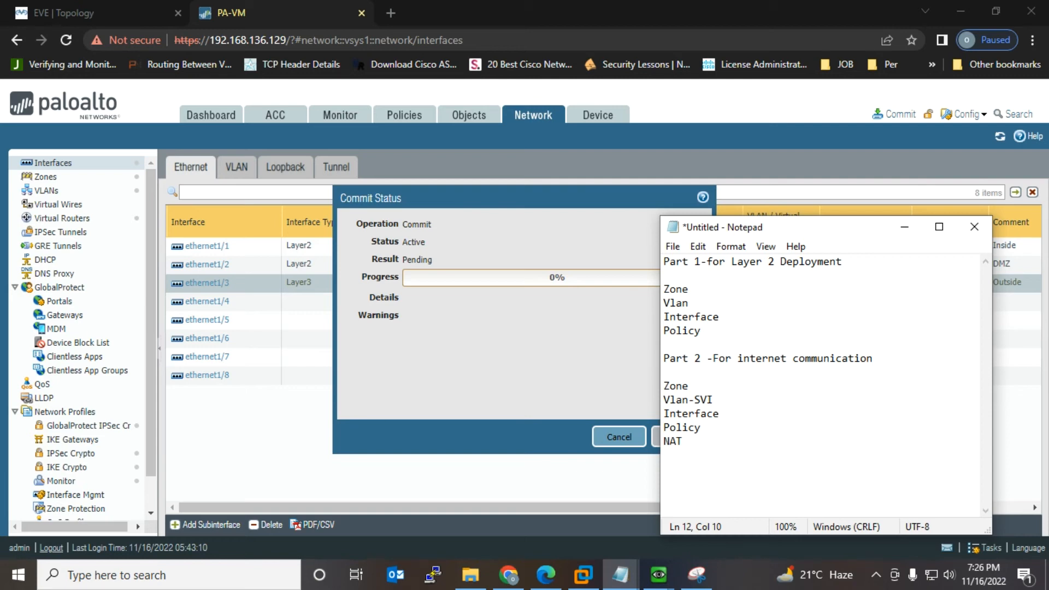
{"action": "key", "text": "Return"}
{"action": "type", "text": "R"}
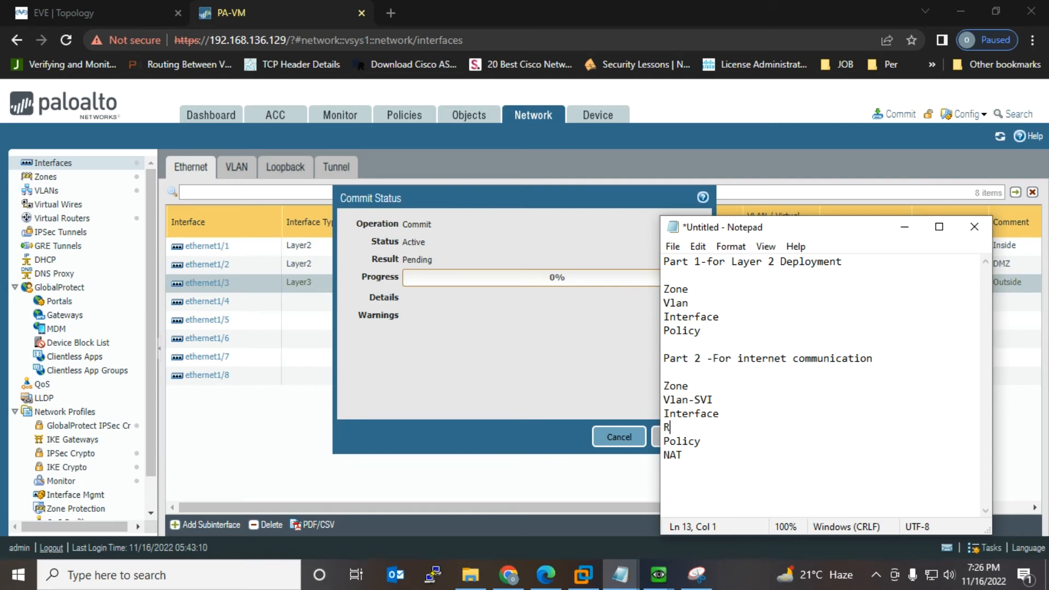
{"action": "type", "text": "outing"}
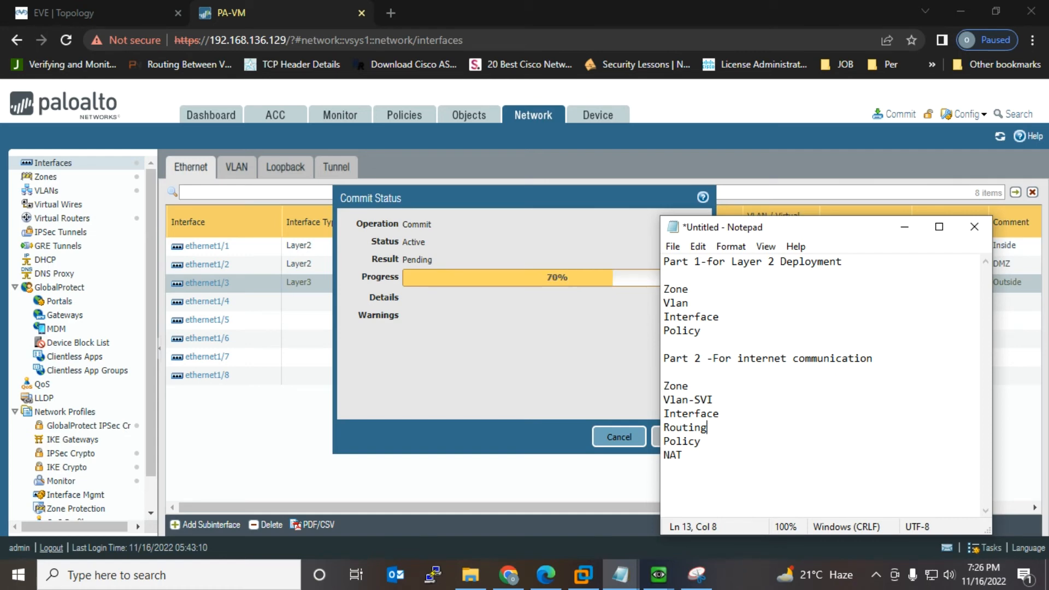
Step: Highlight the Part 1 and Part 2 checklist steps, then dismiss the finished commit status
{"action": "left_click_drag", "start_coordinate": [664, 400], "coordinate": [684, 455]}
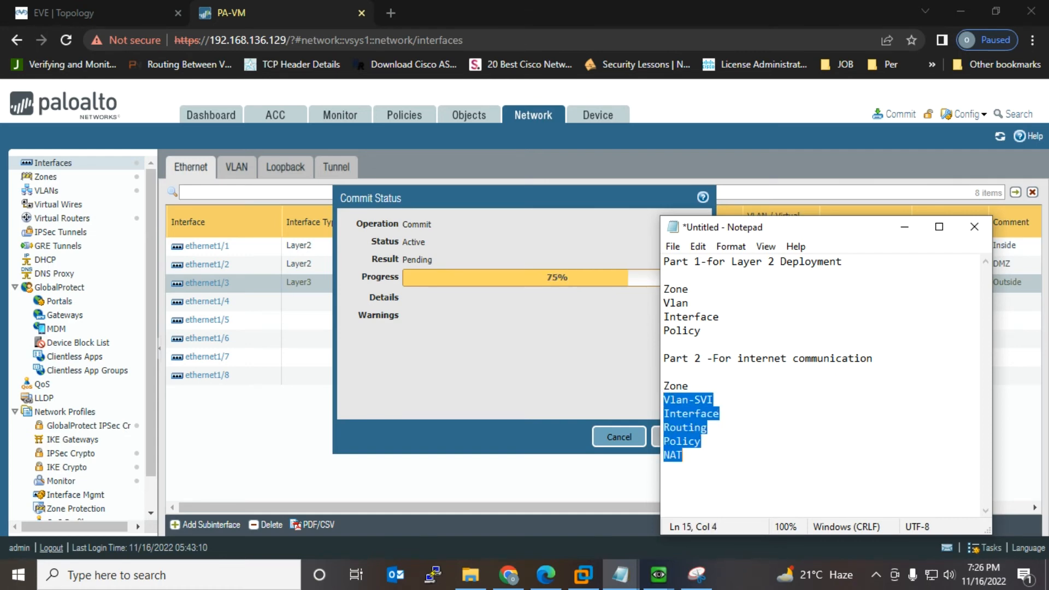
{"action": "left_click_drag", "start_coordinate": [701, 331], "coordinate": [664, 289]}
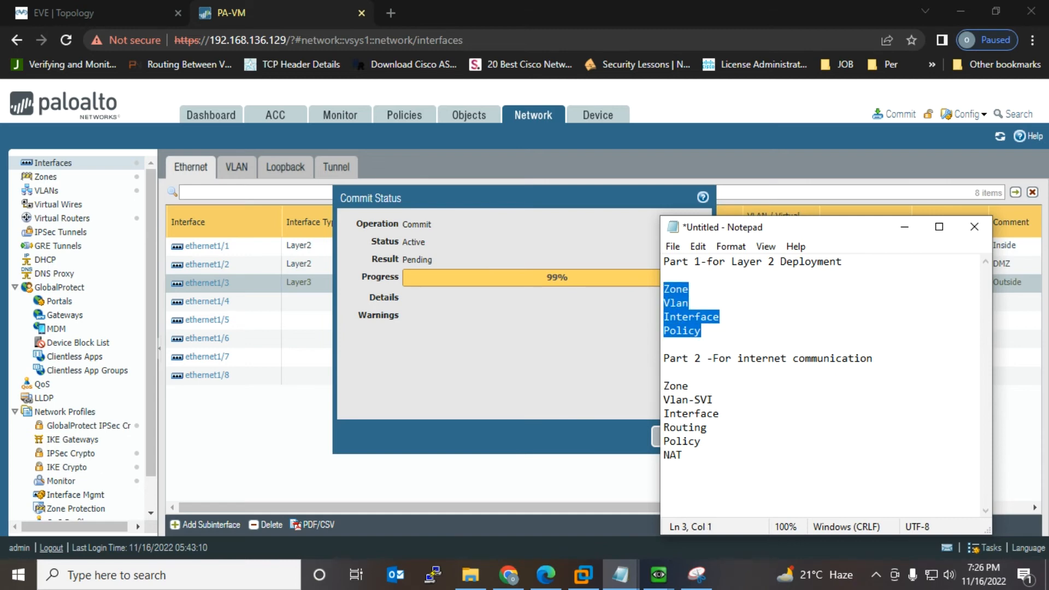
{"action": "left_click_drag", "start_coordinate": [664, 386], "coordinate": [683, 455]}
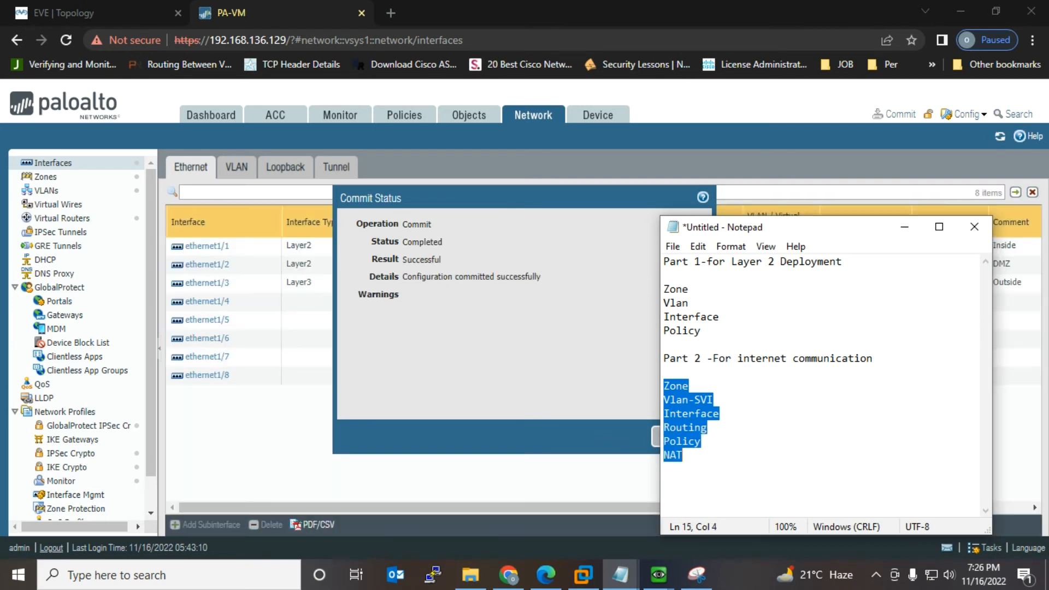
{"action": "key", "text": "alt+Tab"}
{"action": "left_click", "coordinate": [678, 437]}
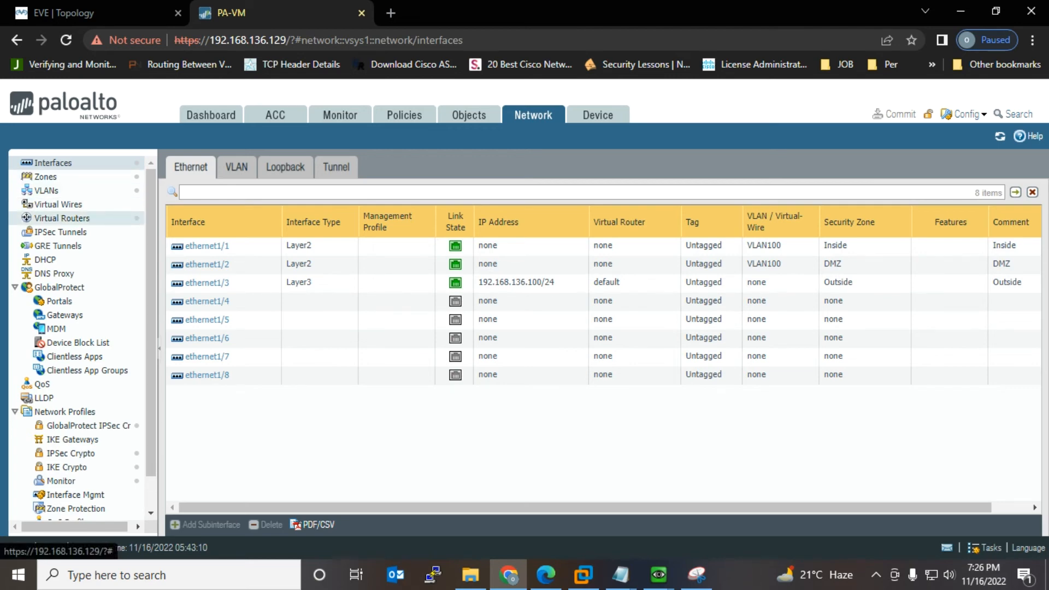
Step: On the default virtual router, add a static route named Default to 0.0.0.0/0
{"action": "left_click", "coordinate": [61, 218]}
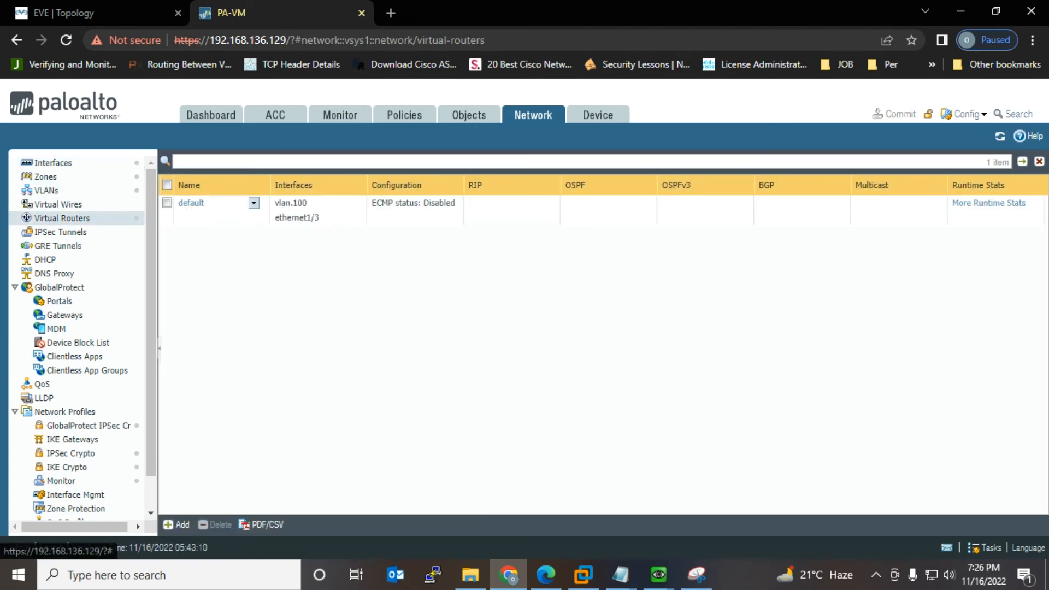
{"action": "left_click", "coordinate": [191, 203]}
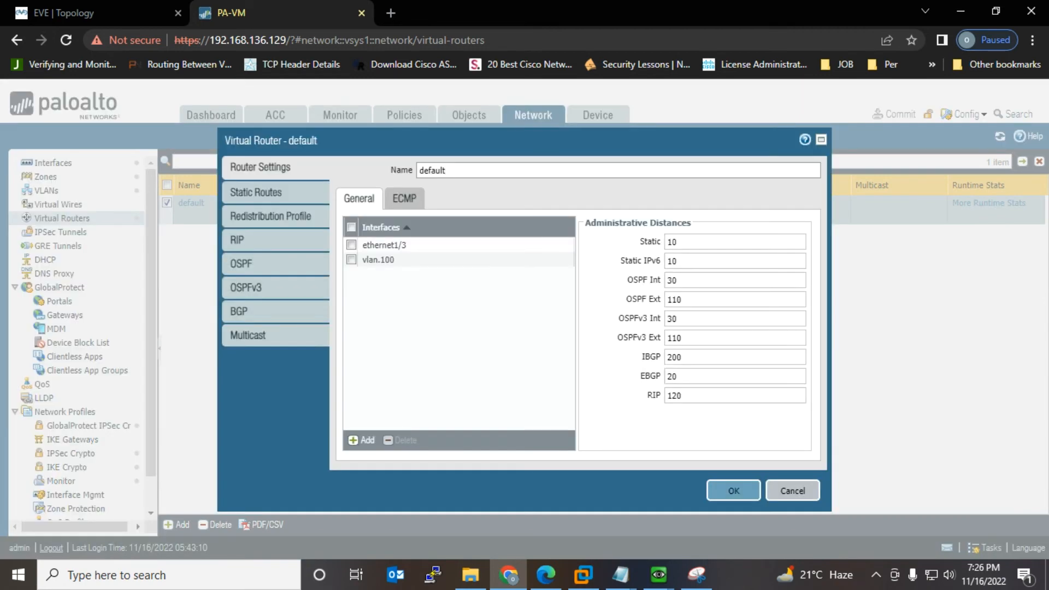
{"action": "left_click", "coordinate": [256, 192]}
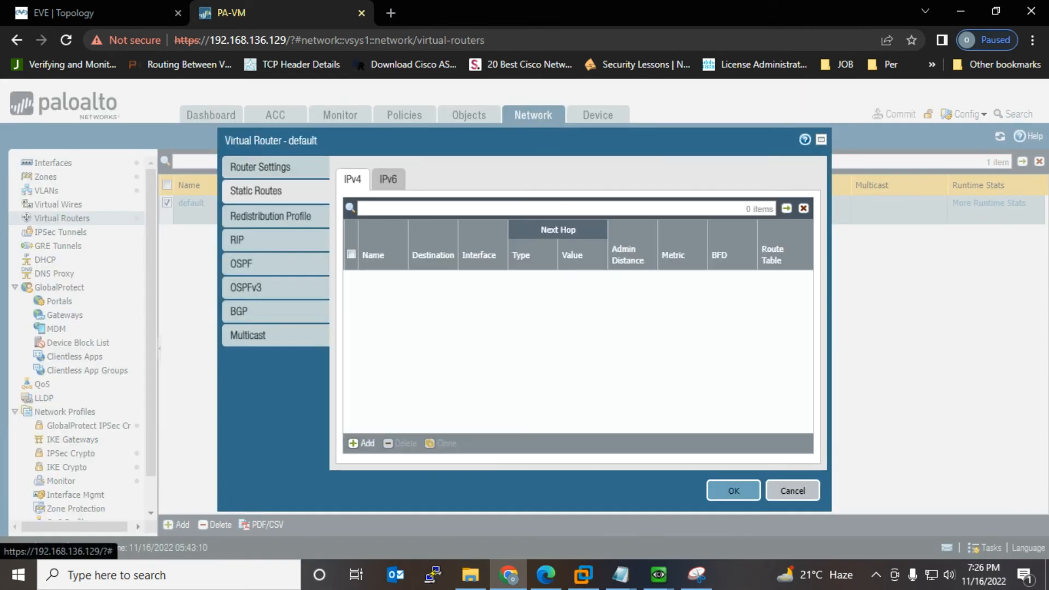
{"action": "left_click", "coordinate": [362, 443]}
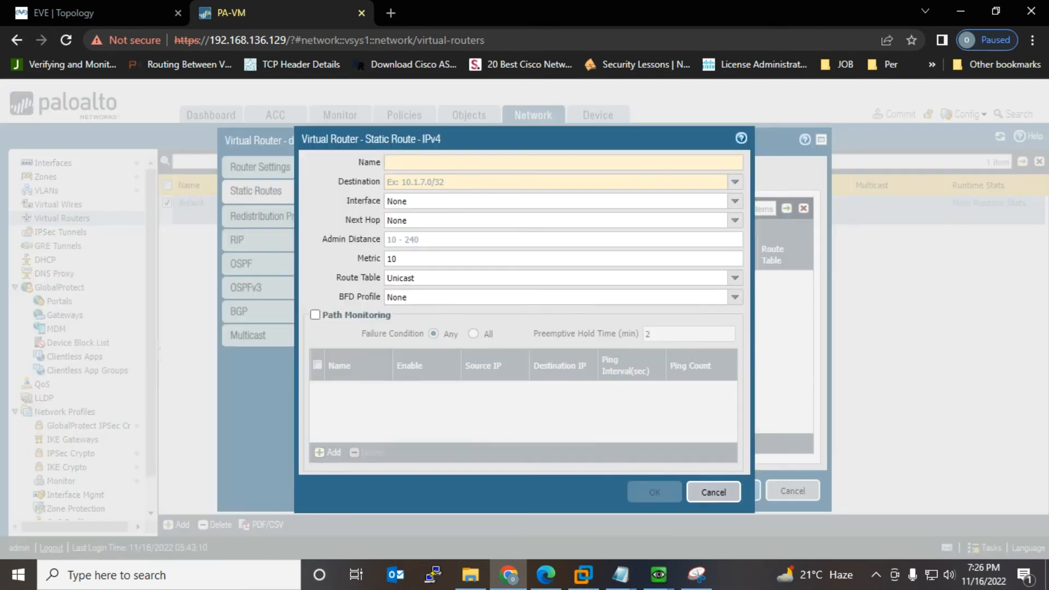
{"action": "type", "text": "D"}
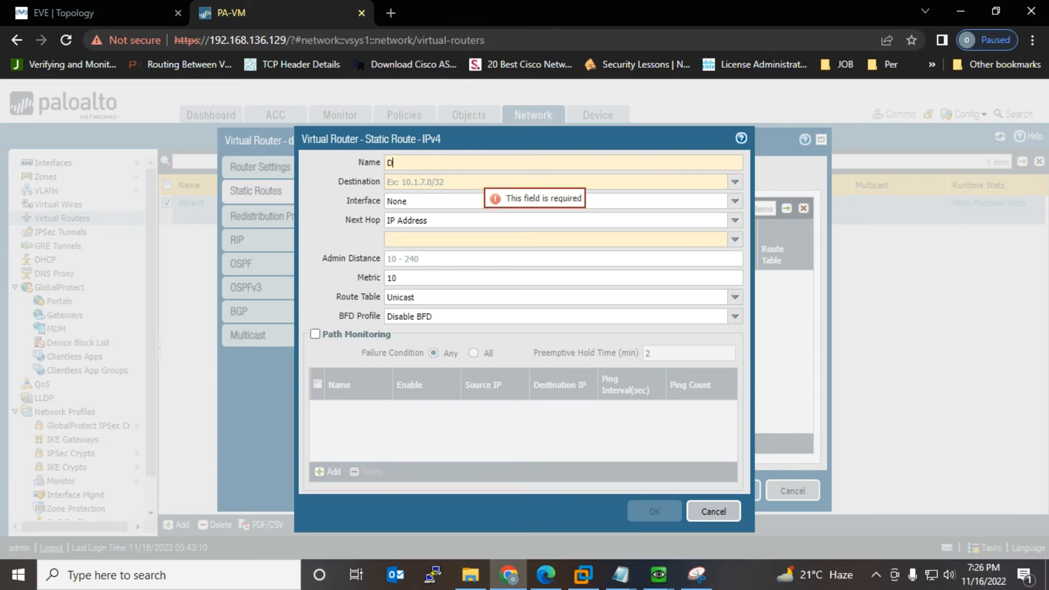
{"action": "type", "text": "efault"}
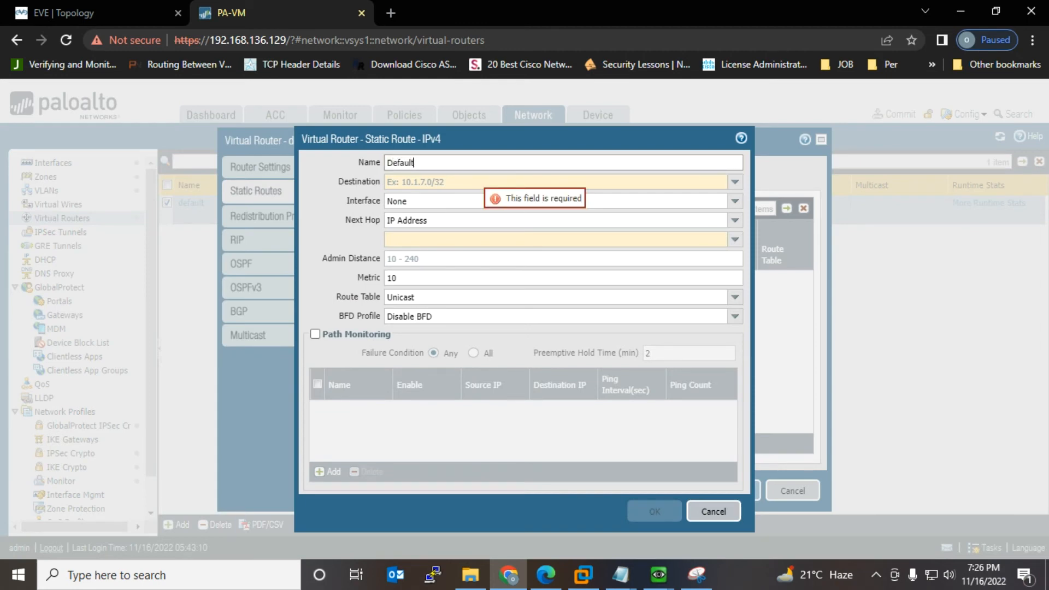
{"action": "key", "text": "Tab"}
{"action": "type", "text": "0"}
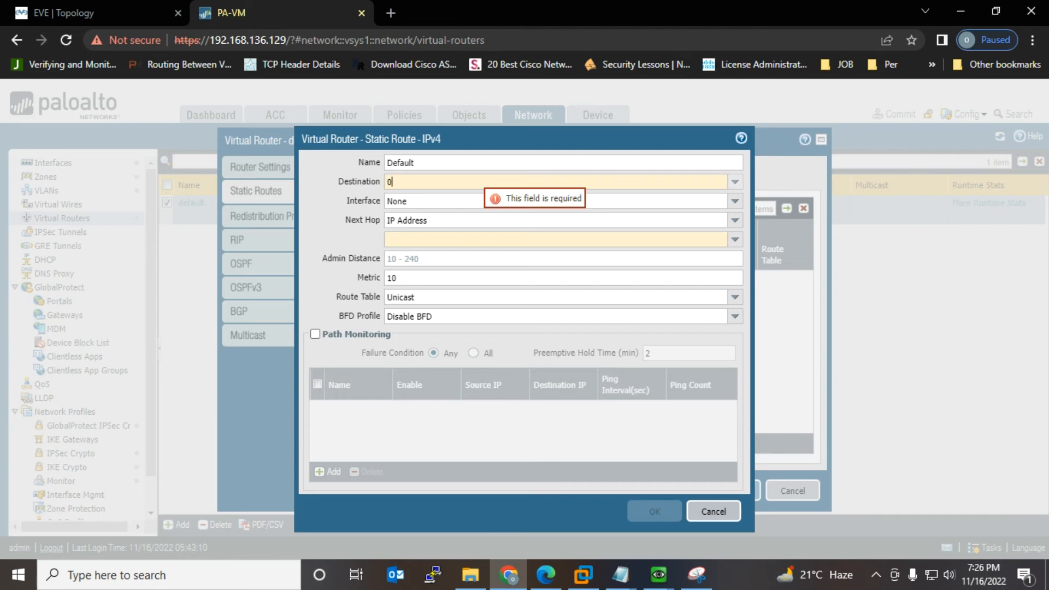
{"action": "type", "text": ".0.0.0/24"}
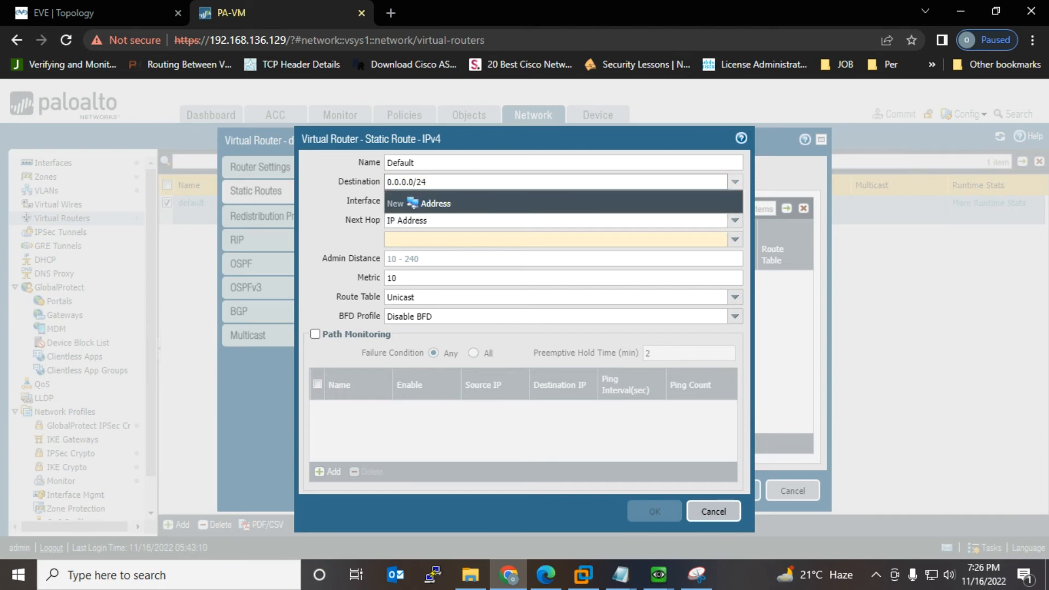
{"action": "key", "text": "BackSpace"}
{"action": "key", "text": "BackSpace"}
{"action": "type", "text": "0"}
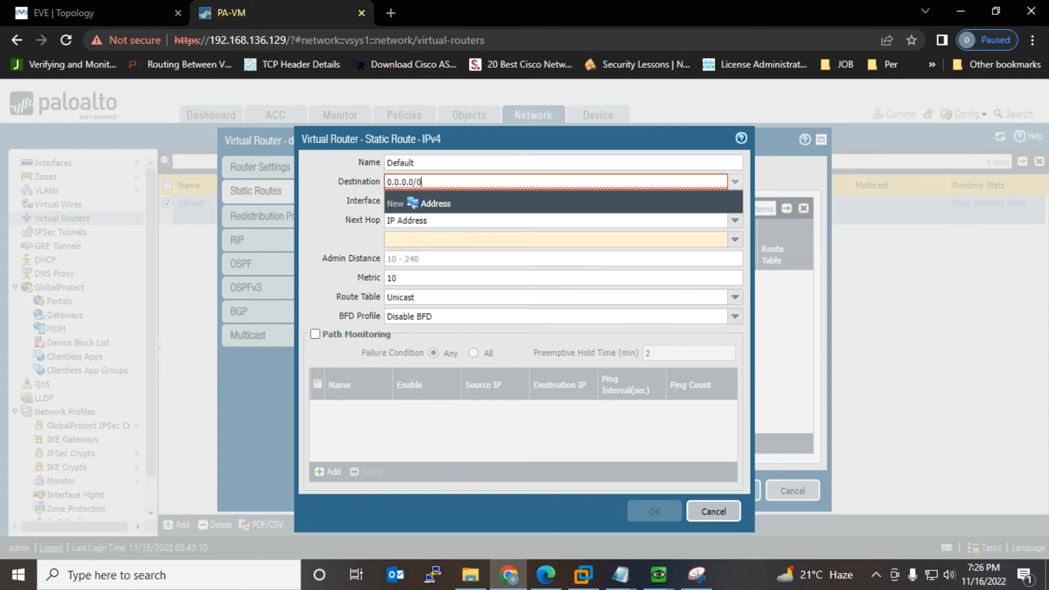
{"action": "key", "text": "Tab"}
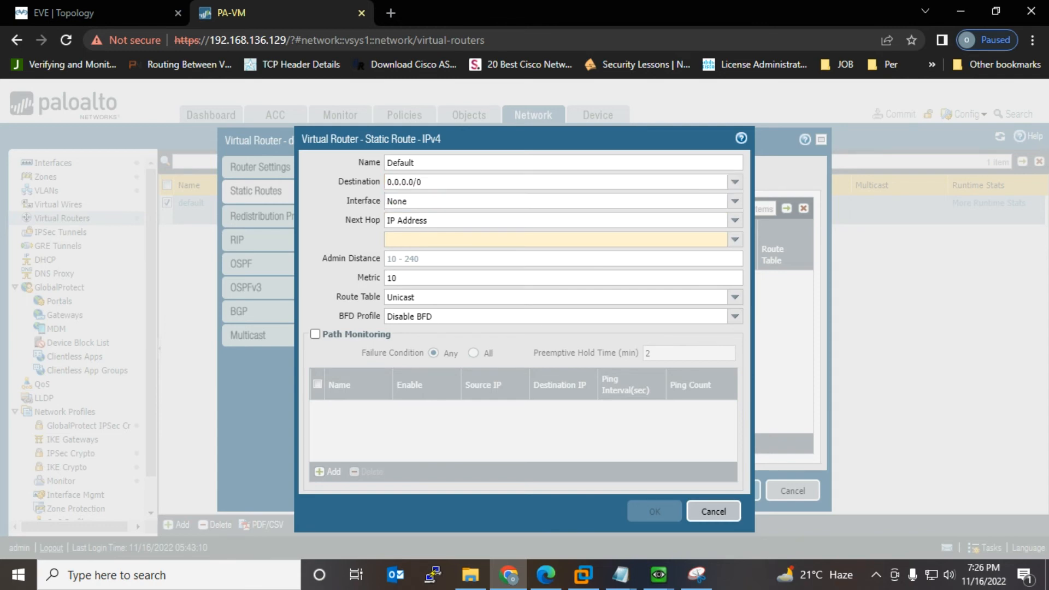
Step: Route it via ethernet1/3 with next hop 192.168.136.2, then save the route and router
{"action": "left_click", "coordinate": [735, 201]}
{"action": "key", "text": "Down"}
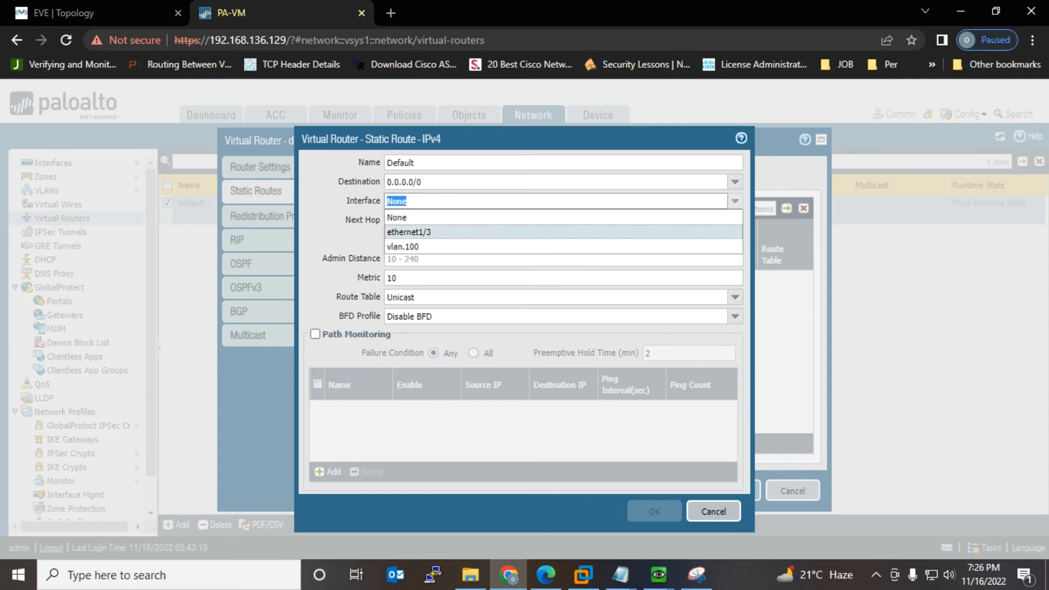
{"action": "key", "text": "Return"}
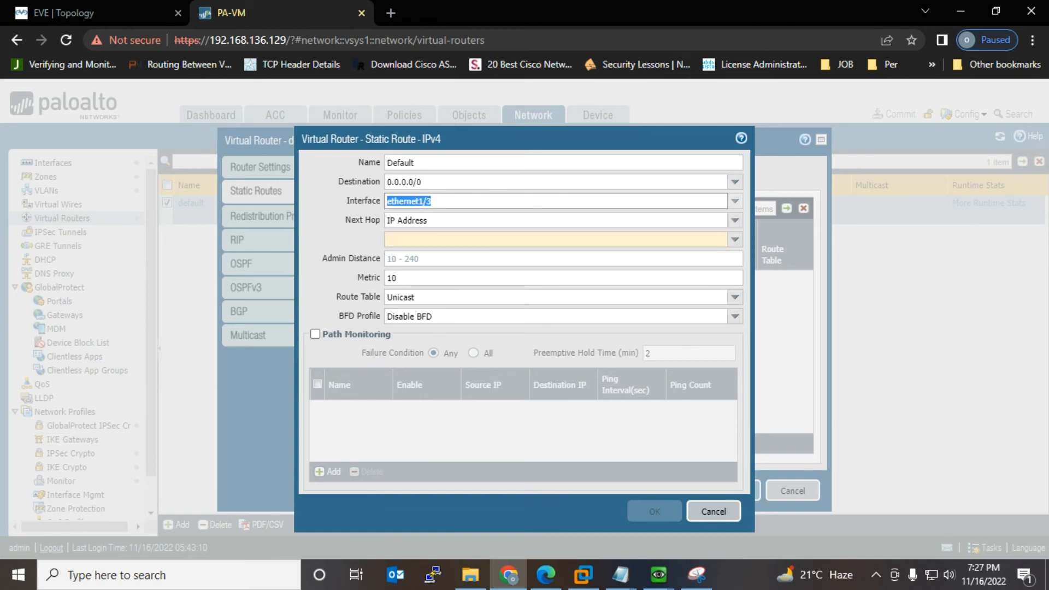
{"action": "left_click", "coordinate": [684, 241]}
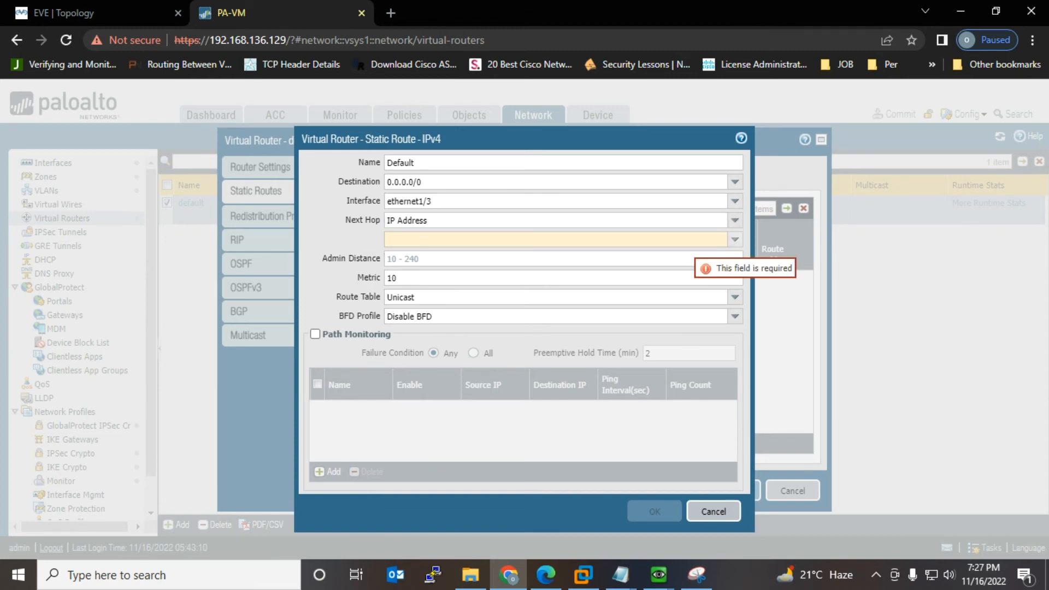
{"action": "type", "text": "192.1"}
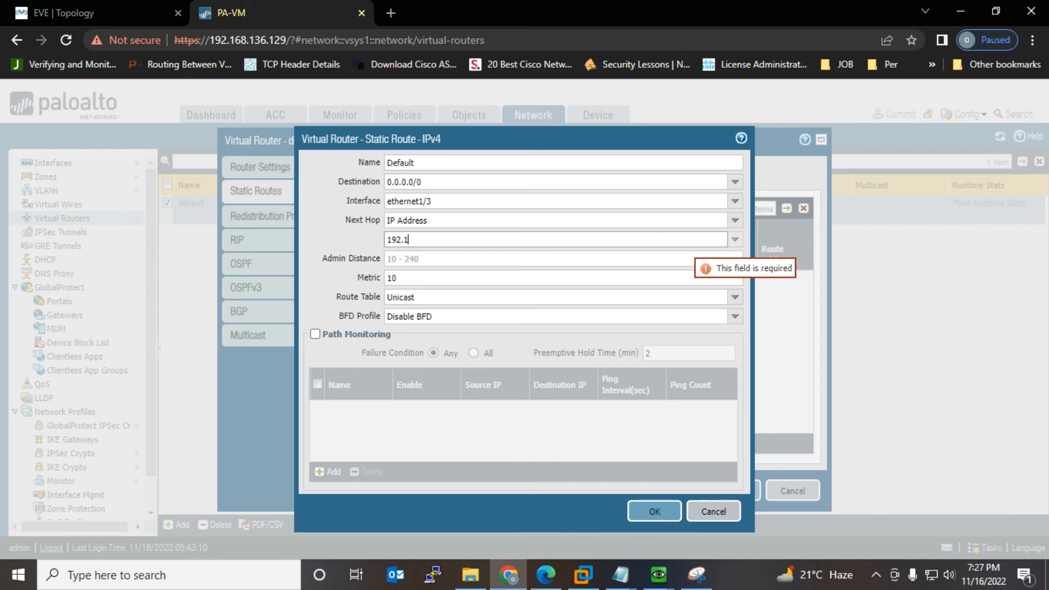
{"action": "type", "text": "68.136.2"}
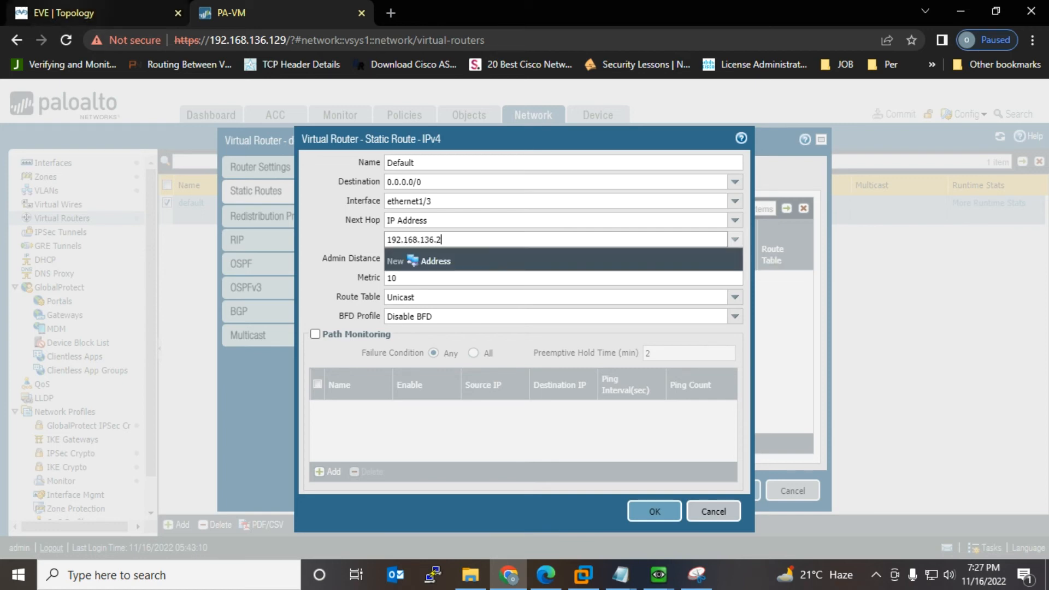
{"action": "left_click", "coordinate": [107, 13]}
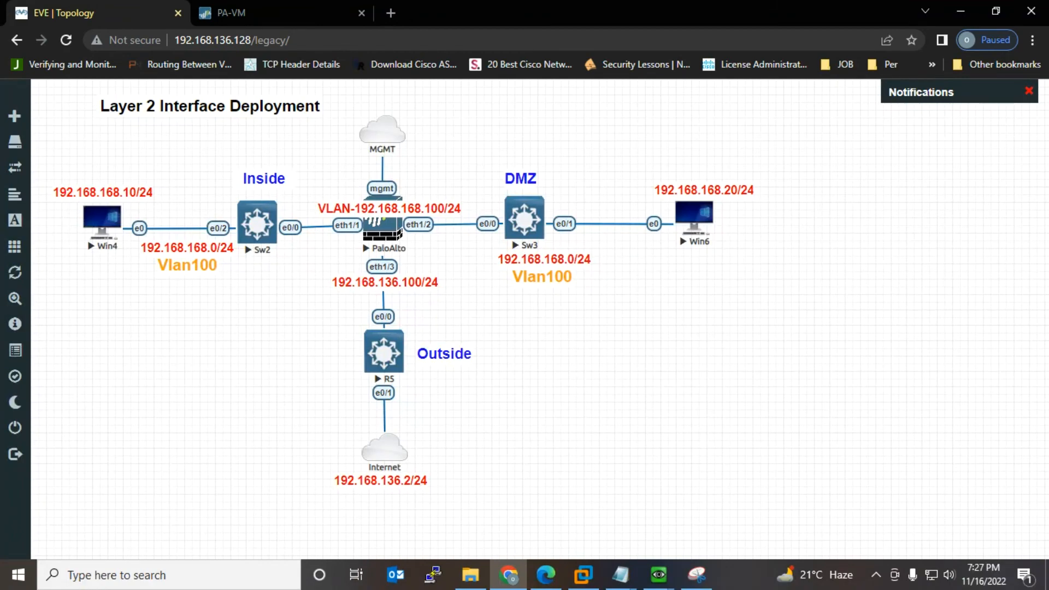
{"action": "left_click", "coordinate": [231, 13]}
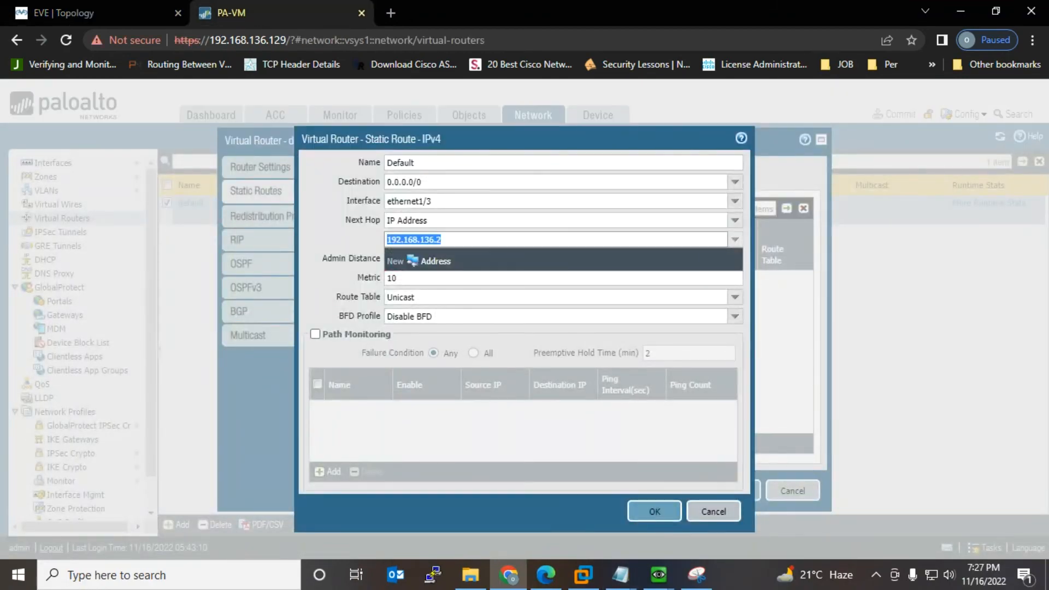
{"action": "left_click", "coordinate": [654, 512]}
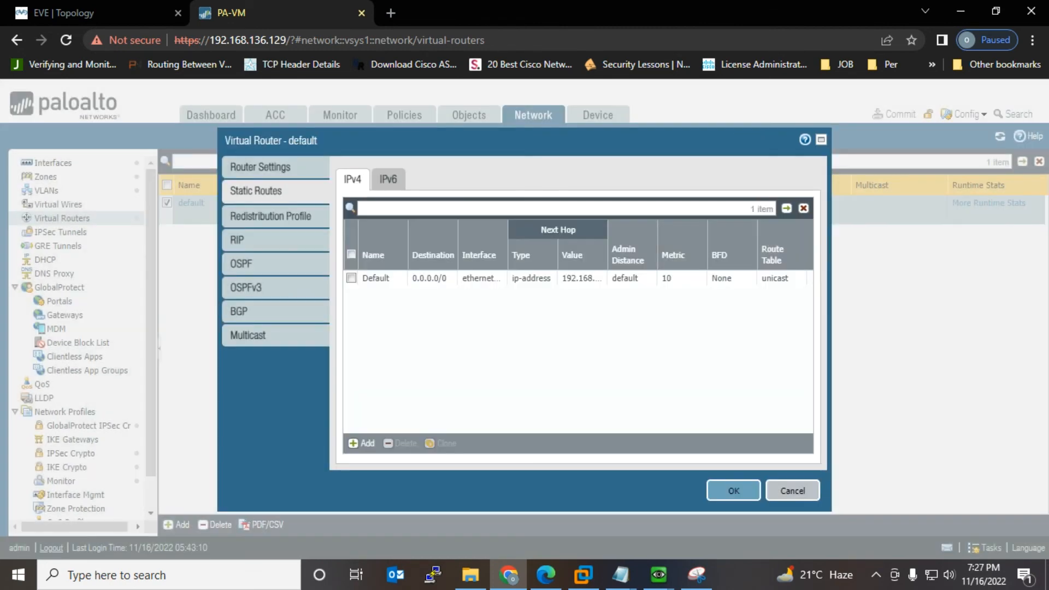
{"action": "left_click", "coordinate": [734, 491]}
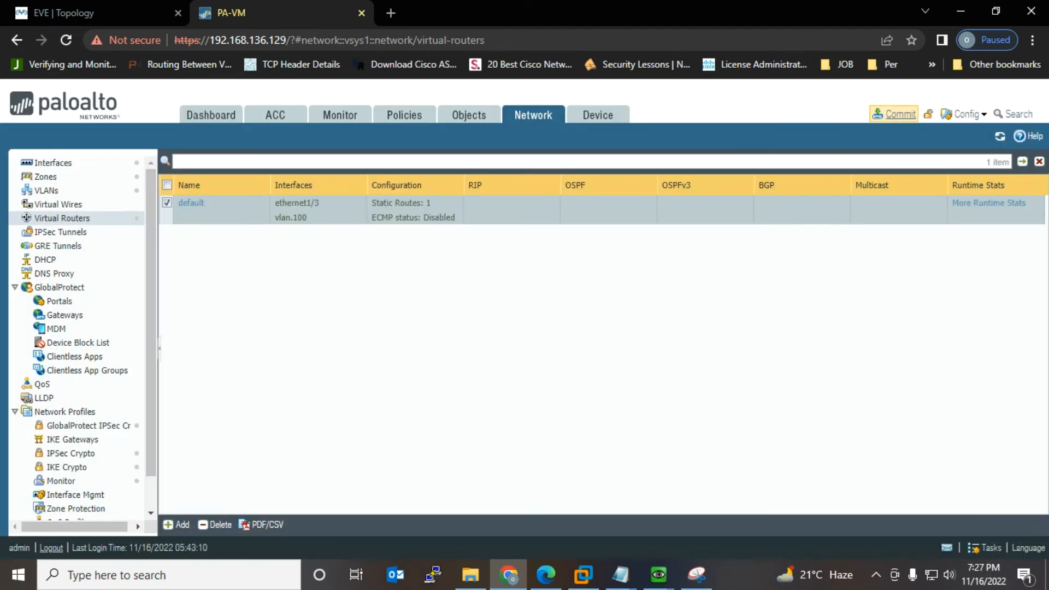
{"action": "left_click", "coordinate": [900, 114]}
Step: Confirm the commit containing the new Default static route
{"action": "left_click", "coordinate": [665, 495]}
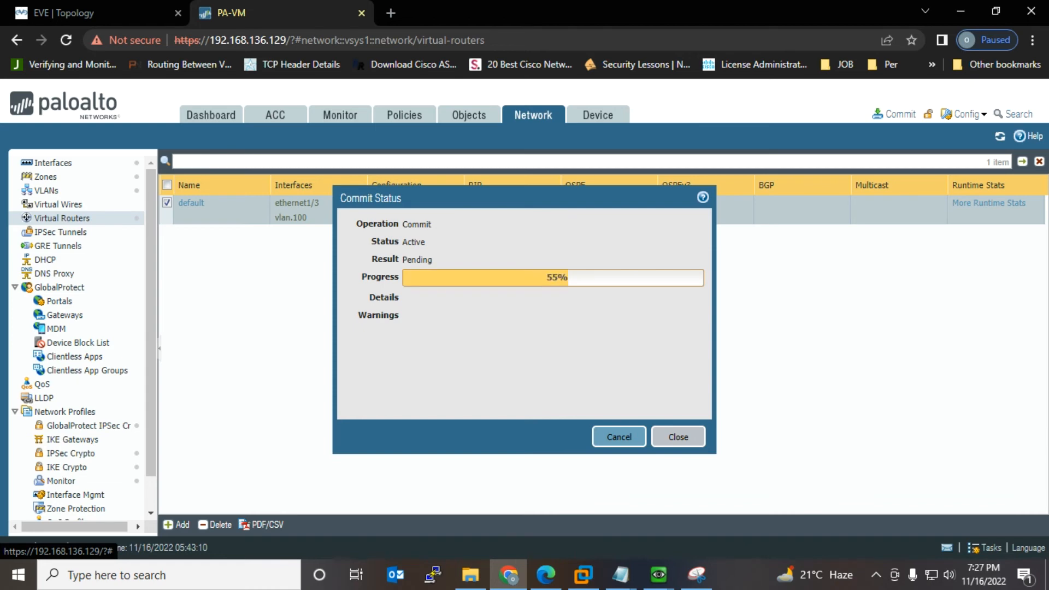
Step: Bring the Win4 console forward and drag it fully into view over the EVE topology
{"action": "mouse_move", "coordinate": [659, 575]}
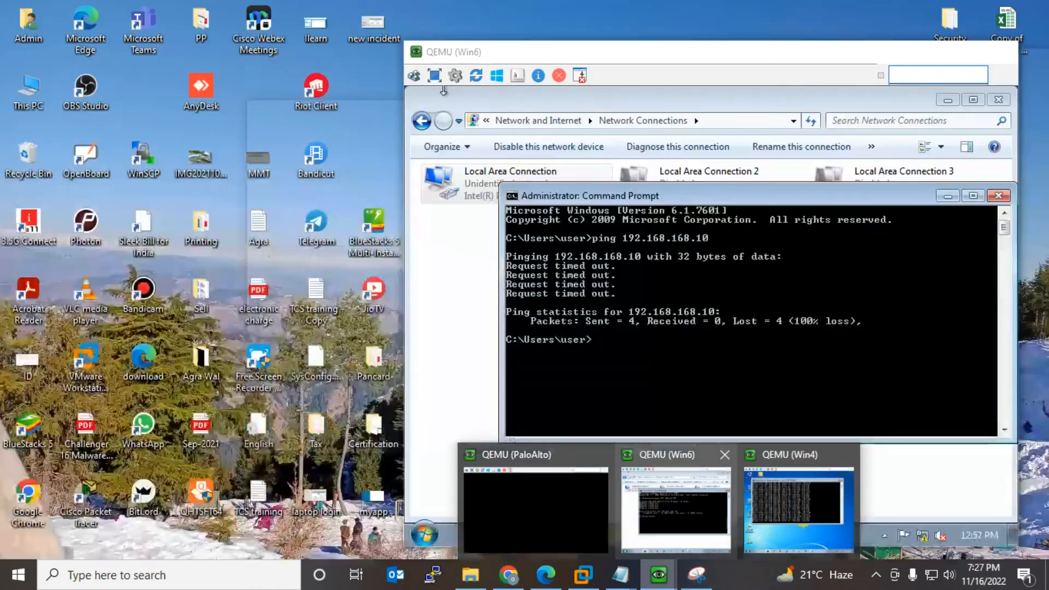
{"action": "left_click", "coordinate": [662, 517]}
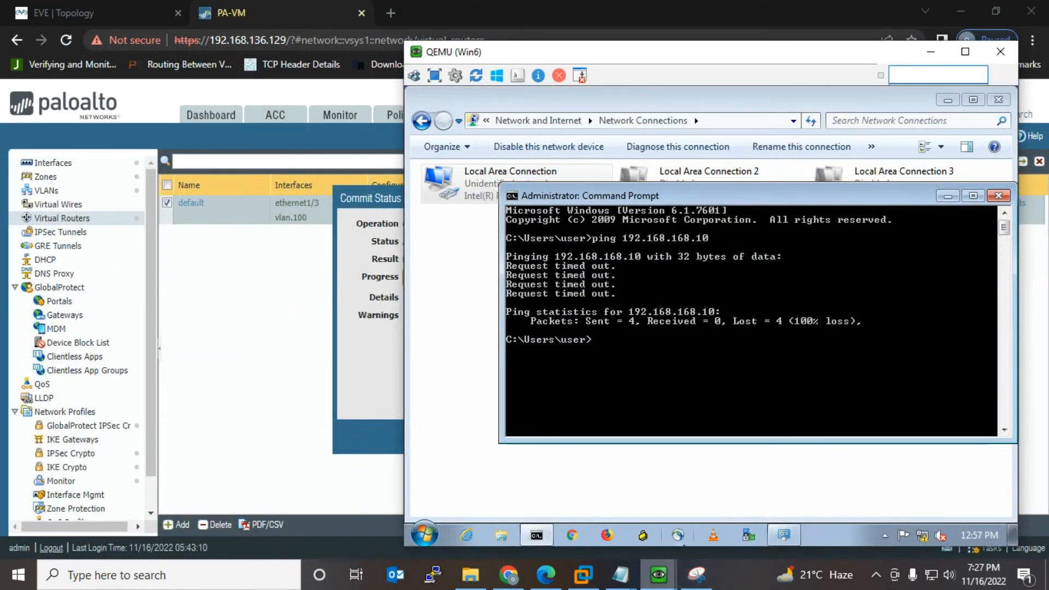
{"action": "mouse_move", "coordinate": [658, 574]}
{"action": "left_click", "coordinate": [158, 13]}
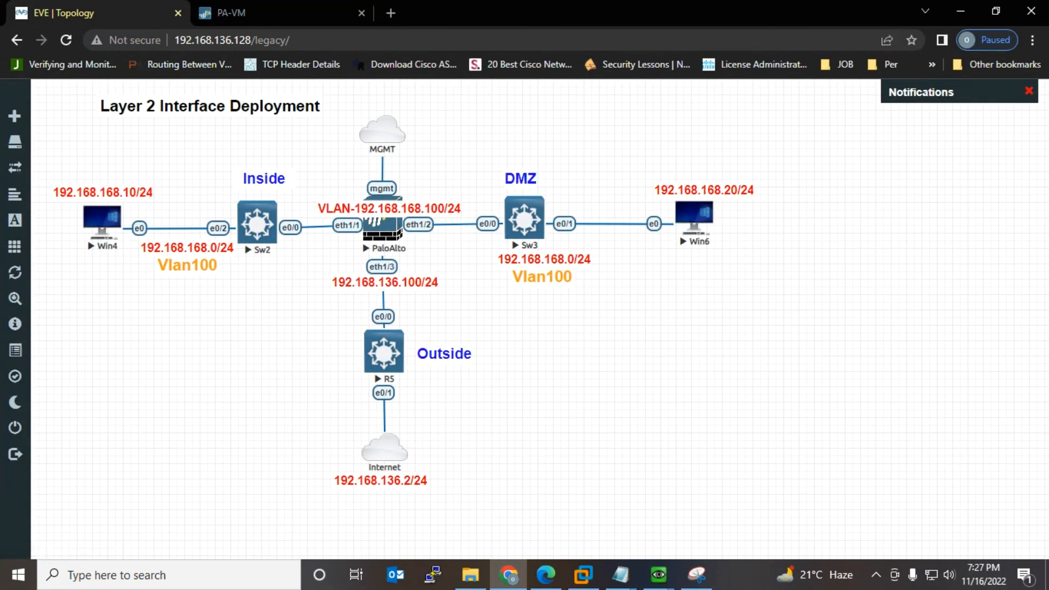
{"action": "left_click", "coordinate": [659, 574]}
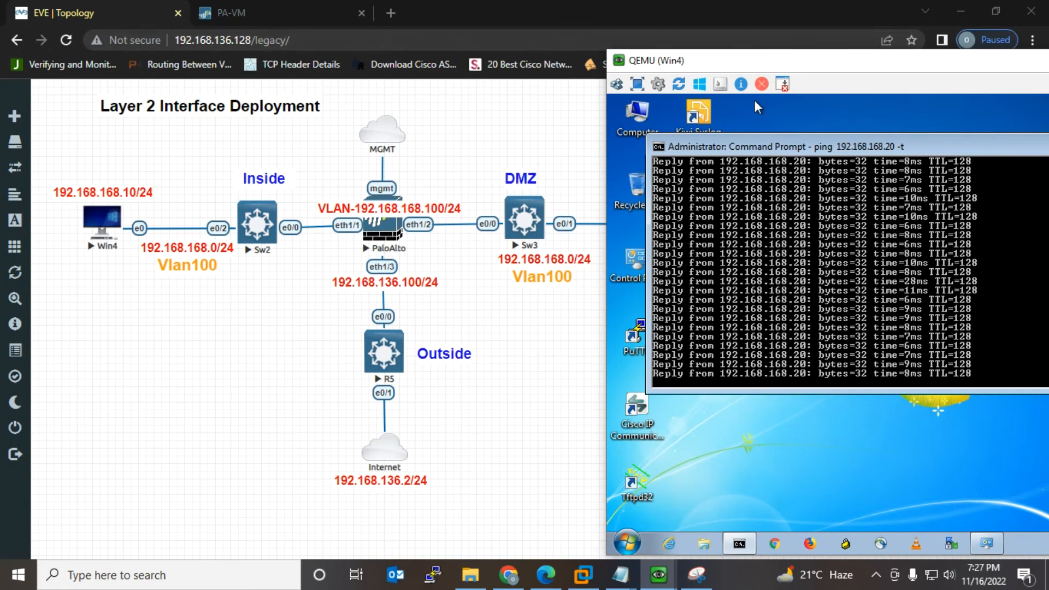
{"action": "left_click_drag", "start_coordinate": [793, 58], "coordinate": [634, 55]}
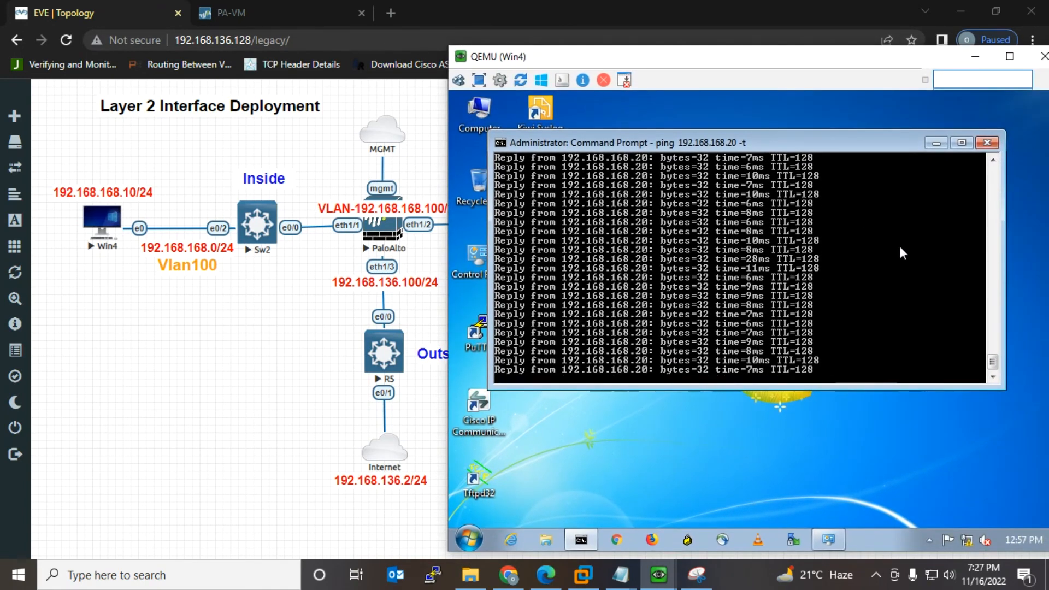
Step: Stop Win4's old ping and start a continuous 'ping 8.8.8.8 -t'
{"action": "key", "text": "ctrl+c"}
{"action": "key", "text": "ctrl+z"}
{"action": "key", "text": "ctrl+z"}
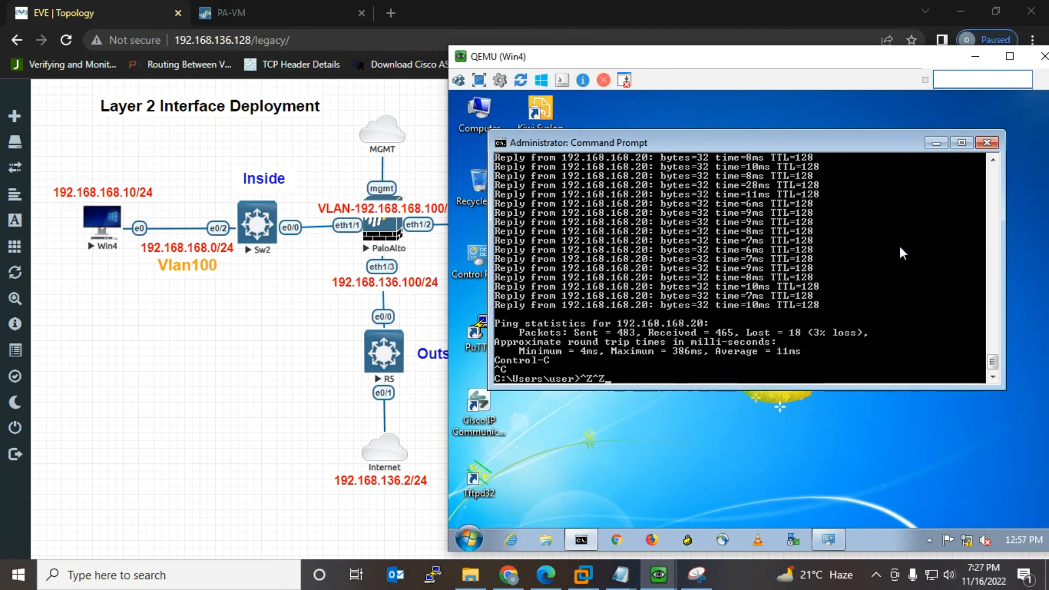
{"action": "key", "text": "BackSpace"}
{"action": "key", "text": "BackSpace"}
{"action": "type", "text": "ping "}
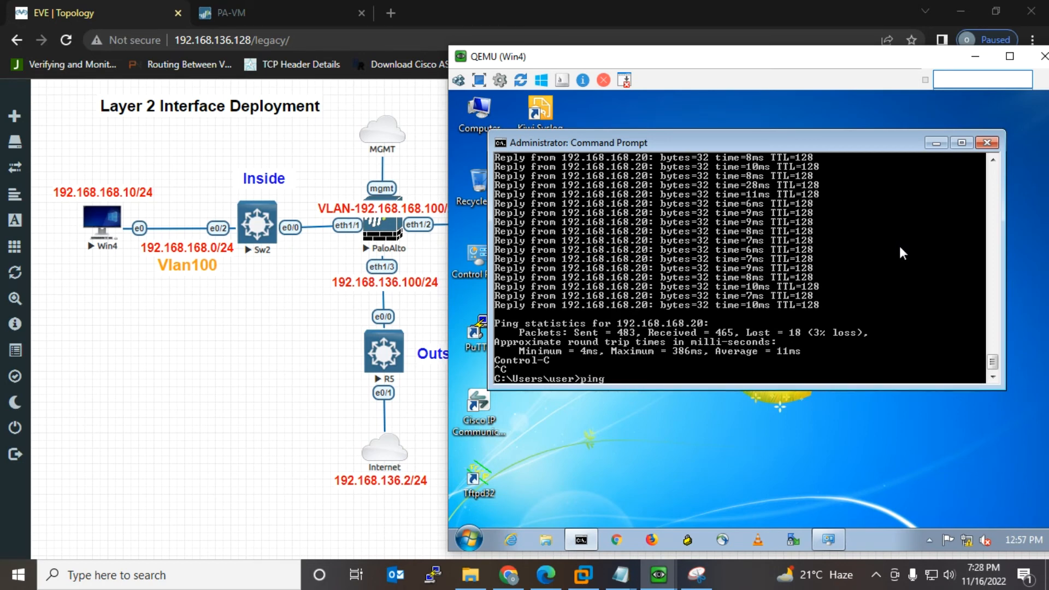
{"action": "type", "text": "8.8.8.8 -t"}
{"action": "key", "text": "Return"}
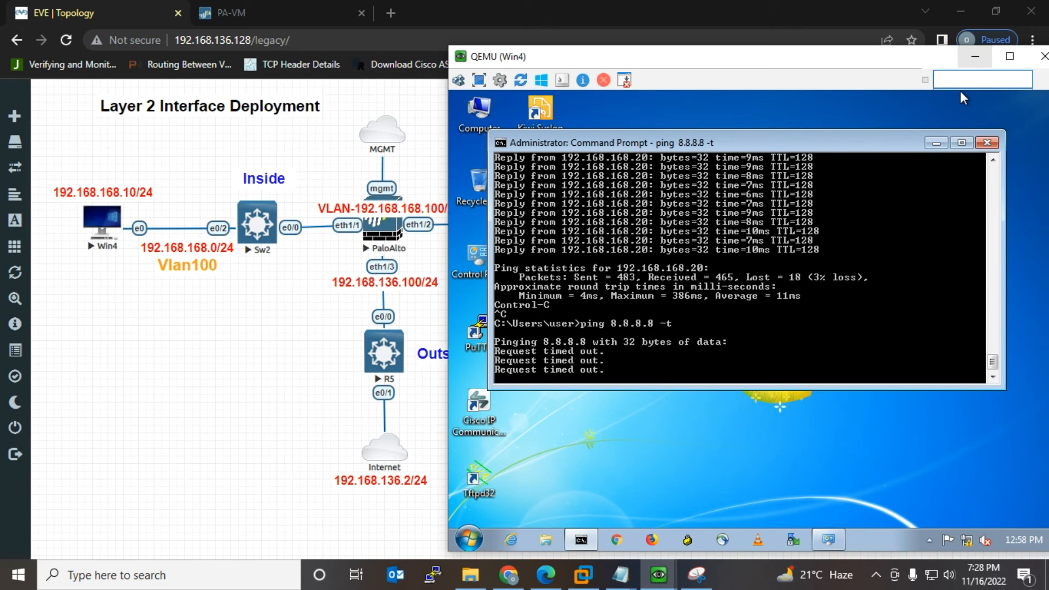
Step: Minimize Win4 and mark the Policy item in the Part 2 checklist notes
{"action": "left_click", "coordinate": [975, 56]}
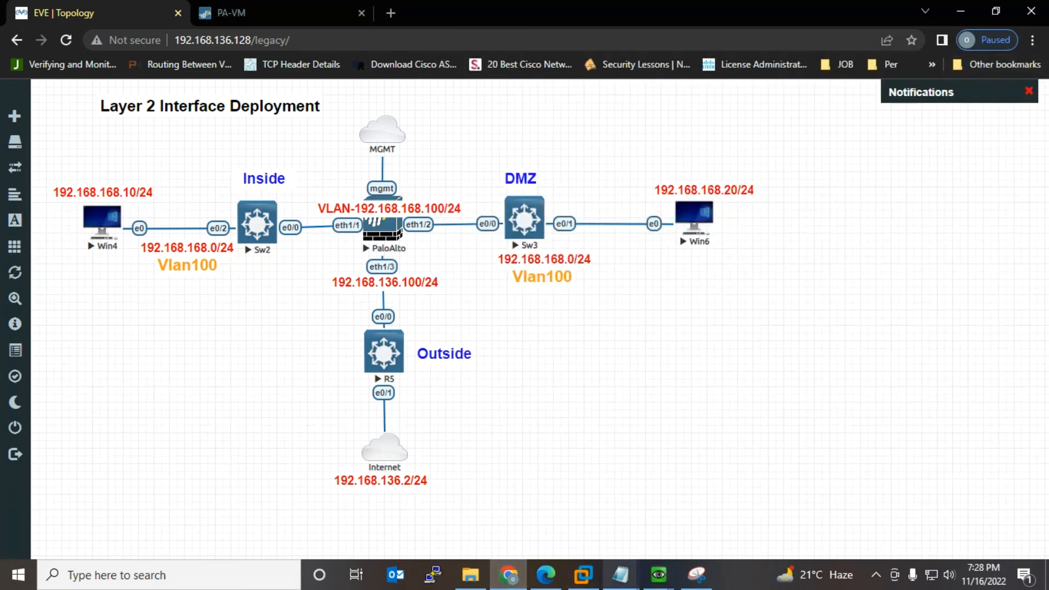
{"action": "mouse_move", "coordinate": [620, 575]}
{"action": "left_click", "coordinate": [676, 503]}
{"action": "left_click_drag", "start_coordinate": [704, 442], "coordinate": [676, 415]}
{"action": "left_click", "coordinate": [709, 428]}
{"action": "key", "text": "Down"}
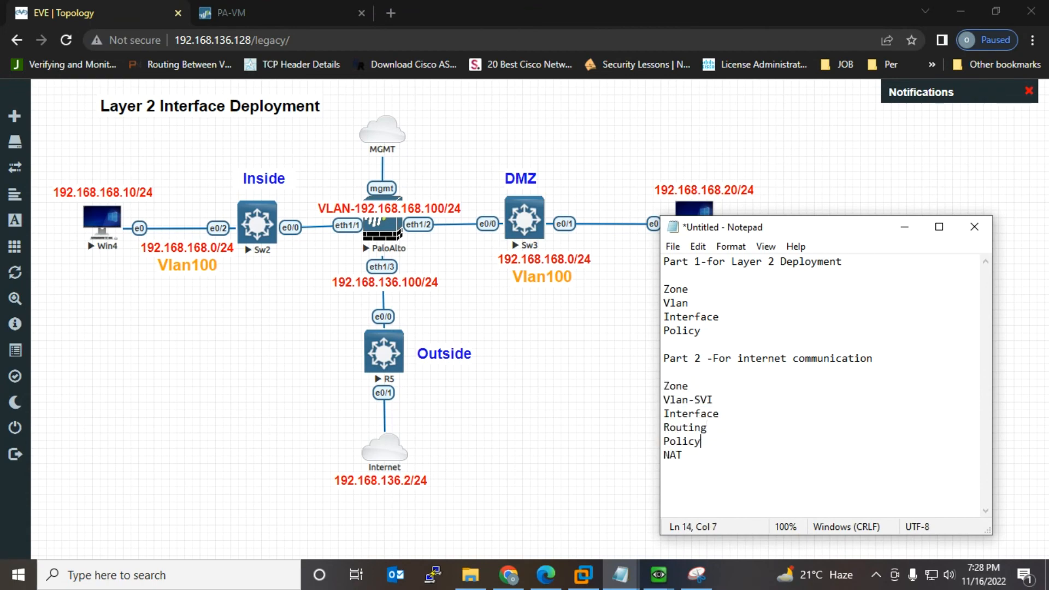
{"action": "key", "text": "shift+Left"}
{"action": "key", "text": "shift+Left"}
{"action": "key", "text": "shift+Left"}
{"action": "key", "text": "shift+Left"}
{"action": "key", "text": "shift+Left"}
{"action": "key", "text": "shift+Left"}
{"action": "key", "text": "Down"}
Step: Start a new security policy rule named L3-Inside-to-Outside in PAN-OS
{"action": "left_click", "coordinate": [230, 13]}
{"action": "left_click", "coordinate": [678, 436]}
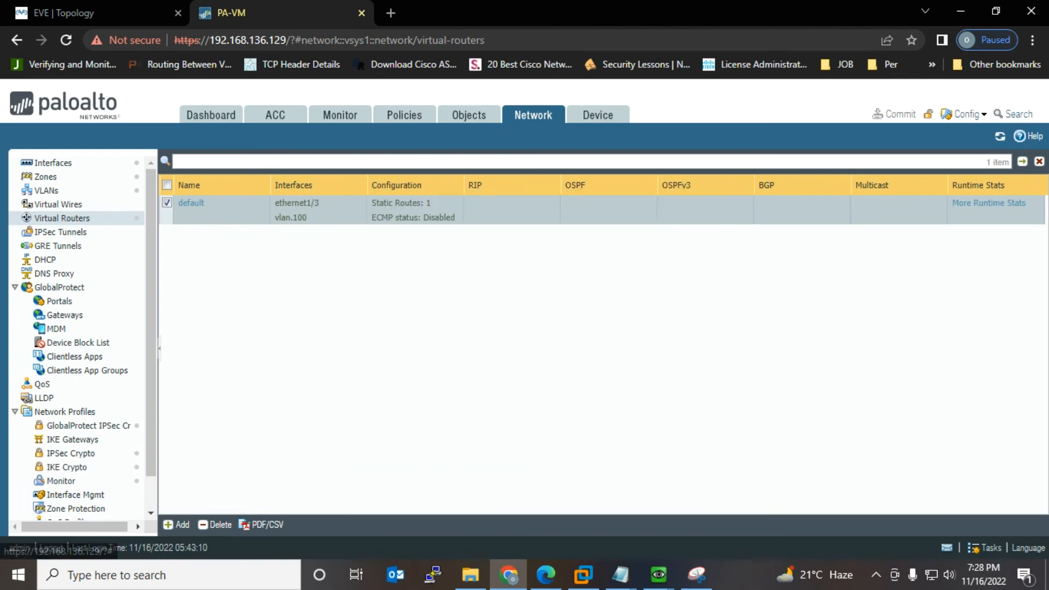
{"action": "left_click", "coordinate": [404, 114]}
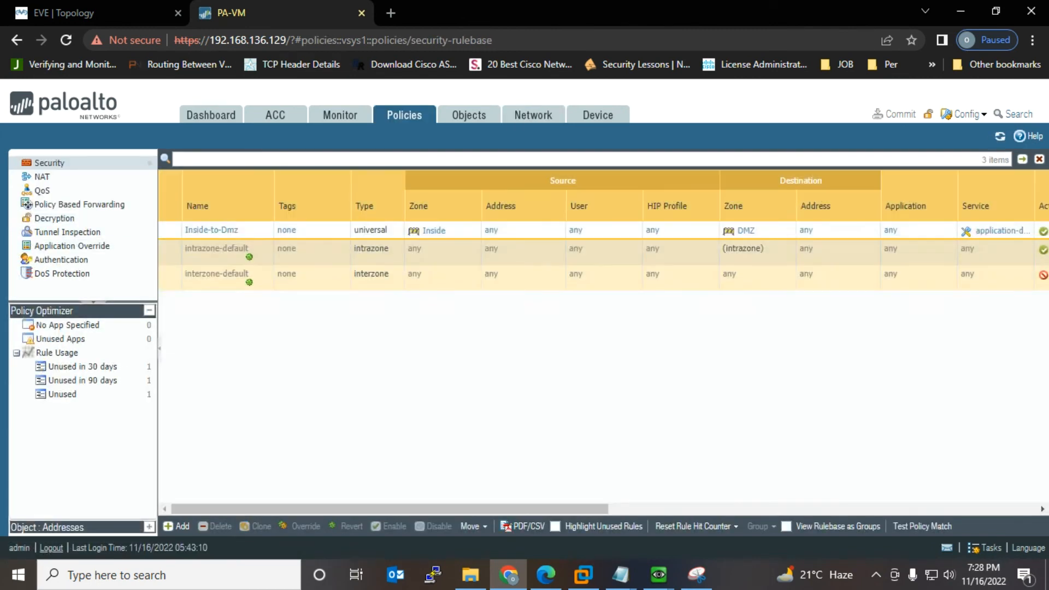
{"action": "left_click", "coordinate": [177, 526]}
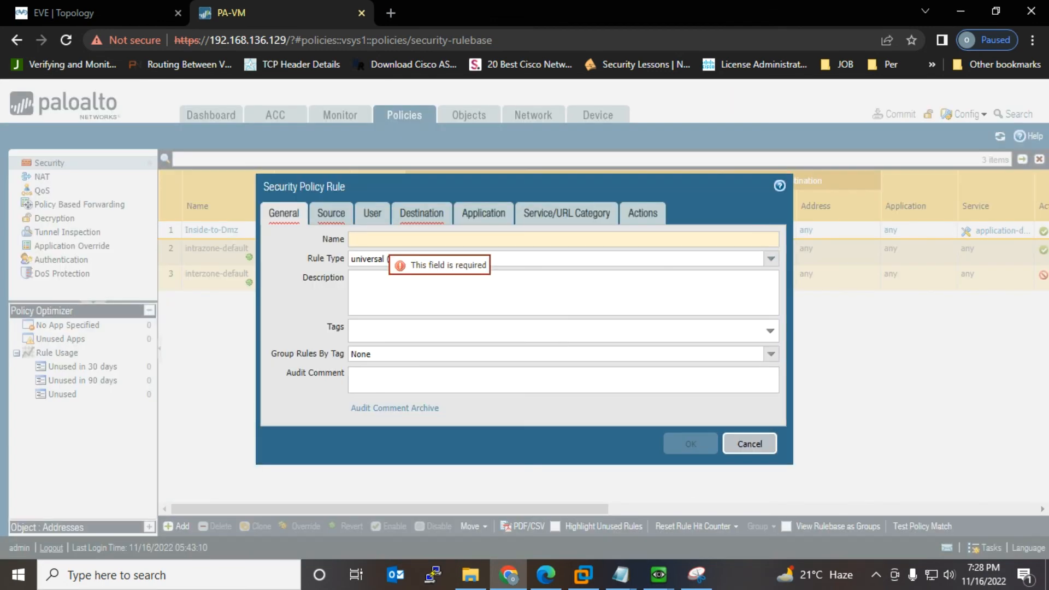
{"action": "type", "text": "L3"}
{"action": "type", "text": "-Inside"}
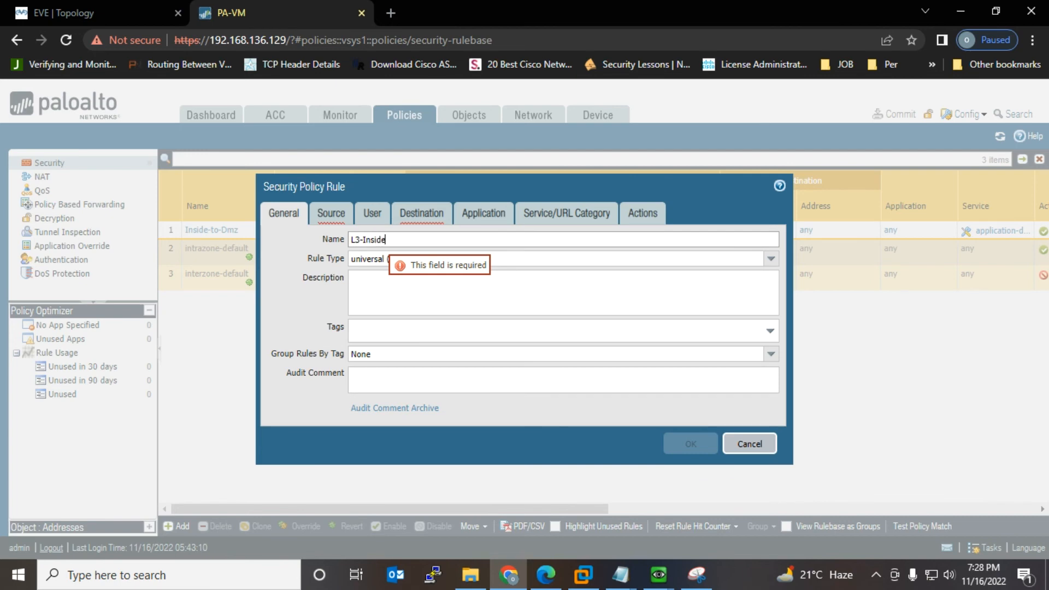
{"action": "type", "text": "-to-O"}
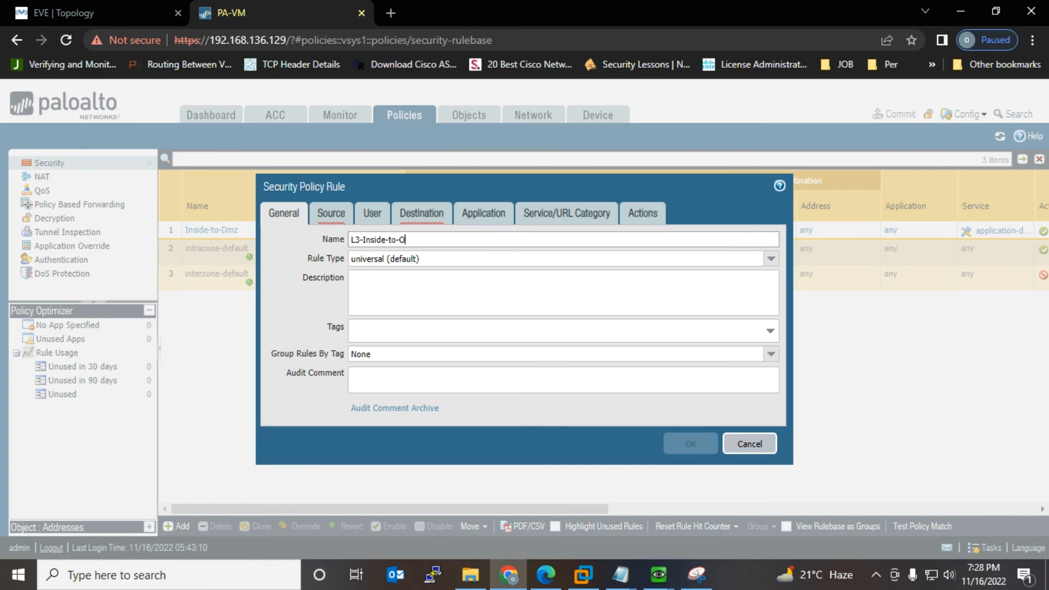
{"action": "type", "text": "utside"}
Step: Give the rule source zone L3-Inside, destination zone Outside and action Allow, then save it
{"action": "left_click", "coordinate": [331, 213]}
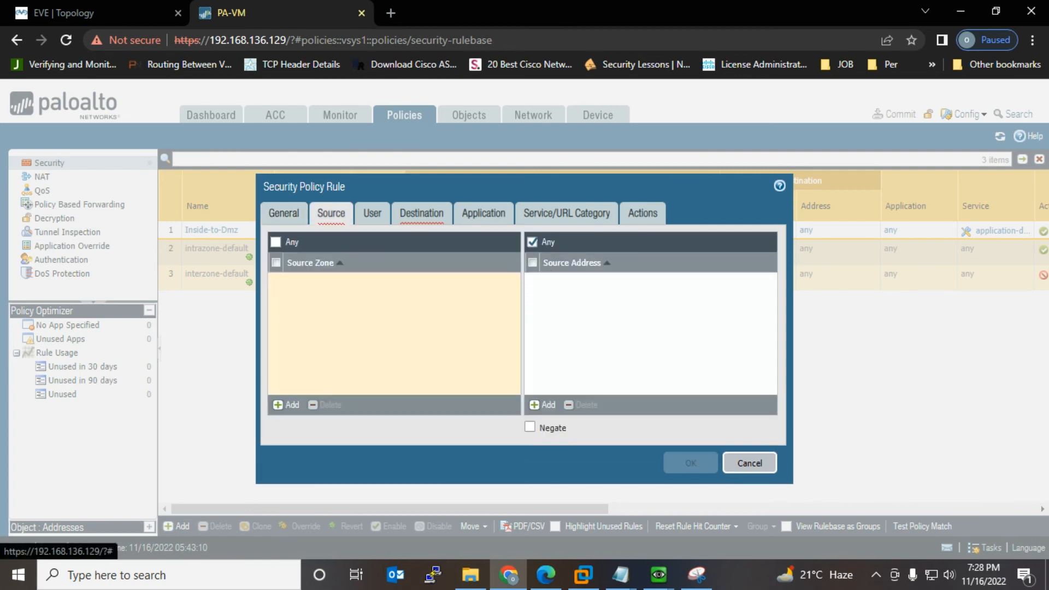
{"action": "left_click", "coordinate": [285, 405]}
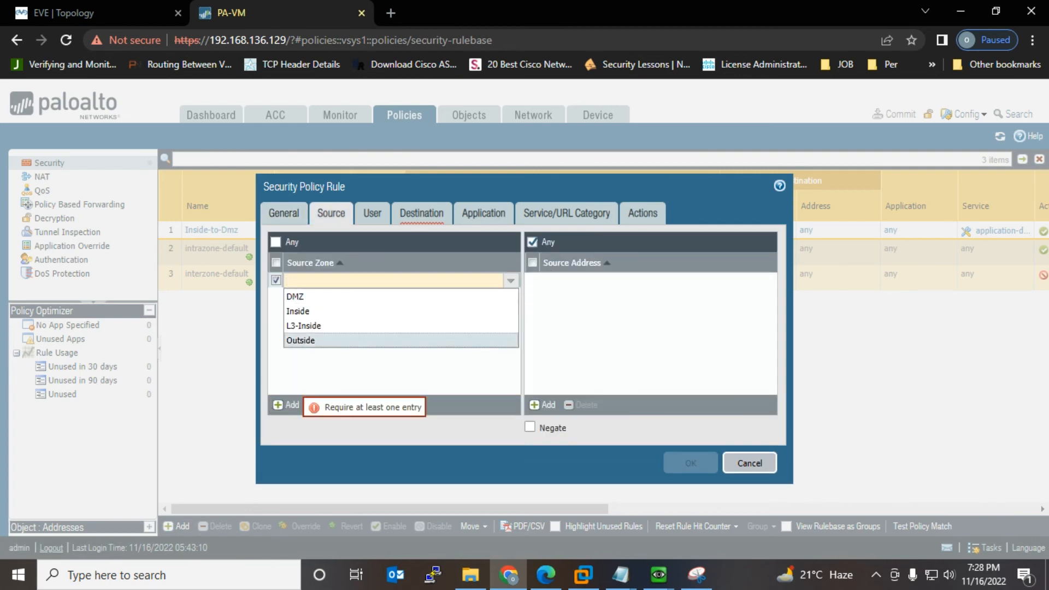
{"action": "left_click", "coordinate": [303, 325]}
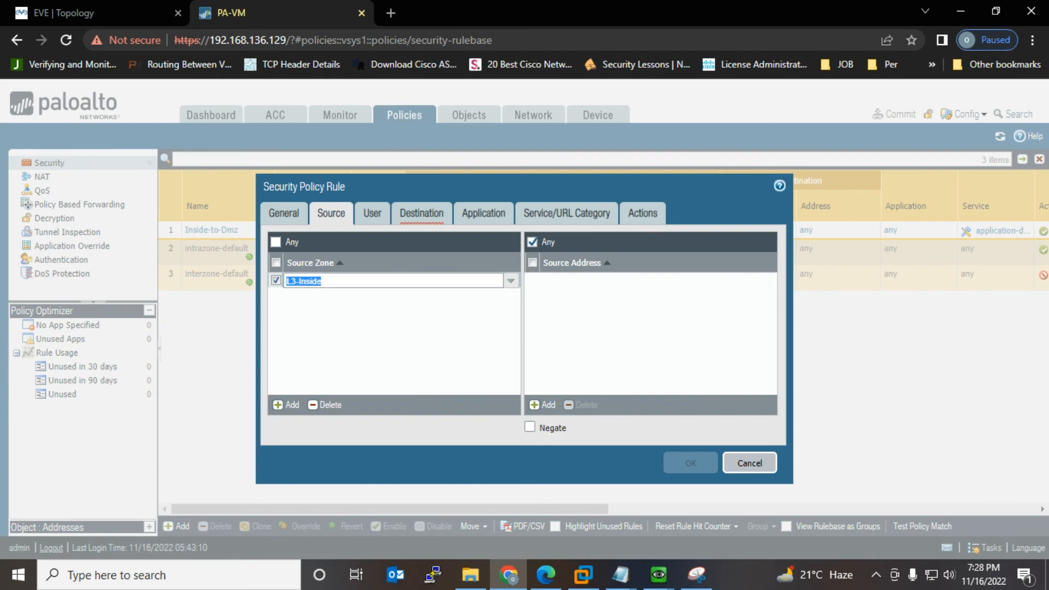
{"action": "left_click", "coordinate": [421, 213]}
{"action": "left_click", "coordinate": [286, 404]}
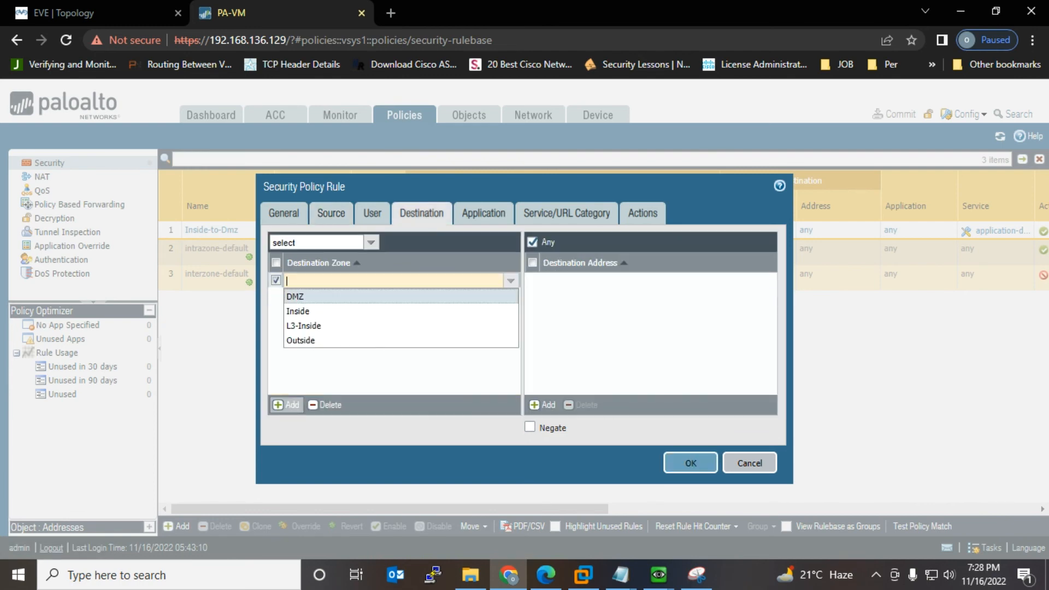
{"action": "left_click", "coordinate": [300, 340]}
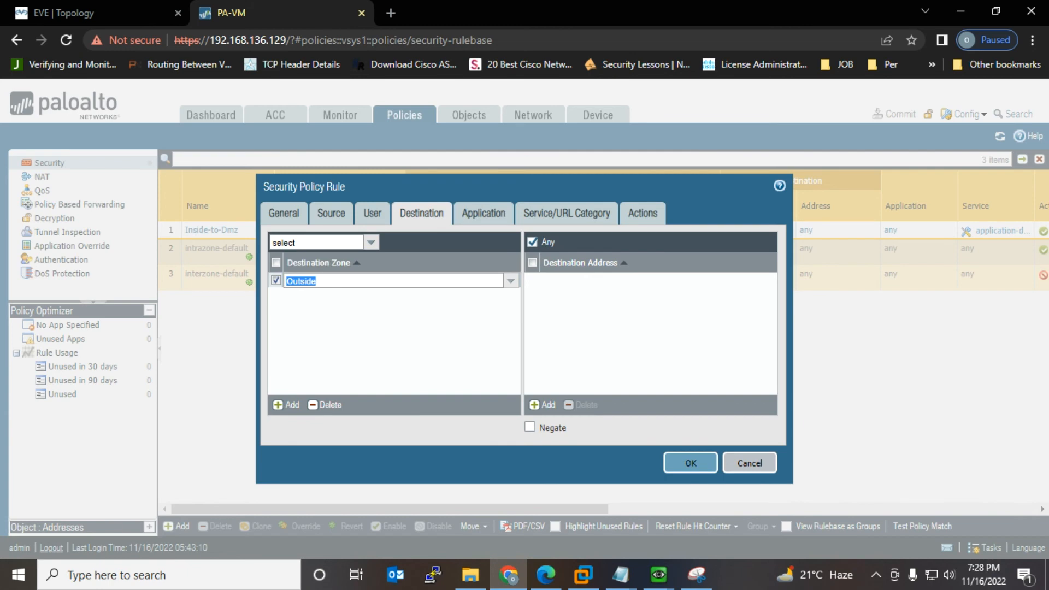
{"action": "left_click", "coordinate": [642, 213]}
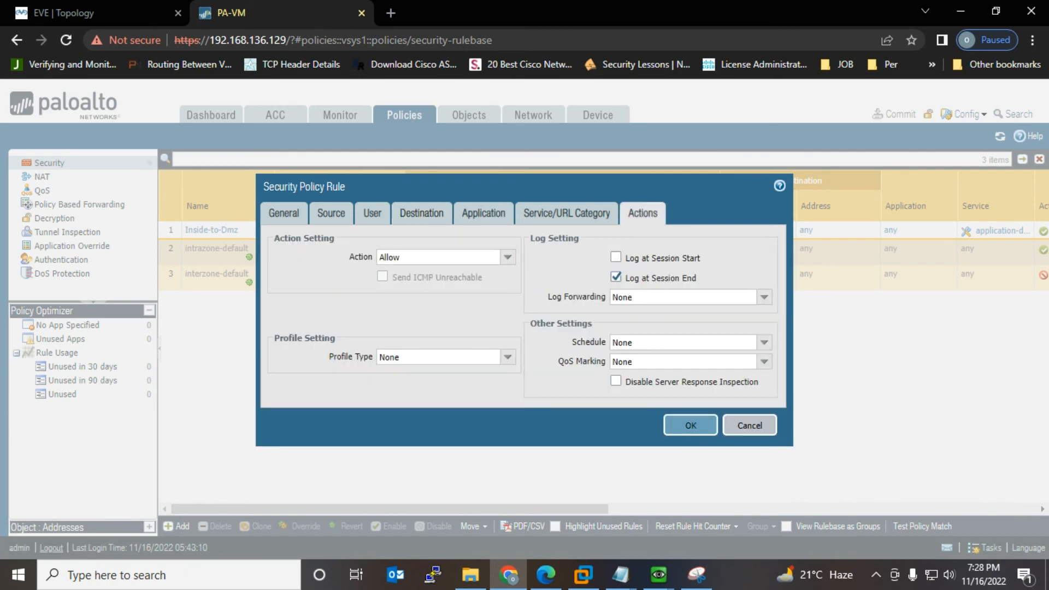
{"action": "left_click", "coordinate": [690, 425]}
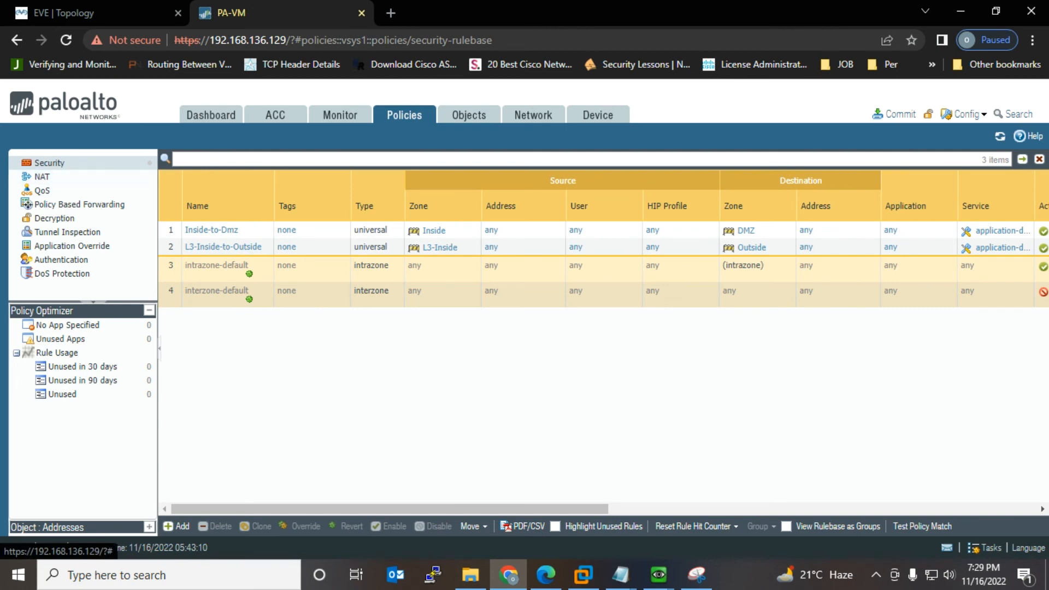
Step: Create NAT rule L3-inside-to-Outside matching source zone L3-Inside to destination zone Outside
{"action": "left_click", "coordinate": [42, 176]}
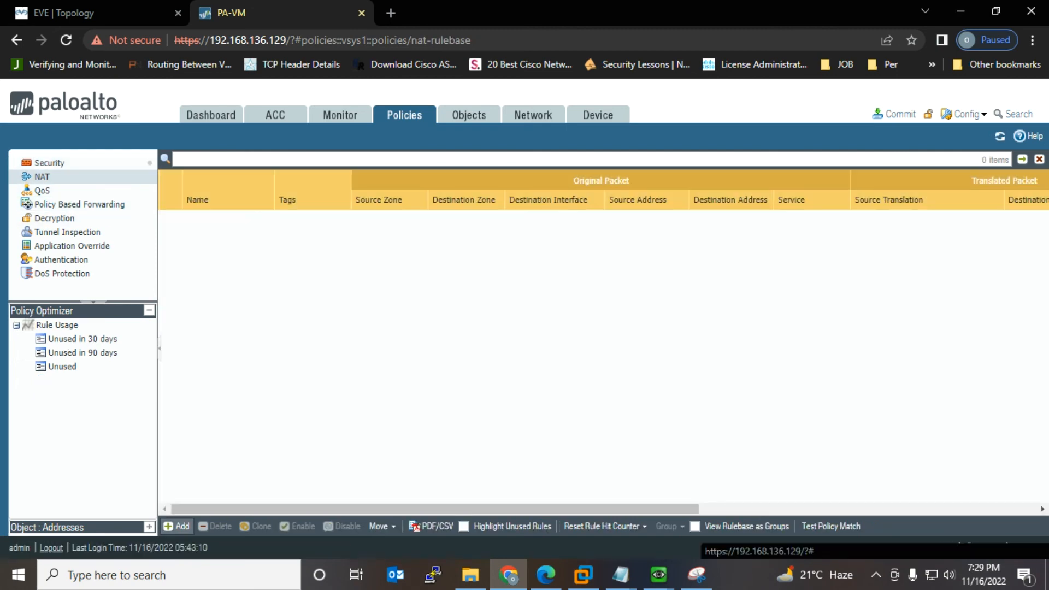
{"action": "left_click", "coordinate": [177, 526]}
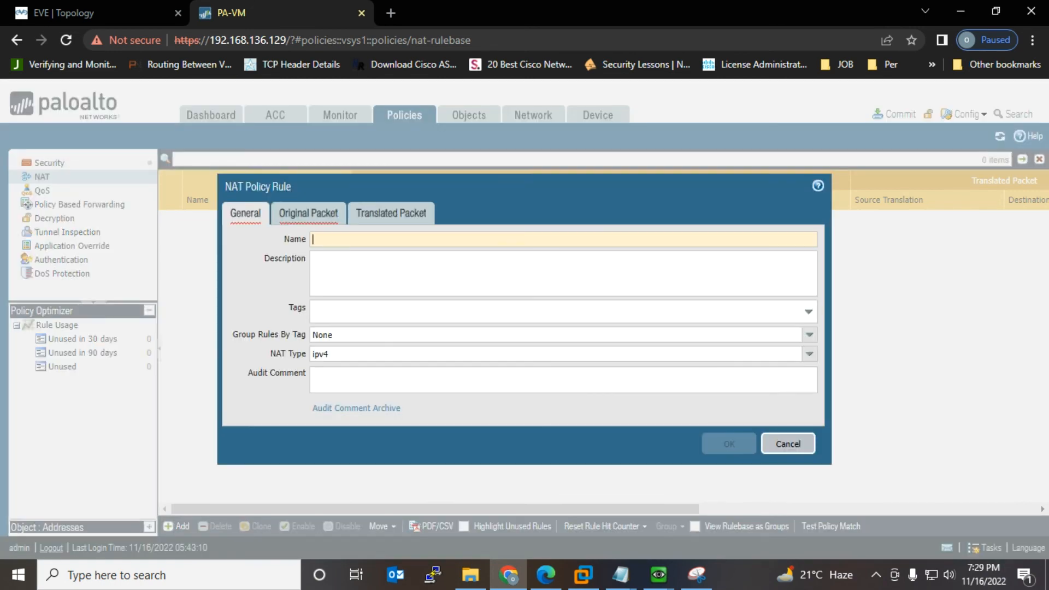
{"action": "type", "text": "L"}
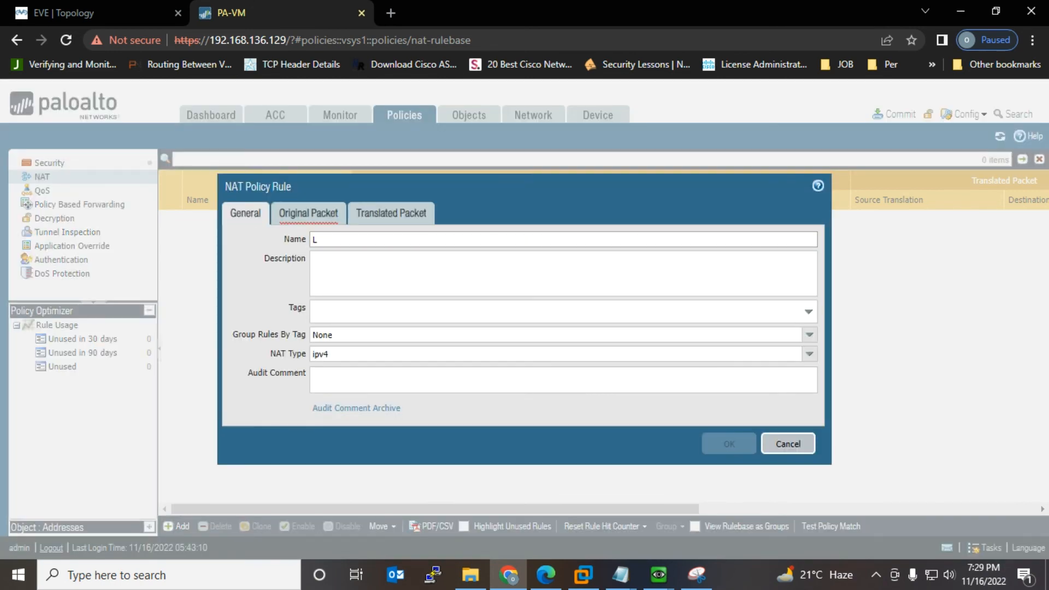
{"action": "type", "text": "3-inside-to-Outside"}
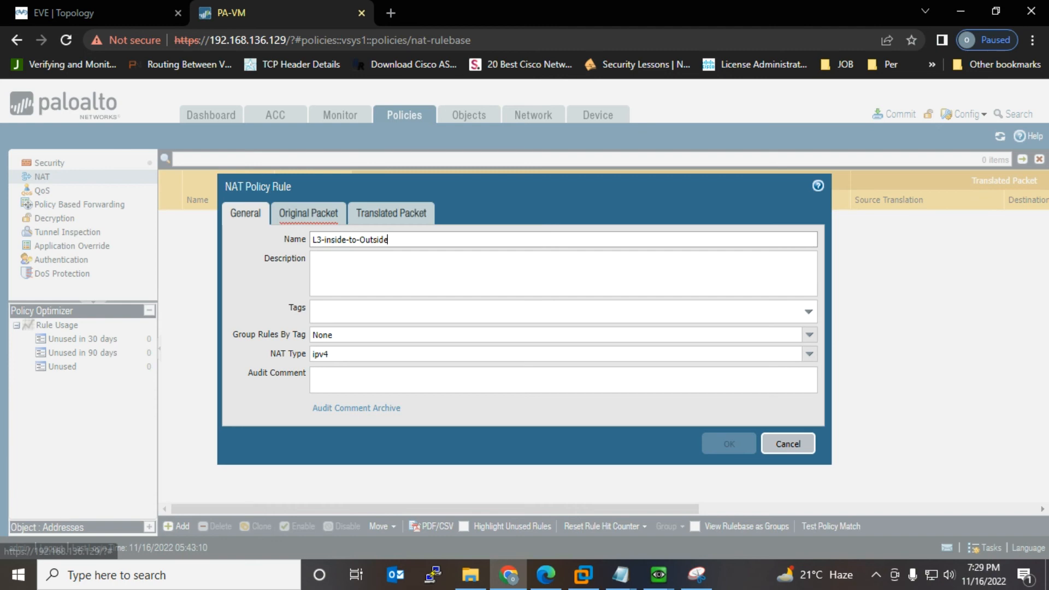
{"action": "left_click", "coordinate": [308, 213]}
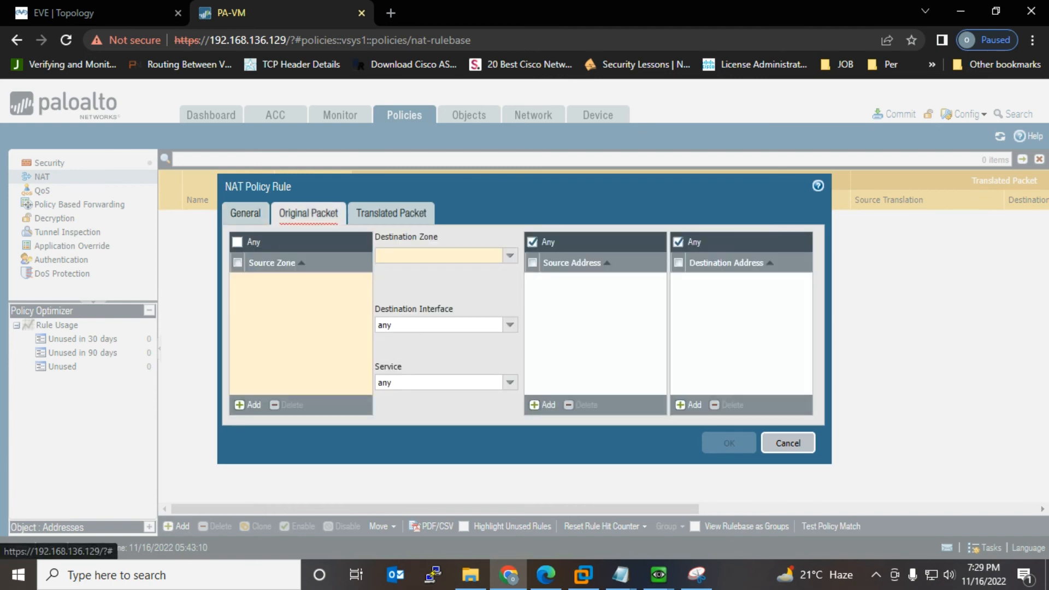
{"action": "left_click", "coordinate": [249, 405]}
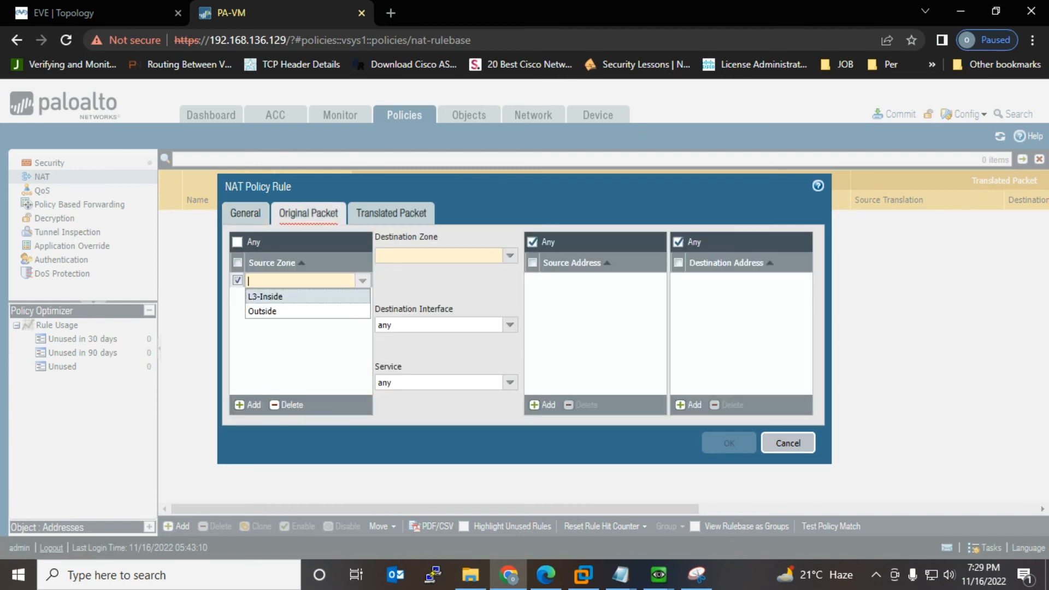
{"action": "left_click", "coordinate": [265, 297]}
{"action": "left_click", "coordinate": [511, 255]}
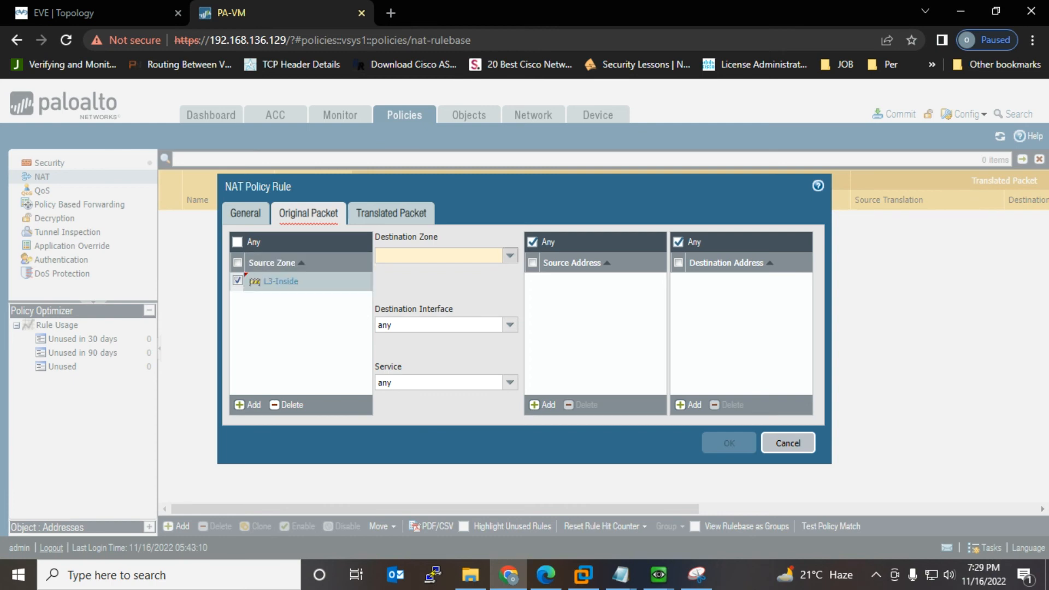
{"action": "left_click", "coordinate": [392, 287]}
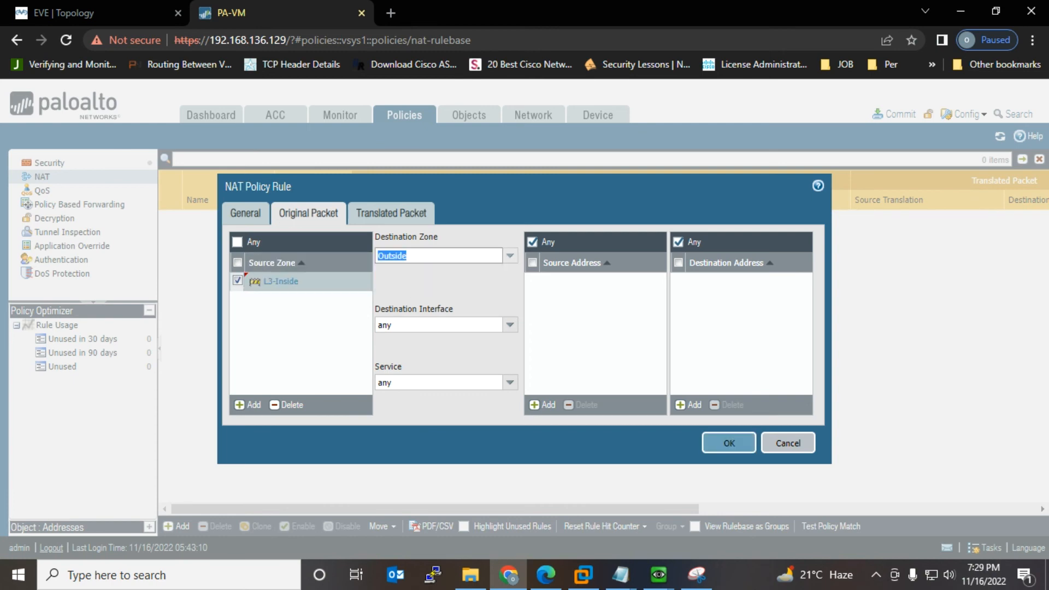
Step: Set Dynamic IP And Port translation to ethernet1/3's address 192.168.136.100/24 and save the rule
{"action": "left_click", "coordinate": [391, 214]}
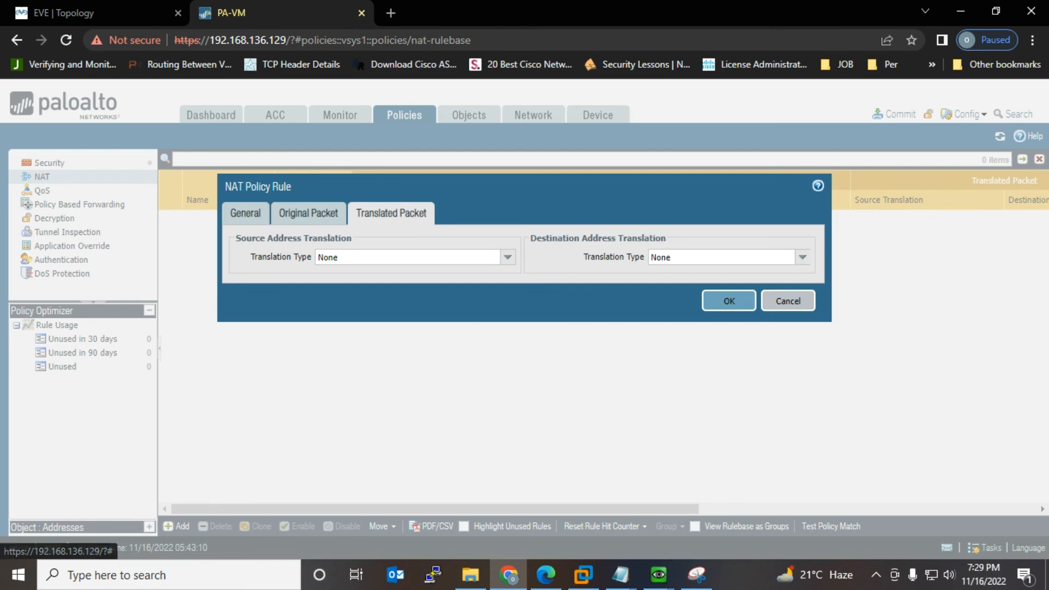
{"action": "left_click", "coordinate": [508, 257]}
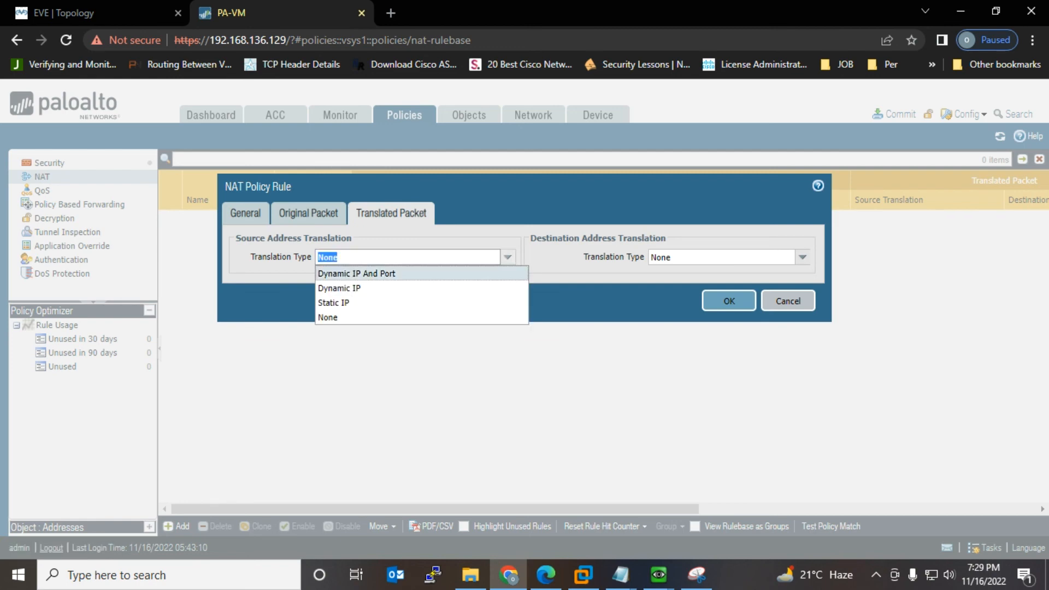
{"action": "left_click", "coordinate": [357, 273]}
{"action": "left_click", "coordinate": [508, 276]}
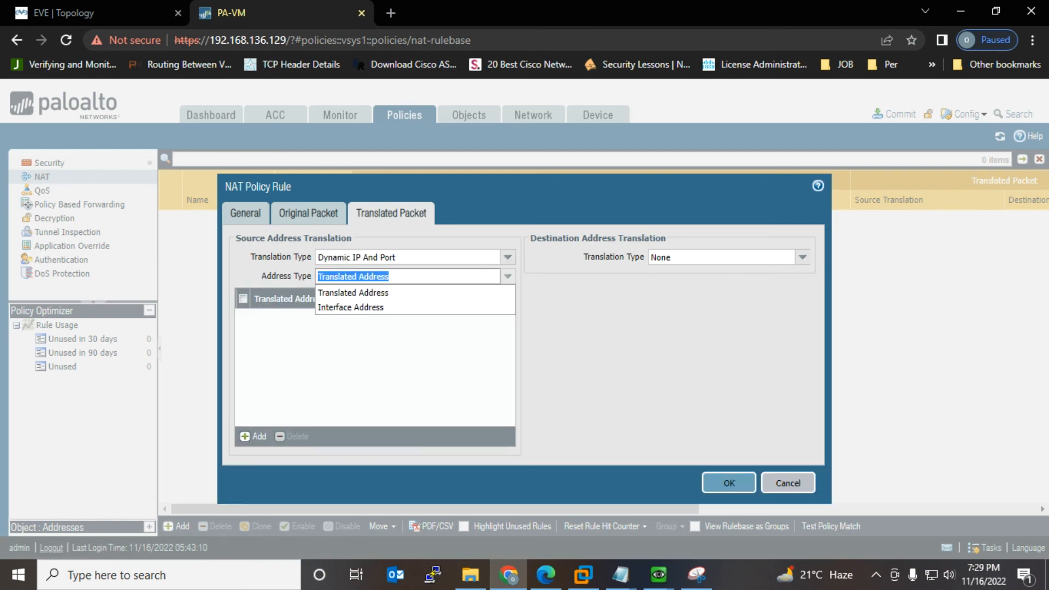
{"action": "left_click", "coordinate": [351, 307]}
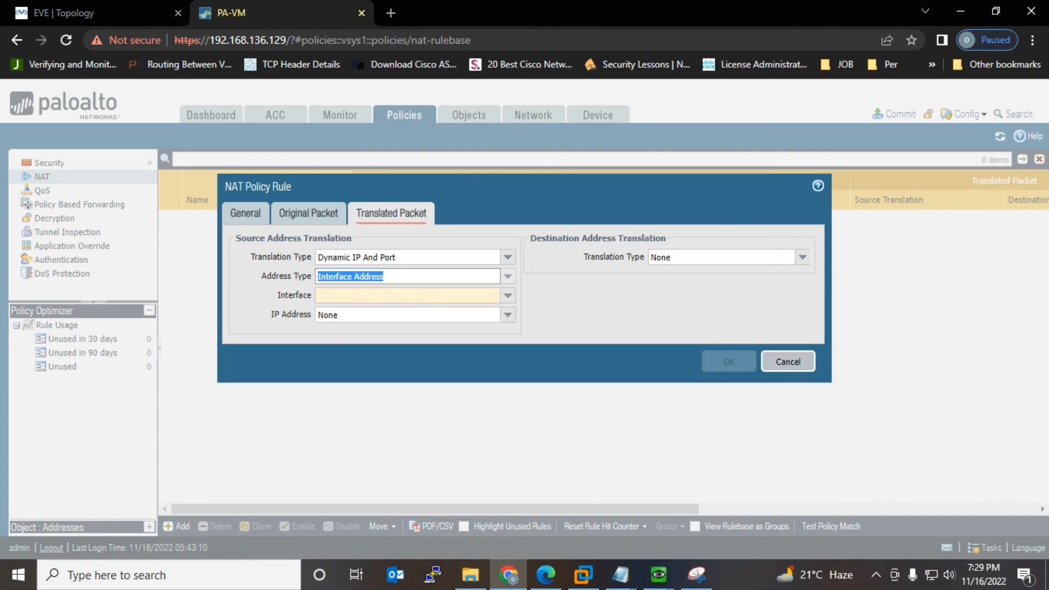
{"action": "left_click", "coordinate": [508, 295]}
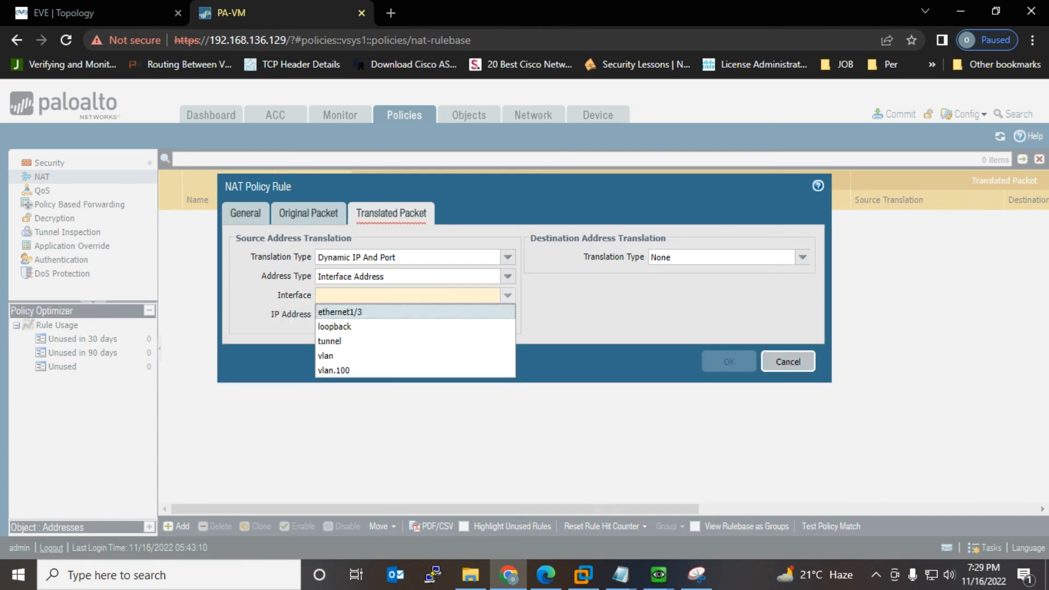
{"action": "left_click", "coordinate": [350, 312]}
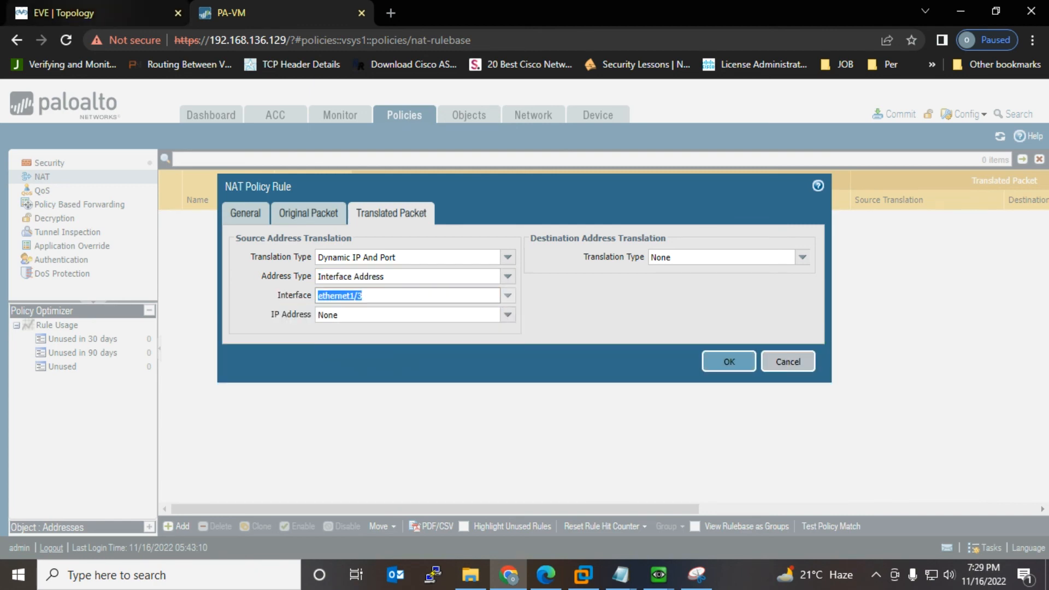
{"action": "left_click", "coordinate": [98, 13]}
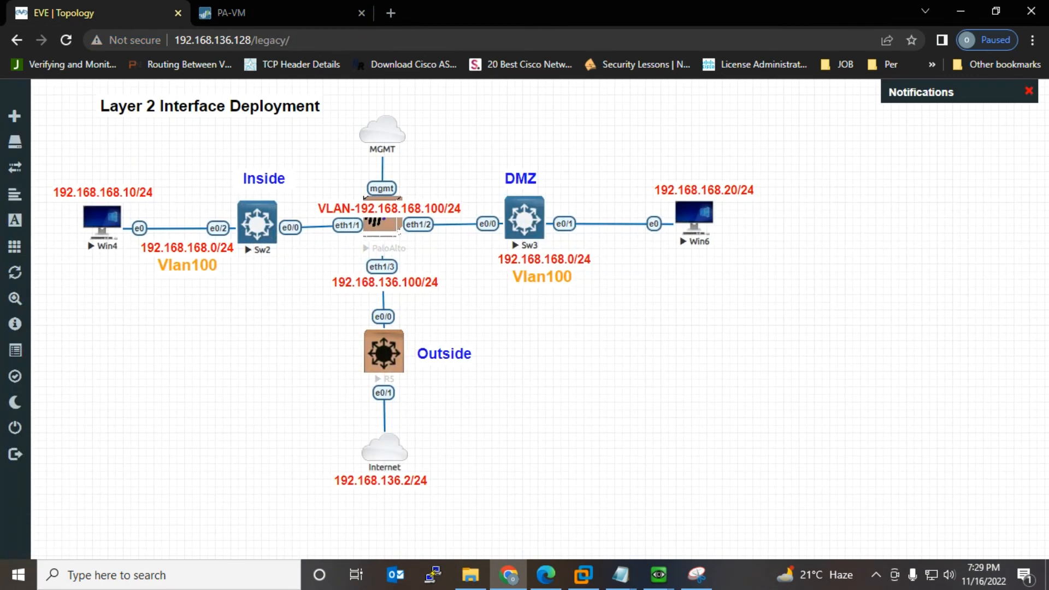
{"action": "left_click", "coordinate": [229, 12]}
{"action": "left_click", "coordinate": [507, 314]}
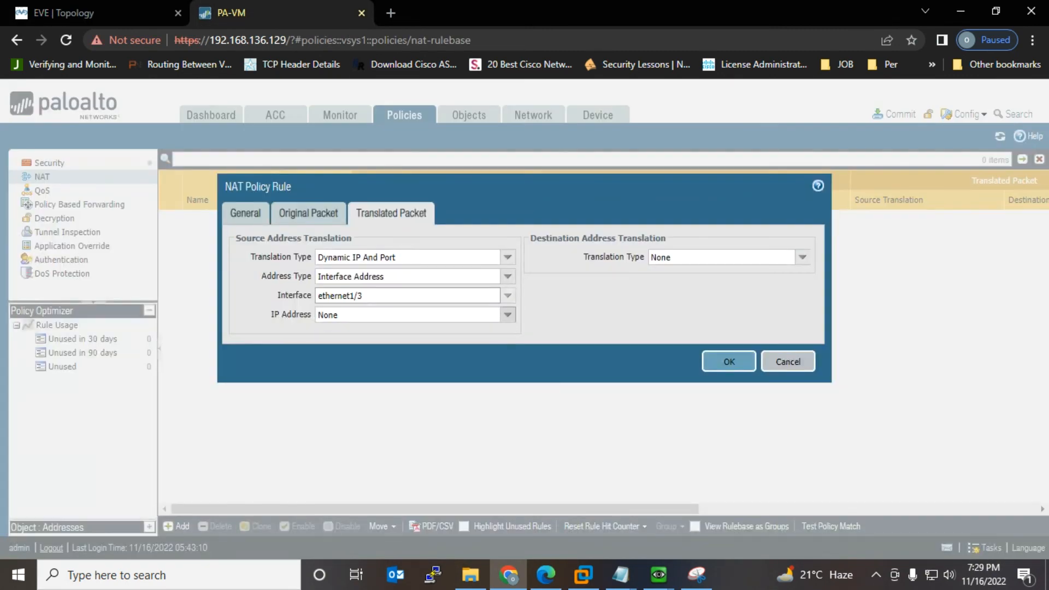
{"action": "left_click", "coordinate": [355, 346]}
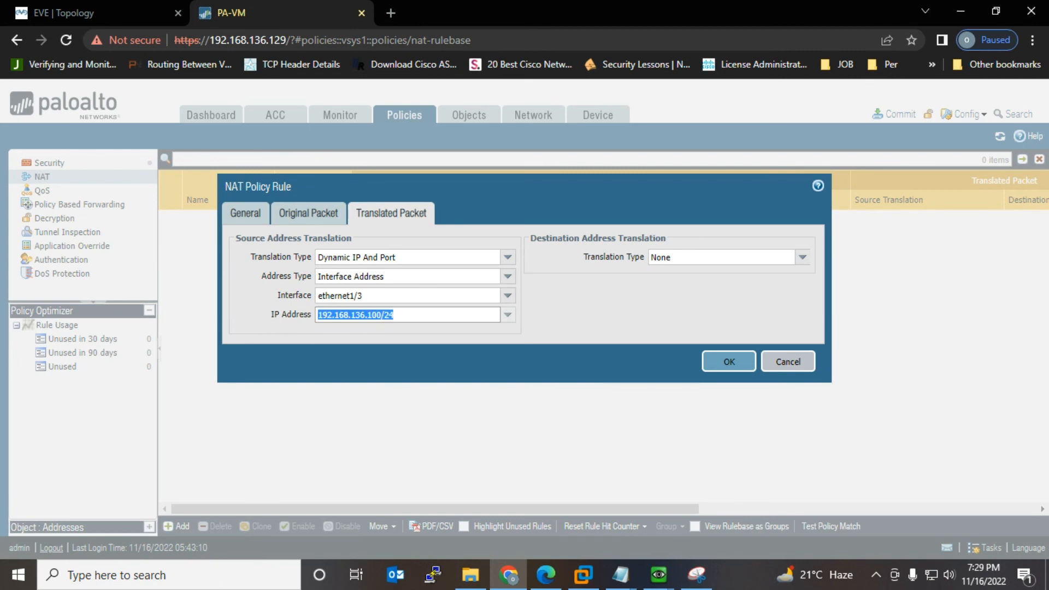
{"action": "left_click", "coordinate": [729, 361]}
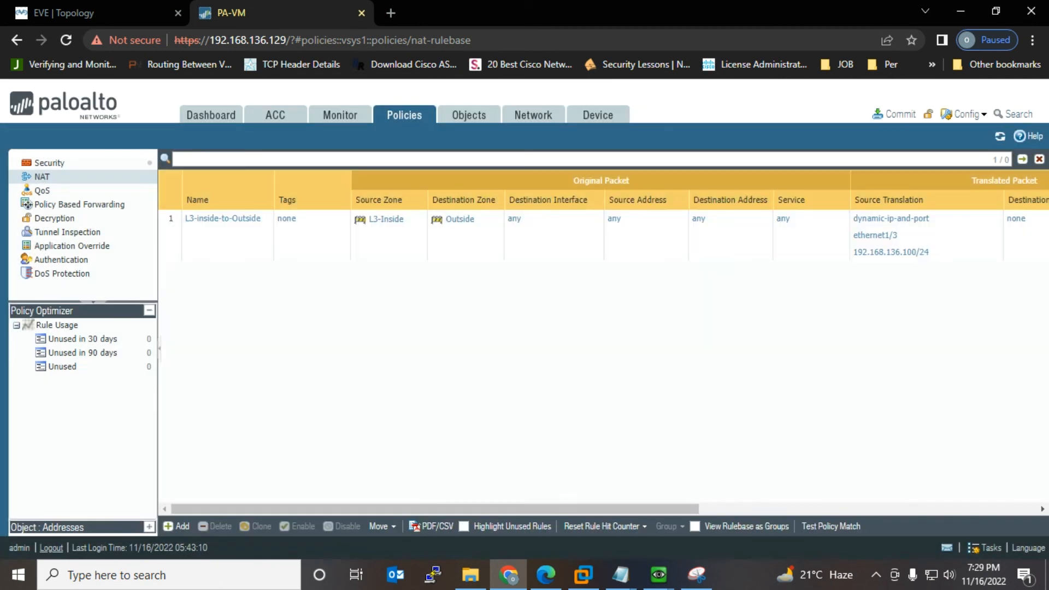
Step: Commit the firewall configuration, then bring Win4 forward to watch its 8.8.8.8 ping
{"action": "left_click", "coordinate": [896, 114]}
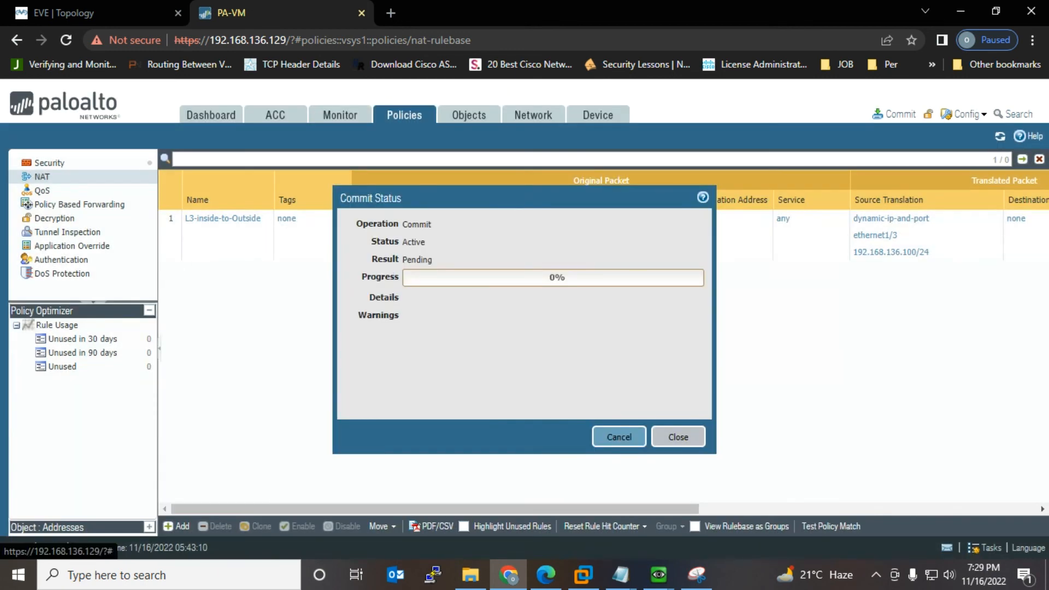
{"action": "left_click_drag", "start_coordinate": [491, 197], "coordinate": [219, 151]}
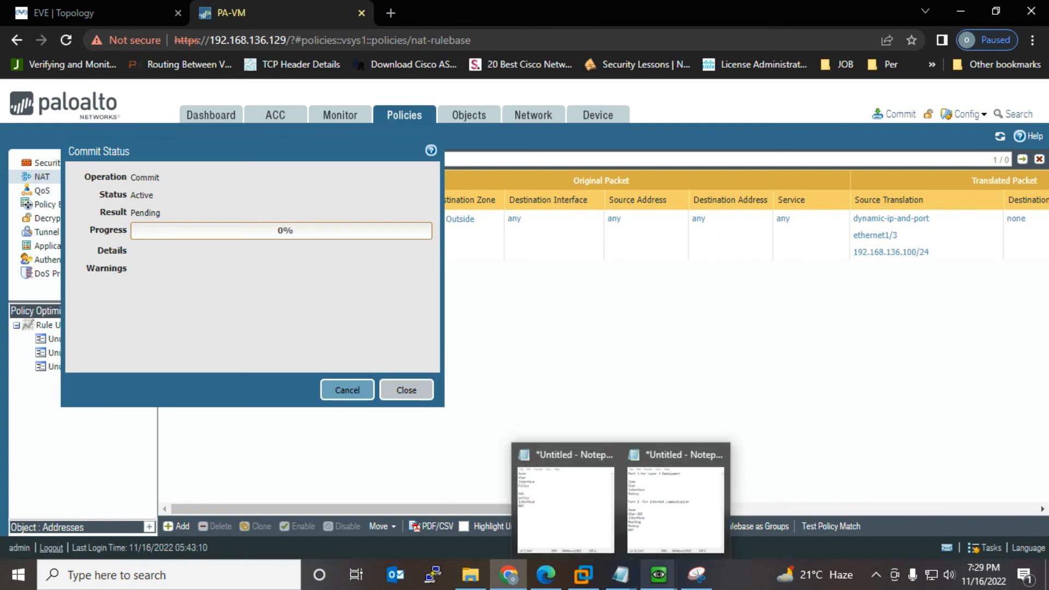
{"action": "mouse_move", "coordinate": [658, 574]}
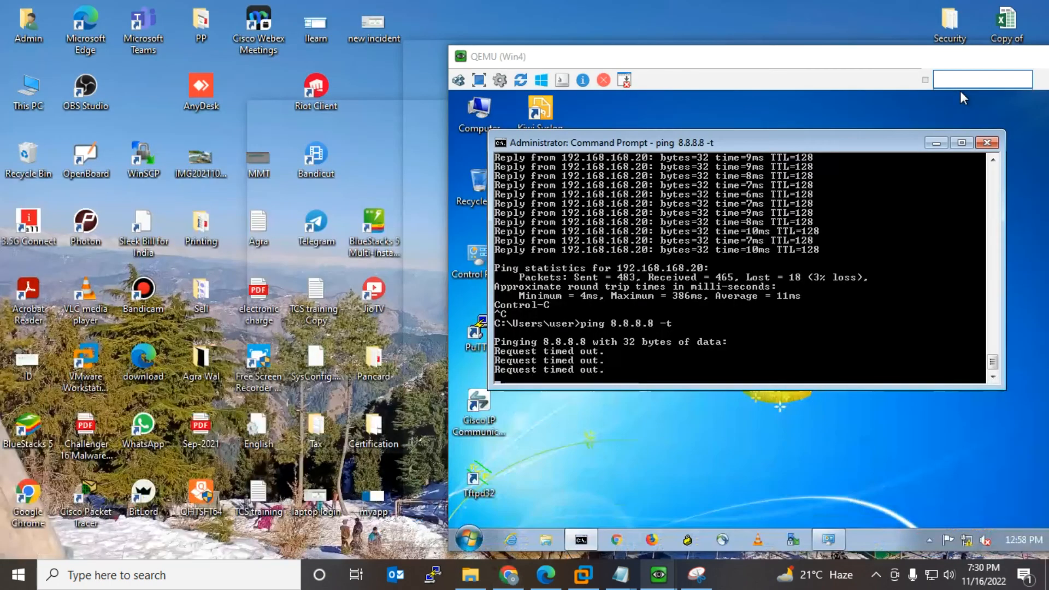
{"action": "left_click", "coordinate": [798, 510]}
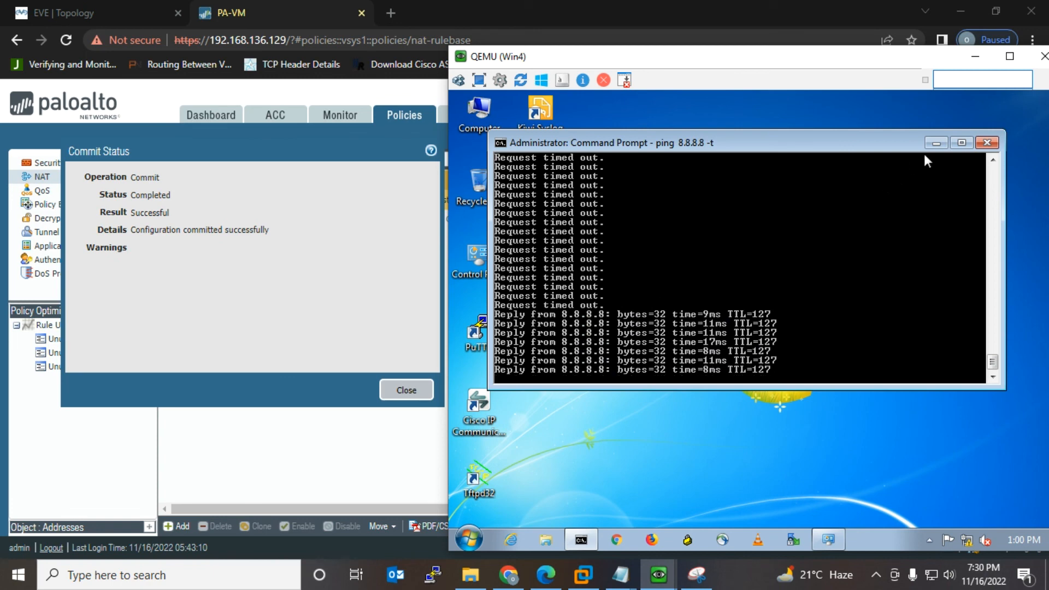
Step: Minimize Win4's ping, run 'ping 8.8.8.8' on Win6, then launch Chrome in Win4
{"action": "left_click", "coordinate": [940, 143]}
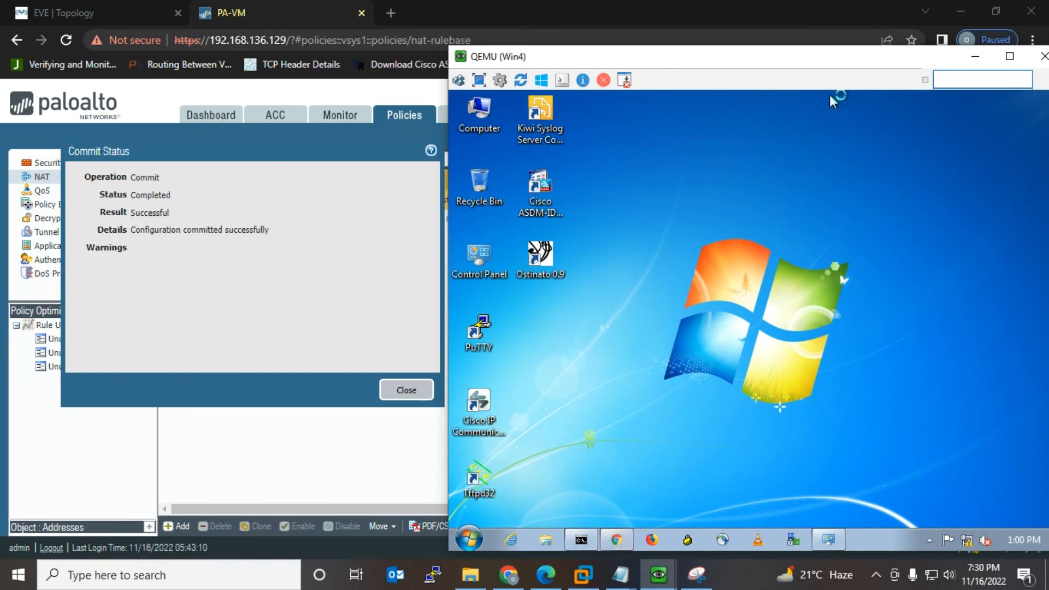
{"action": "left_click_drag", "start_coordinate": [862, 59], "coordinate": [567, 35]}
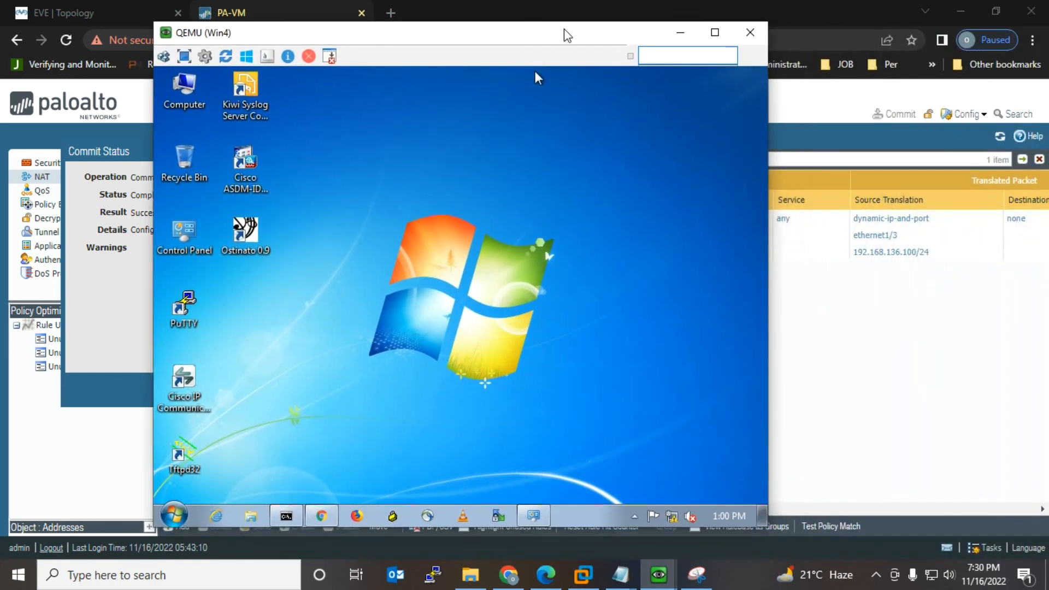
{"action": "mouse_move", "coordinate": [697, 575]}
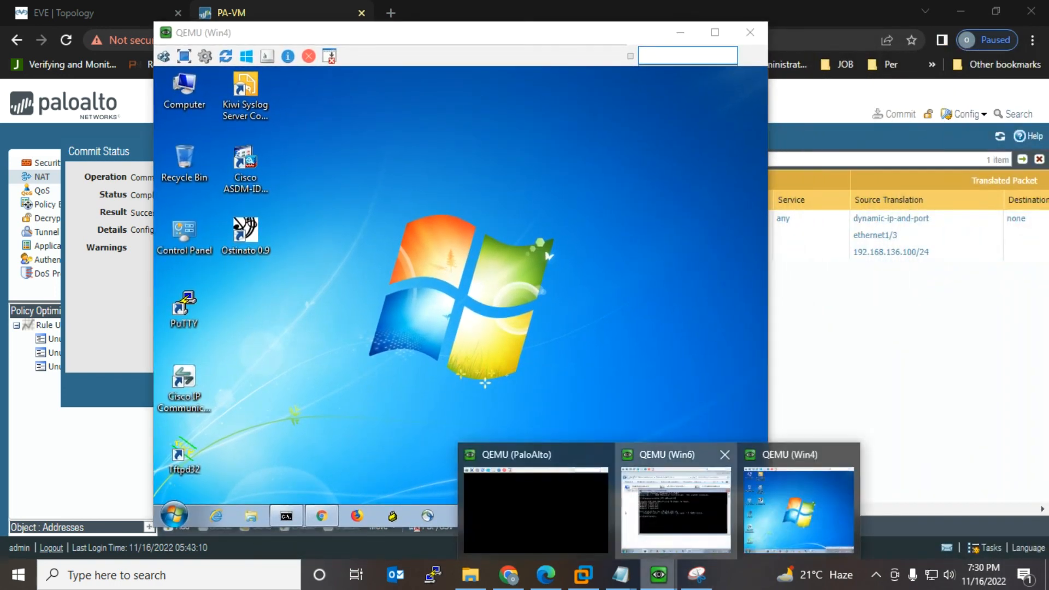
{"action": "left_click", "coordinate": [679, 505]}
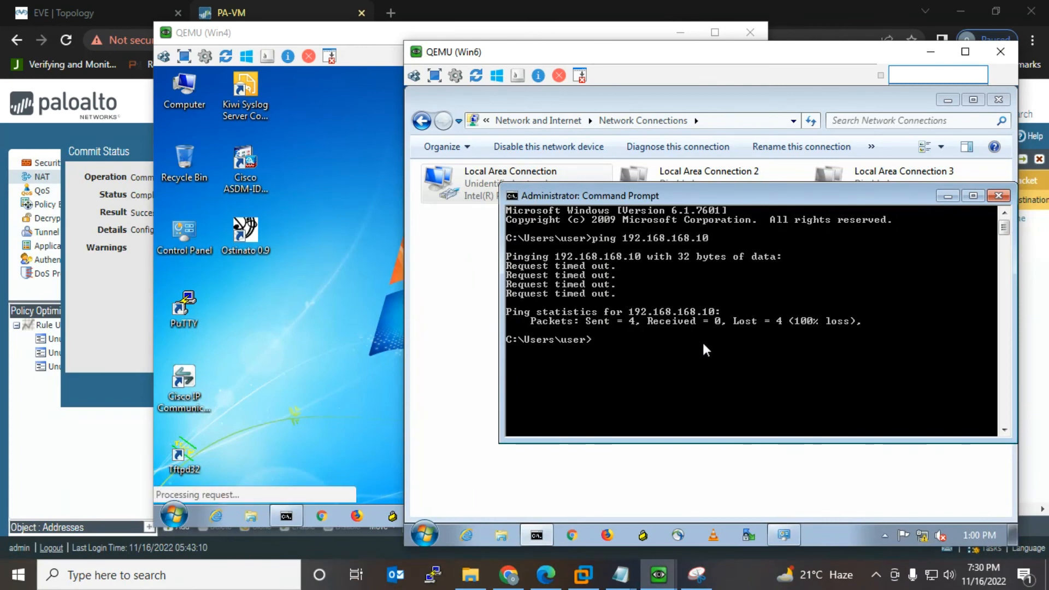
{"action": "type", "text": "ping"}
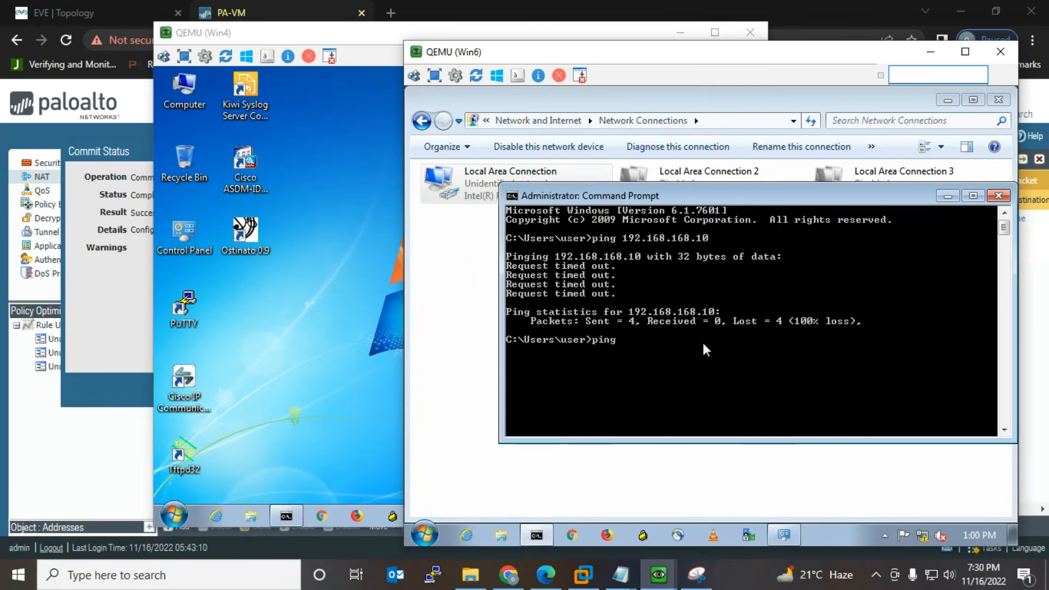
{"action": "type", "text": " 8.8.8.8"}
{"action": "key", "text": "Return"}
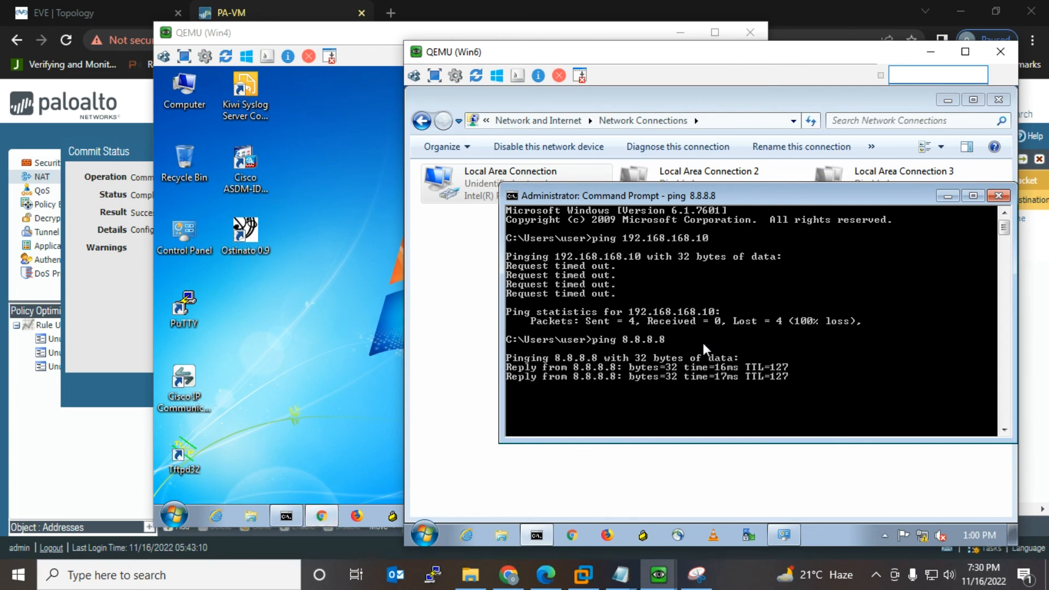
{"action": "left_click", "coordinate": [313, 280]}
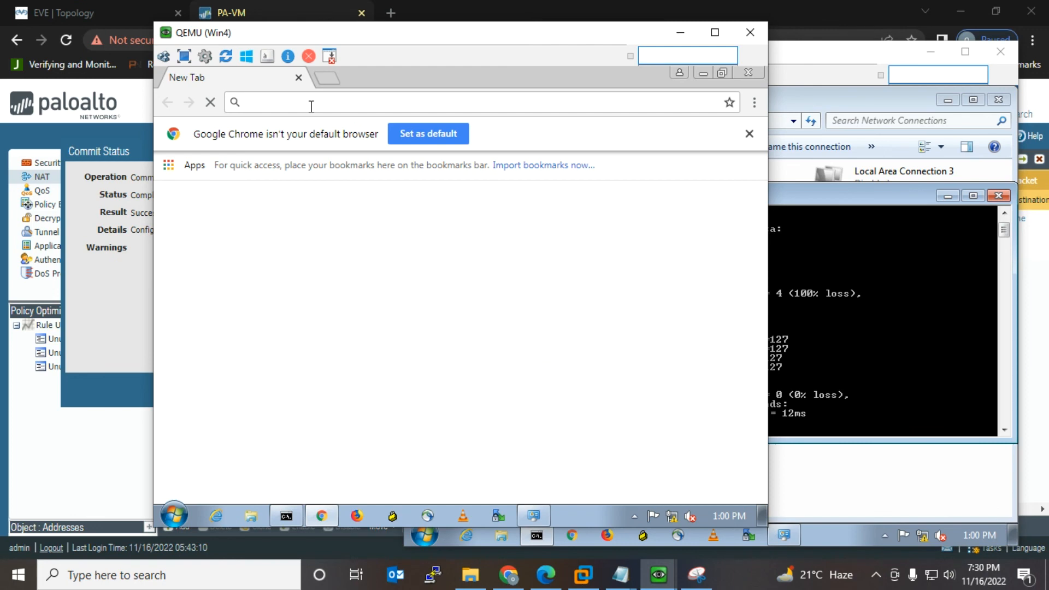
Step: Search Google for 'google', then 'fcaebook' in a new tab, and open the Facebook ad
{"action": "type", "text": "google"}
{"action": "key", "text": "Return"}
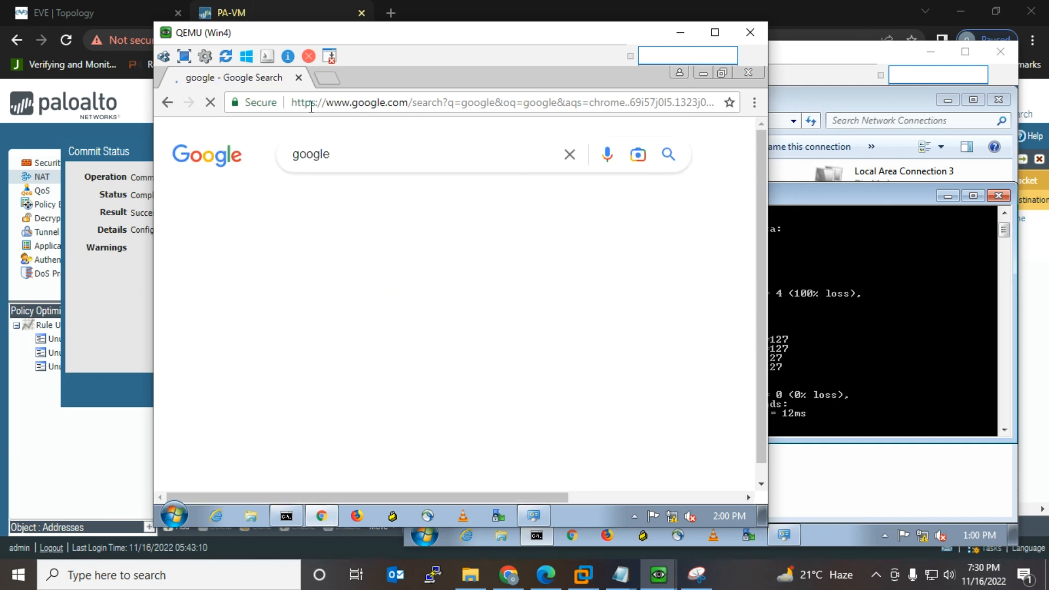
{"action": "left_click", "coordinate": [328, 77]}
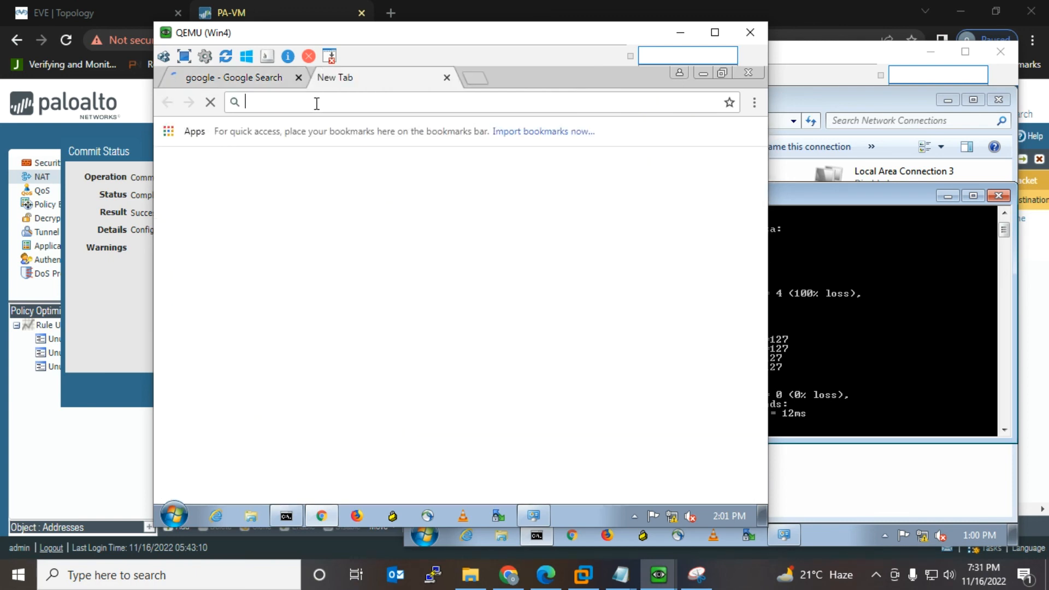
{"action": "type", "text": "fcae"}
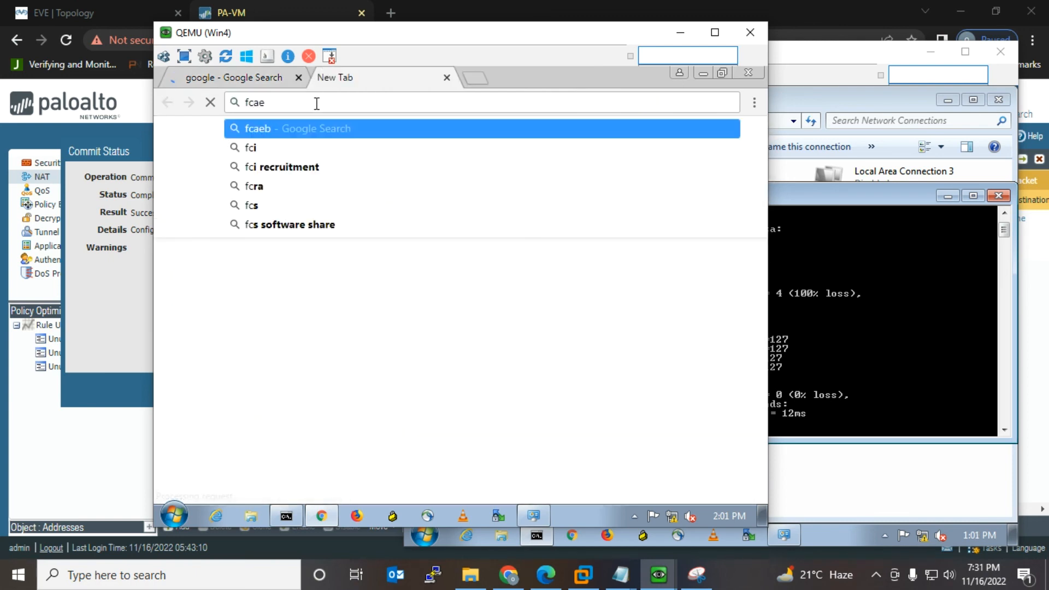
{"action": "type", "text": "book"}
{"action": "key", "text": "Return"}
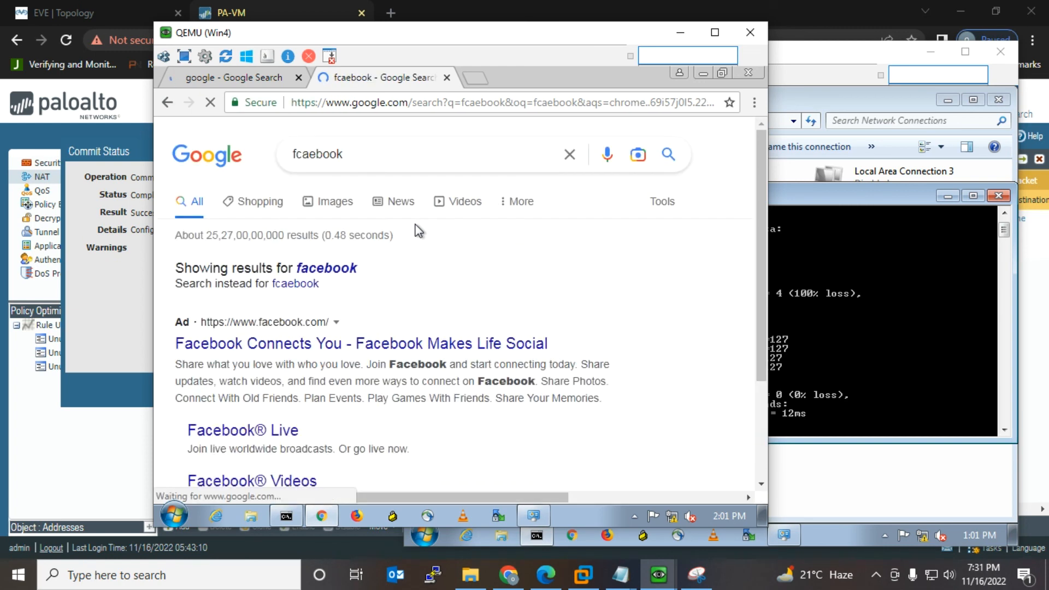
{"action": "left_click", "coordinate": [330, 350]}
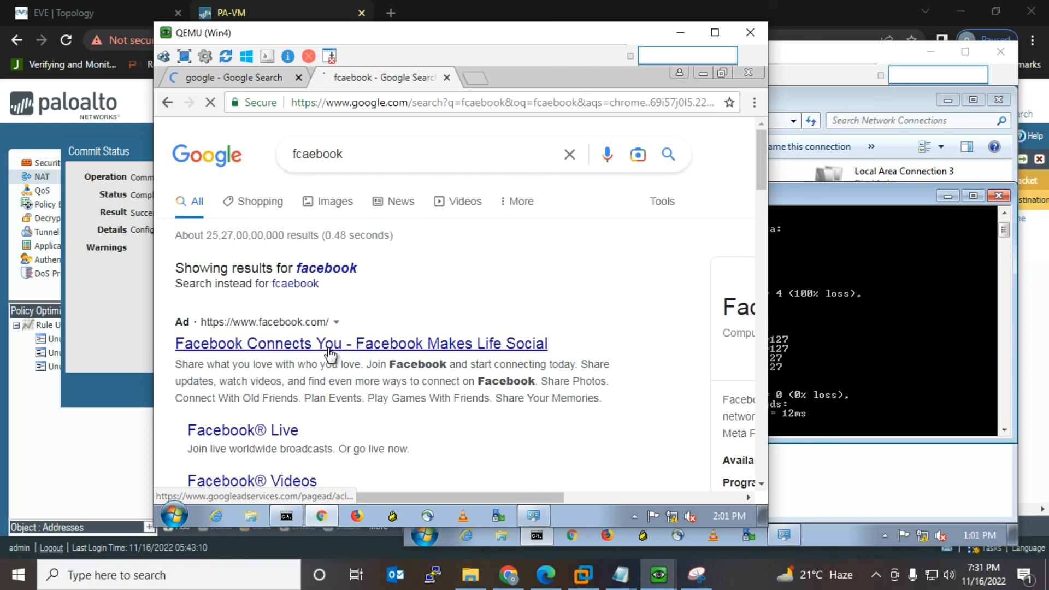